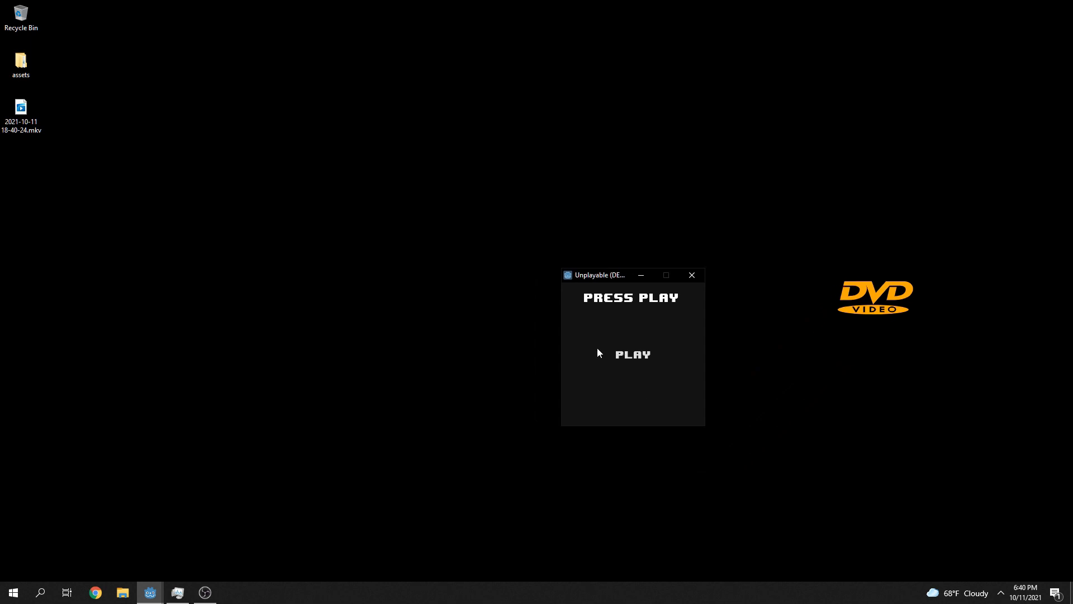
pyautogui.click(561, 300)
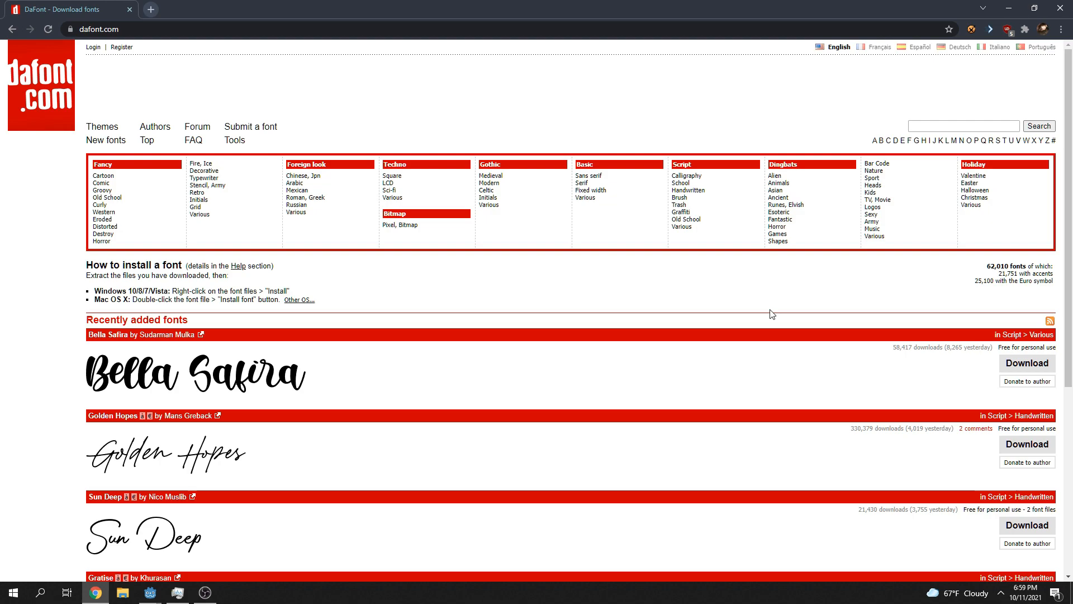
# - Look over DaFont's home page and the 8 Bit Wonder font page, and minimize the browser
pyautogui.scroll(-5, 772, 314)
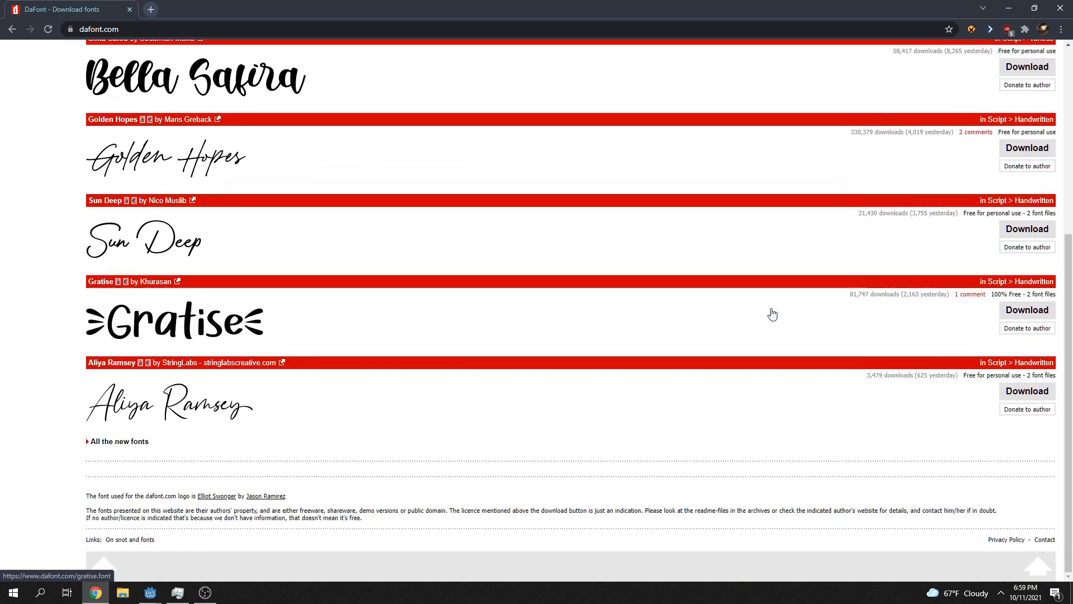
pyautogui.scroll(5, 772, 312)
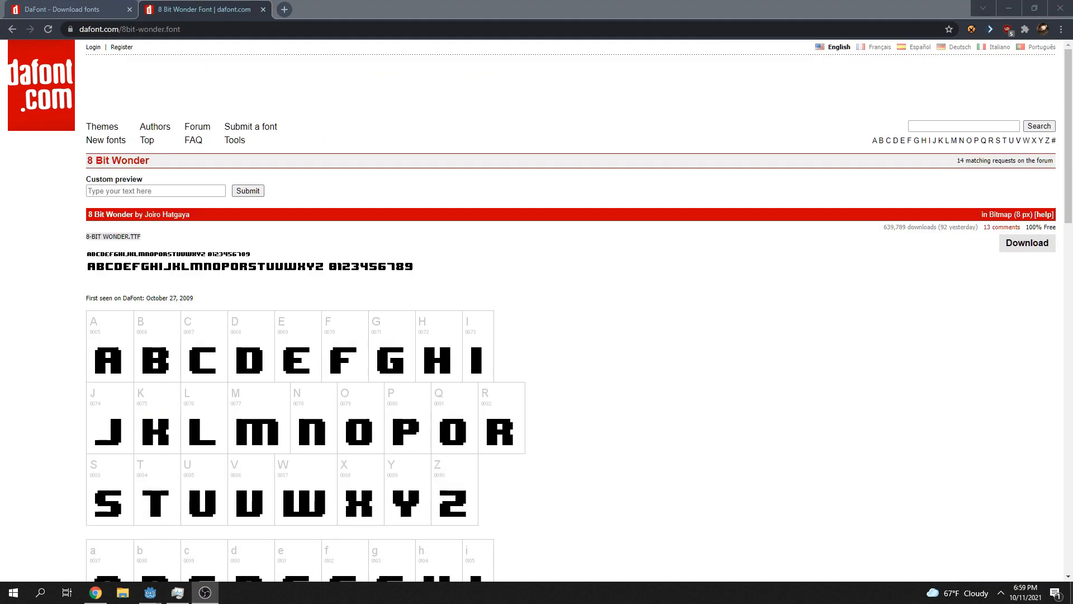
pyautogui.click(858, 404)
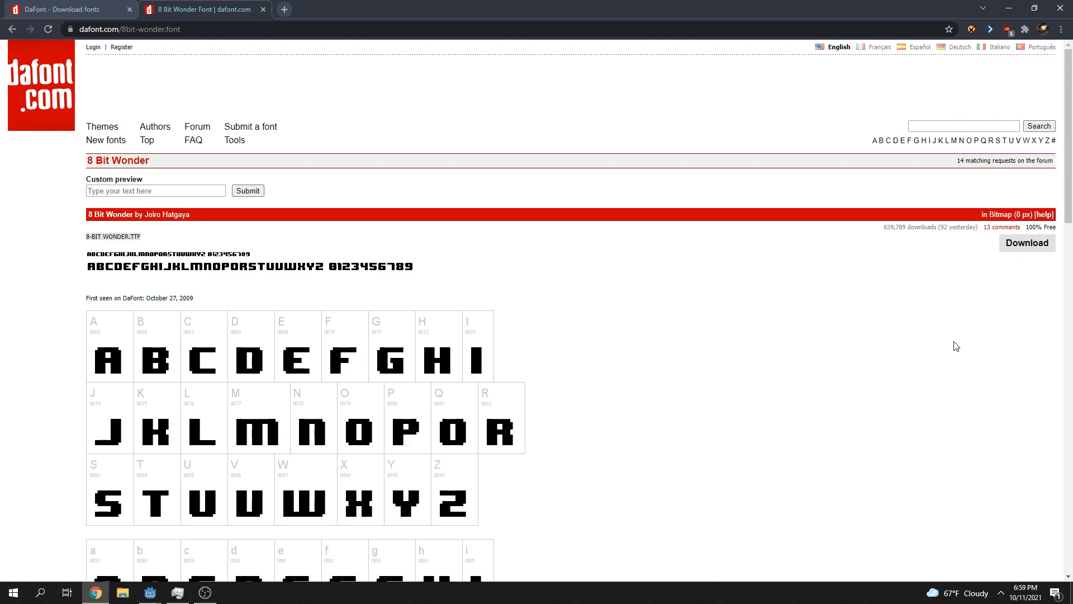
pyautogui.click(1009, 8)
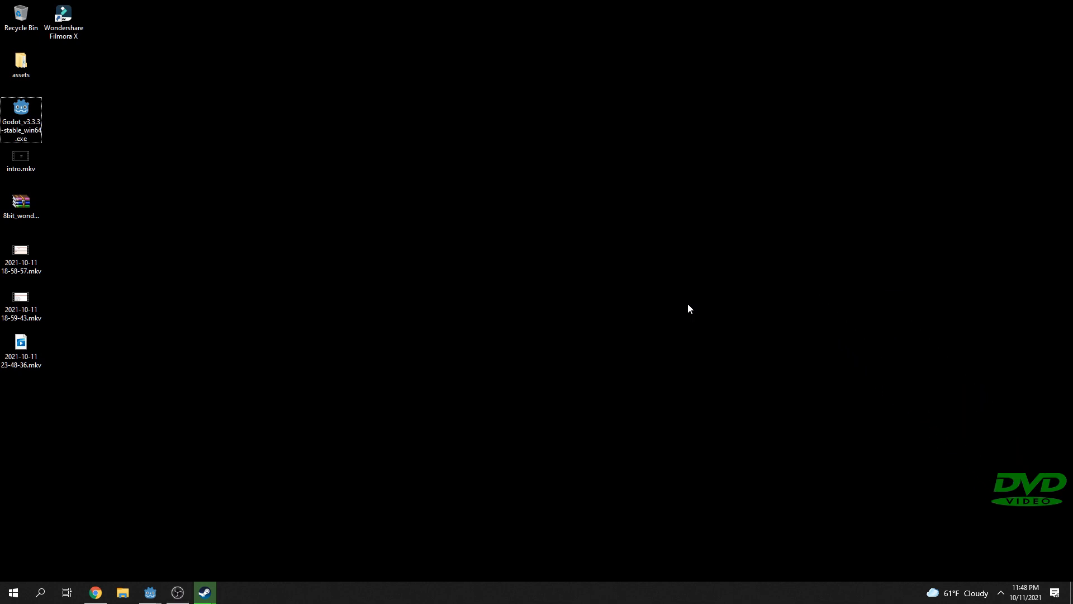
# - Launch Godot v3.3.3 from the desktop and start a new project named Tutorial
pyautogui.doubleClick(25, 123)
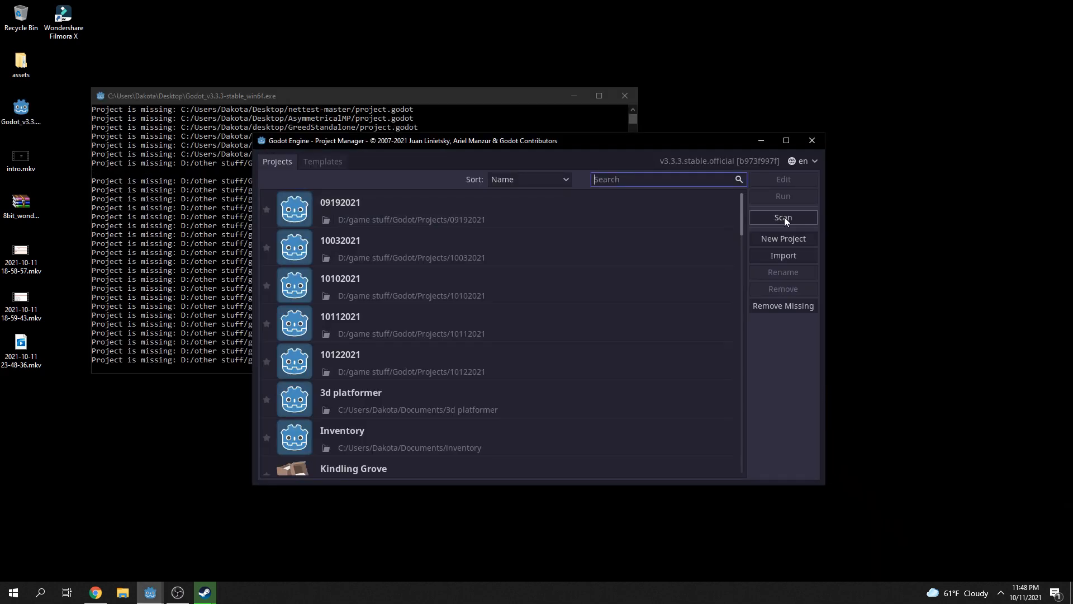
pyautogui.click(797, 238)
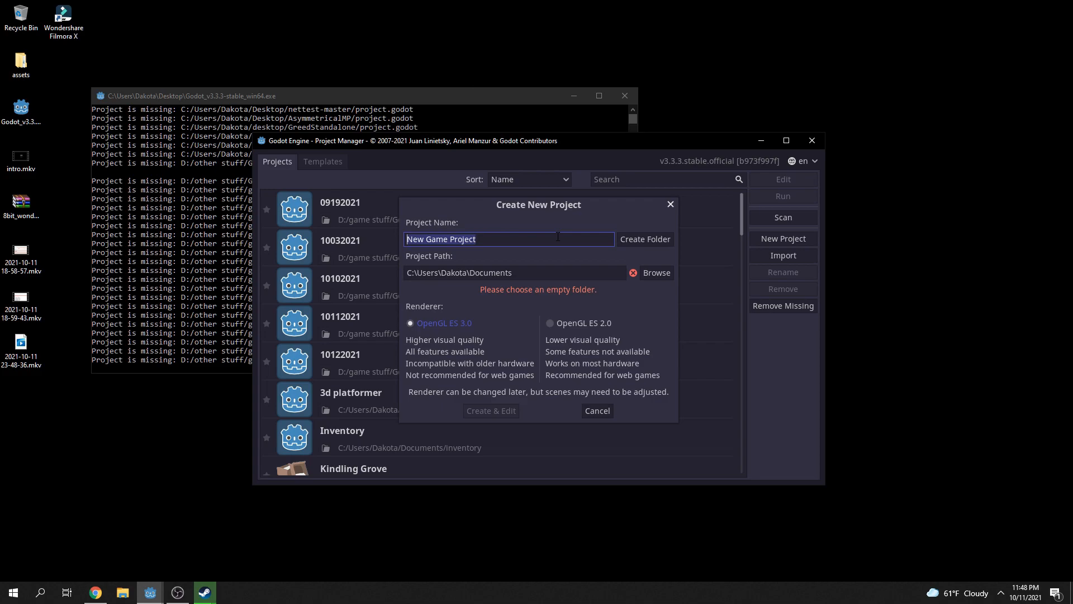
pyautogui.write('Tutorial')
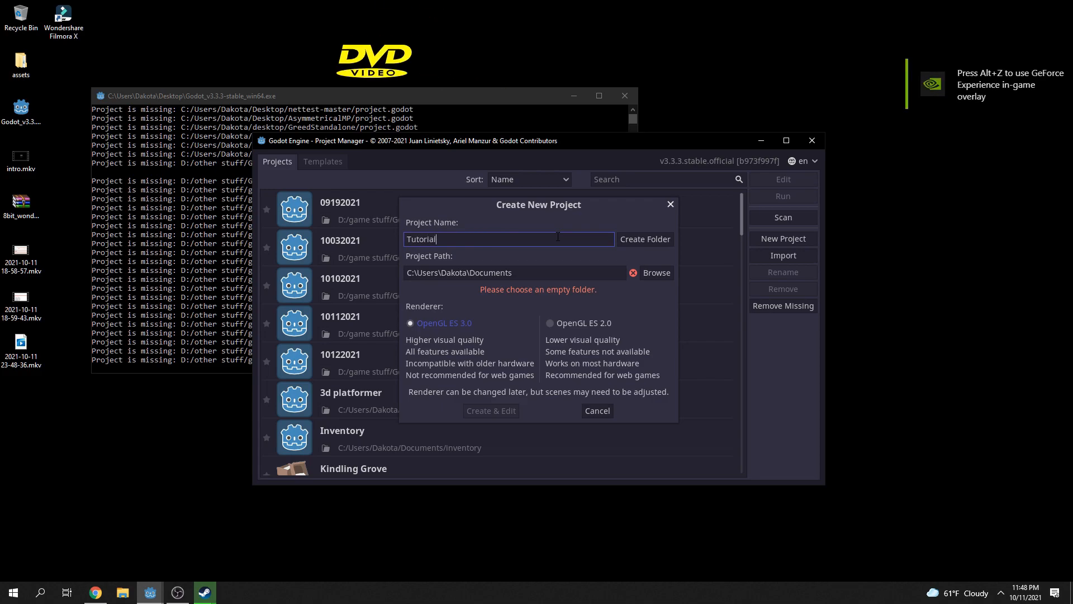
# - Browse for the project path and go to the Desktop directory on drive C
pyautogui.click(665, 277)
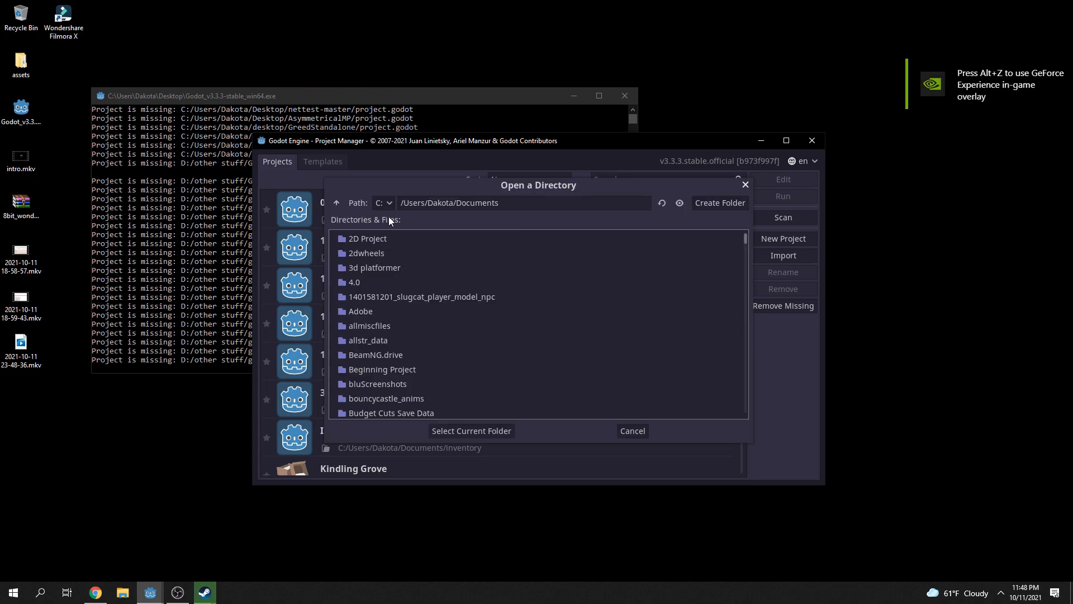
pyautogui.click(380, 204)
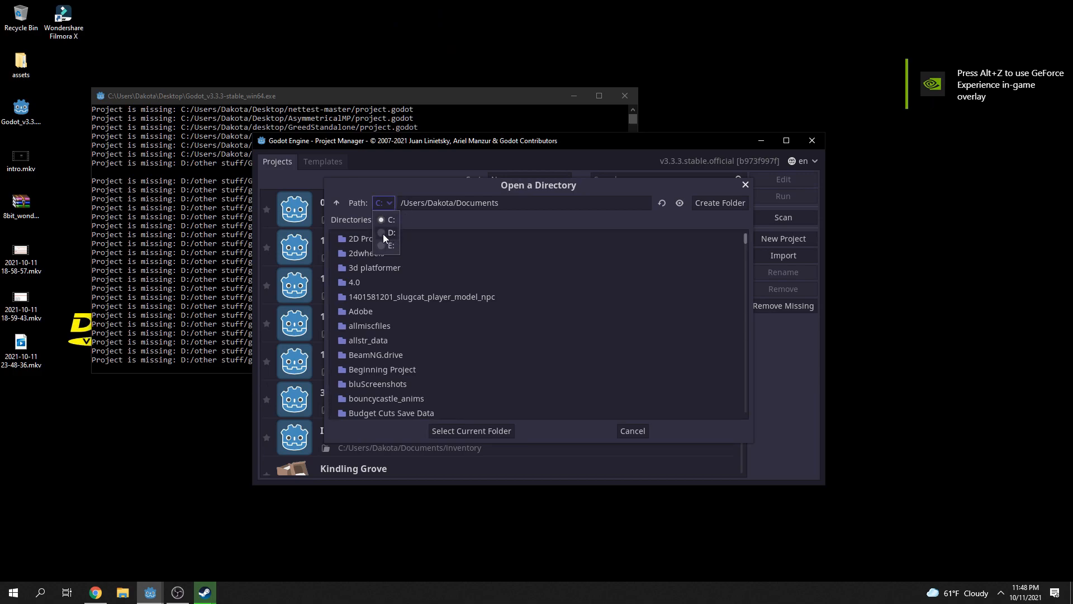
pyautogui.click(393, 218)
pyautogui.moveTo(502, 203); pyautogui.dragTo(459, 203)
pyautogui.write('Desktop')
pyautogui.press('Return')
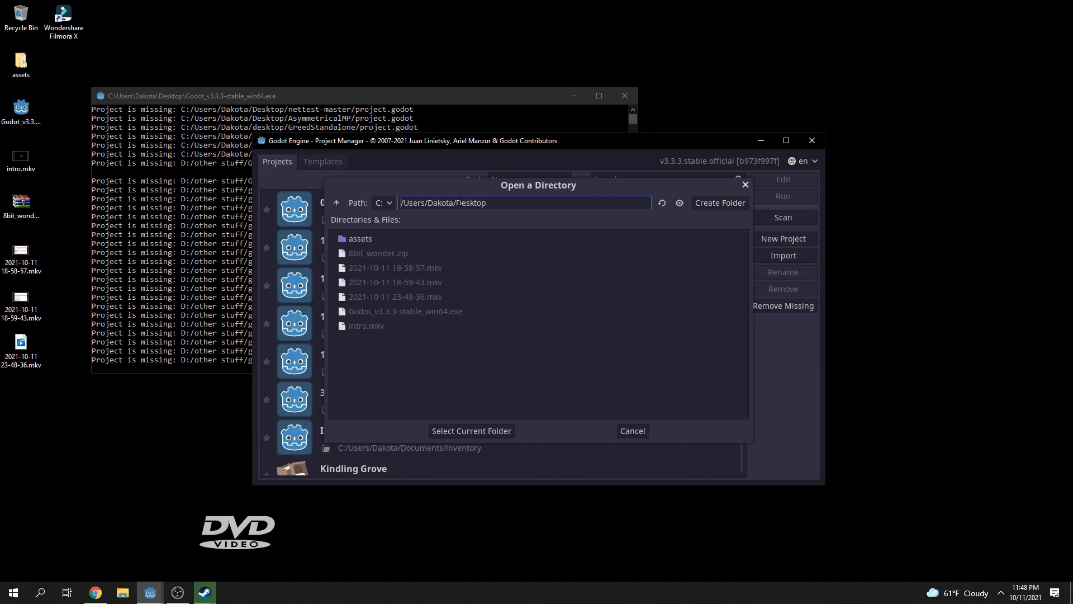
# - Make a new folder named Tutorial on the Desktop and create the project in it for editing
pyautogui.click(717, 202)
pyautogui.write('Tutorial')
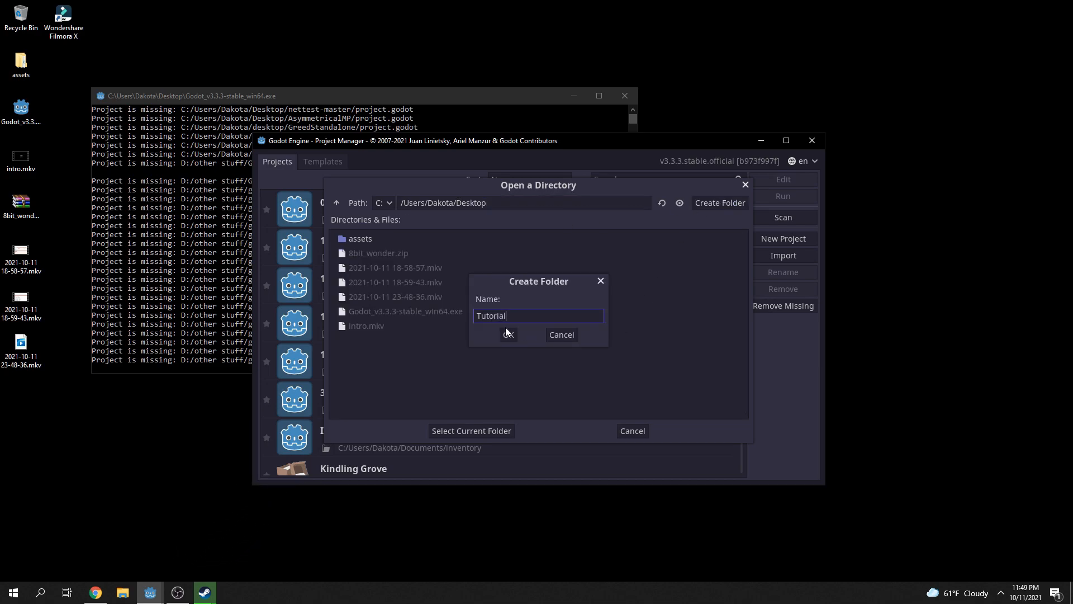
pyautogui.click(507, 332)
pyautogui.click(491, 430)
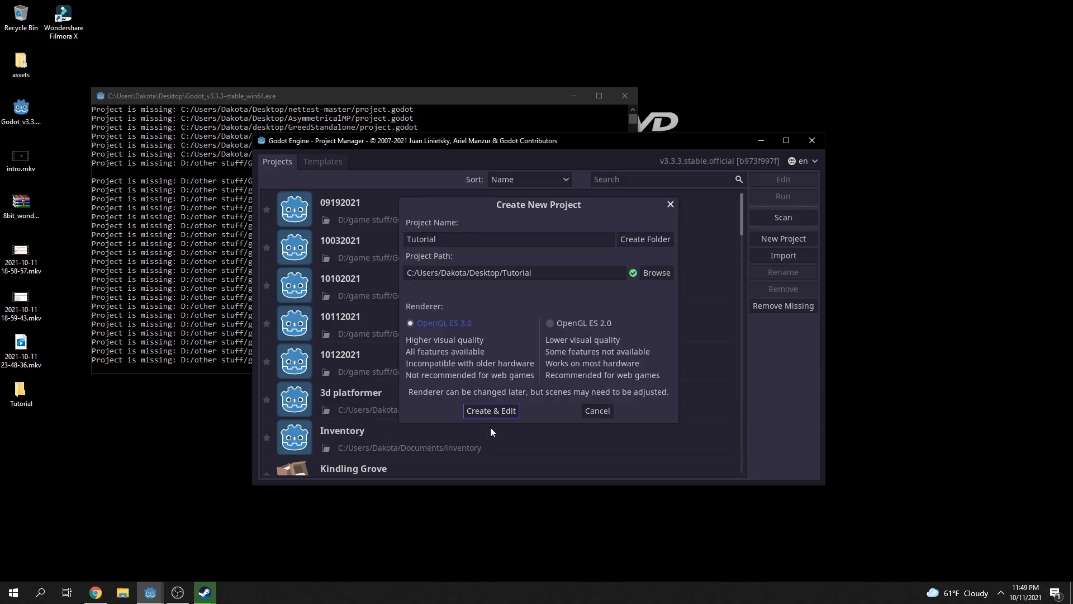
pyautogui.click(504, 414)
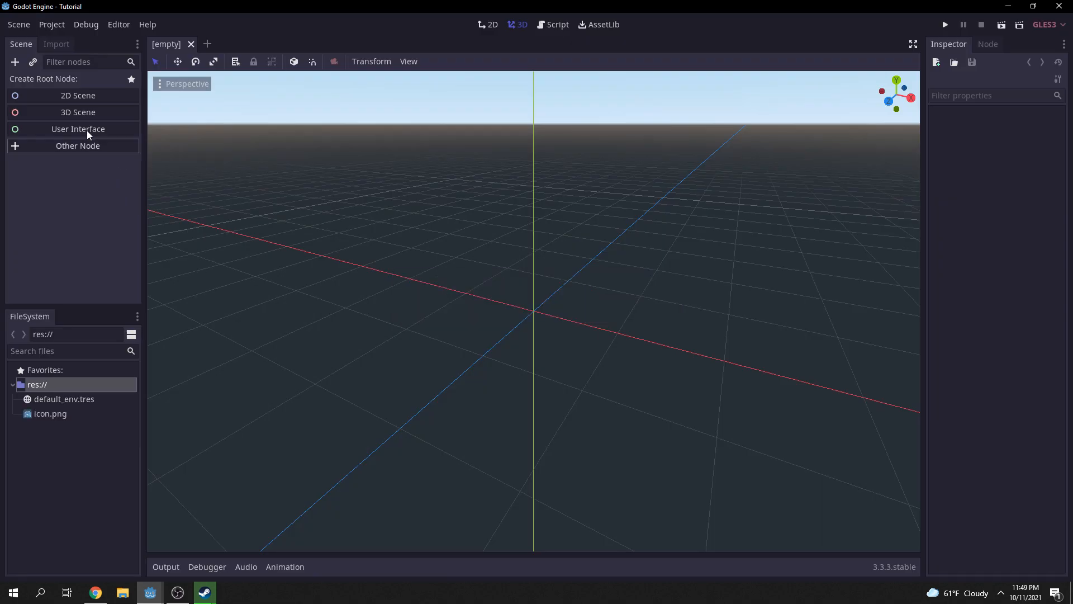
# - Create a 2D scene root node and rename it Main
pyautogui.moveTo(518, 335); pyautogui.dragTo(589, 331, button='middle')
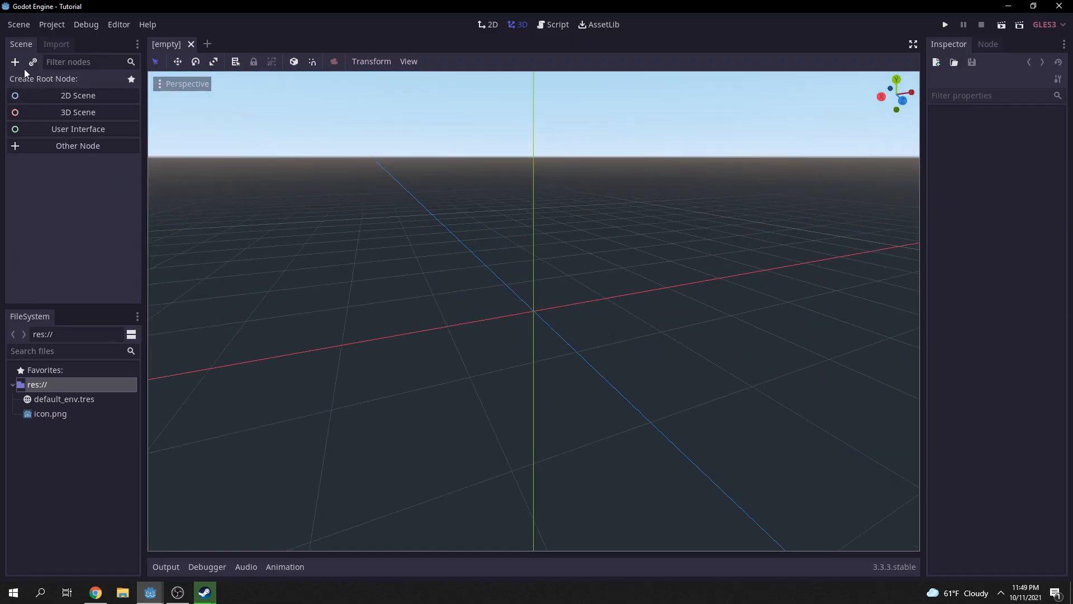
pyautogui.click(81, 95)
pyautogui.doubleClick(46, 80)
pyautogui.write('M')
pyautogui.press('Return')
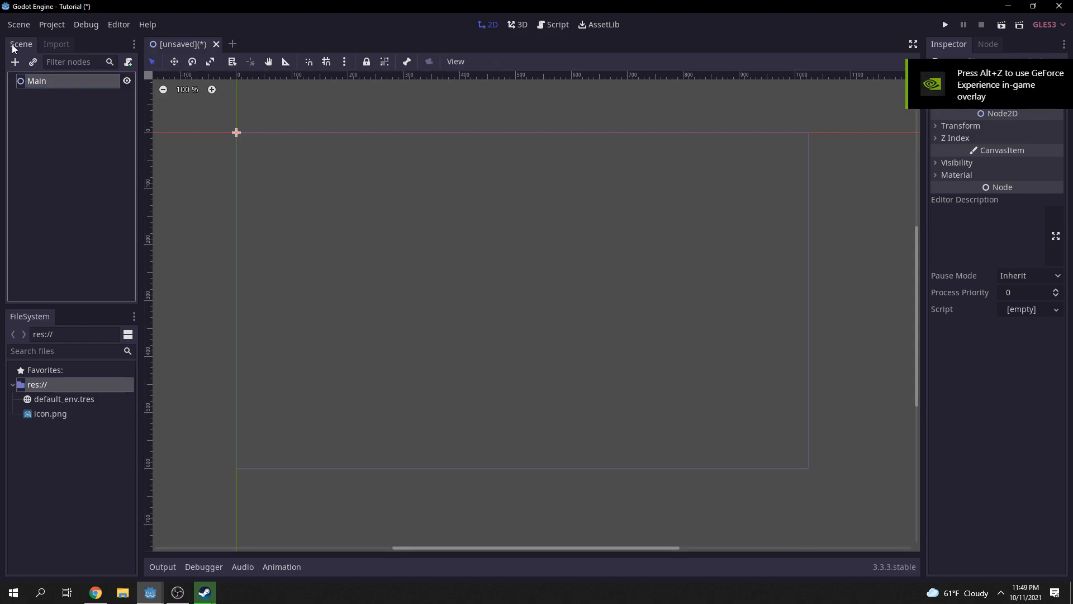
# - Add a Camera2D node as a child of Main
pyautogui.click(16, 62)
pyautogui.write('Camera2D')
pyautogui.doubleClick(435, 208)
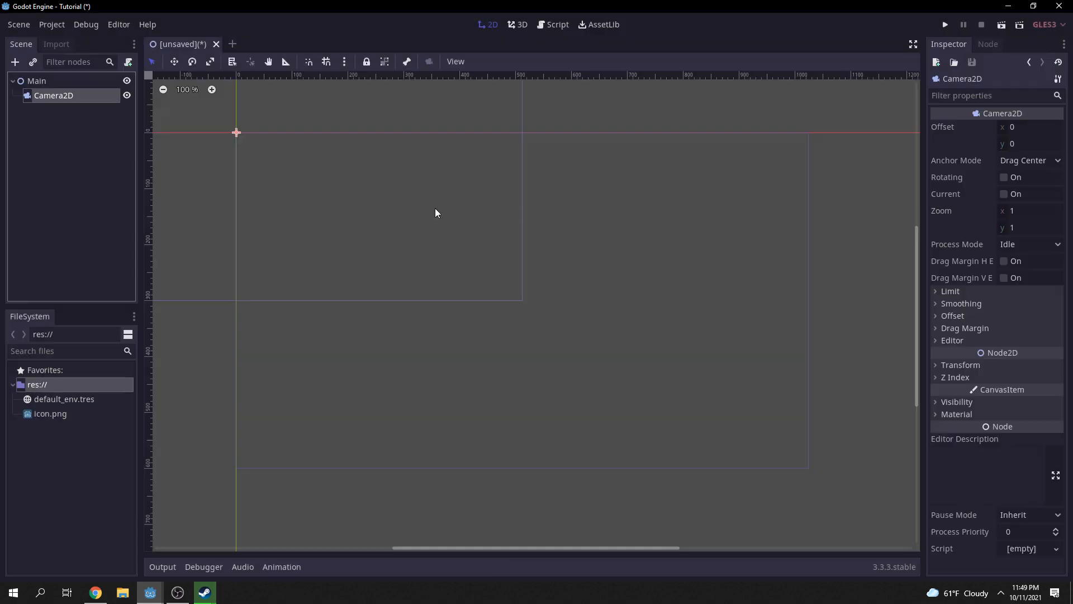
# - Make the Camera2D the current camera and save the scene as Main.tscn in the project root
pyautogui.click(1004, 194)
pyautogui.moveTo(429, 173); pyautogui.dragTo(640, 271, button='middle')
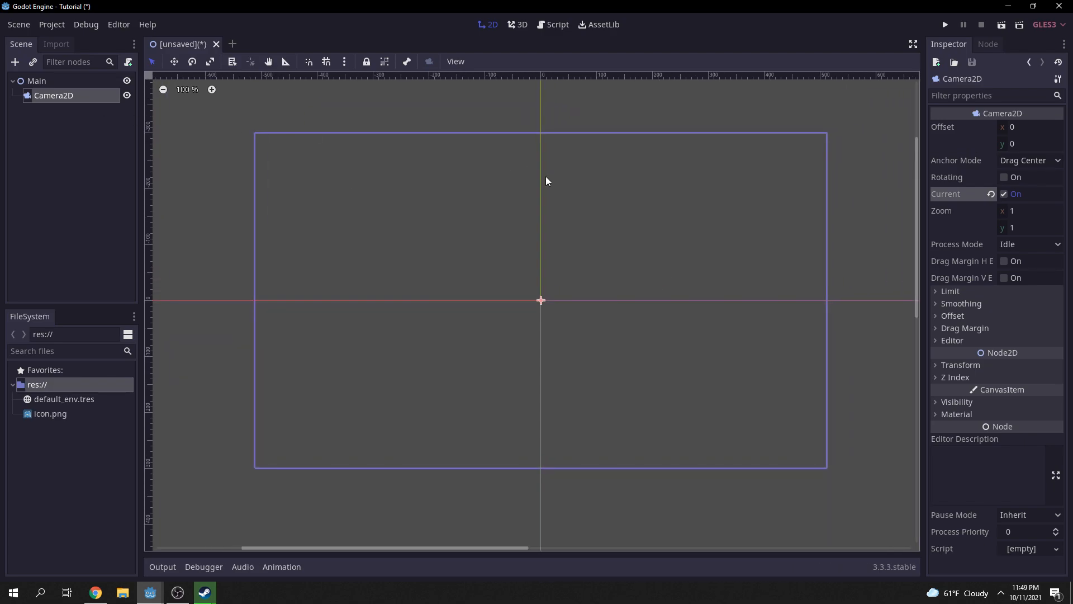
pyautogui.hotkey('ctrl', 's')
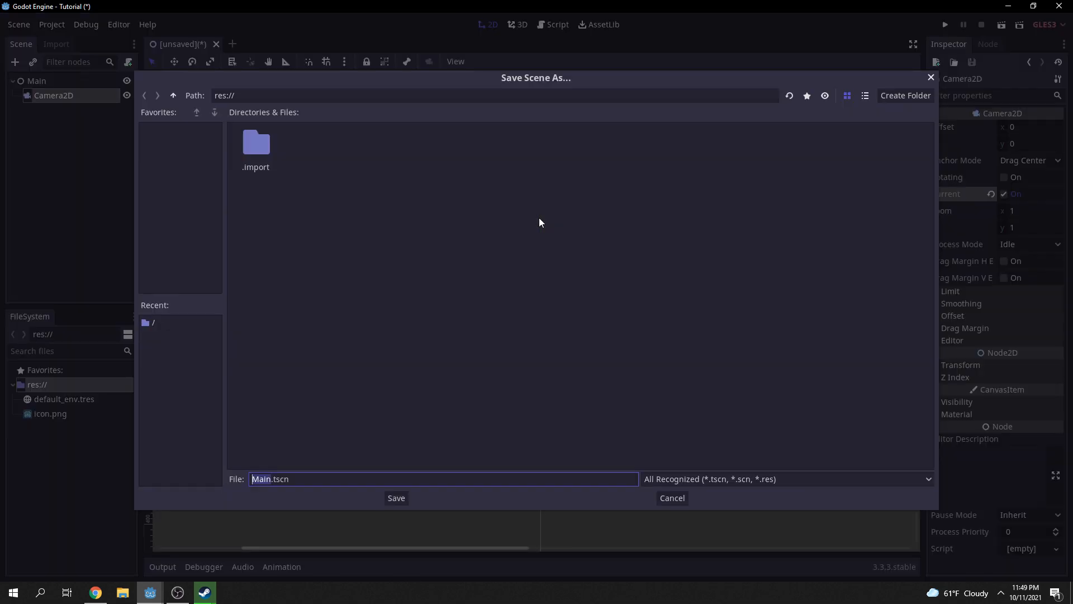
pyautogui.click(398, 499)
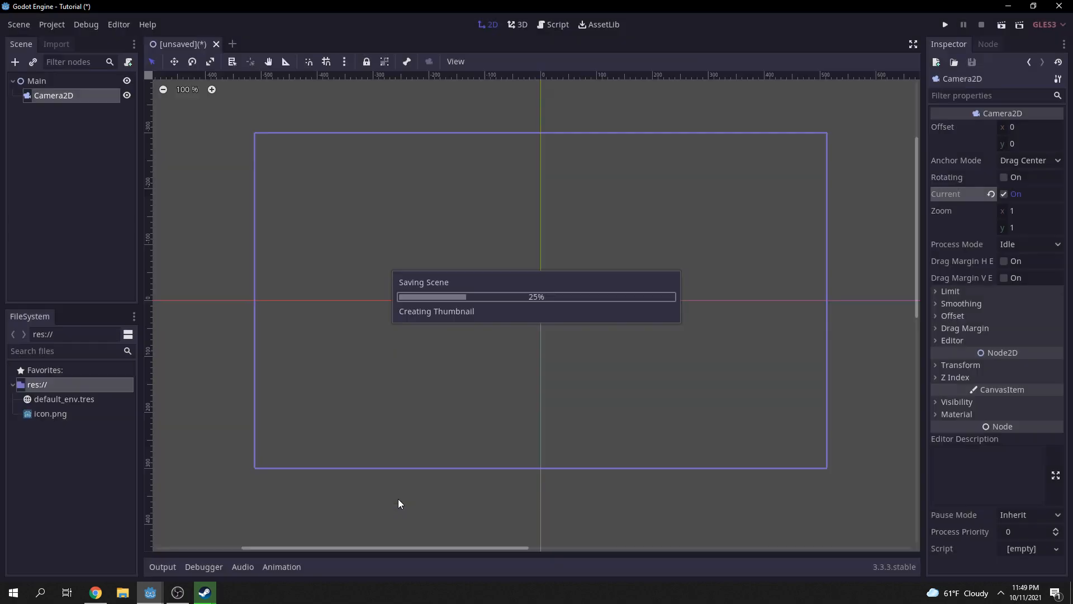
# - Set the Default Clear Color in the project's rendering environment settings to dark gray 161616
pyautogui.click(50, 25)
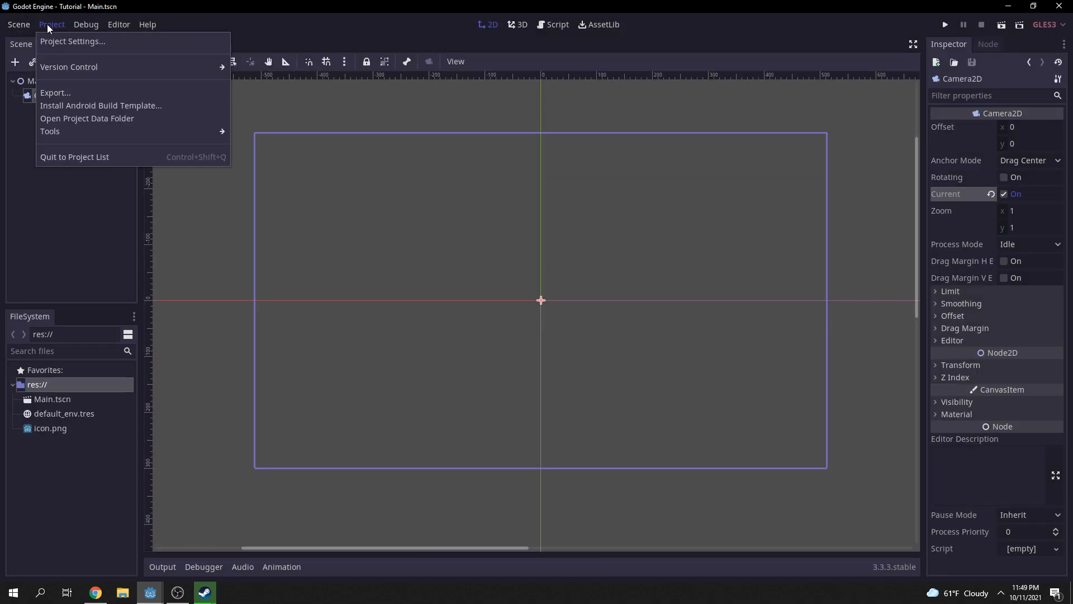
pyautogui.click(59, 42)
pyautogui.scroll(-5, 336, 303)
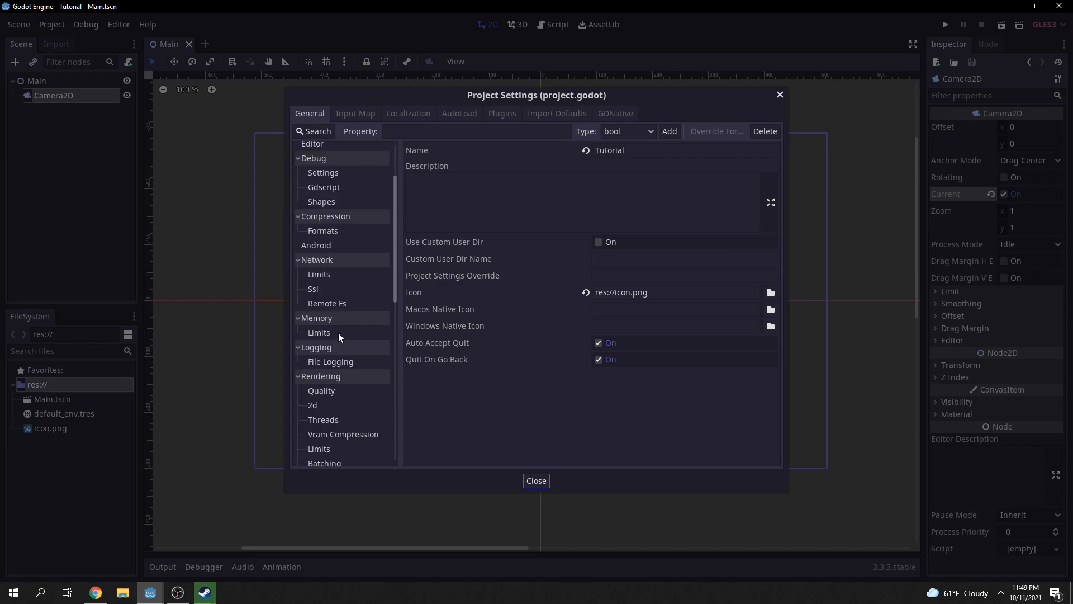
pyautogui.click(351, 333)
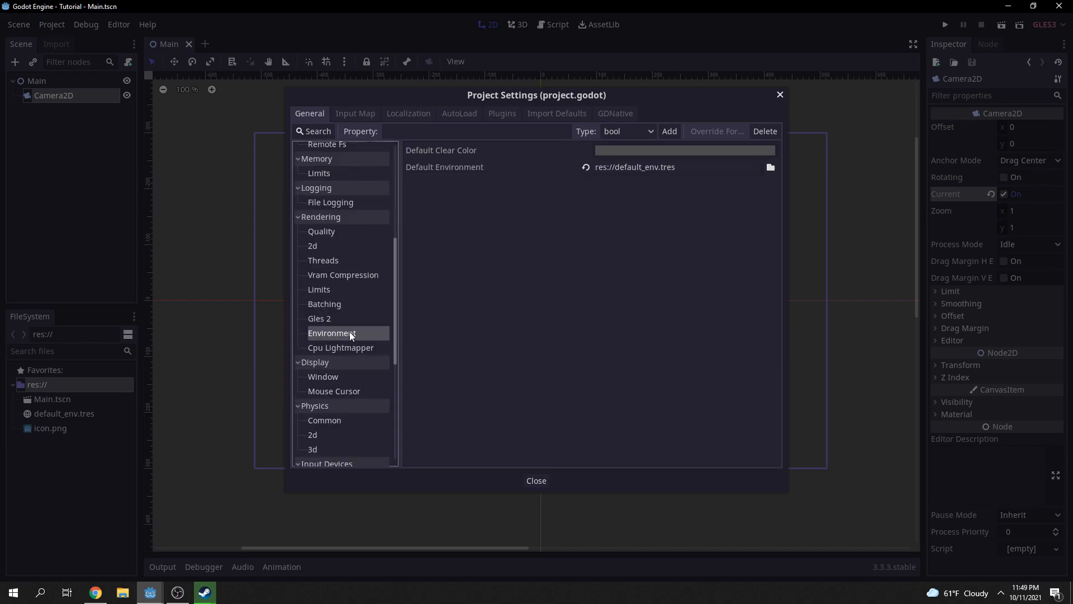
pyautogui.click(676, 152)
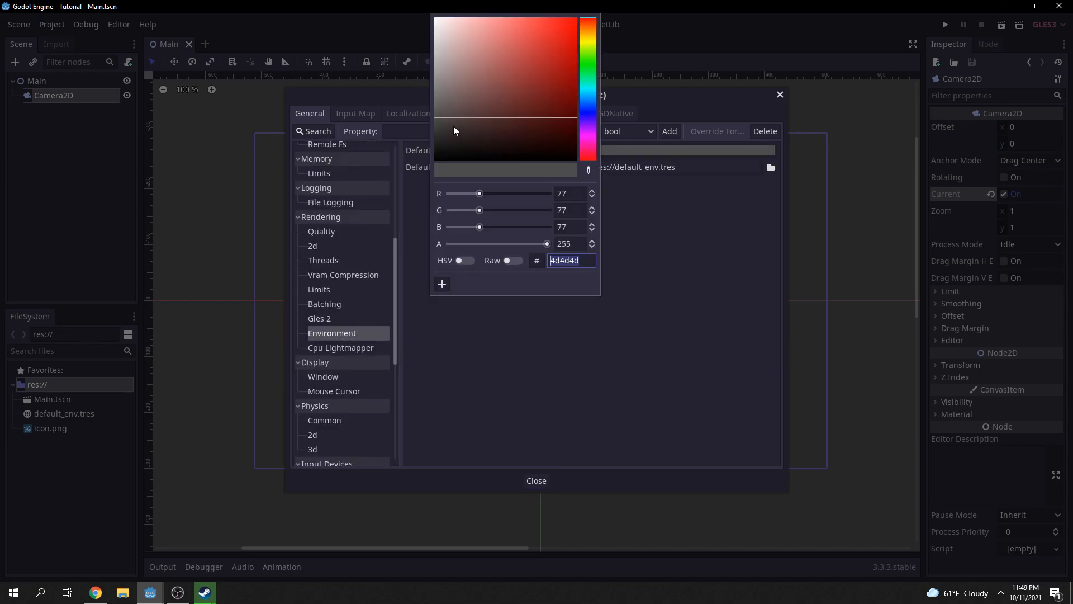
pyautogui.moveTo(432, 130); pyautogui.dragTo(406, 148)
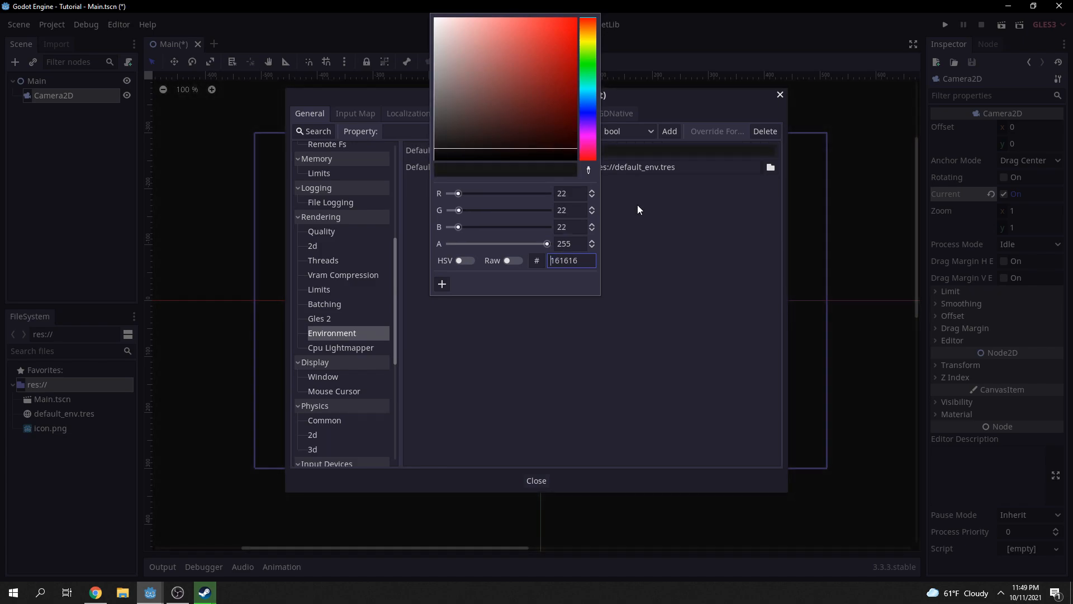
pyautogui.click(670, 223)
# - Set the project's display window width and height to 256 each, and save the scene
pyautogui.scroll(5, 324, 279)
pyautogui.scroll(-6, 316, 281)
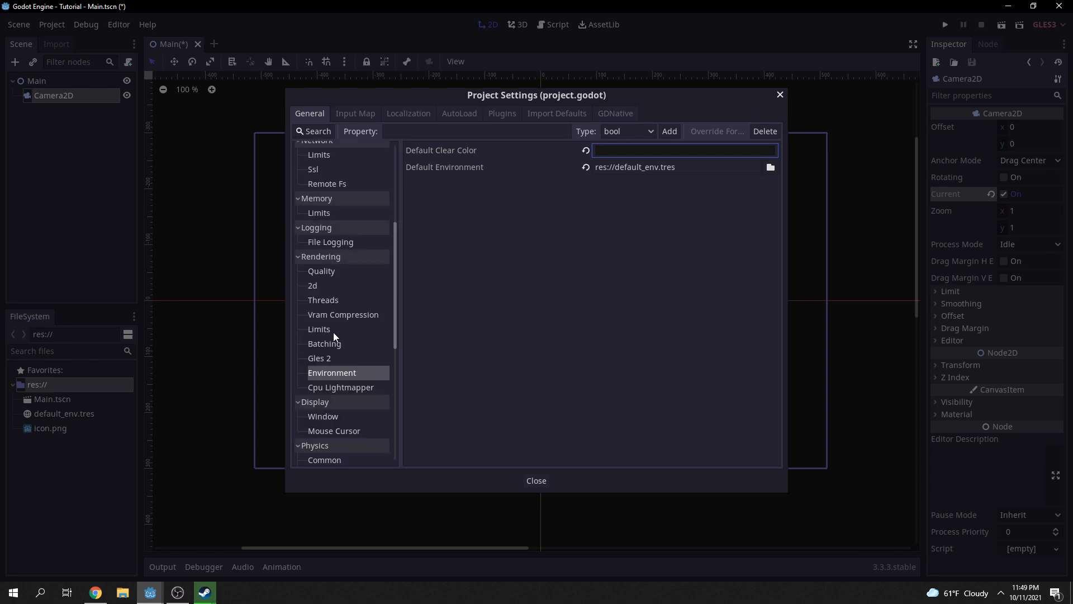
pyautogui.scroll(7, 346, 291)
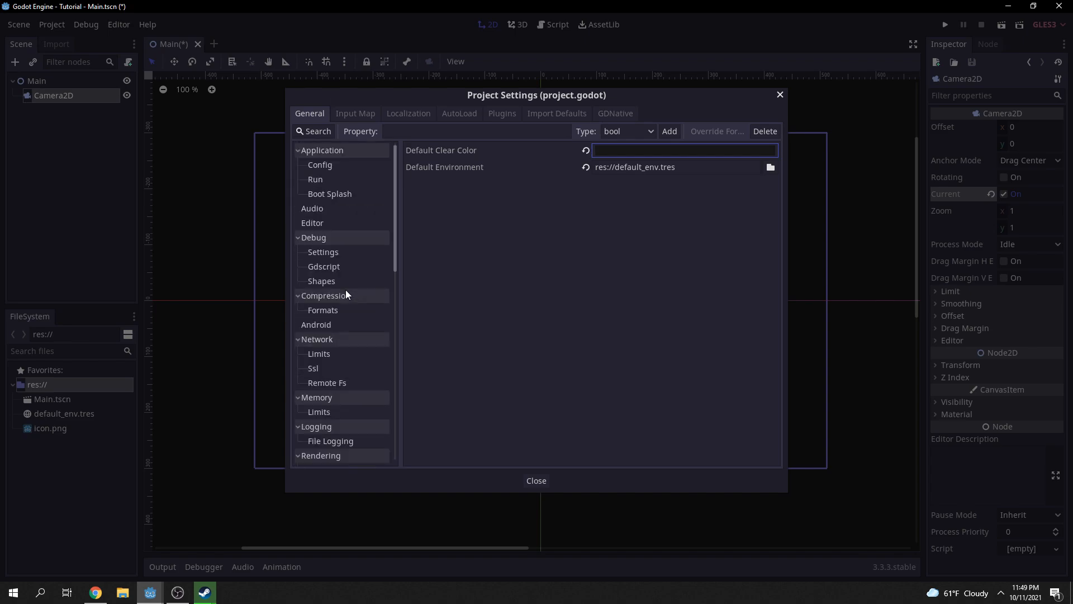
pyautogui.scroll(-6, 346, 293)
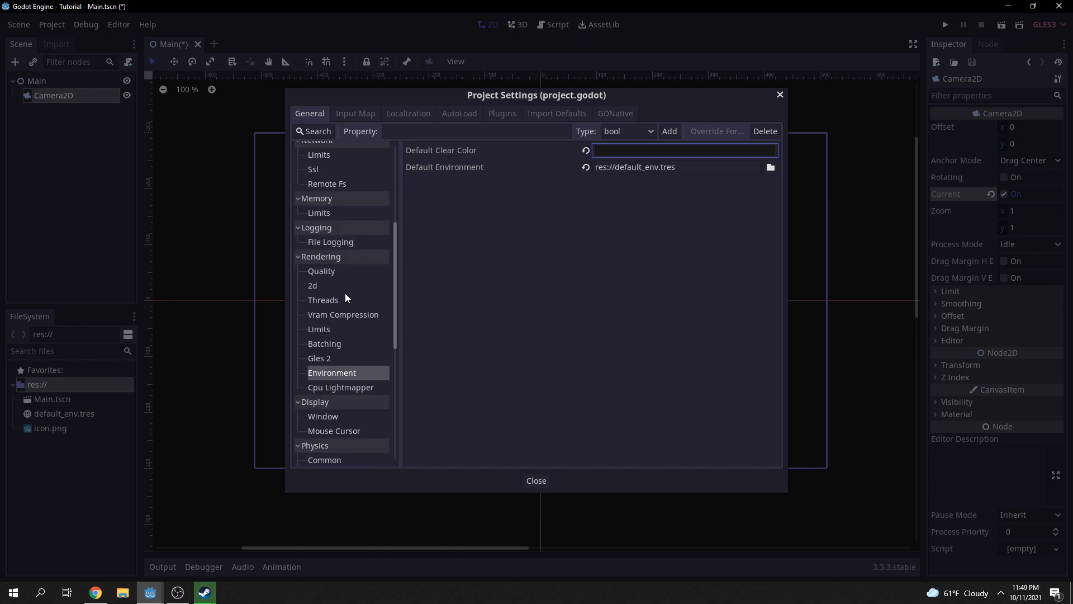
pyautogui.scroll(-3, 341, 334)
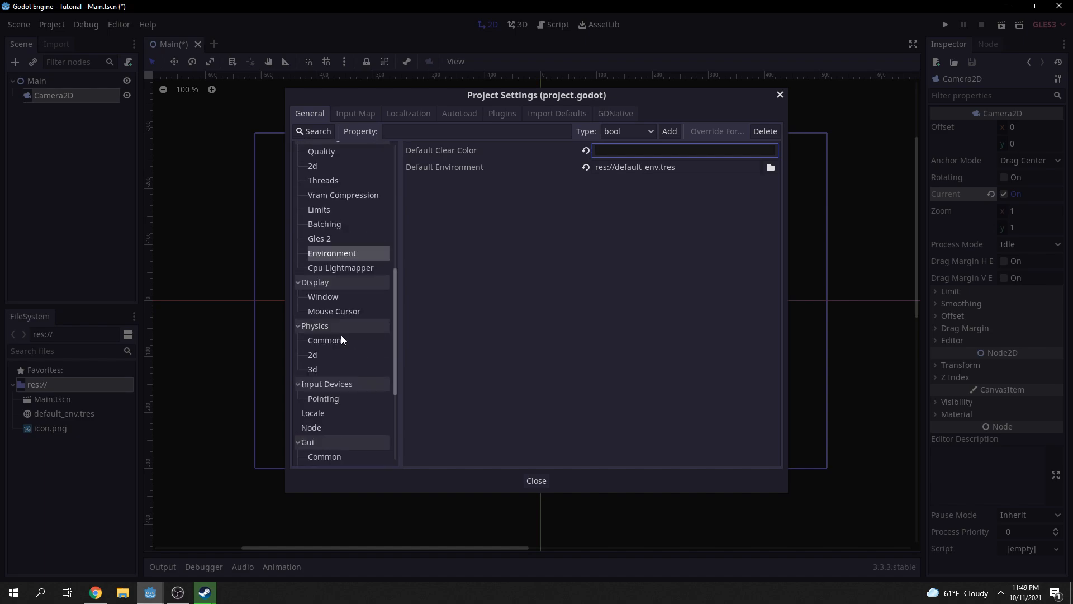
pyautogui.click(345, 298)
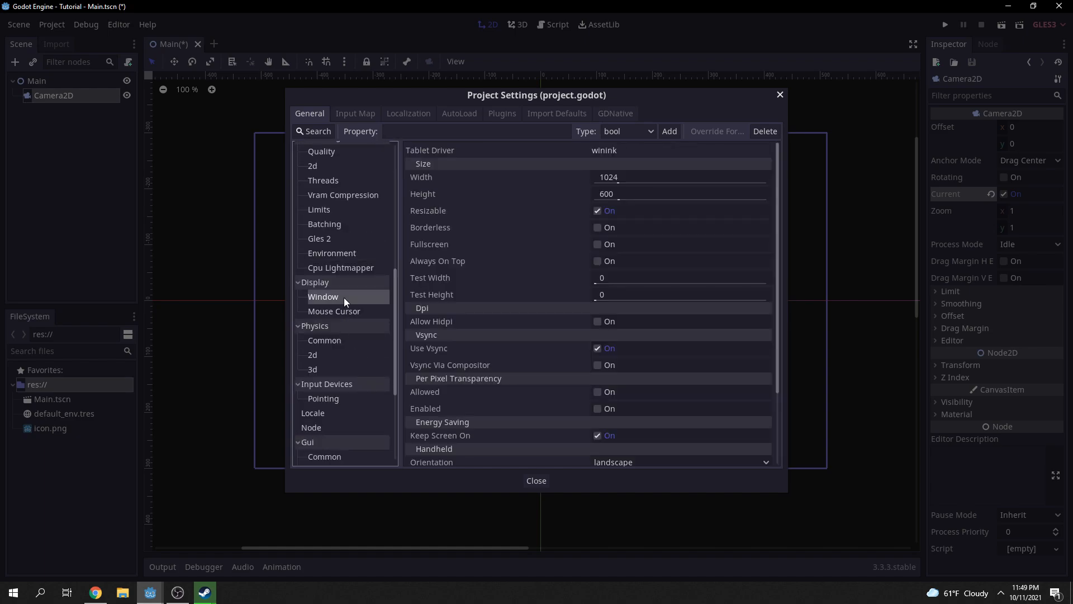
pyautogui.click(635, 179)
pyautogui.write('256')
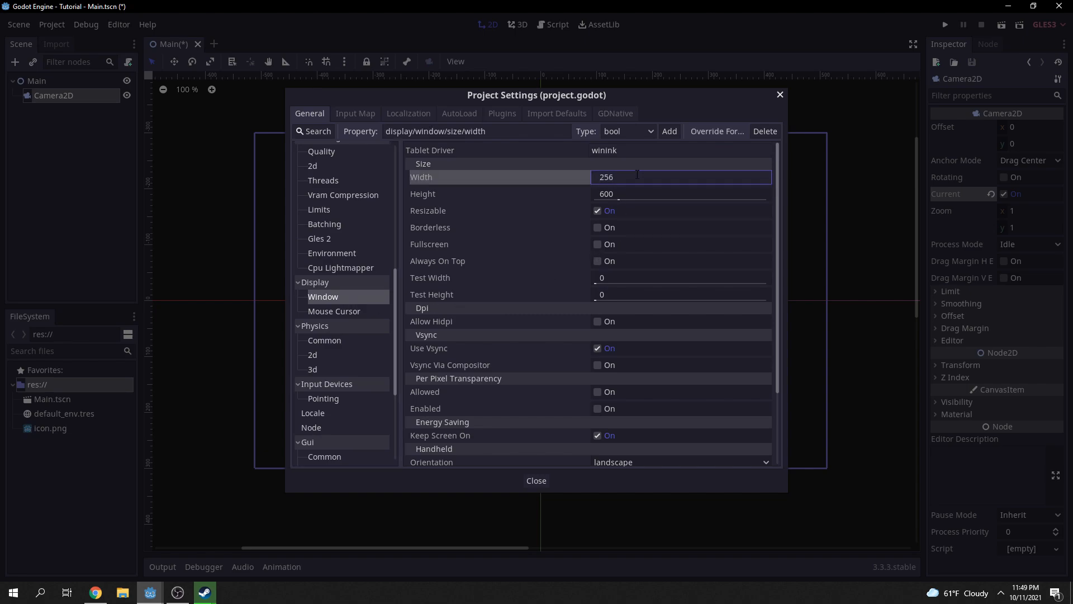
pyautogui.click(632, 193)
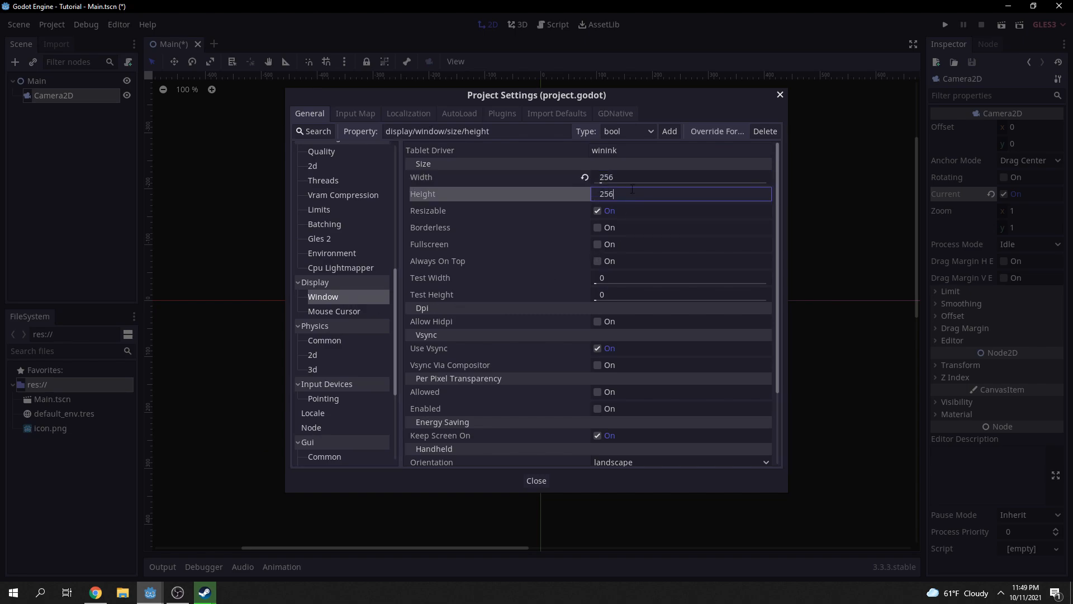
pyautogui.press('Return')
pyautogui.click(538, 480)
pyautogui.hotkey('ctrl', 's')
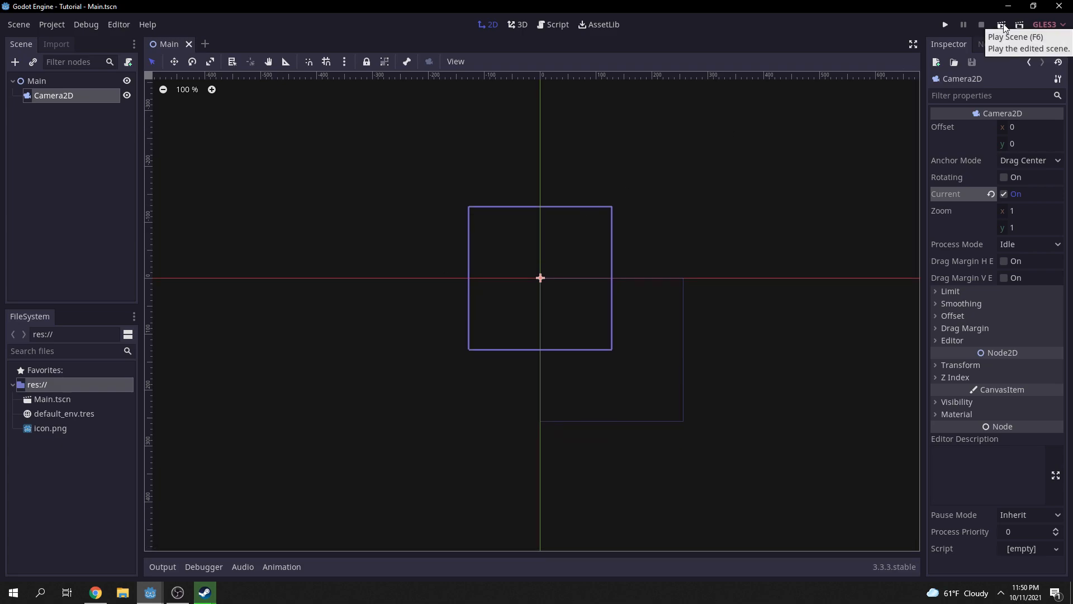
# - Run the Main scene to check the game window, and close it again
pyautogui.click(1004, 27)
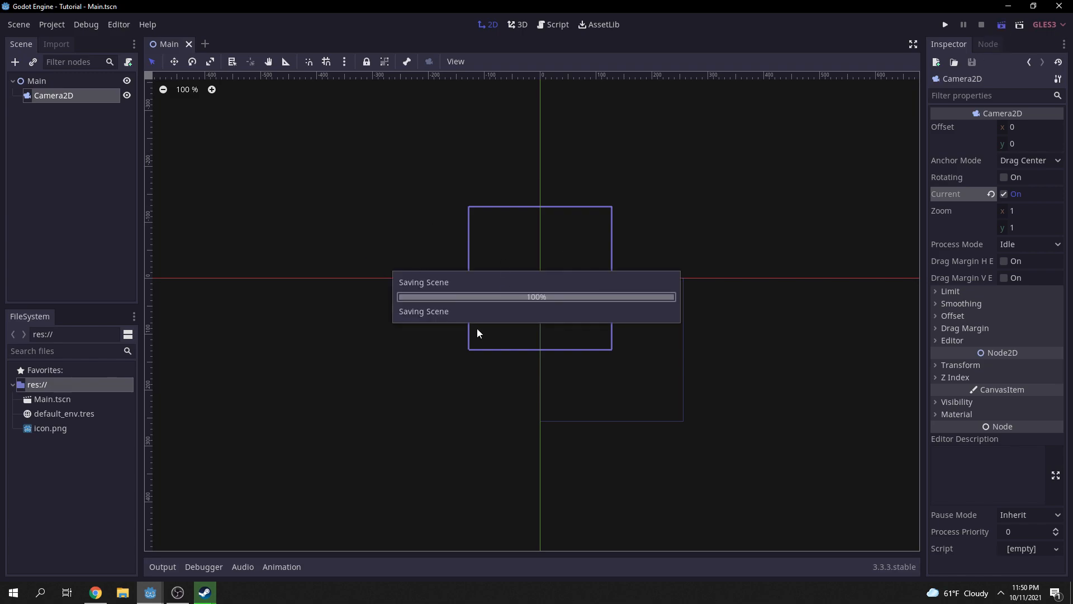
pyautogui.moveTo(515, 240); pyautogui.dragTo(529, 213)
pyautogui.click(595, 209)
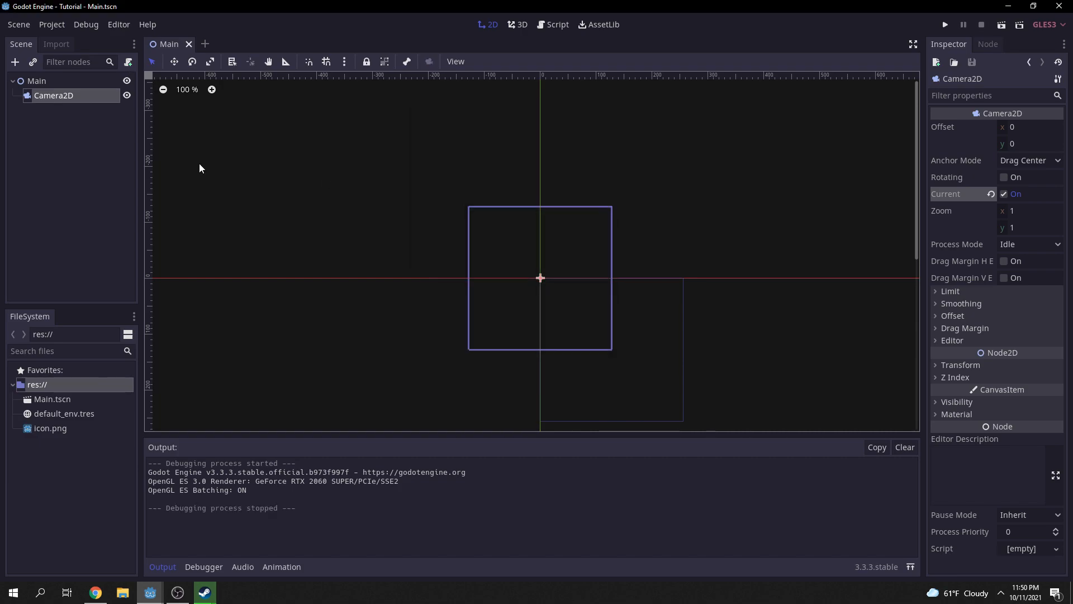
# - Add a Control node as a child of the Main node
pyautogui.click(22, 80)
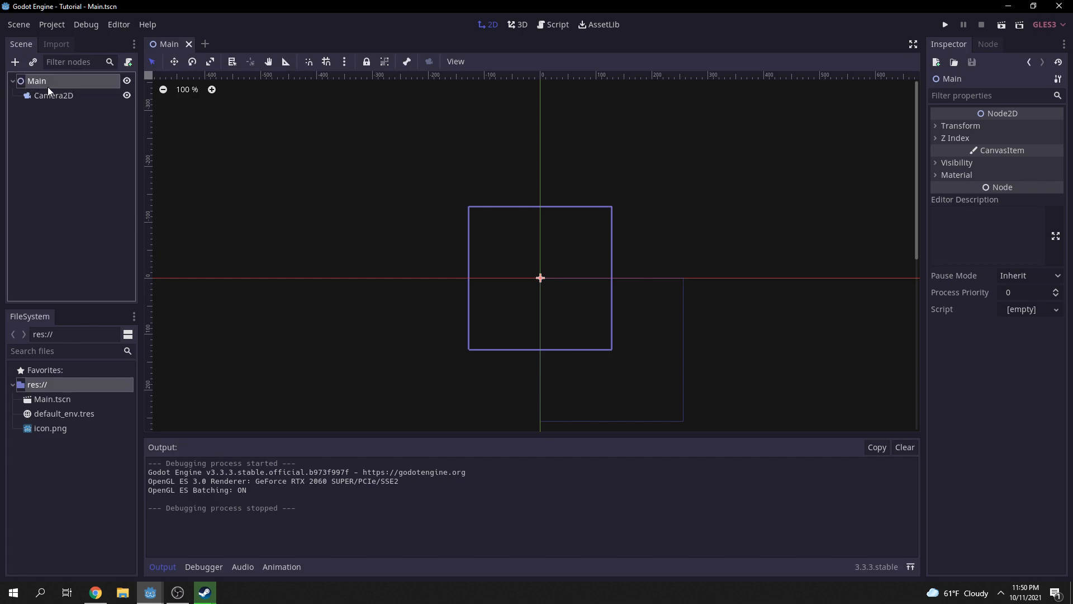
pyautogui.click(15, 62)
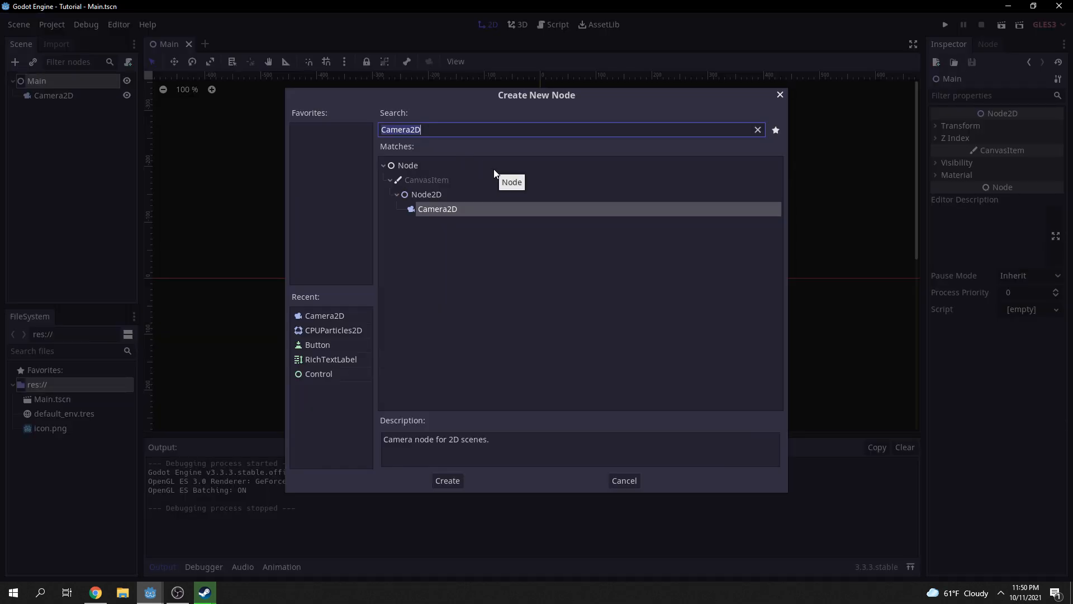
pyautogui.write('Control')
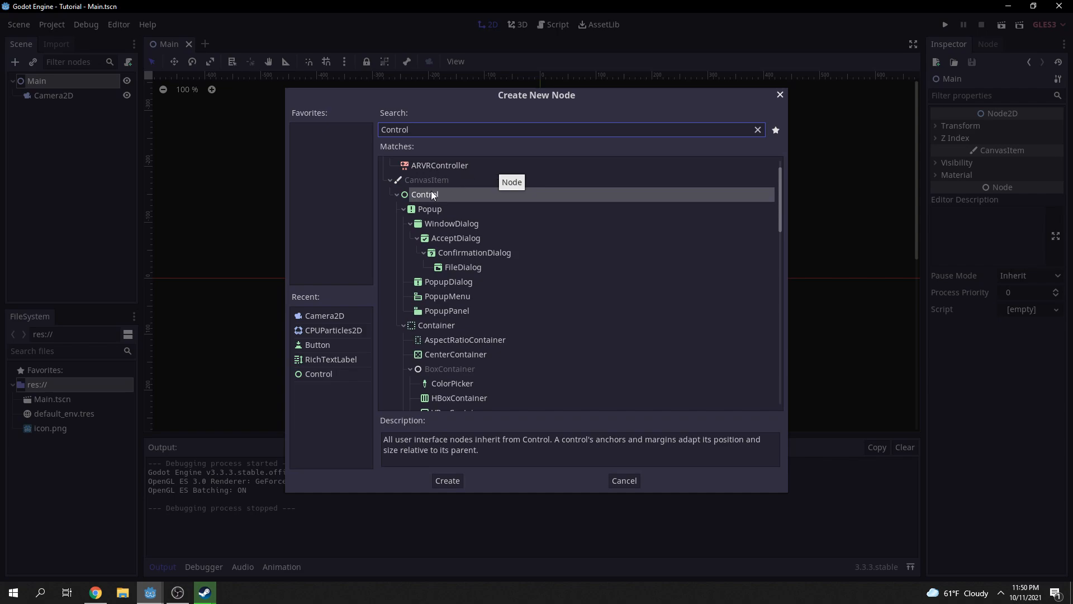
pyautogui.doubleClick(433, 195)
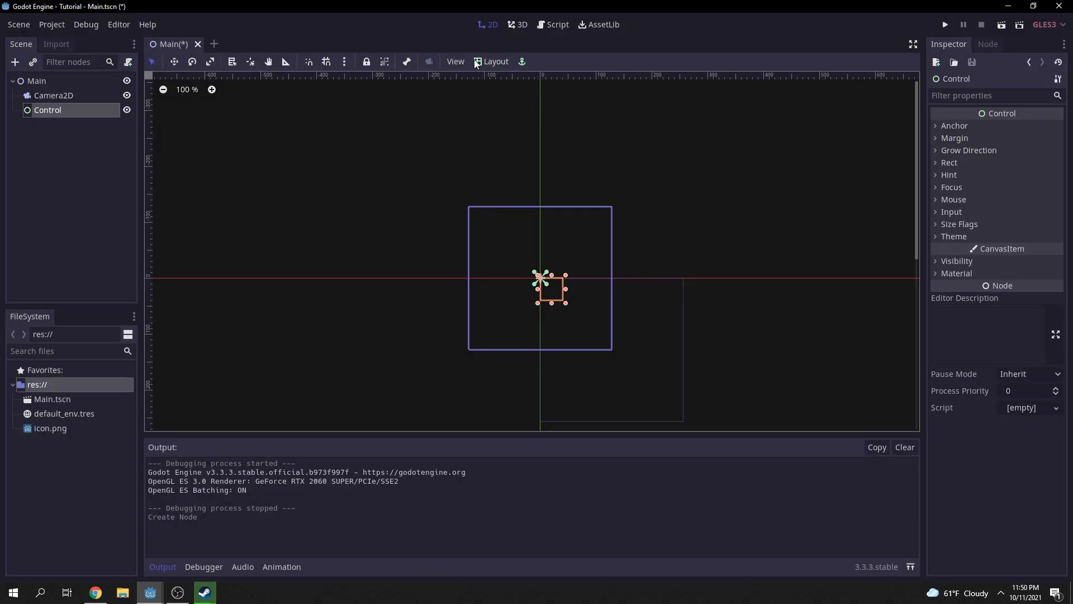
# - Give the Control node the Center layout, enlarge it symmetrically to about 254 by 254 to fill the camera frame, and save the scene
pyautogui.click(488, 61)
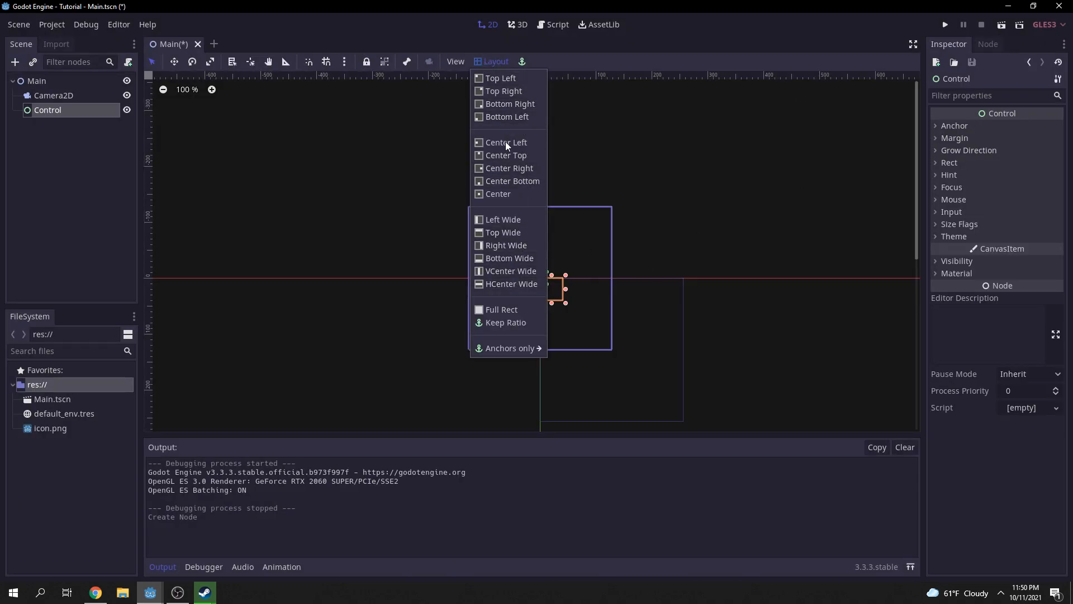
pyautogui.click(504, 193)
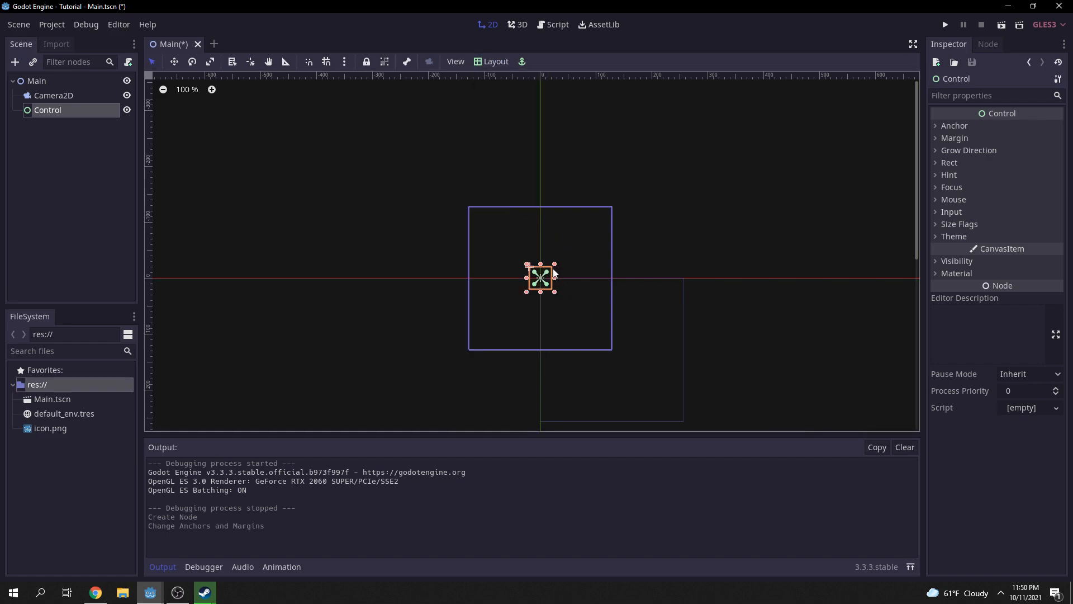
pyautogui.moveTo(555, 264); pyautogui.dragTo(615, 204)
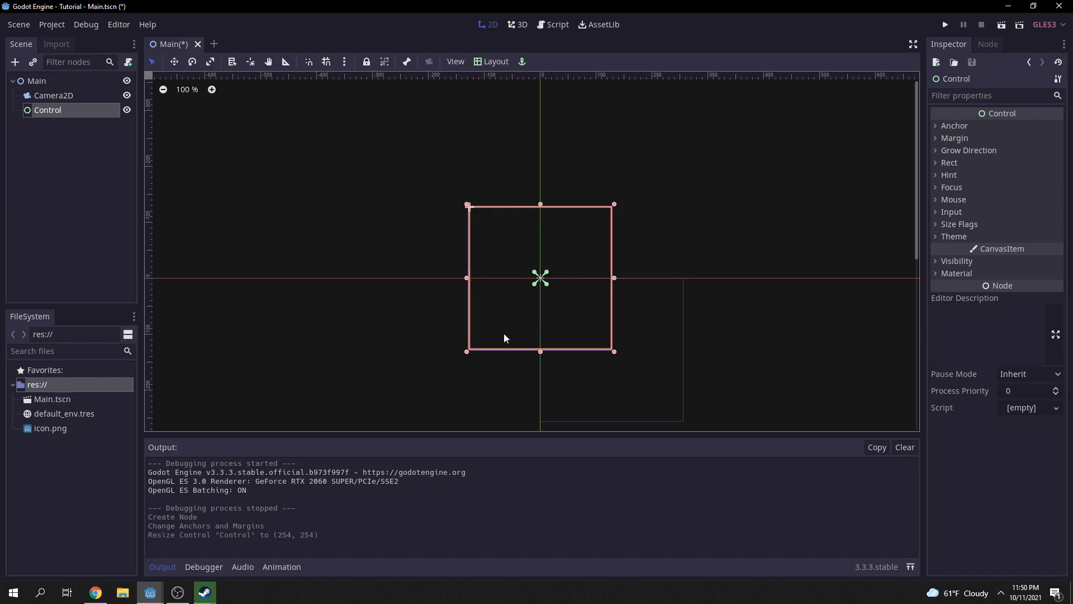
pyautogui.hotkey('ctrl', 's')
# - Add a RichTextLabel node as a child of the Control node
pyautogui.click(16, 62)
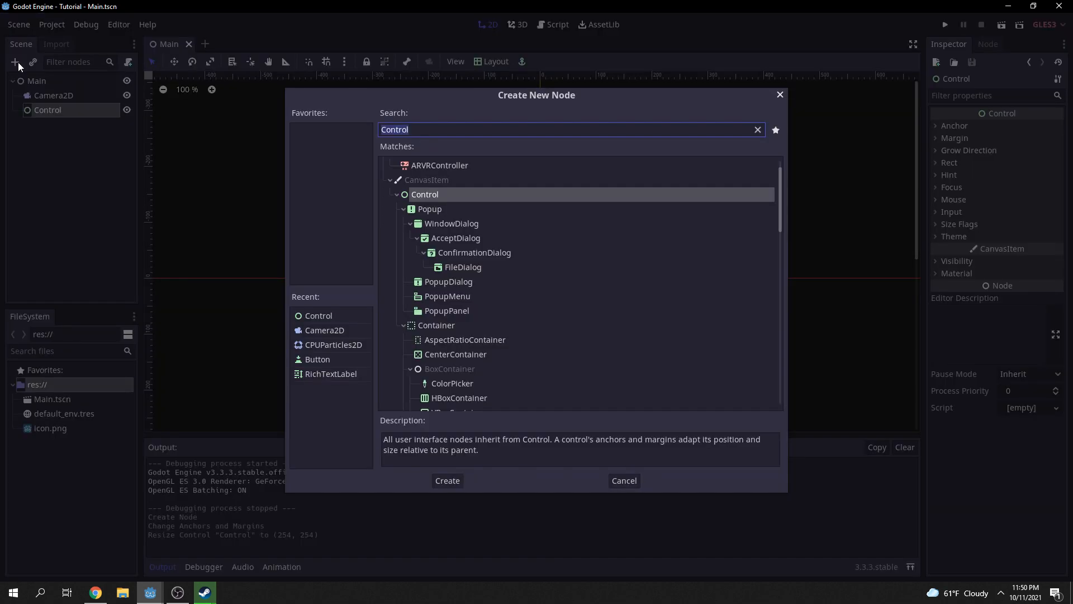
pyautogui.press('BackSpace')
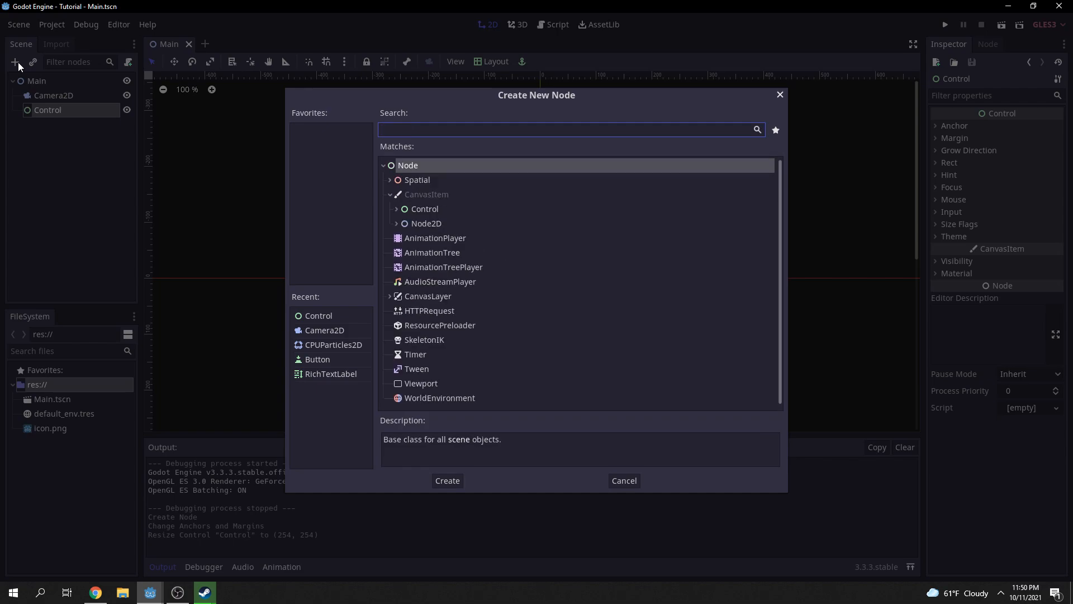
pyautogui.write('ric')
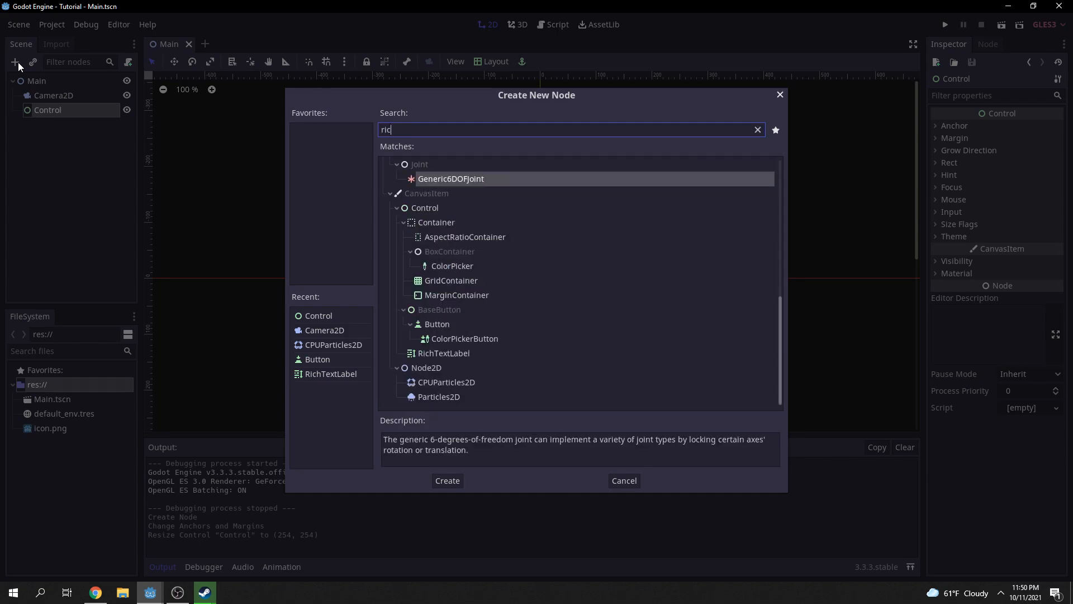
pyautogui.write('htext')
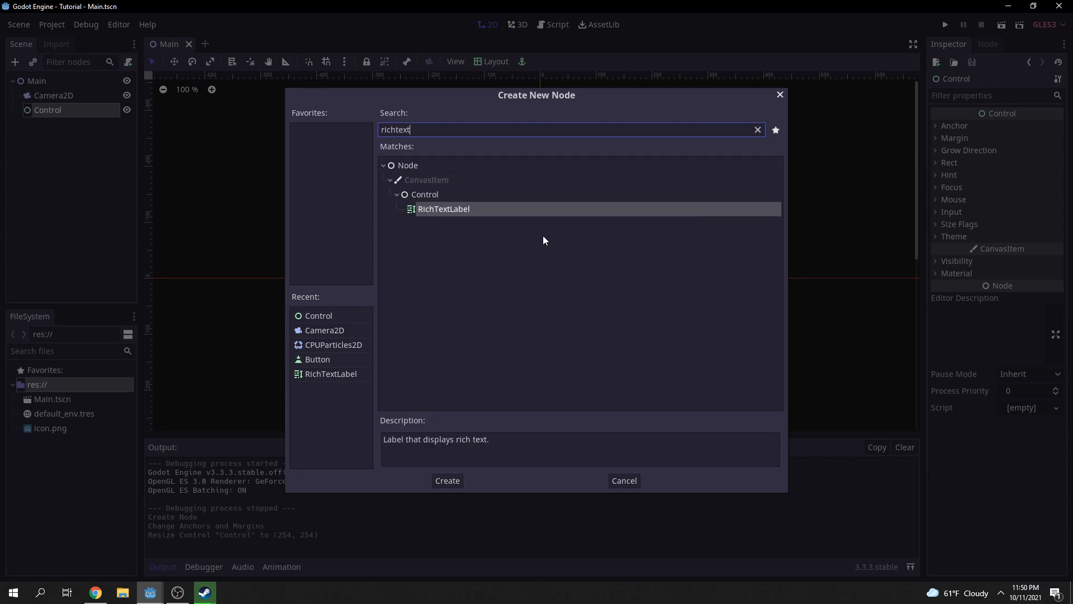
pyautogui.doubleClick(471, 209)
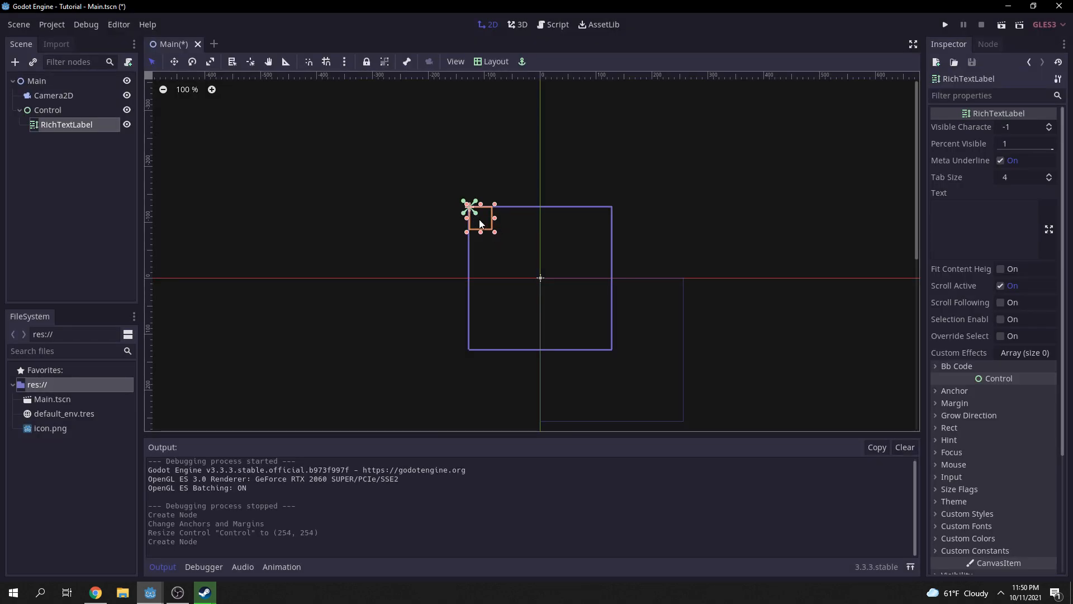
# - Give the RichTextLabel the Center Top layout, resize it to about 256 by 77, and save the scene
pyautogui.moveTo(489, 227); pyautogui.dragTo(523, 248)
pyautogui.hotkey('ctrl', 'z')
pyautogui.click(492, 61)
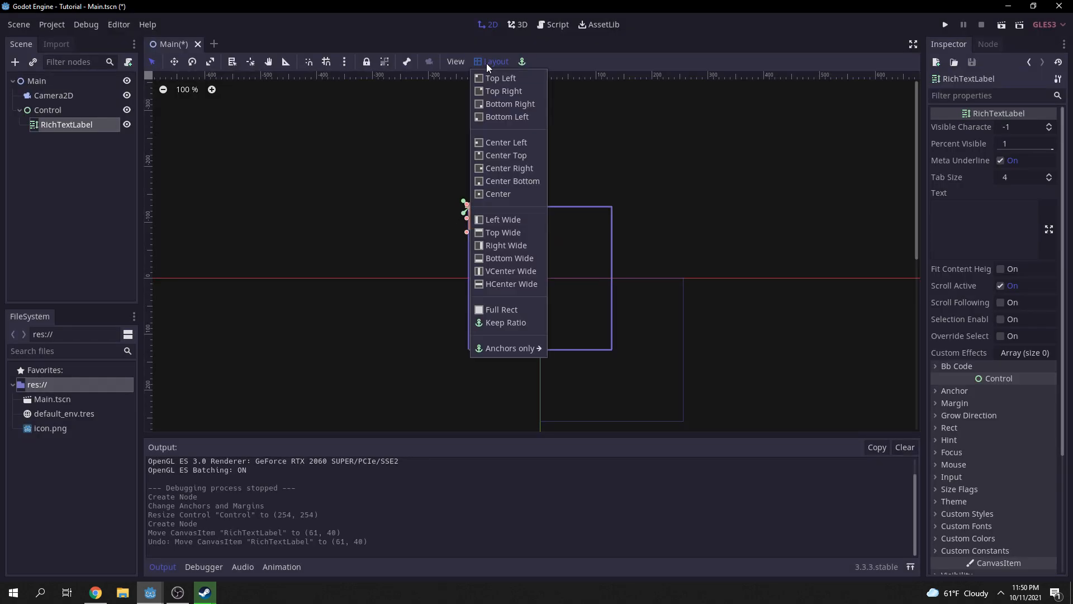
pyautogui.click(517, 156)
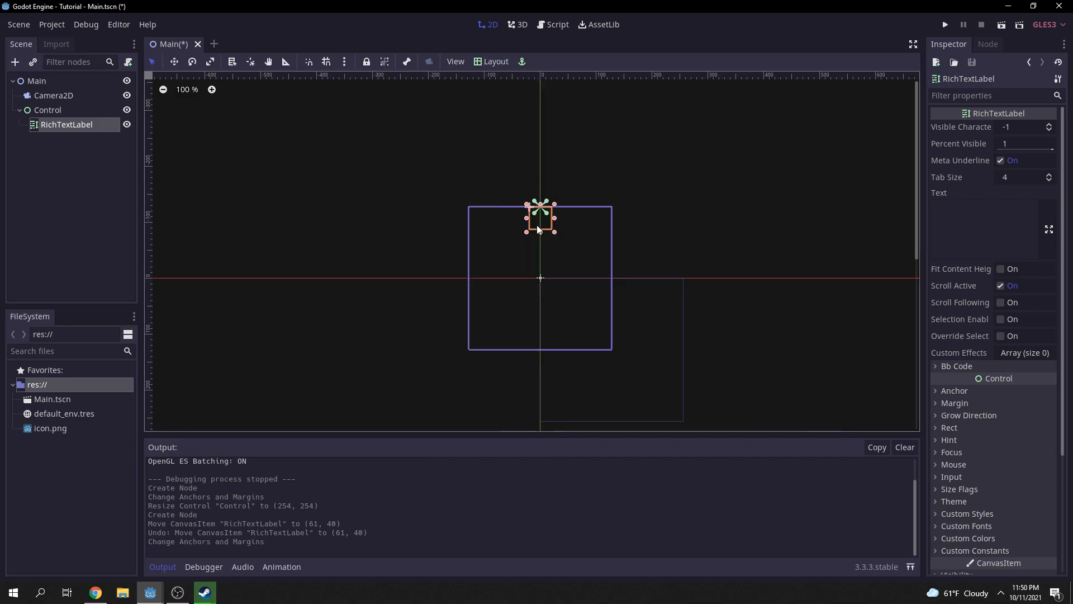
pyautogui.keyDown('alt'); pyautogui.moveTo(555, 225); pyautogui.dragTo(614, 218); pyautogui.keyUp('alt')
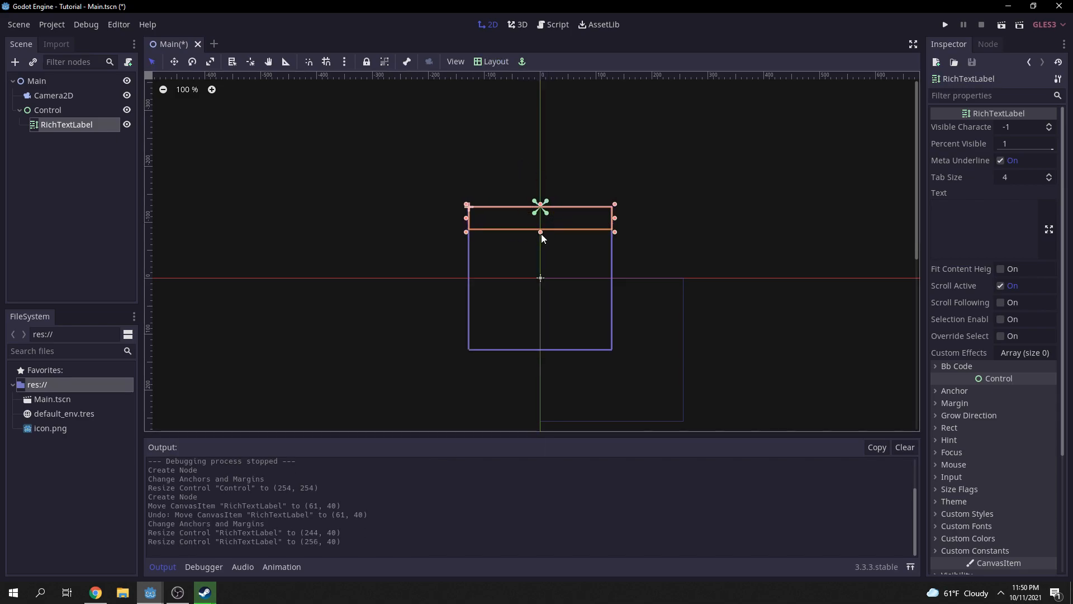
pyautogui.moveTo(540, 231); pyautogui.dragTo(542, 255)
pyautogui.hotkey('ctrl', 's')
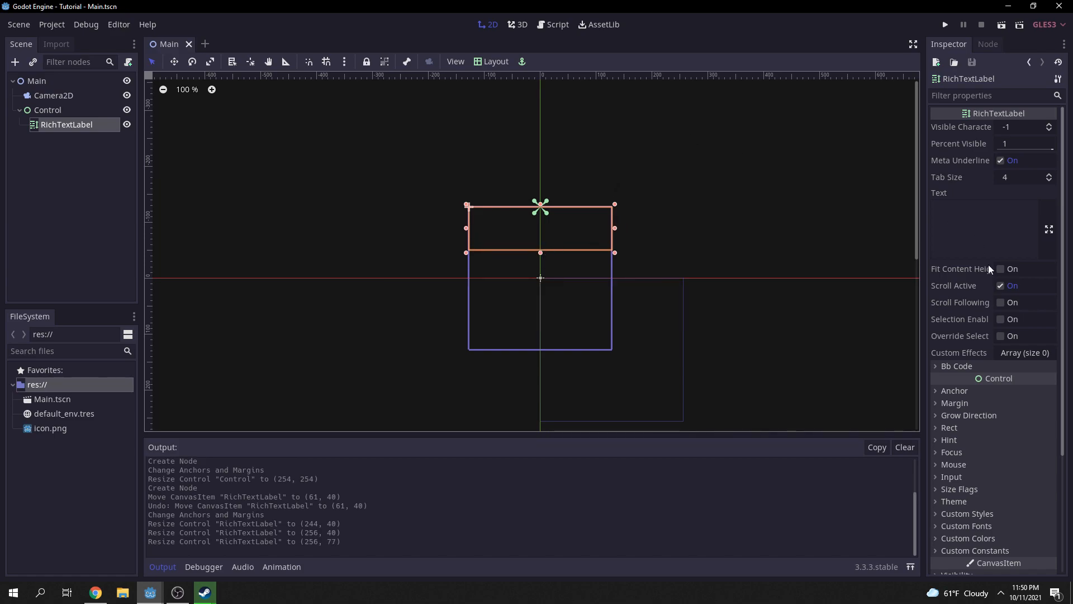
# - Enable BBCode on the RichTextLabel, set its BBCode text to [center]PLAY GAME[/center], and save the scene
pyautogui.click(956, 366)
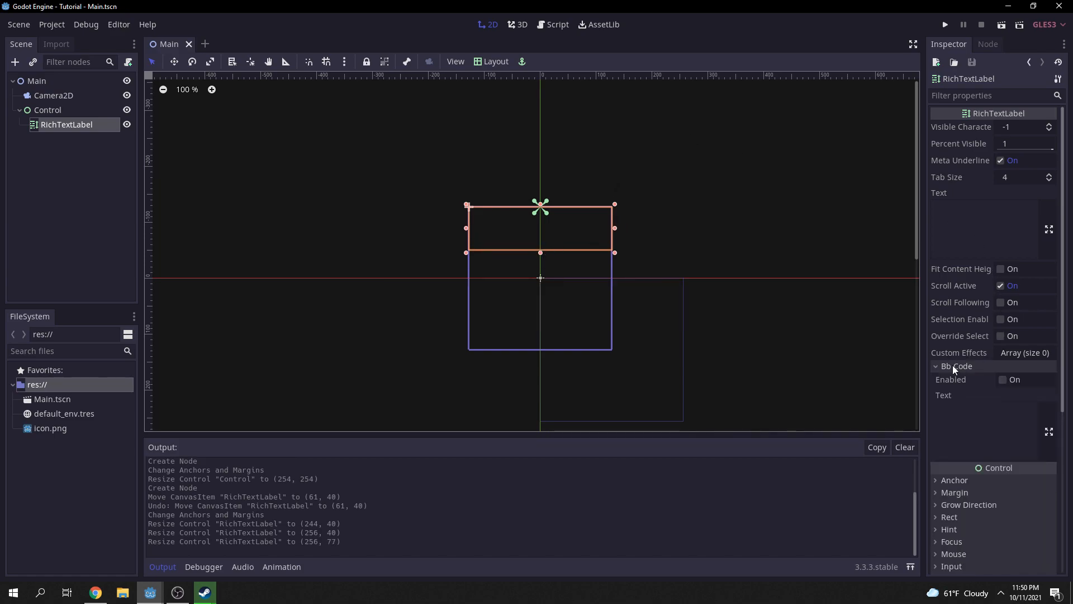
pyautogui.click(1004, 383)
pyautogui.click(943, 428)
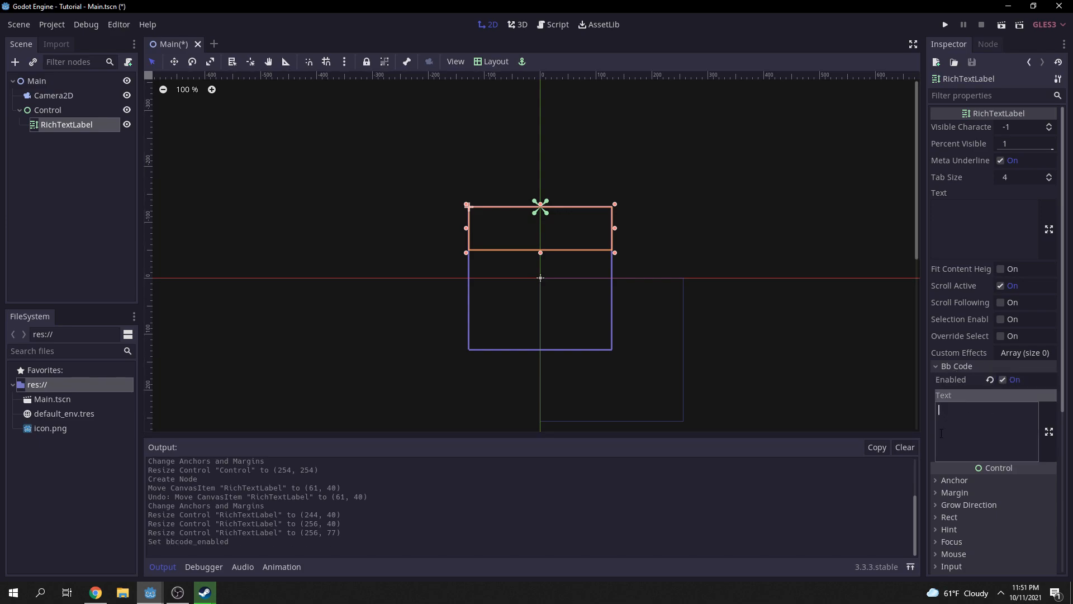
pyautogui.write('[')
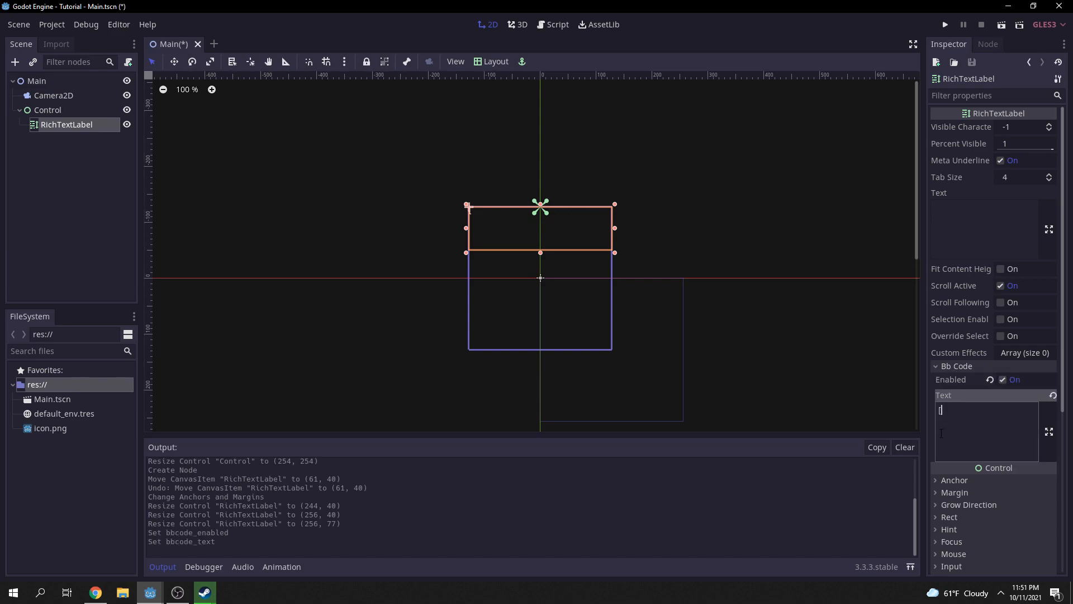
pyautogui.write('center]')
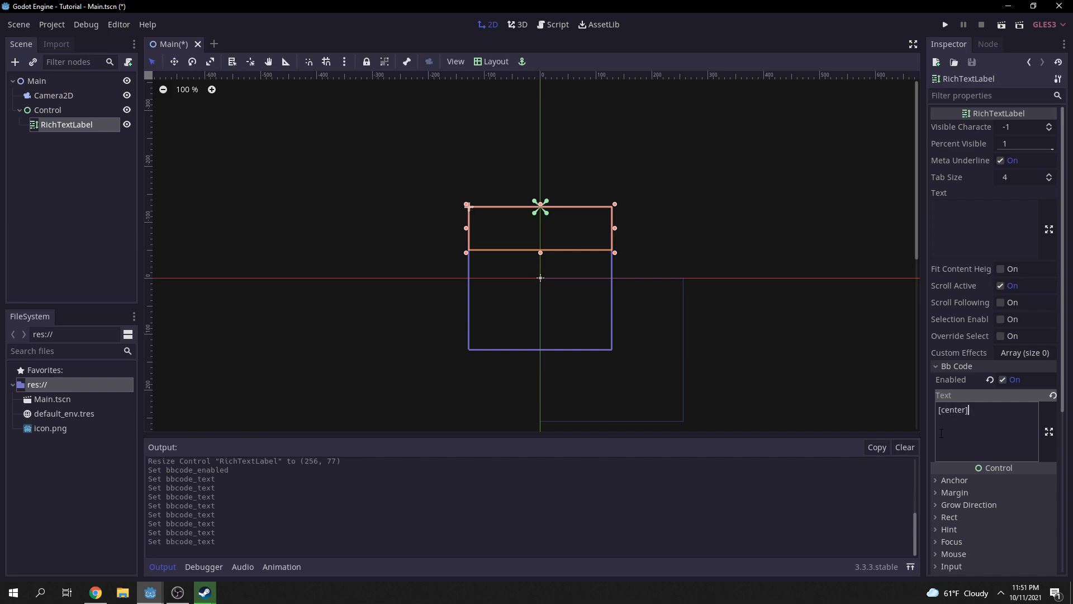
pyautogui.write('PLAY G')
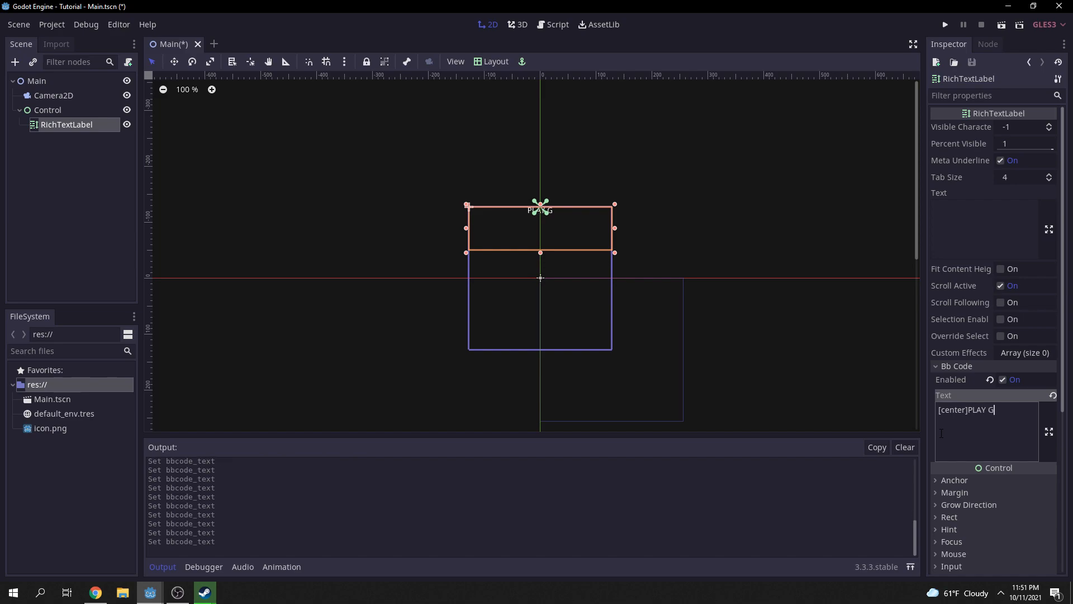
pyautogui.write('AME[/center')
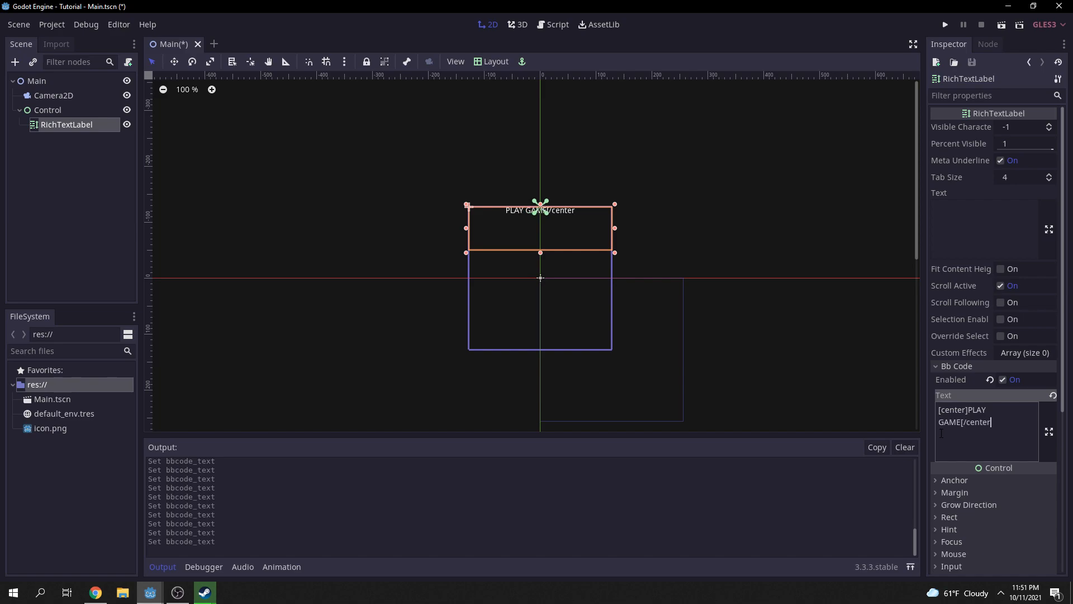
pyautogui.write(']')
pyautogui.hotkey('ctrl', 's')
# - Lower the upper edge of the RichTextLabel so it measures about 256 by 15 in the frame's upper half, and save
pyautogui.moveTo(540, 206); pyautogui.dragTo(548, 240)
pyautogui.scroll(2, 605, 227)
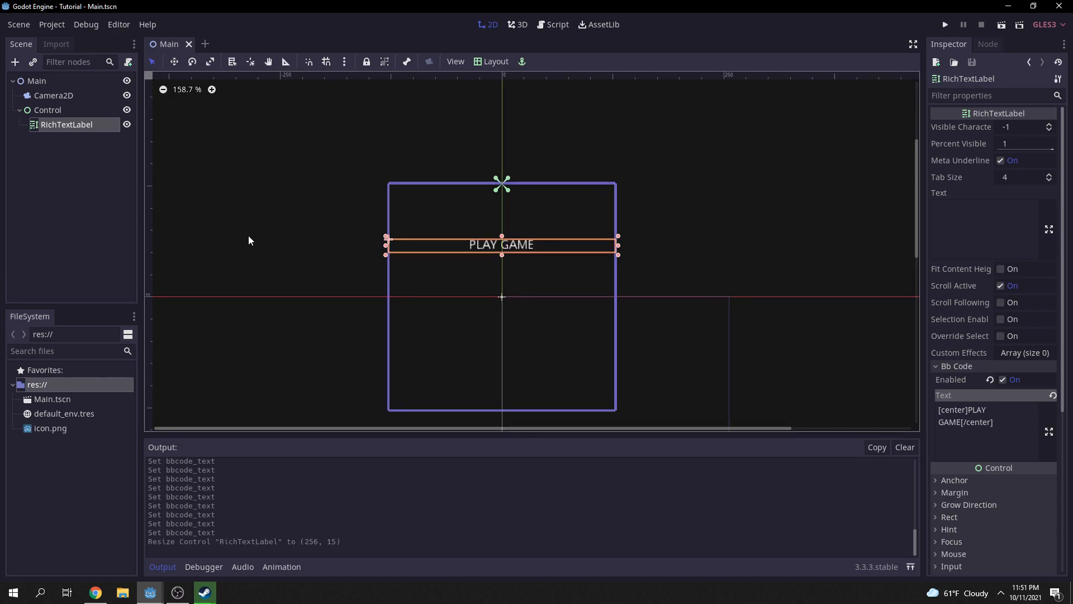
pyautogui.scroll(1, 201, 248)
pyautogui.scroll(-2, 391, 255)
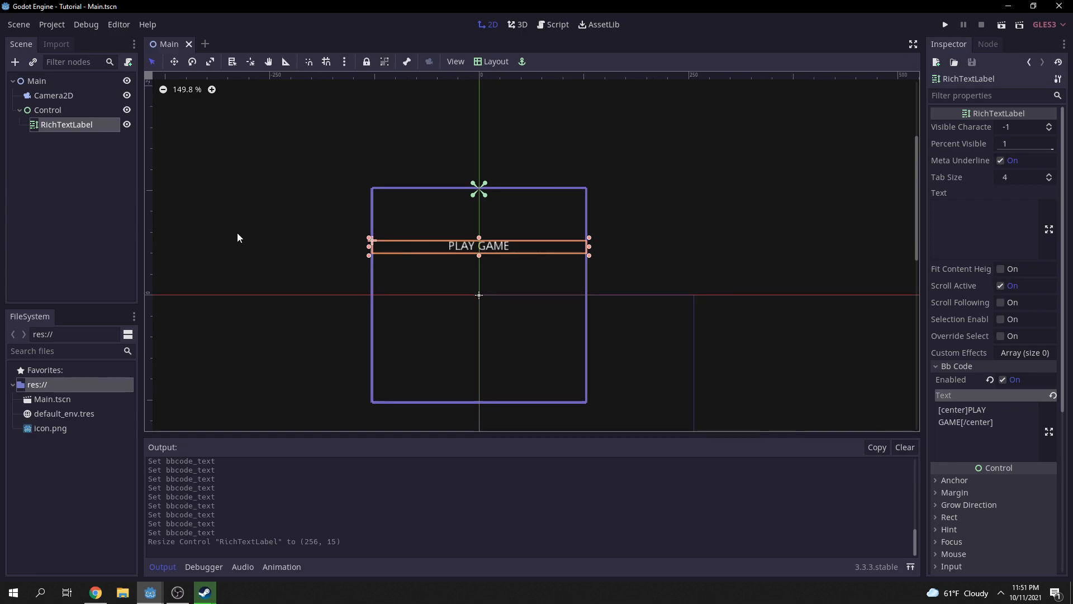
# - Add a Button node as a child of the Control node and set its text to Play
pyautogui.click(60, 110)
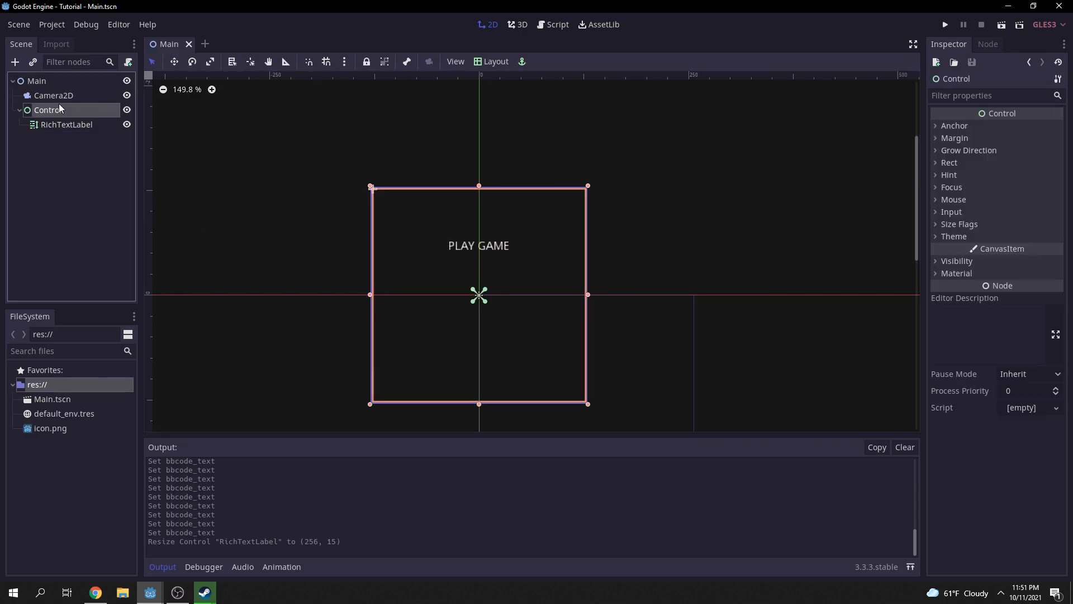
pyautogui.click(18, 63)
pyautogui.press('BackSpace')
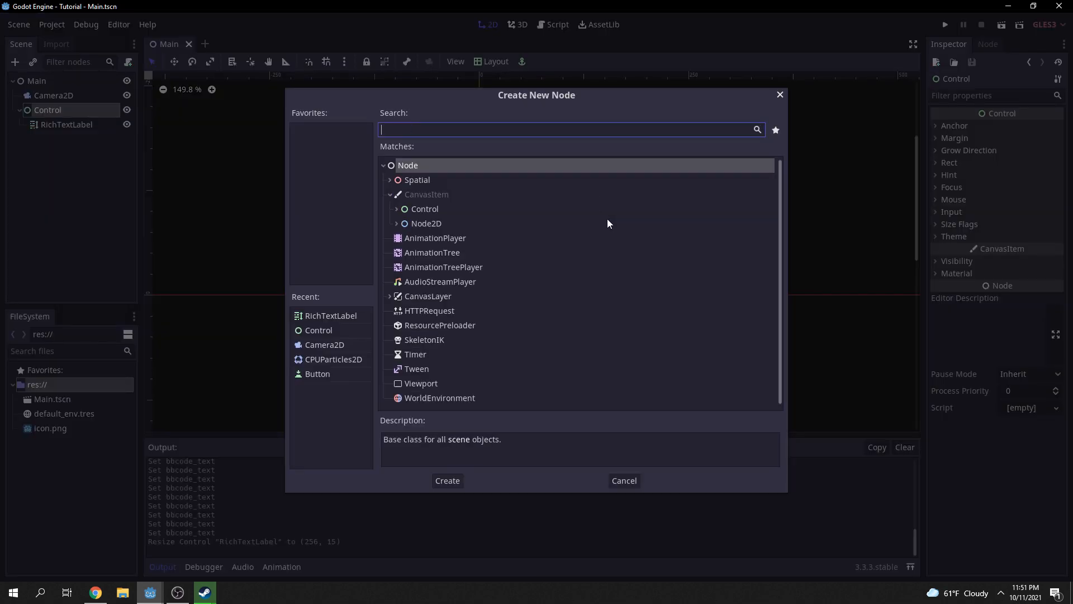
pyautogui.write('Butt')
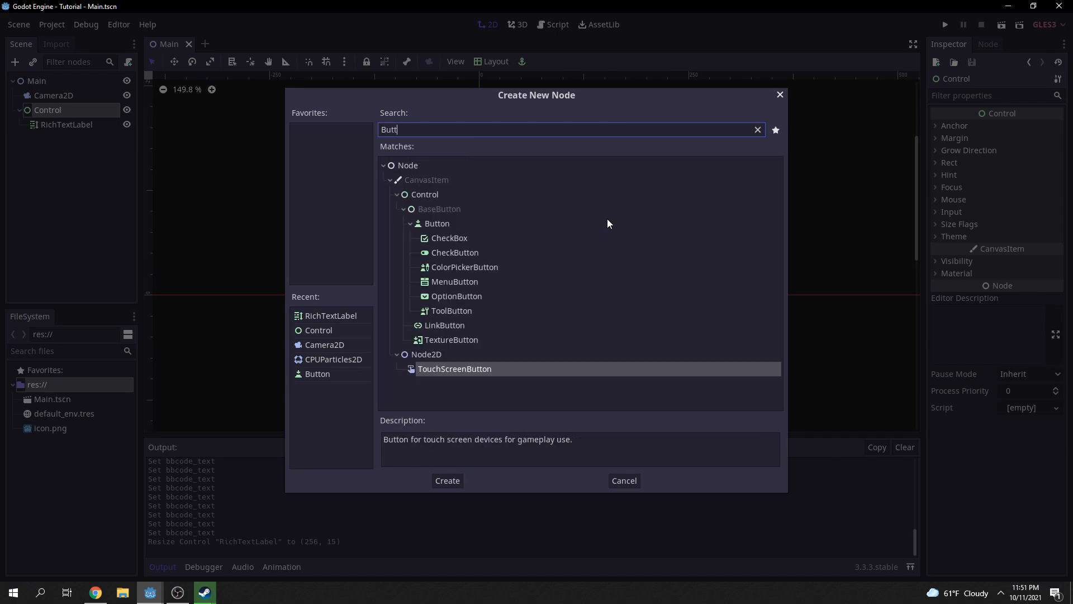
pyautogui.doubleClick(457, 223)
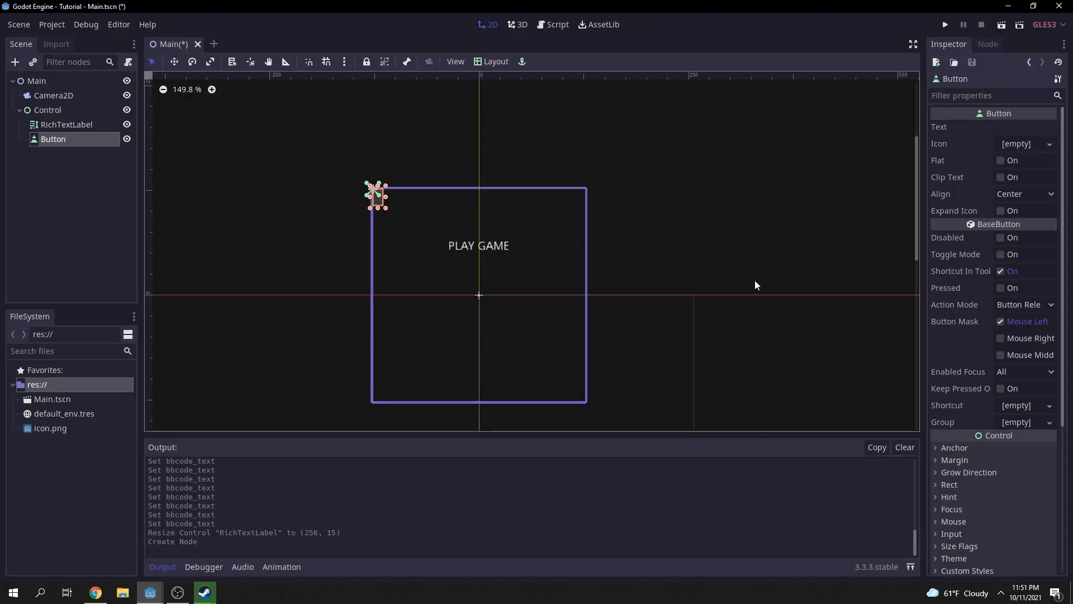
pyautogui.click(1018, 129)
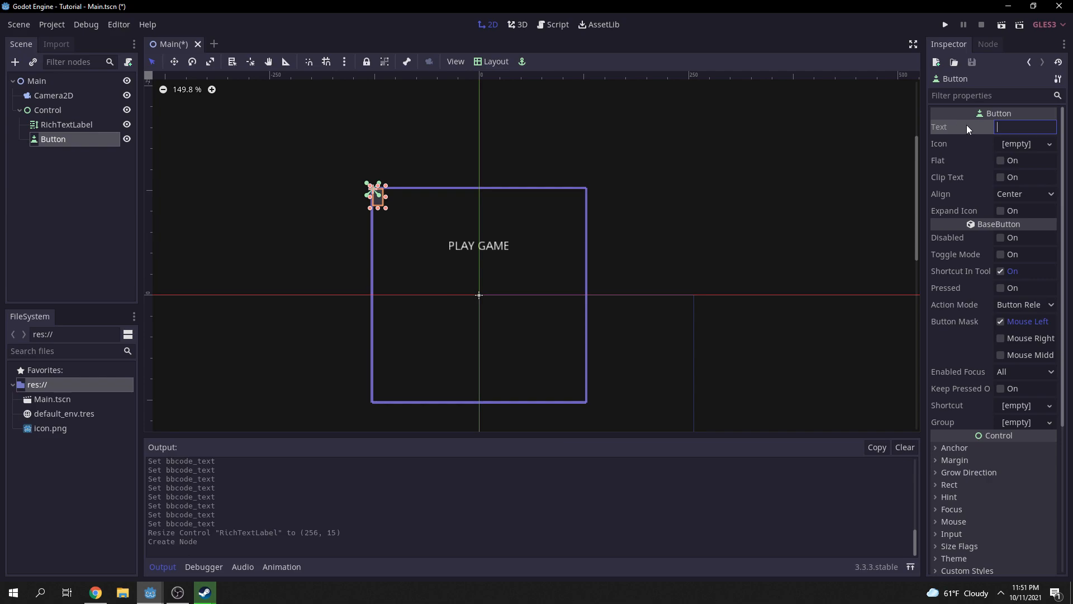
pyautogui.write('Play')
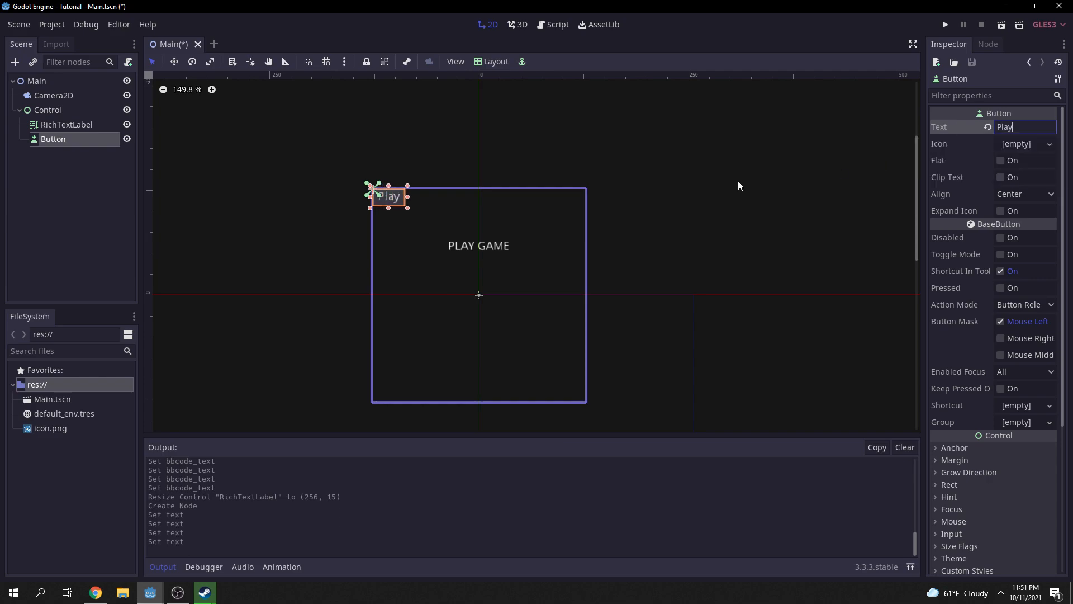
# - Place the Play button in the middle of the frame with the Center layout and save the scene
pyautogui.moveTo(396, 197); pyautogui.dragTo(484, 295)
pyautogui.click(488, 62)
pyautogui.click(501, 194)
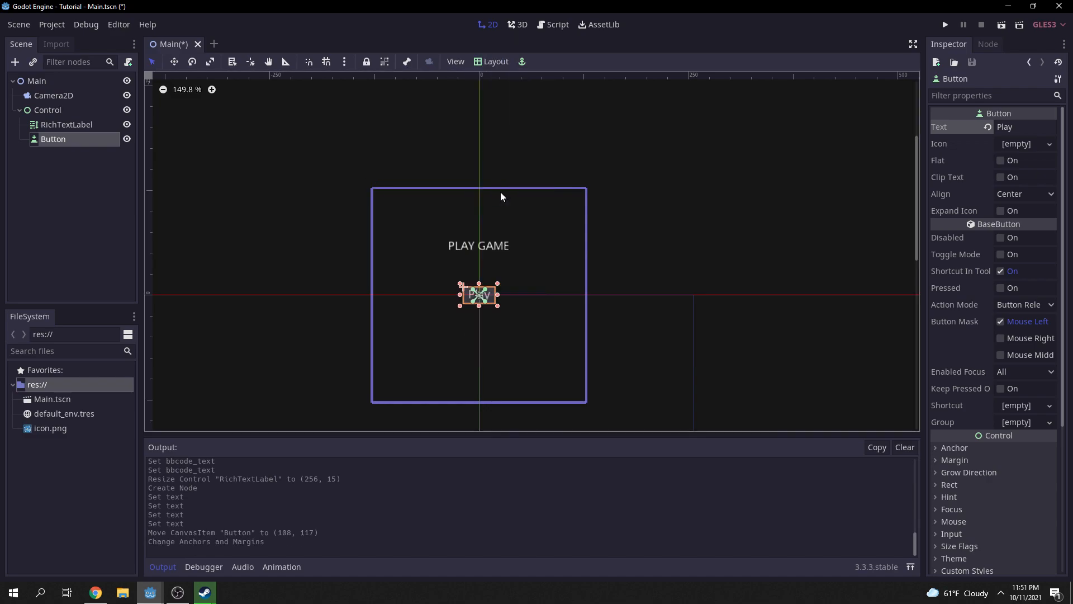
pyautogui.hotkey('ctrl', 's')
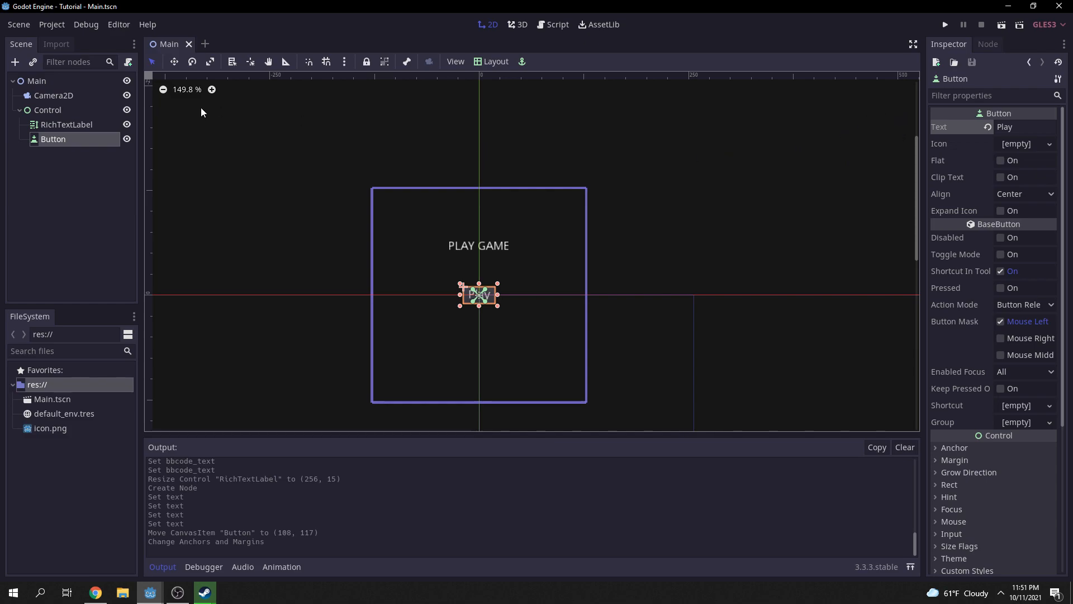
# - Rename the RichTextLabel node to GameText
pyautogui.doubleClick(79, 124)
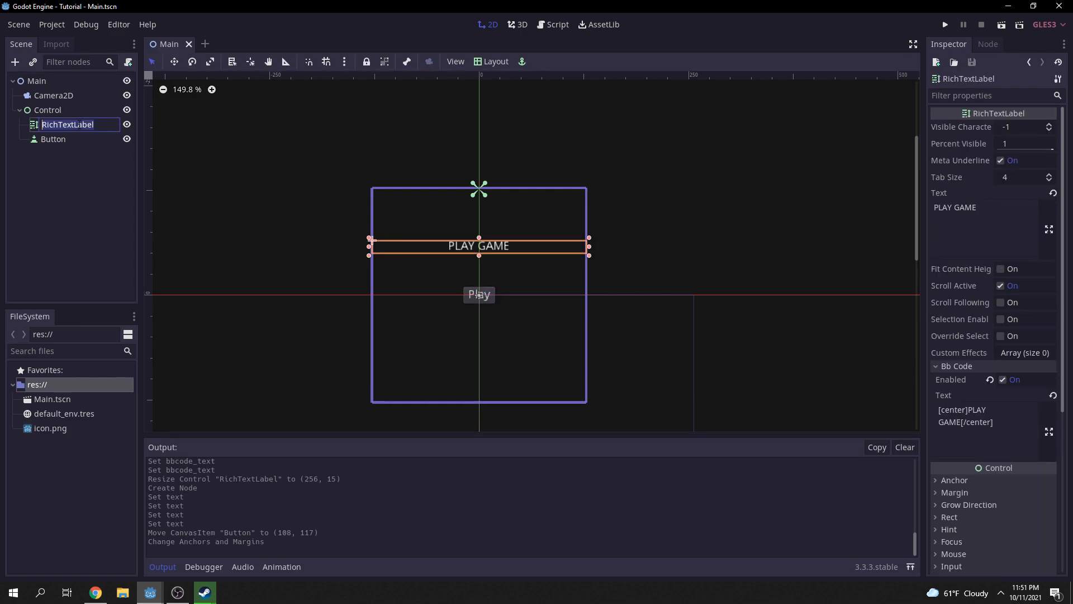
pyautogui.write('GameText')
pyautogui.press('Return')
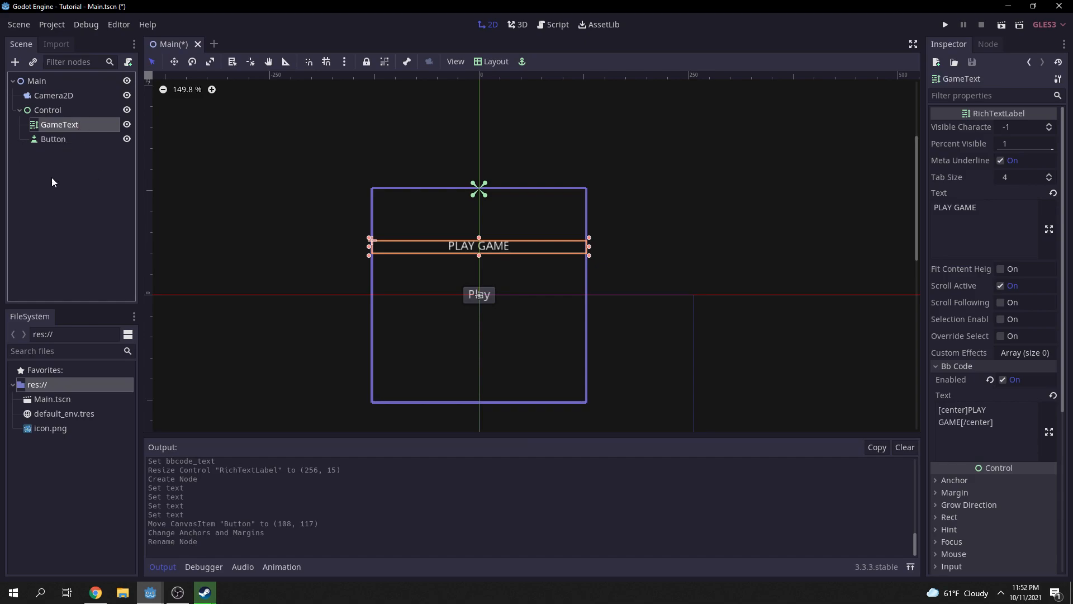
# - Add a CPUParticles2D node as a child of the Control node
pyautogui.hotkey('alt', 'Tab')
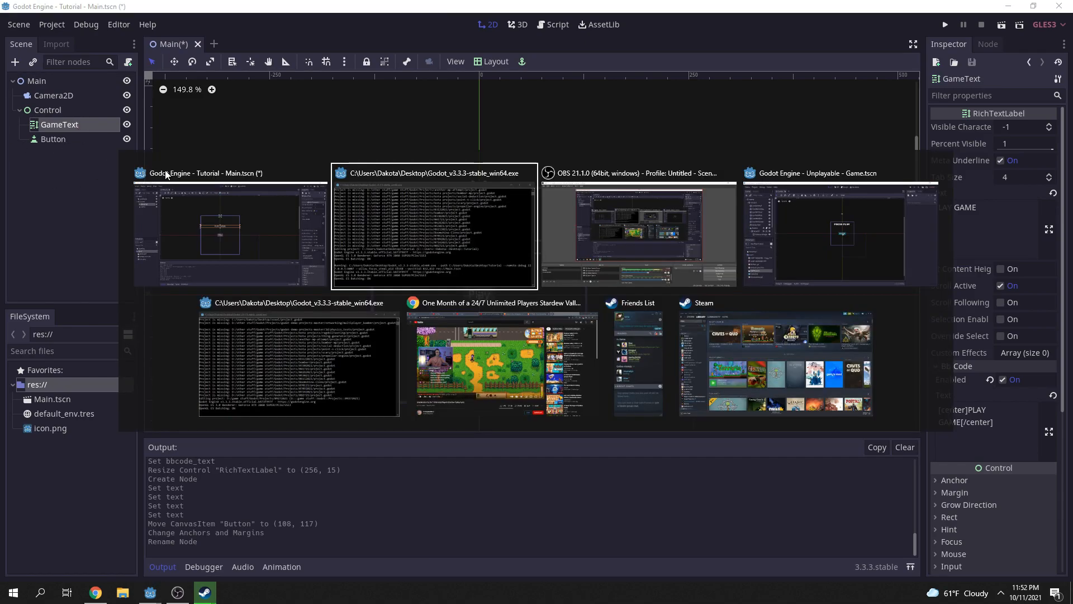
pyautogui.click(66, 113)
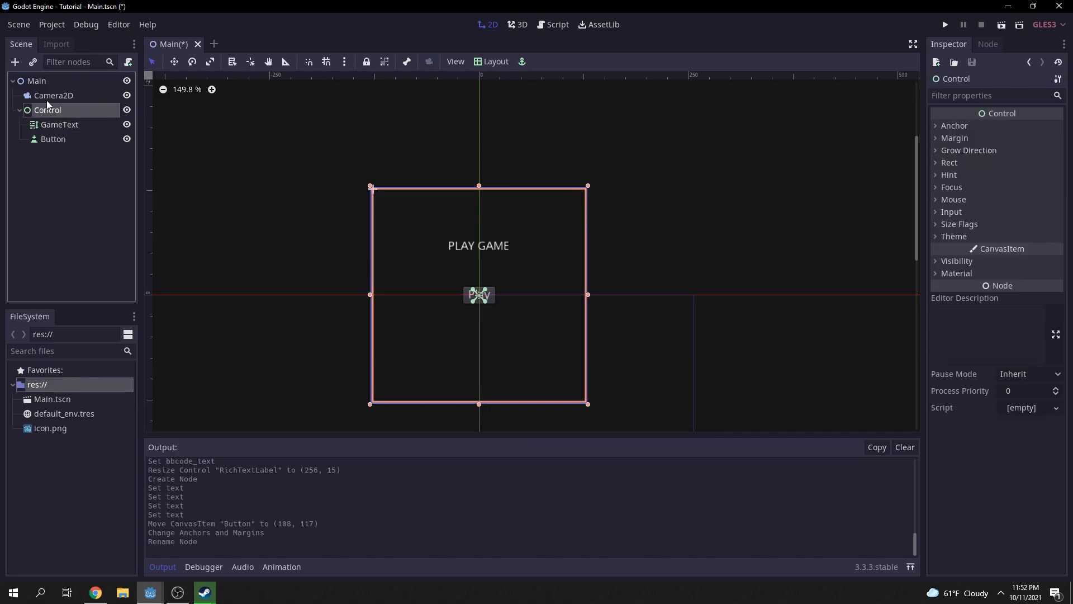
pyautogui.click(15, 64)
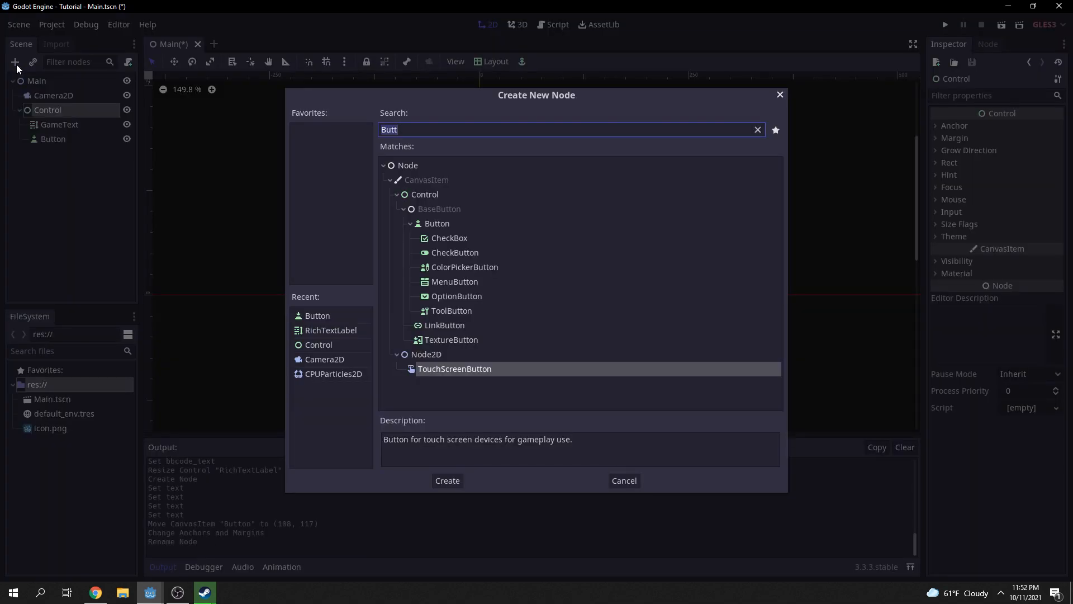
pyautogui.write('particles')
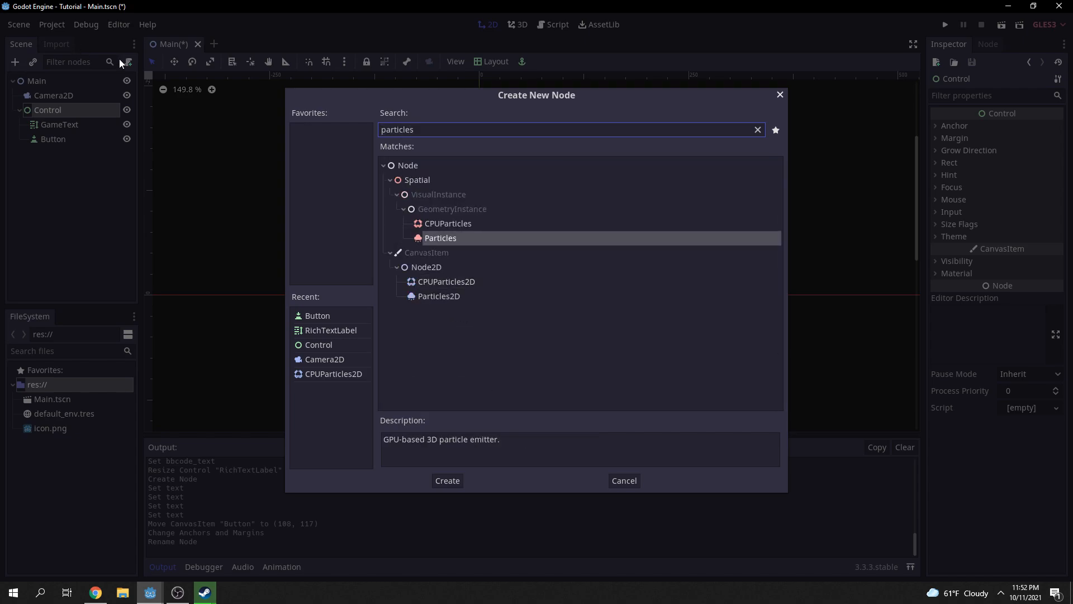
pyautogui.click(428, 283)
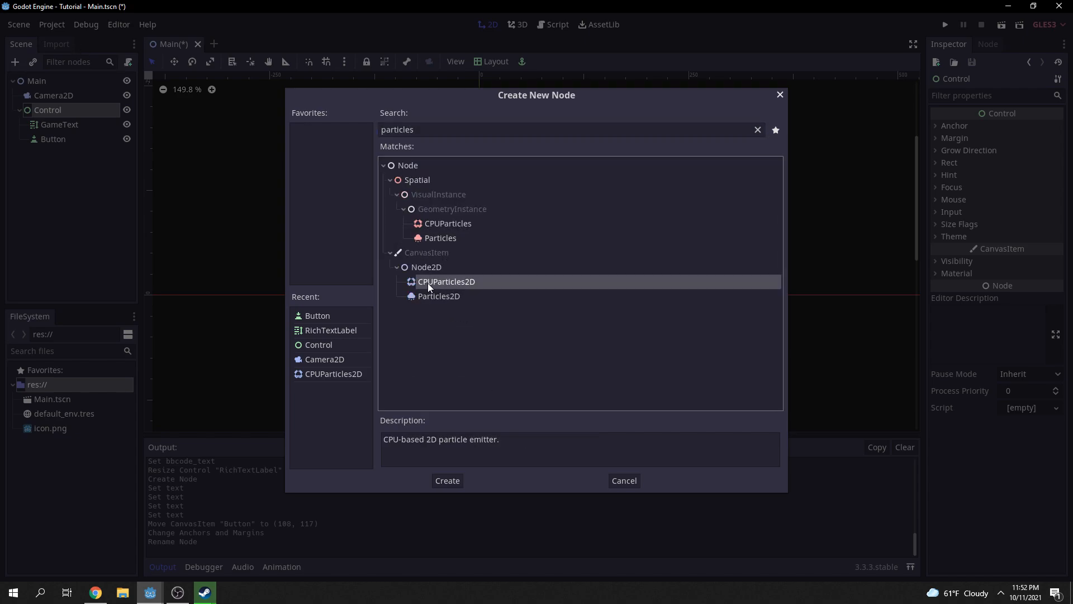
pyautogui.doubleClick(460, 283)
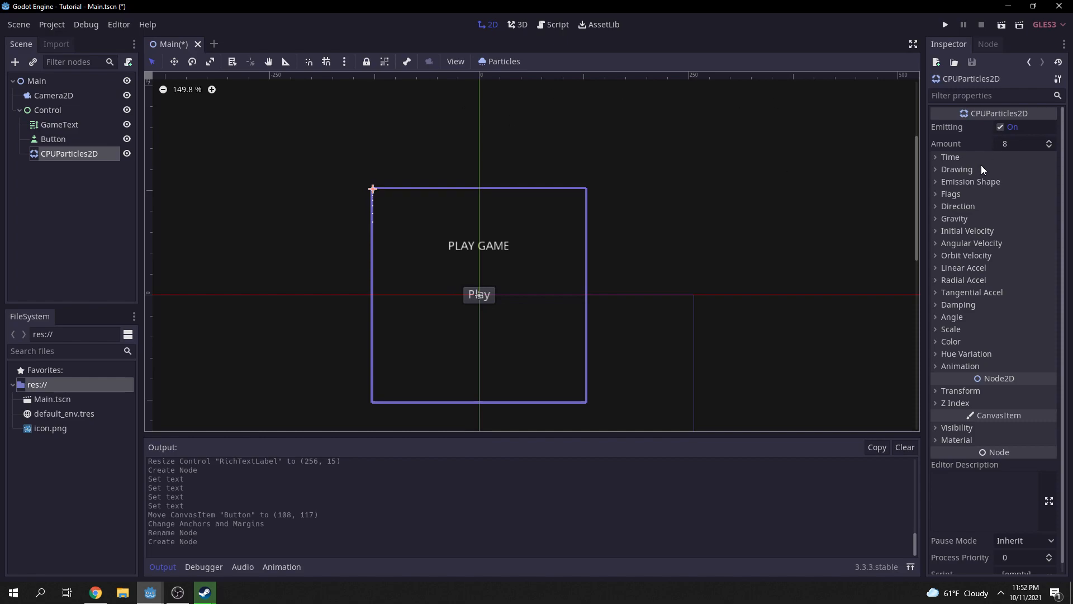
# - Set the particle emission shape to Box with rect extents of 256 in x and 32 in y
pyautogui.click(957, 170)
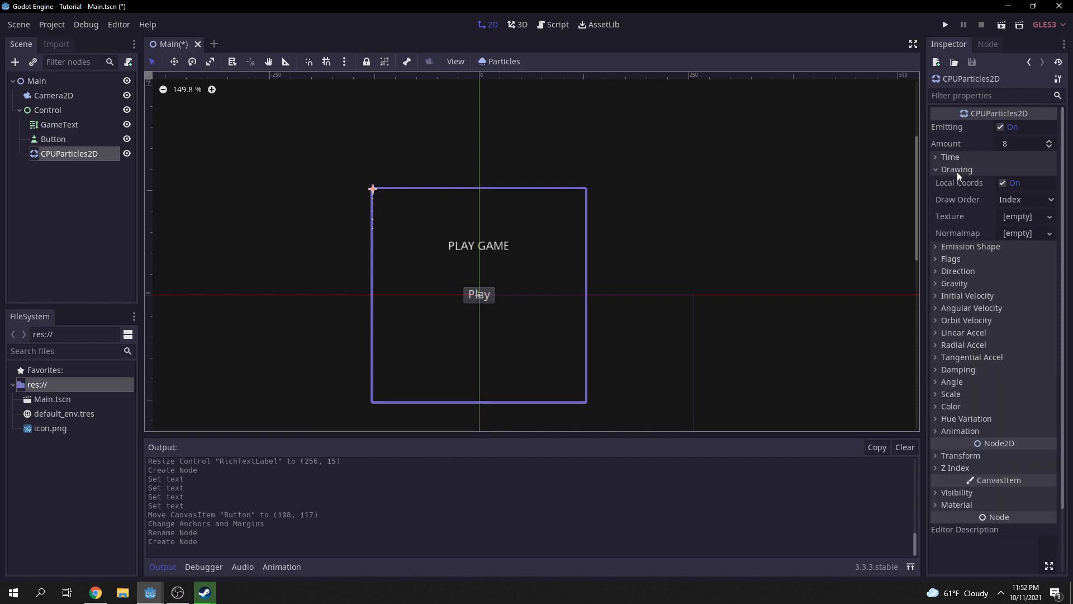
pyautogui.click(970, 246)
pyautogui.click(967, 273)
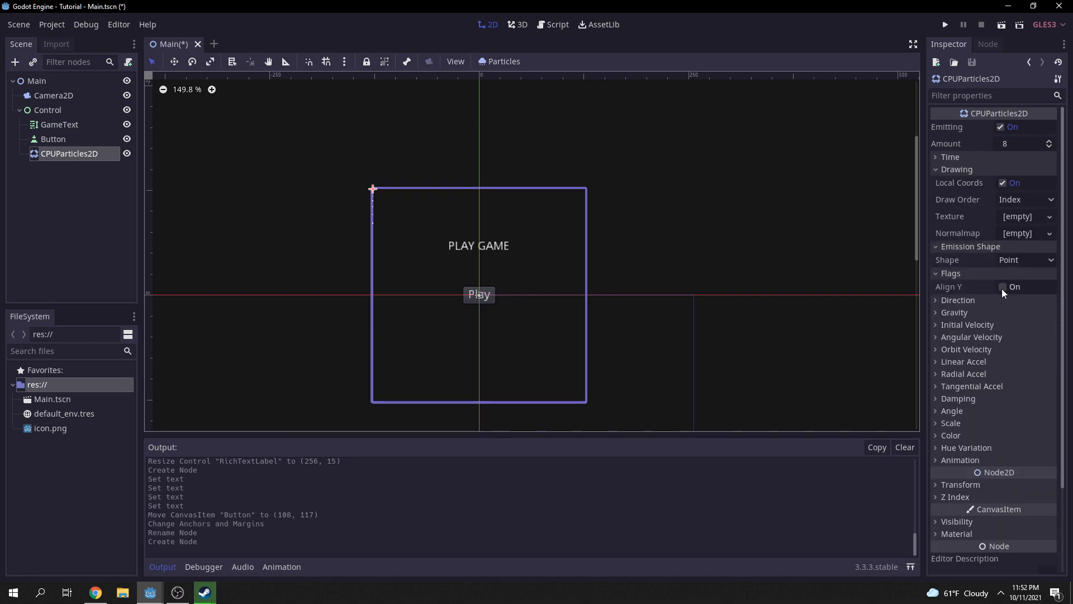
pyautogui.click(1018, 261)
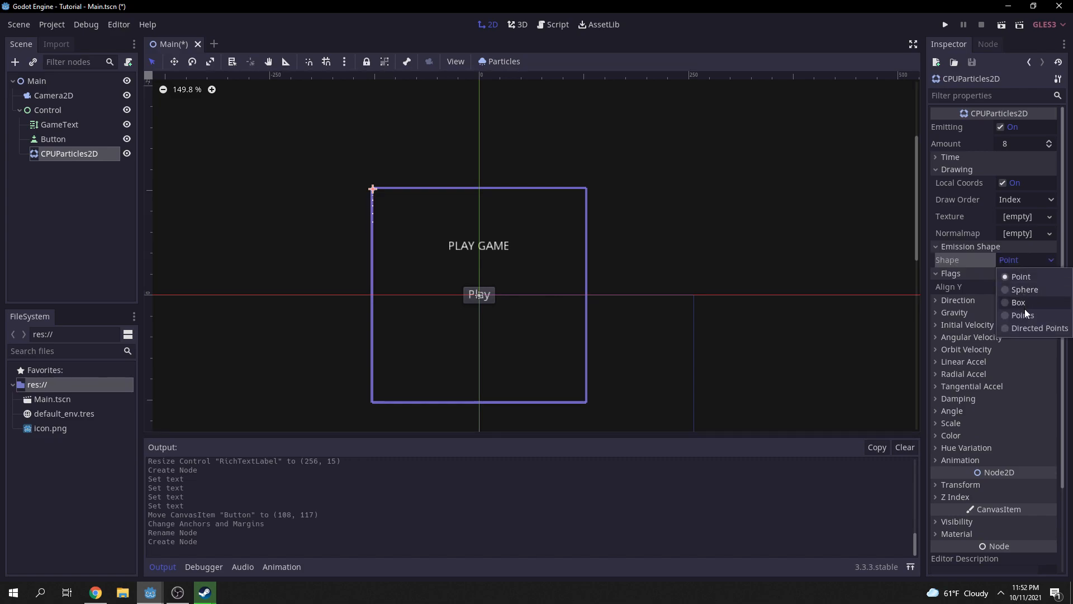
pyautogui.click(1022, 303)
pyautogui.click(1018, 276)
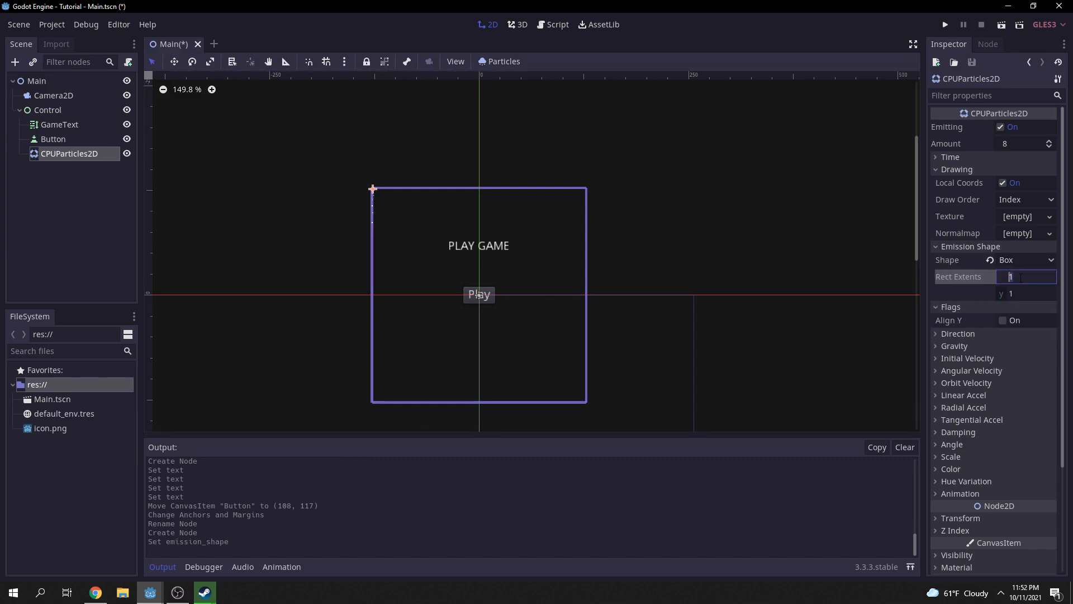
pyautogui.press('Return')
pyautogui.click(1035, 293)
pyautogui.write('32')
pyautogui.press('Return')
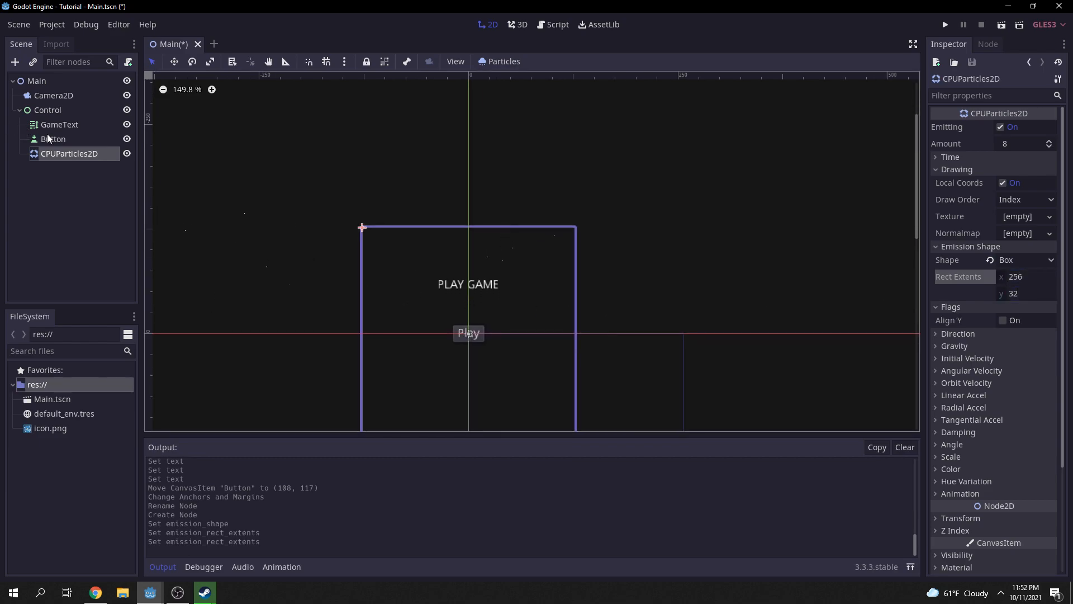
# - Move the particle emitter to about (127, -56), centred above the frame, and set its scale amount to 4
pyautogui.click(176, 64)
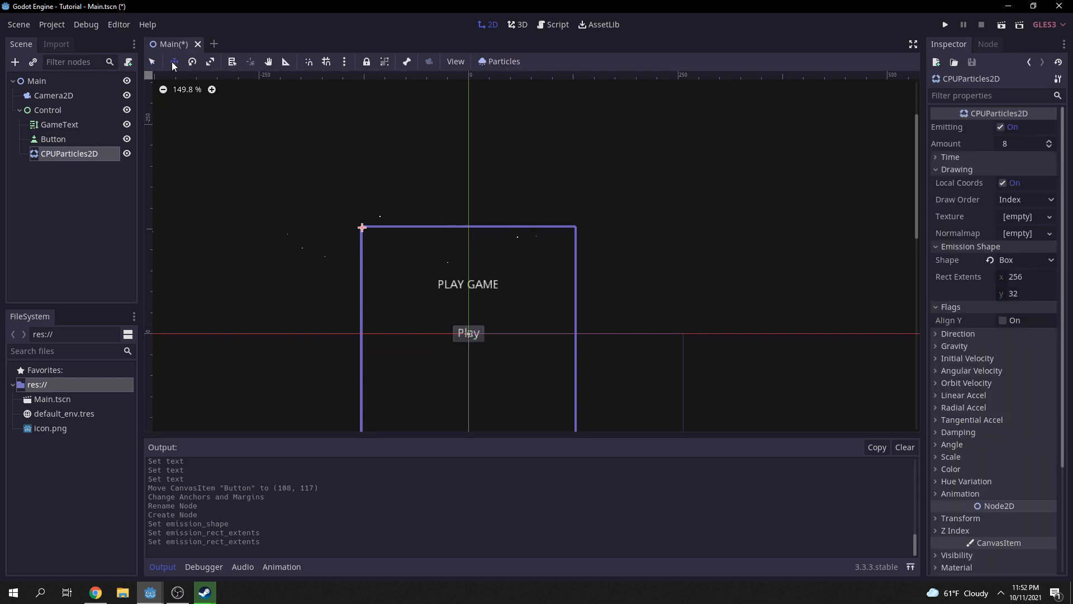
pyautogui.moveTo(359, 226); pyautogui.dragTo(469, 180)
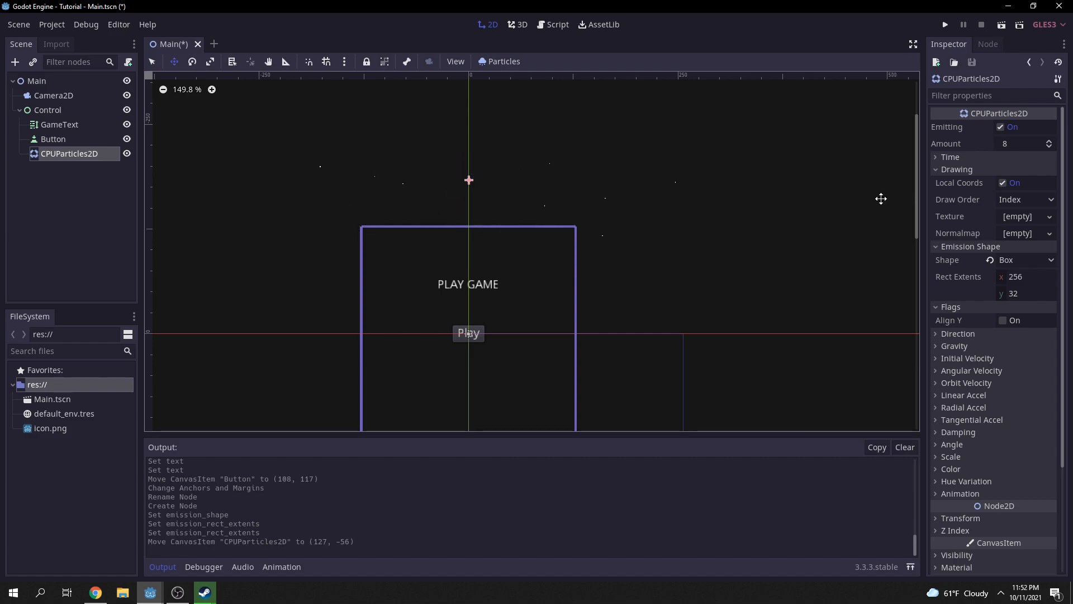
pyautogui.scroll(-3, 1018, 280)
pyautogui.click(962, 340)
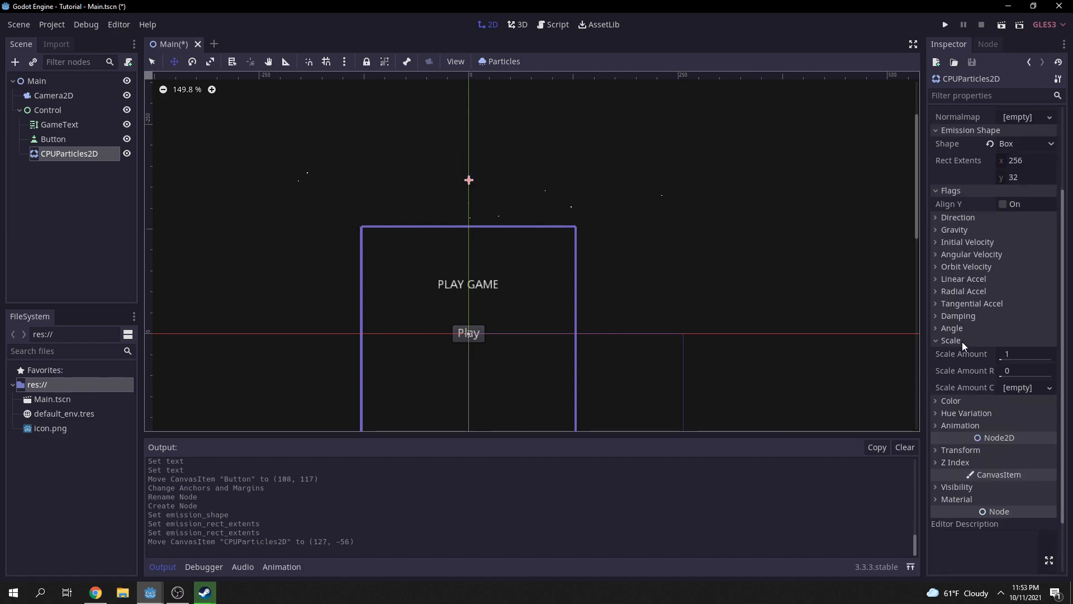
pyautogui.click(1018, 352)
pyautogui.press('Return')
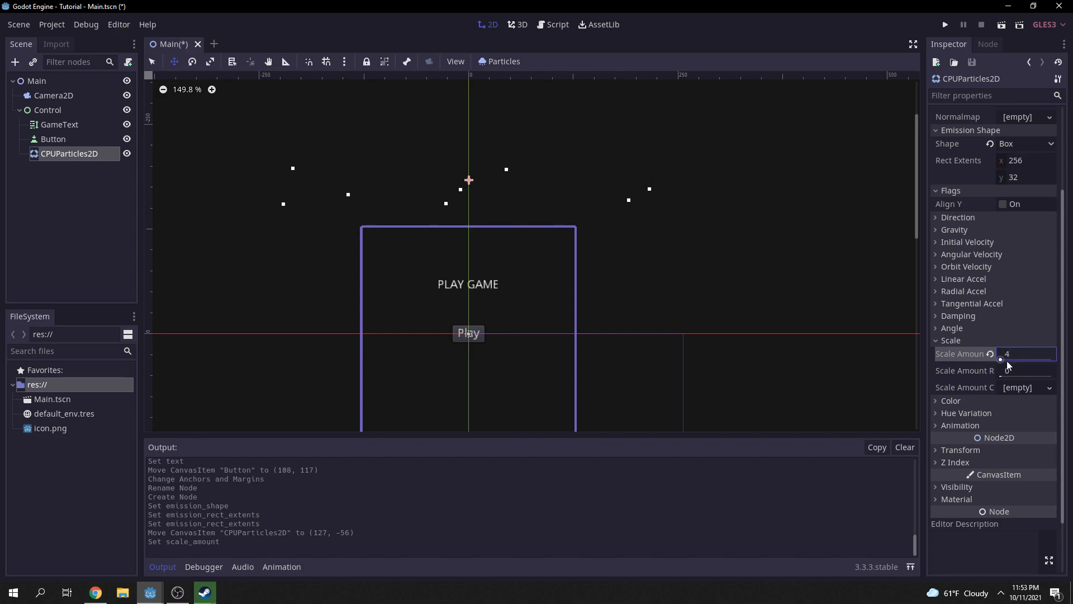
# - Set the particle color to pure red (ff0000) and save the scene
pyautogui.click(977, 398)
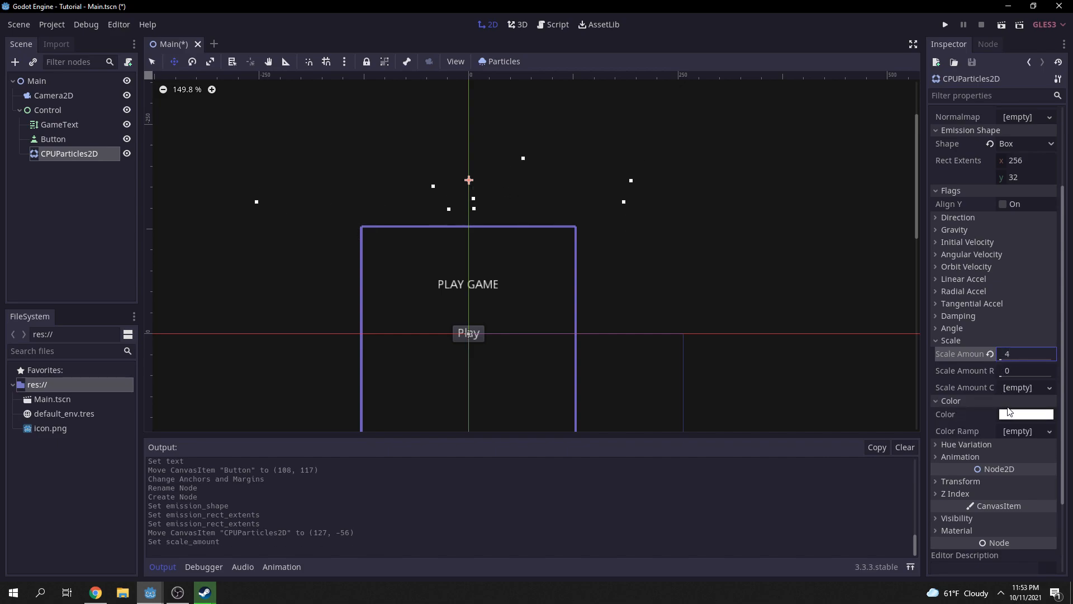
pyautogui.click(1019, 417)
pyautogui.moveTo(968, 185); pyautogui.dragTo(997, 117)
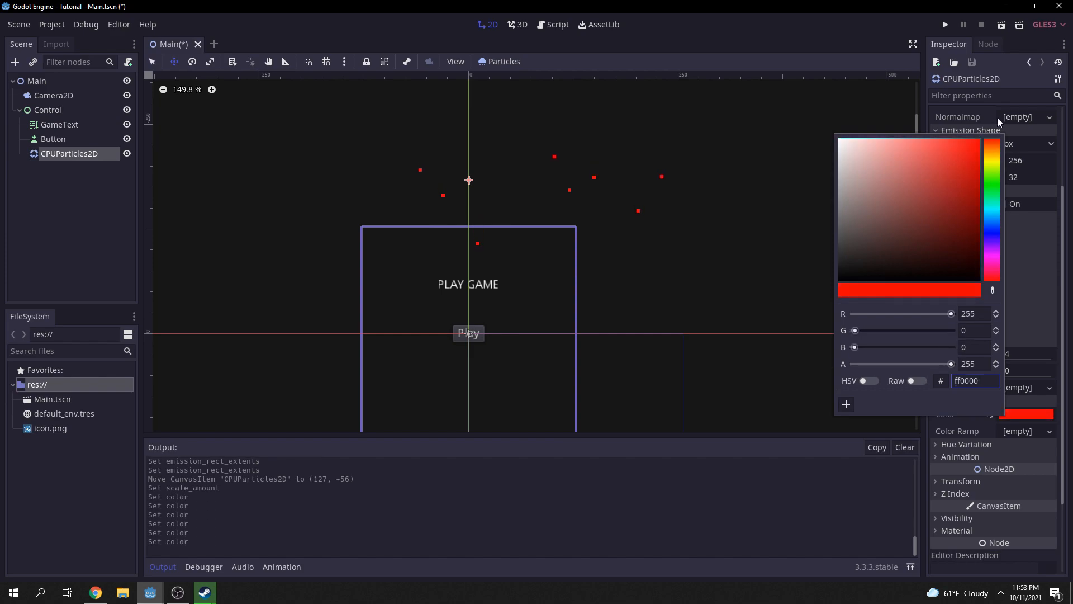
pyautogui.click(1010, 216)
pyautogui.hotkey('ctrl', 's')
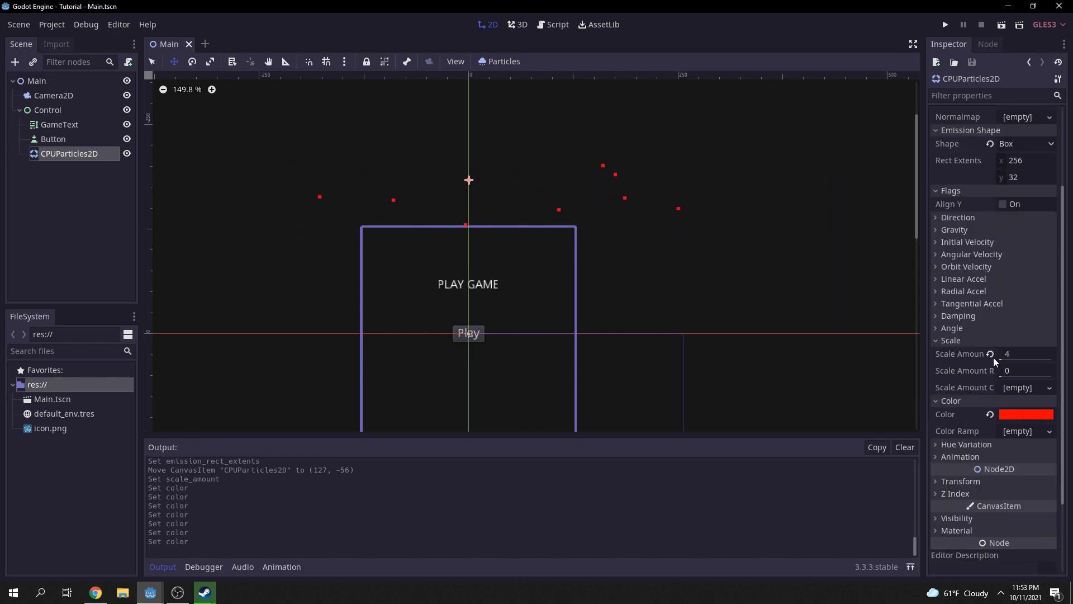
# - Give the particles an angular velocity of 360 with a velocity randomness of 1
pyautogui.click(988, 255)
pyautogui.click(1019, 267)
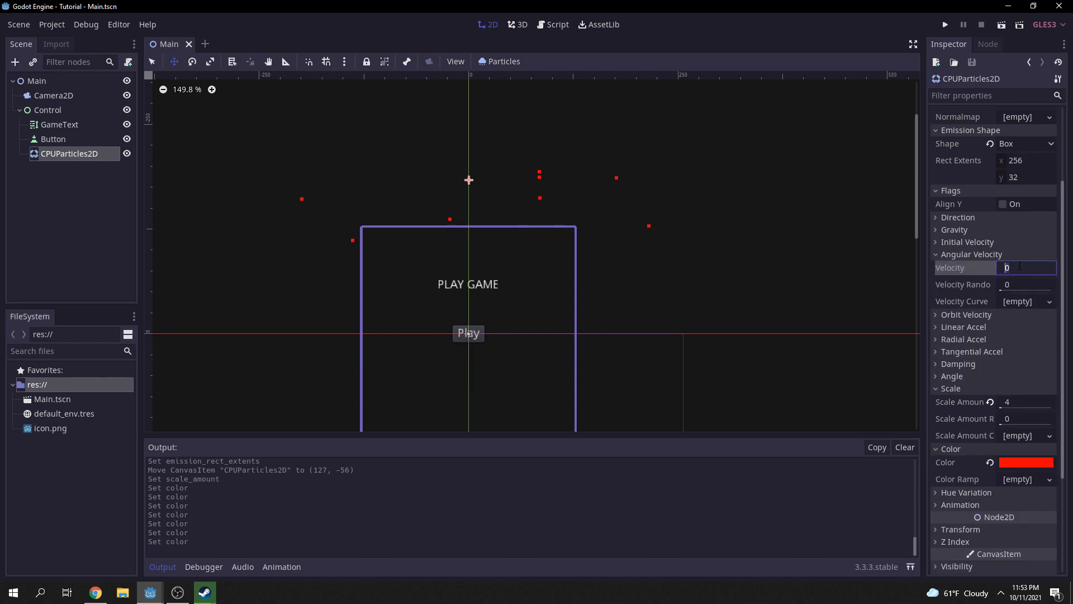
pyautogui.write('360')
pyautogui.click(1021, 284)
pyautogui.write('1')
pyautogui.press('Return')
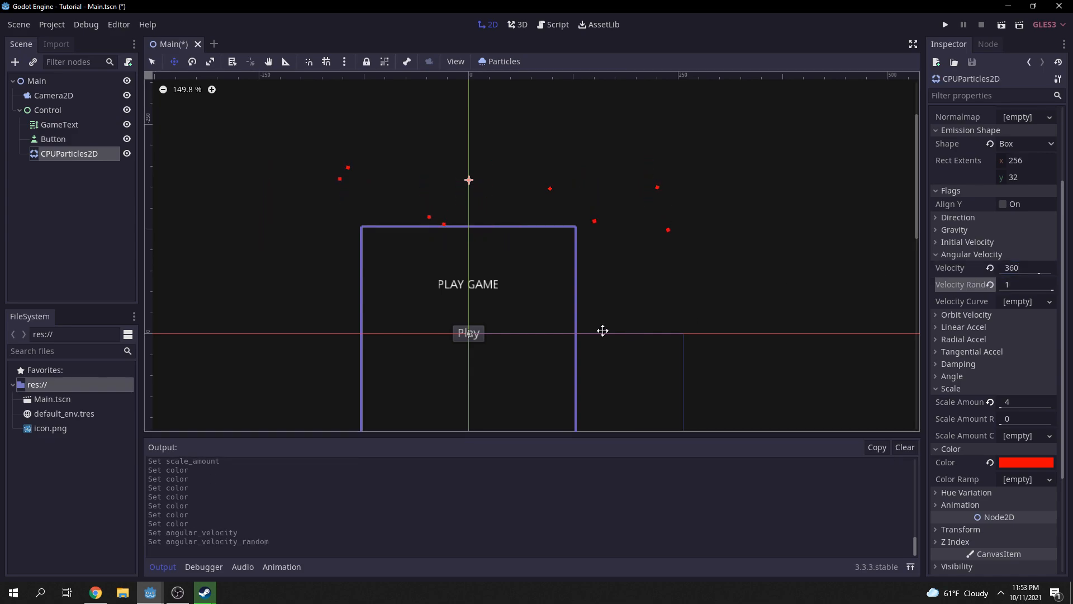
pyautogui.scroll(4, 431, 211)
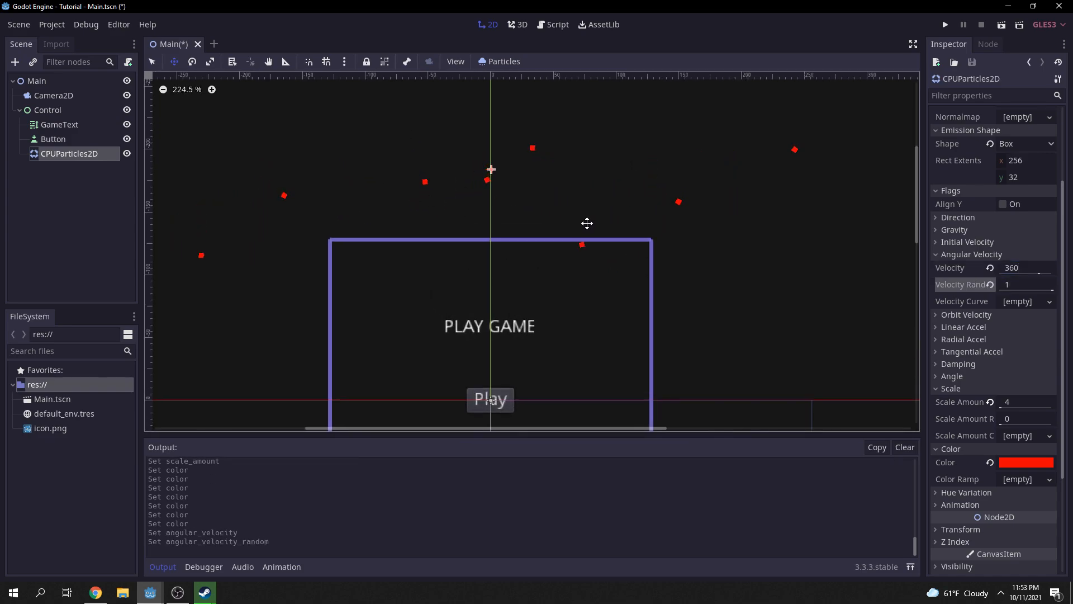
pyautogui.scroll(-2, 502, 217)
pyautogui.scroll(-1, 502, 217)
pyautogui.moveTo(522, 228); pyautogui.dragTo(558, 211, button='middle')
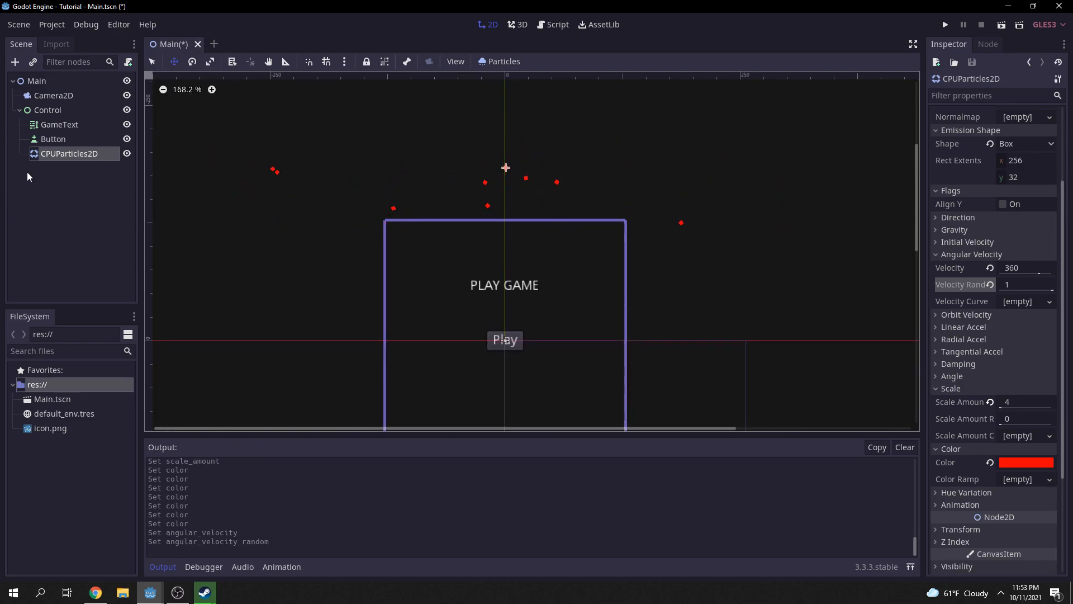
# - Rename the CPUParticles2D node to RedConfetti and save the scene
pyautogui.doubleClick(89, 154)
pyautogui.write('RedConfetti')
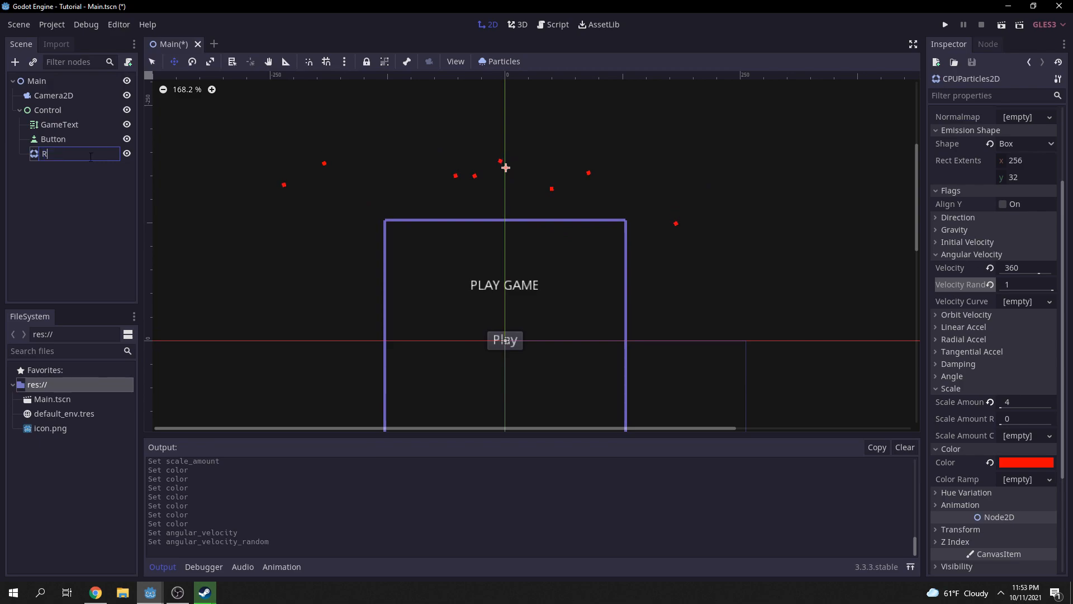
pyautogui.press('Return')
pyautogui.hotkey('ctrl', 's')
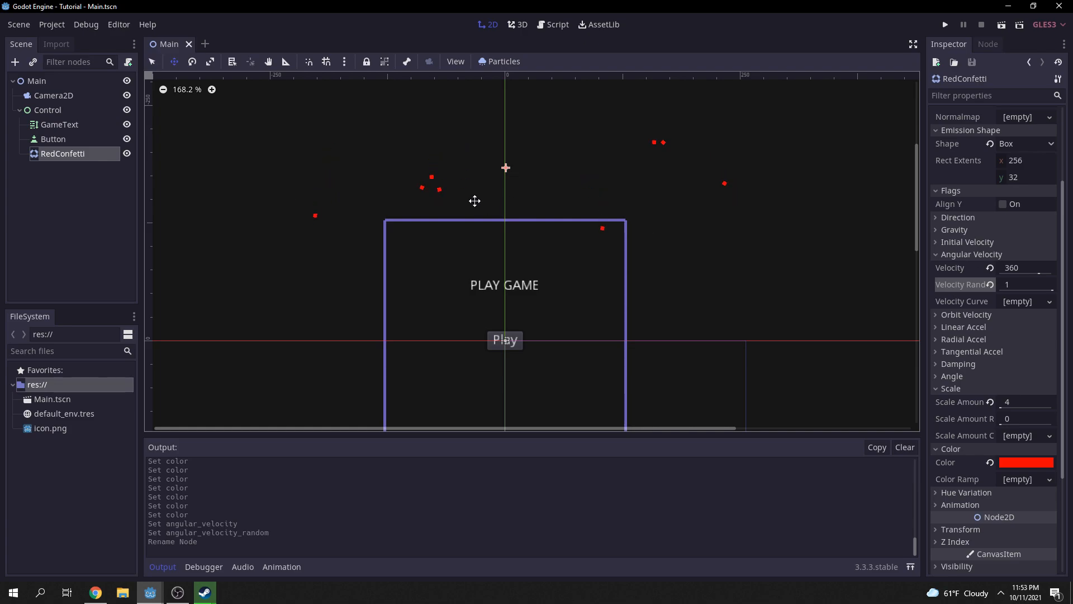
pyautogui.hotkey('ctrl', 'd')
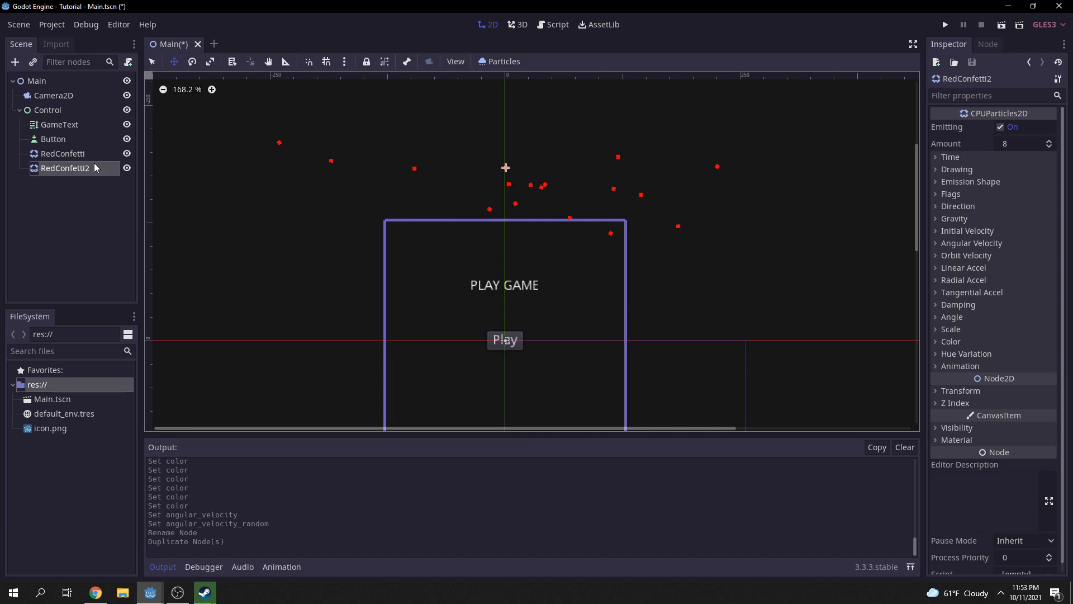
pyautogui.press('Delete')
pyautogui.press('Return')
# - Set the amount of RedConfetti particles to 333
pyautogui.click(59, 155)
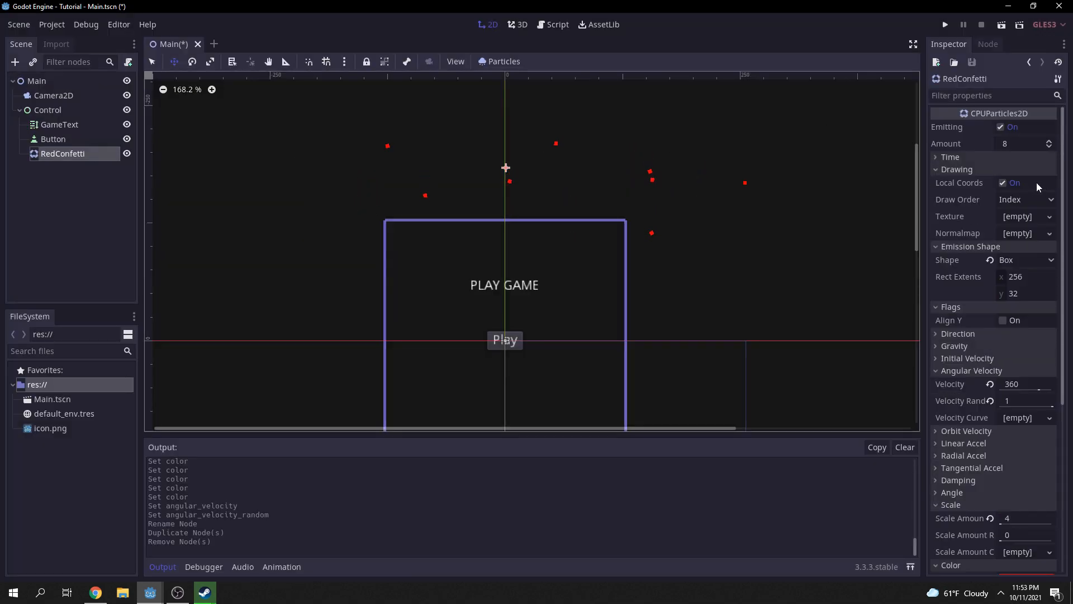
pyautogui.click(1024, 144)
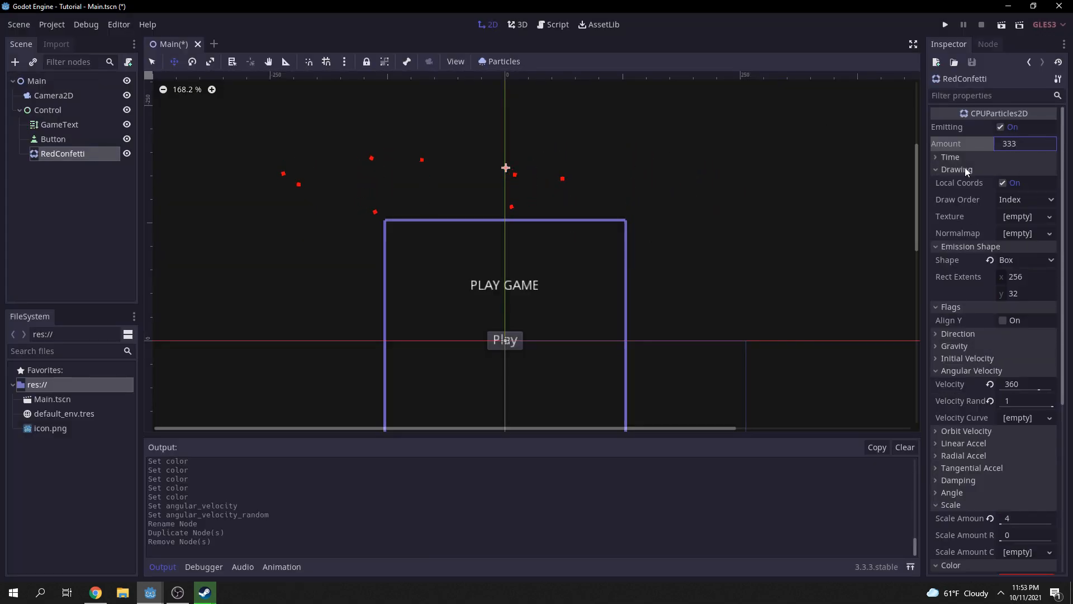
pyautogui.press('Return')
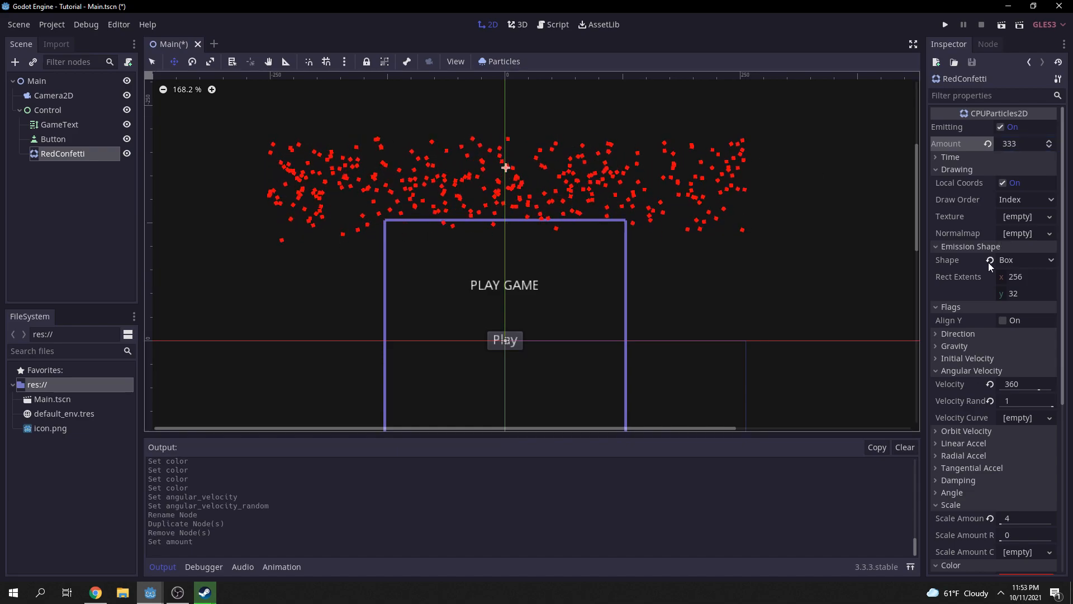
# - Try a lifetime of 4 for the RedConfetti particles and check how far they fall past the frame
pyautogui.click(983, 157)
pyautogui.click(1025, 176)
pyautogui.write('4')
pyautogui.press('Return')
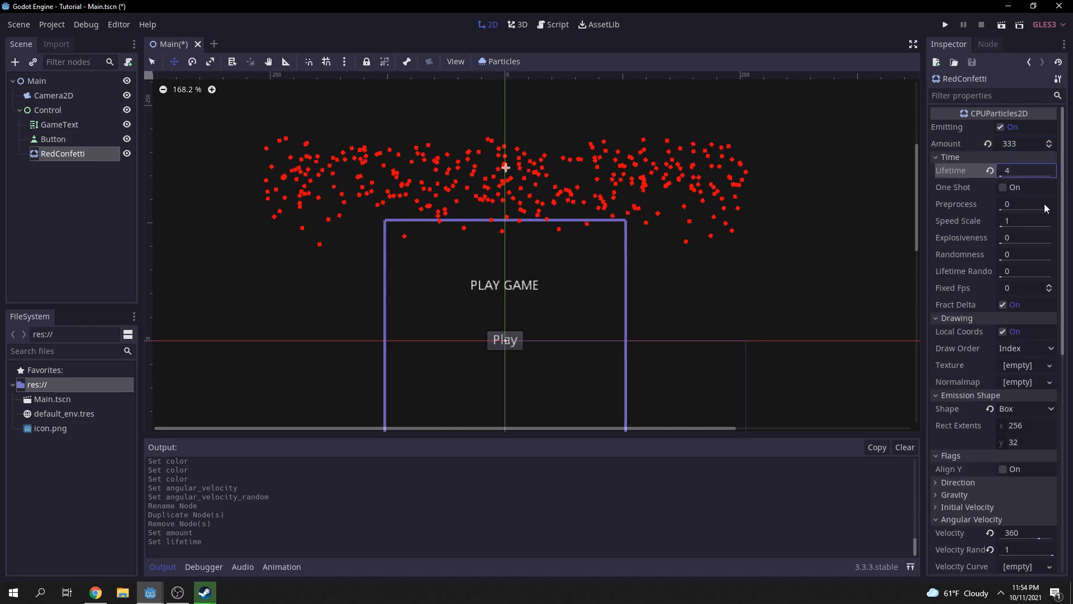
pyautogui.scroll(-1, 603, 273)
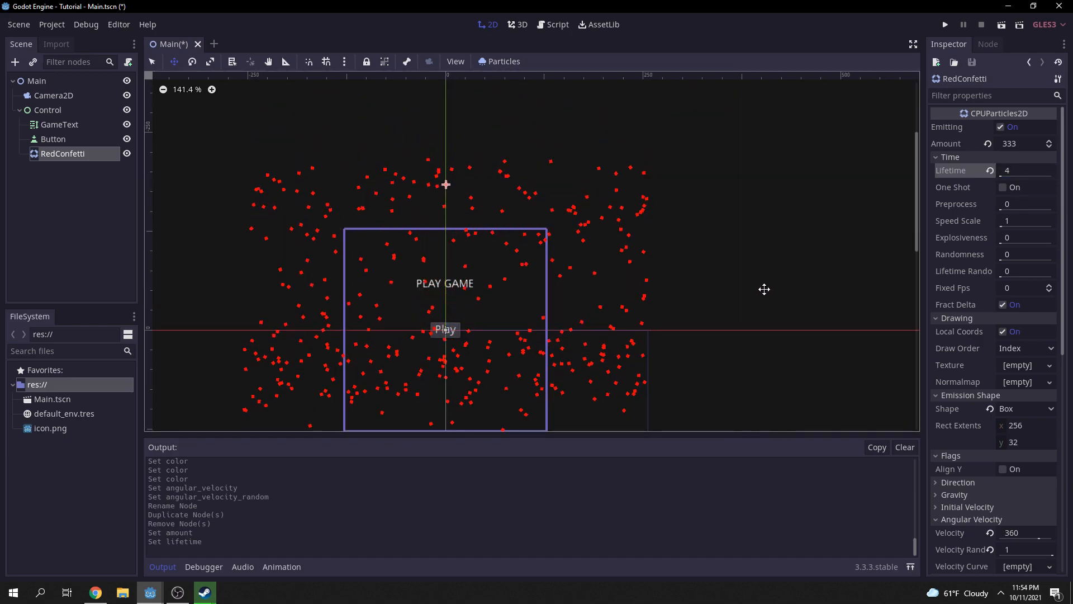
pyautogui.moveTo(777, 264); pyautogui.dragTo(767, 246, button='middle')
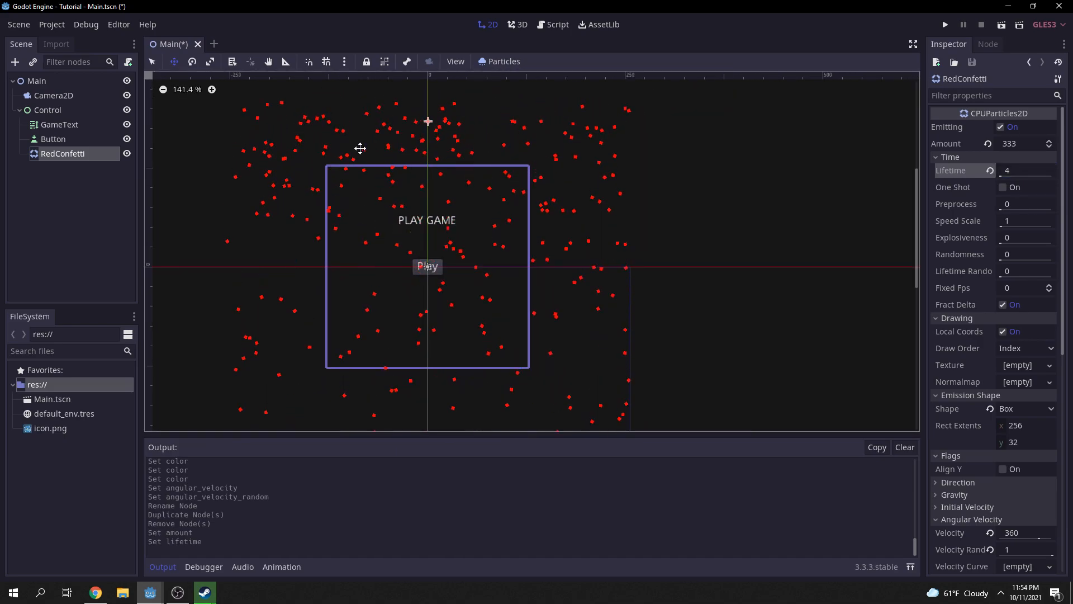
pyautogui.scroll(-2, 601, 274)
pyautogui.moveTo(596, 299); pyautogui.dragTo(652, 190, button='middle')
pyautogui.scroll(-1, 615, 274)
pyautogui.scroll(-3, 606, 362)
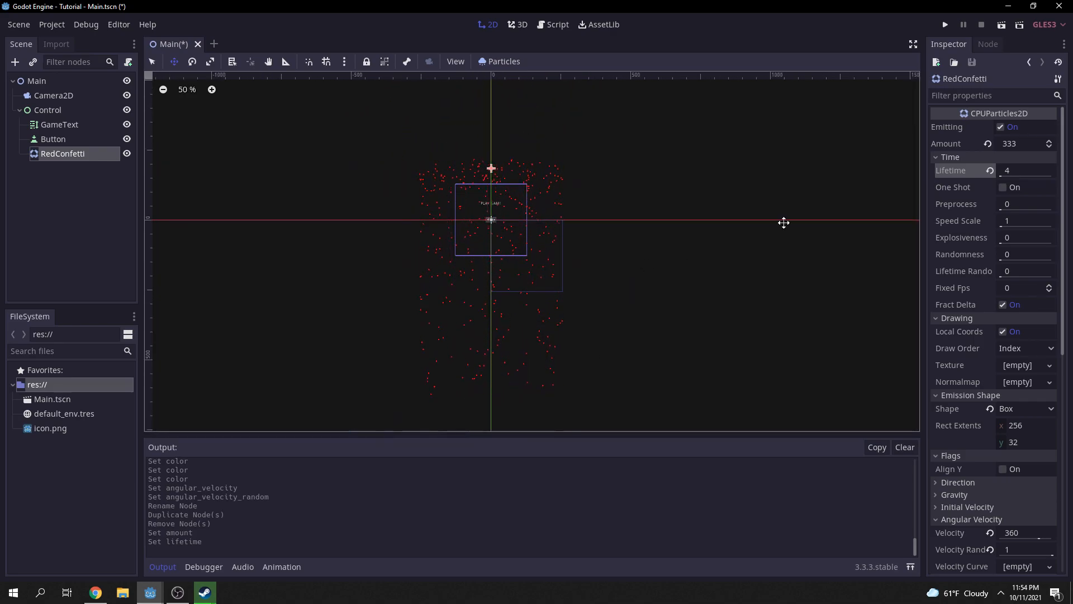
# - Set the RedConfetti particle lifetime to 3, check the fall over the frame and save the scene
pyautogui.click(1027, 170)
pyautogui.write('3')
pyautogui.press('Return')
pyautogui.scroll(3, 436, 211)
pyautogui.scroll(2, 498, 279)
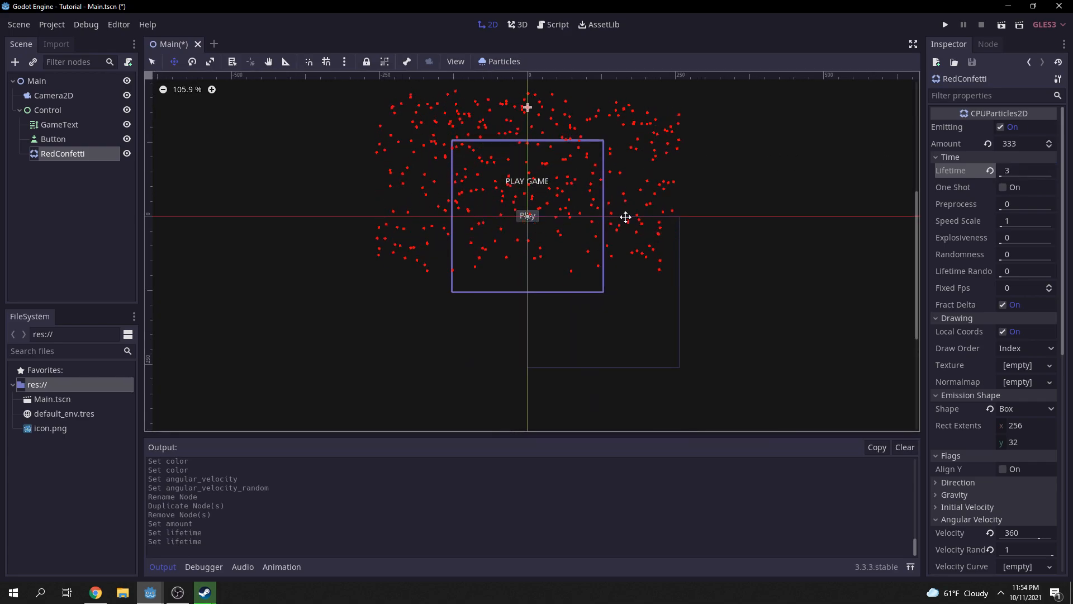
pyautogui.scroll(-1, 700, 200)
pyautogui.moveTo(699, 200); pyautogui.dragTo(699, 242, button='middle')
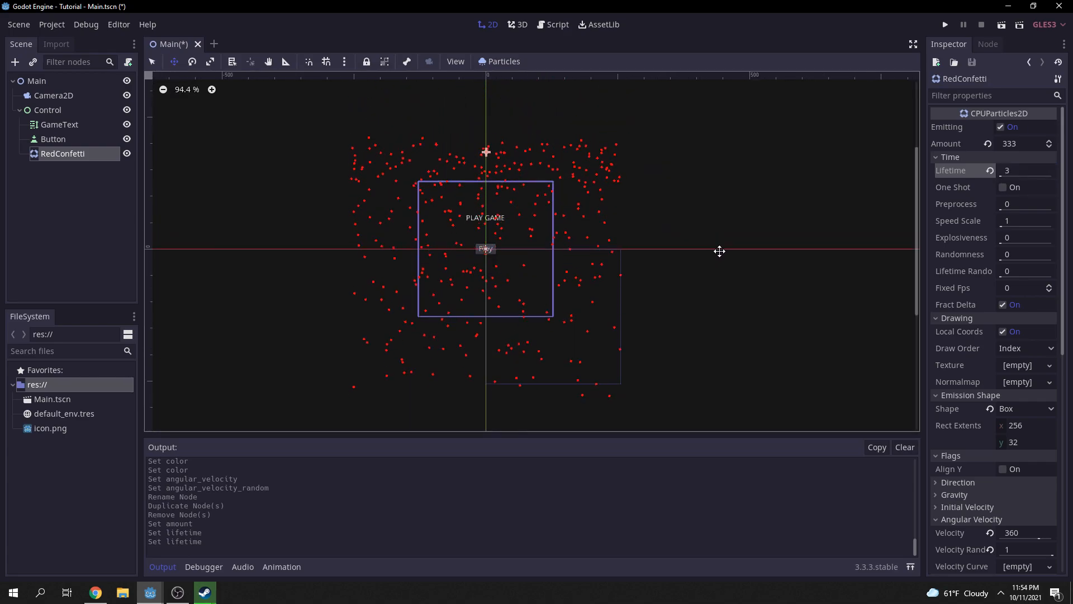
pyautogui.hotkey('ctrl', 's')
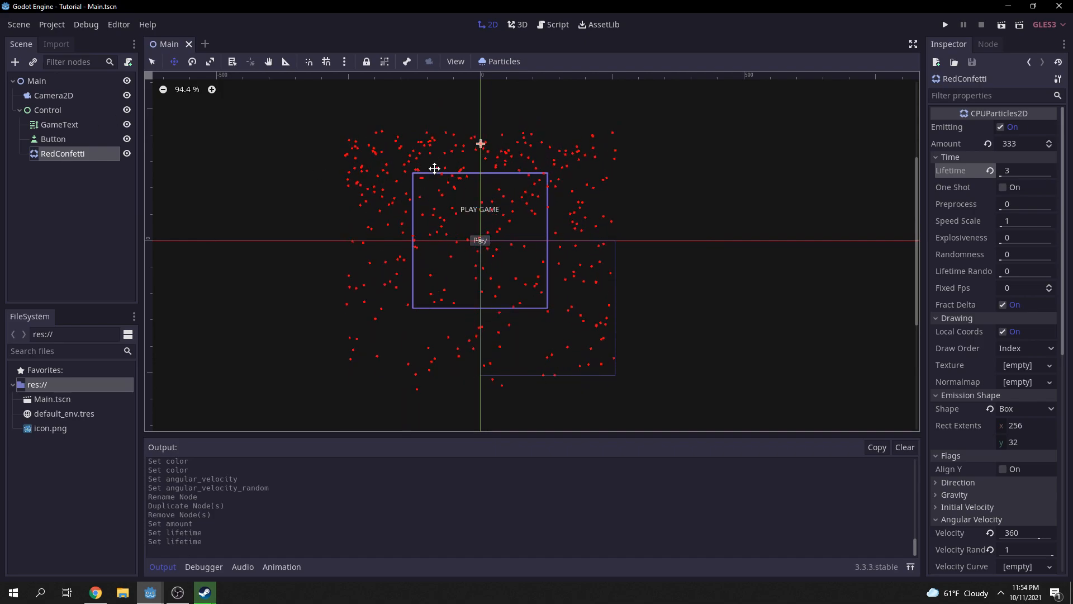
# - Duplicate the RedConfetti node and set the copy's particle color to blue
pyautogui.hotkey('ctrl', 'd')
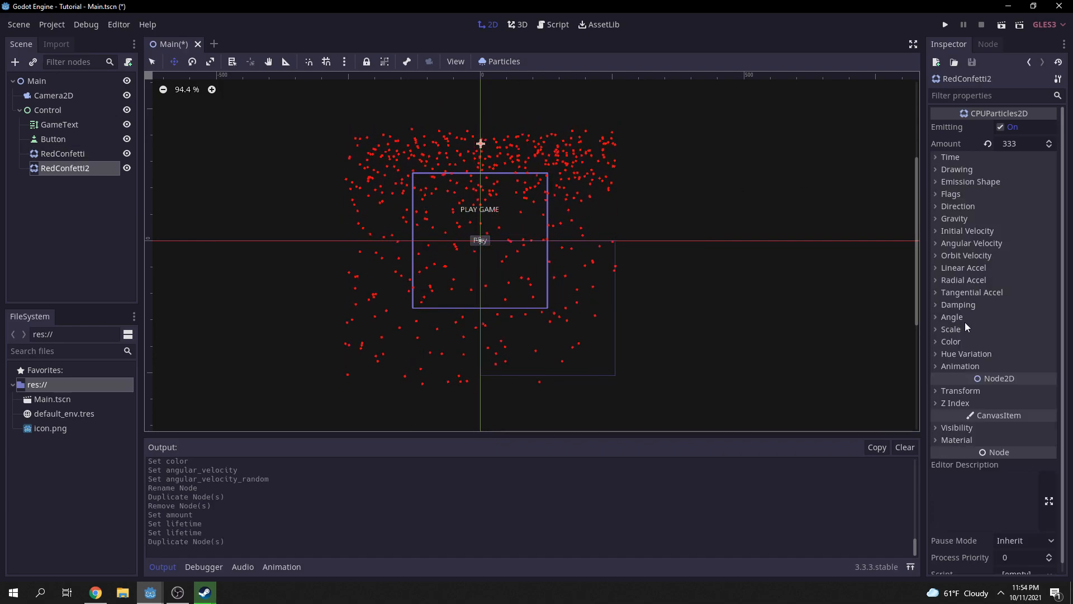
pyautogui.click(952, 341)
pyautogui.click(1014, 353)
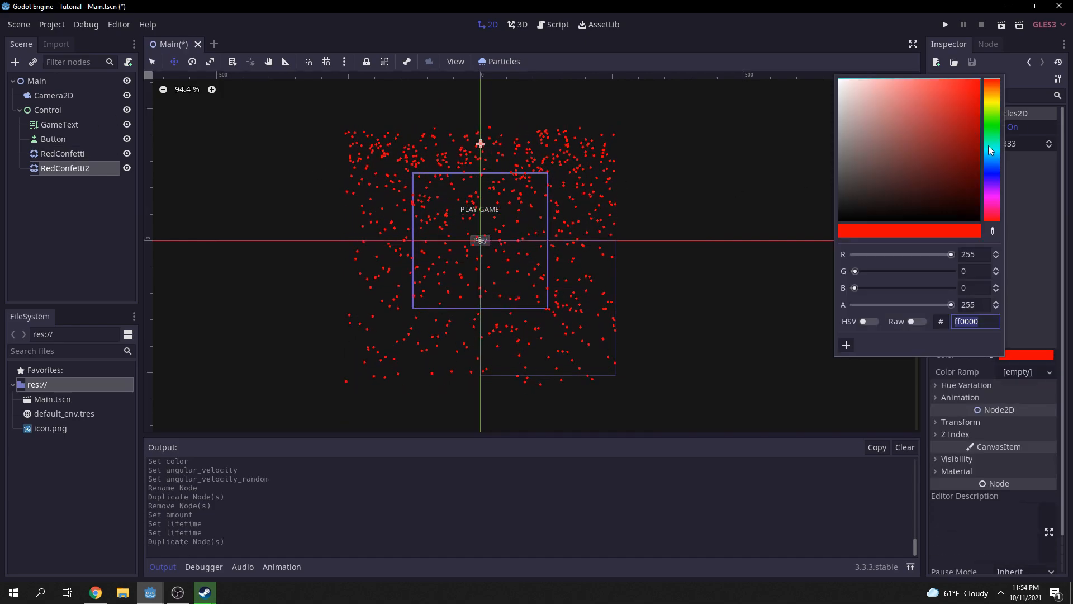
pyautogui.click(997, 172)
pyautogui.click(641, 134)
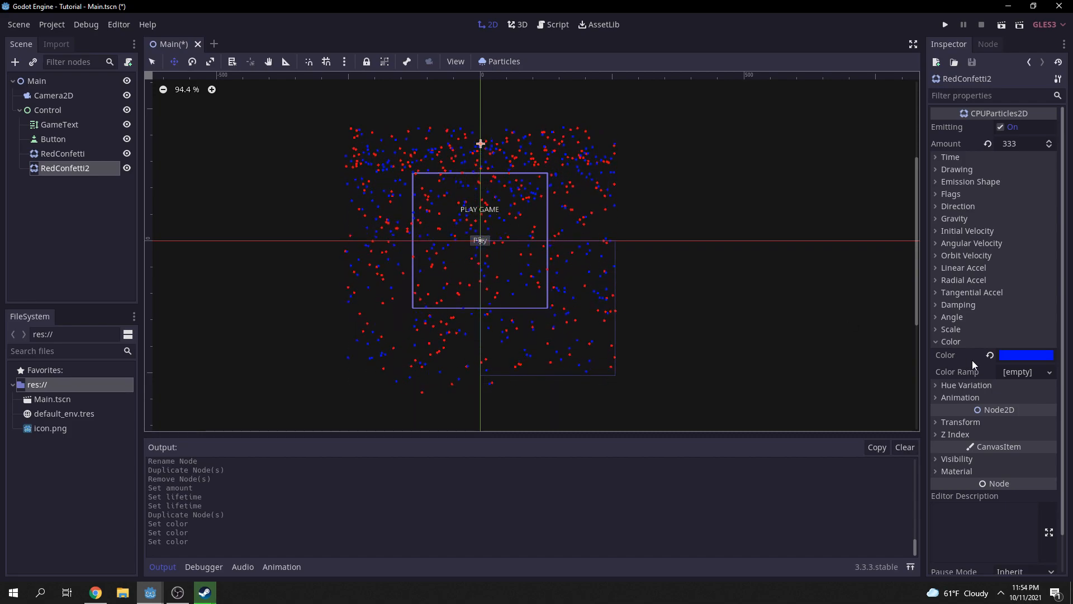
# - Rename the blue particle node to BlueConfetti
pyautogui.doubleClick(64, 167)
pyautogui.write('BlueConfetti')
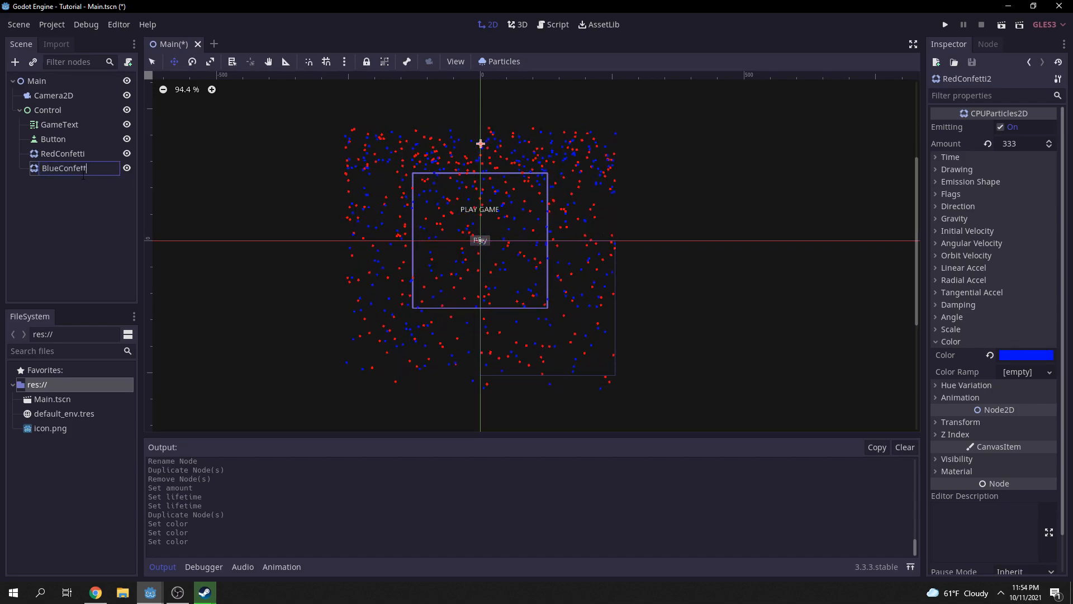
pyautogui.press('Return')
pyautogui.scroll(-1, 335, 199)
# - Duplicate the BlueConfetti node and rename the copy to GreenConfetti
pyautogui.hotkey('ctrl', 'd')
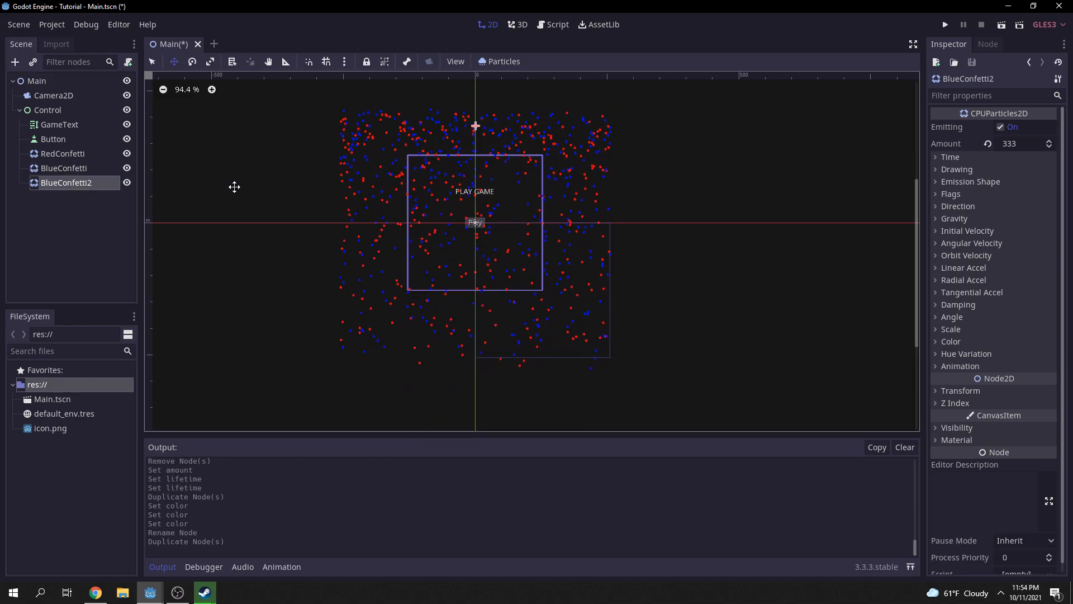
pyautogui.doubleClick(84, 182)
pyautogui.write('GreenF')
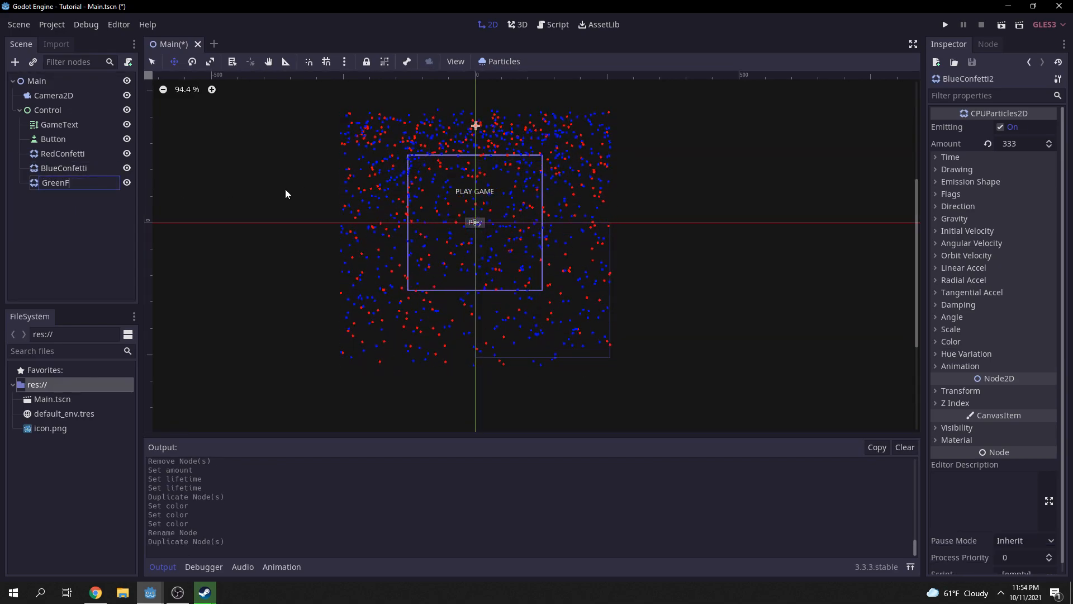
pyautogui.press('BackSpace')
pyautogui.write('Confetti')
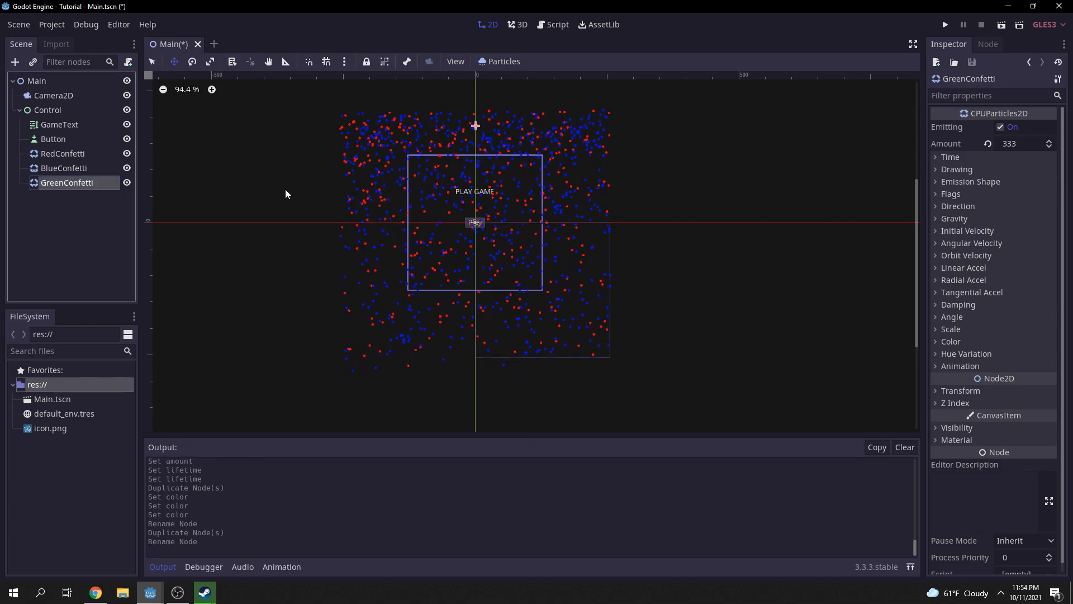
pyautogui.press('Return')
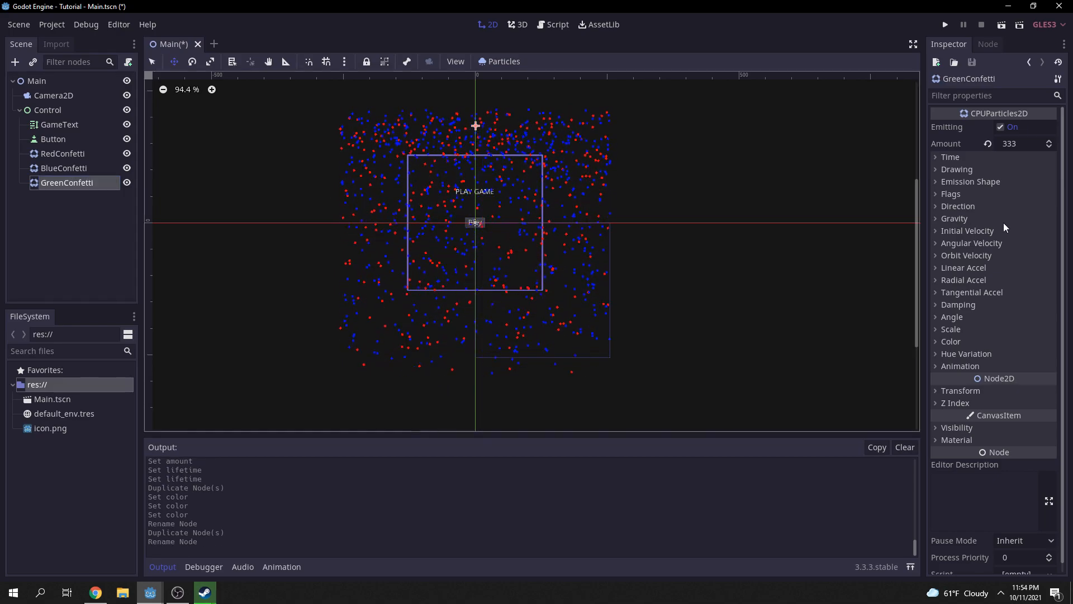
# - Set the particle color of GreenConfetti to green and check the mixed confetti over the frame
pyautogui.click(952, 342)
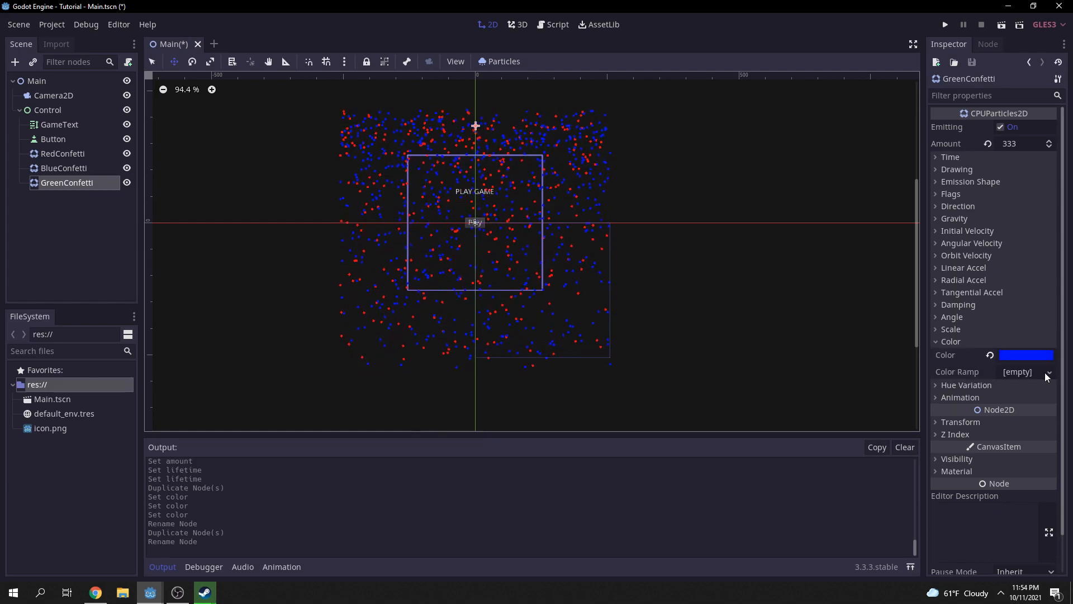
pyautogui.click(1023, 354)
pyautogui.click(995, 127)
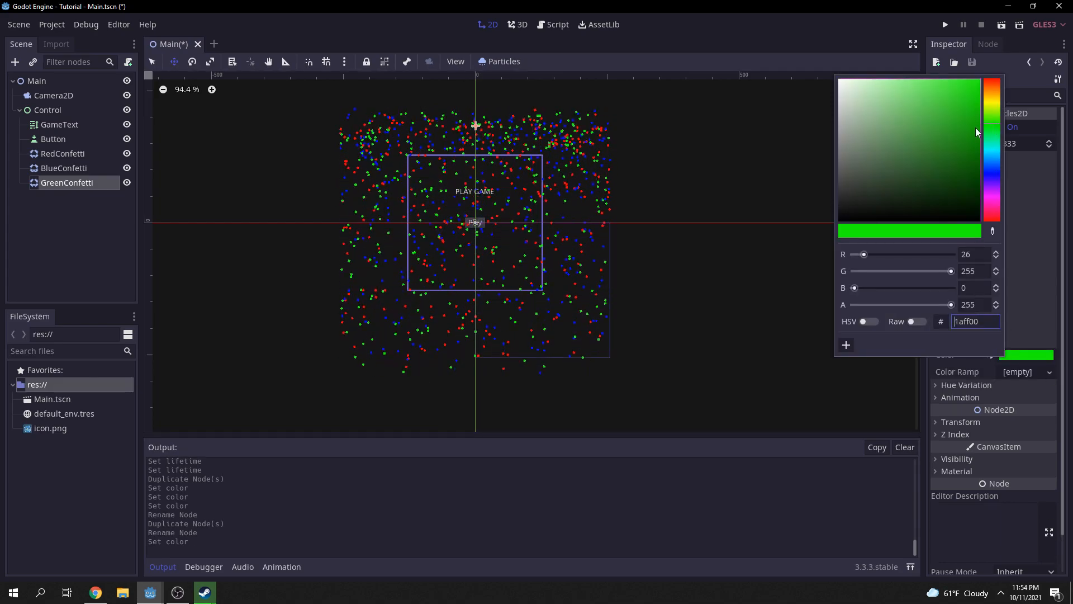
pyautogui.click(370, 175)
pyautogui.scroll(8, 460, 185)
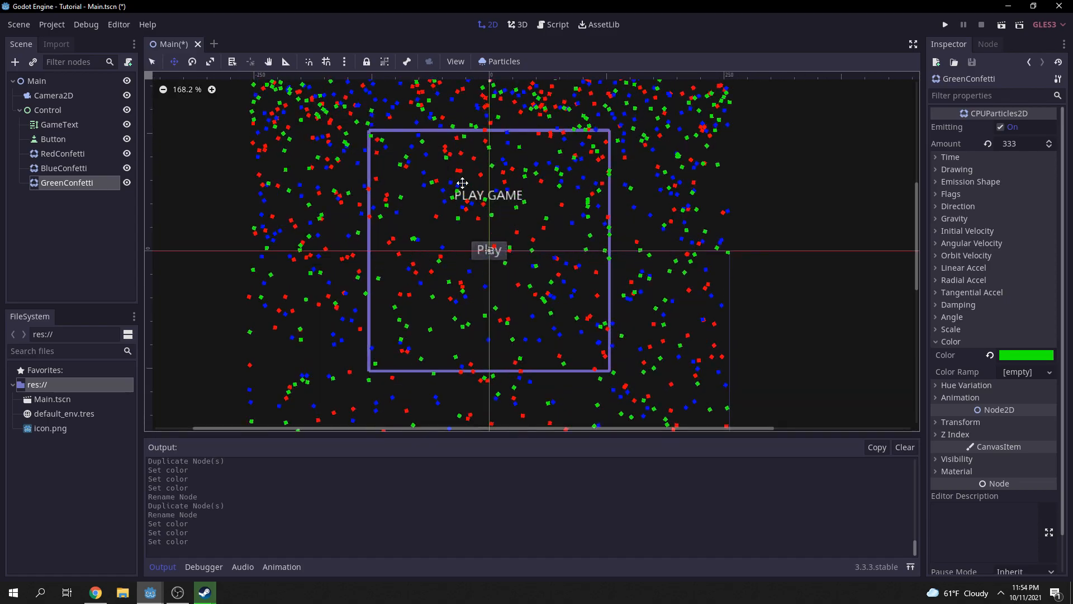
pyautogui.scroll(3, 449, 306)
pyautogui.scroll(-4, 477, 304)
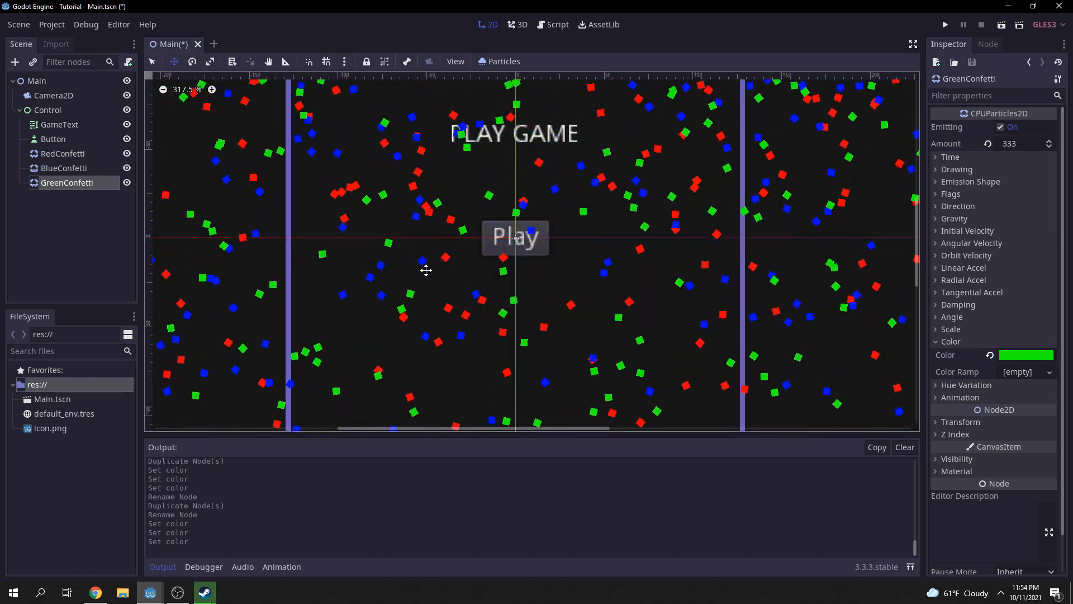
pyautogui.scroll(-2, 431, 268)
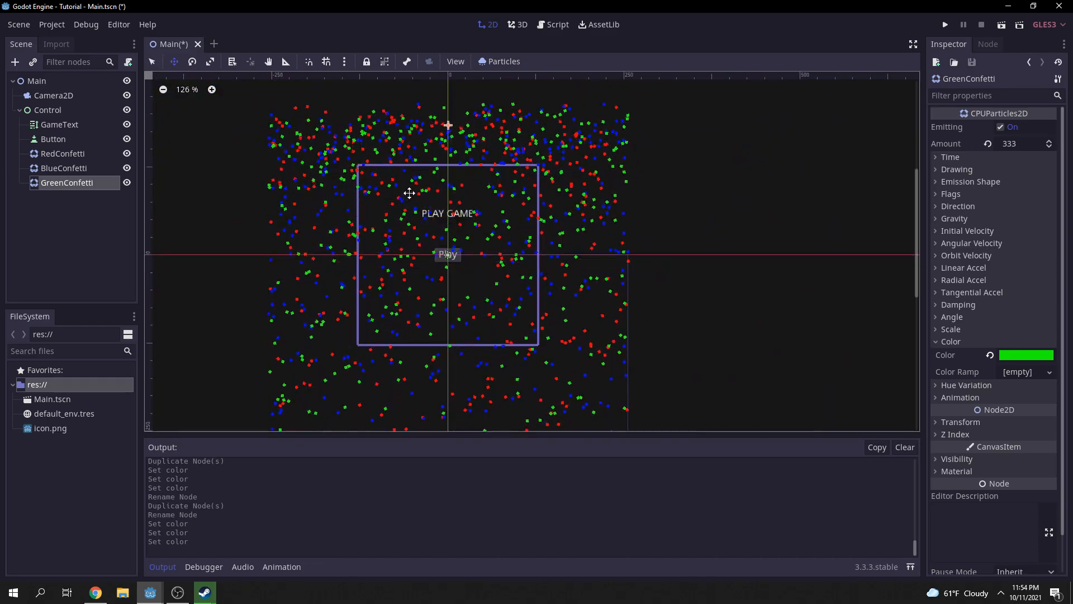
# - Duplicate the GreenConfetti node and rename the copy to YellowConfetti
pyautogui.hotkey('ctrl', 'd')
pyautogui.doubleClick(62, 195)
pyautogui.write('YellowConfetti')
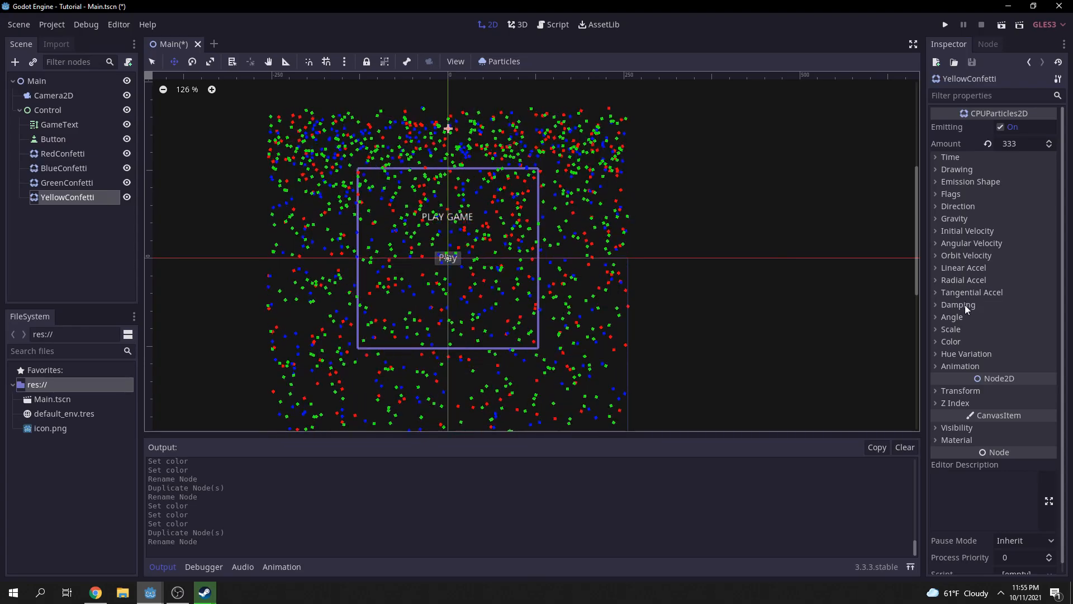
# - Set the particle color of YellowConfetti to a bright yellow
pyautogui.click(951, 342)
pyautogui.click(1027, 355)
pyautogui.click(994, 102)
pyautogui.click(972, 88)
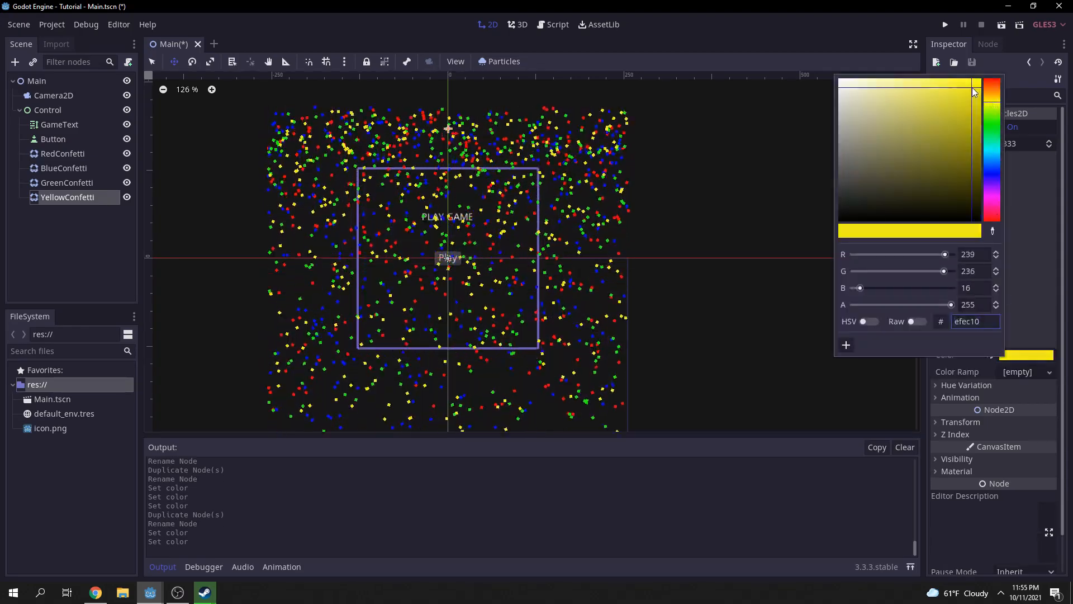
pyautogui.click(833, 106)
# - Duplicate YellowConfetti as PinkConfetti and set its particle color to a magenta pink
pyautogui.hotkey('ctrl', 'd')
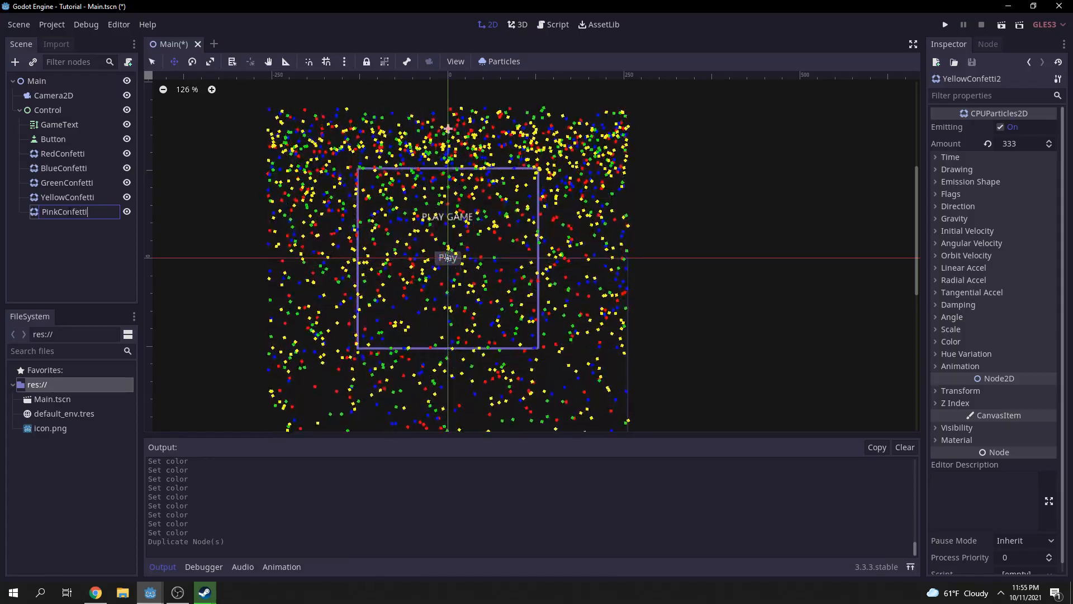
pyautogui.click(968, 341)
pyautogui.click(1027, 354)
pyautogui.click(999, 196)
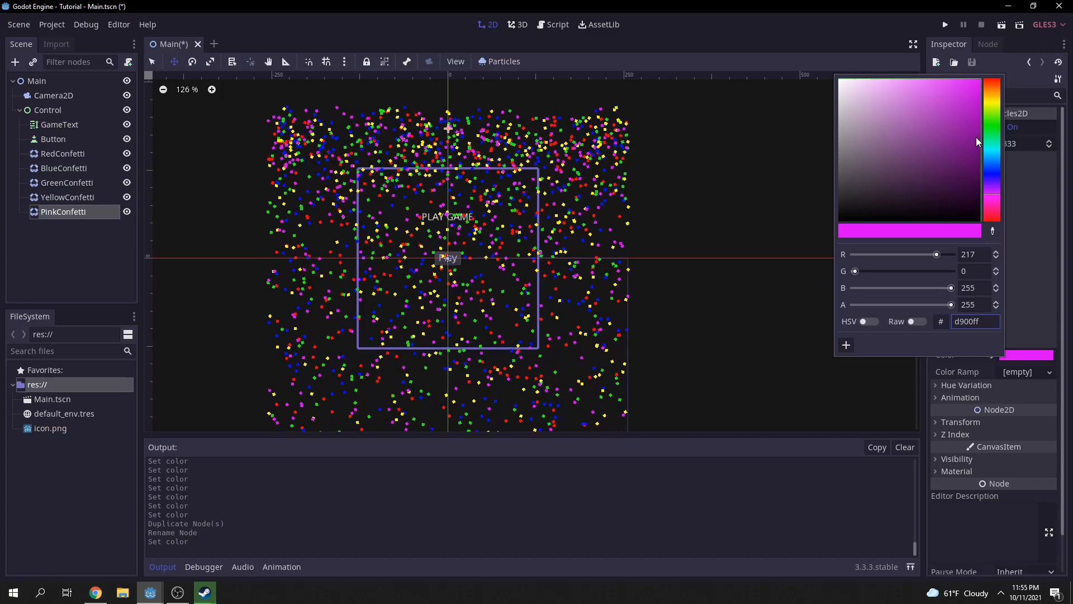
pyautogui.click(340, 165)
# - Duplicate PinkConfetti as TealConfetti and set its particle color to a bright light blue
pyautogui.hotkey('ctrl', 'd')
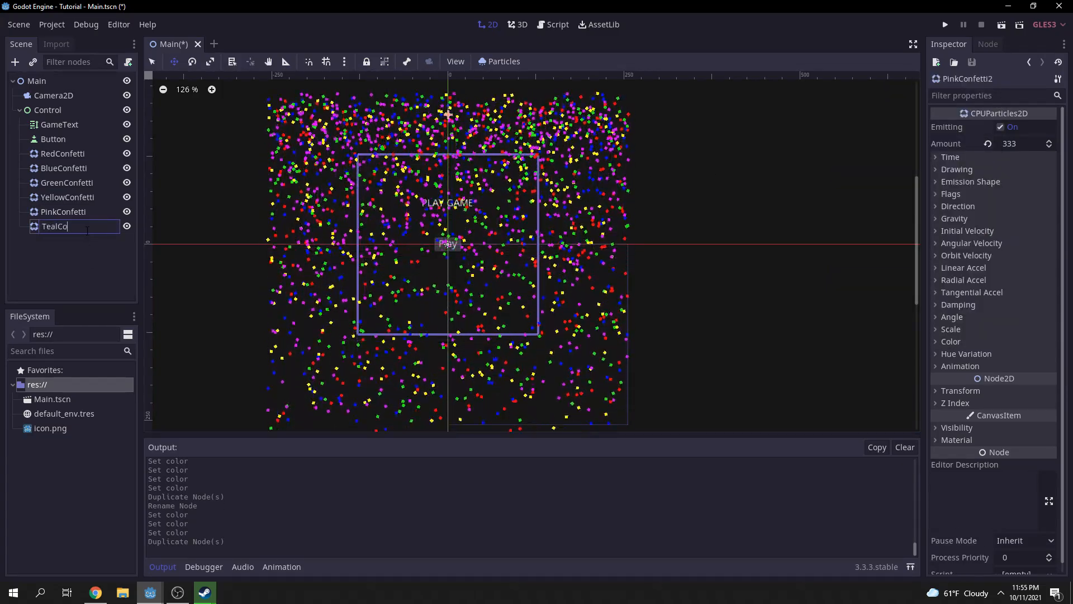
pyautogui.press('Return')
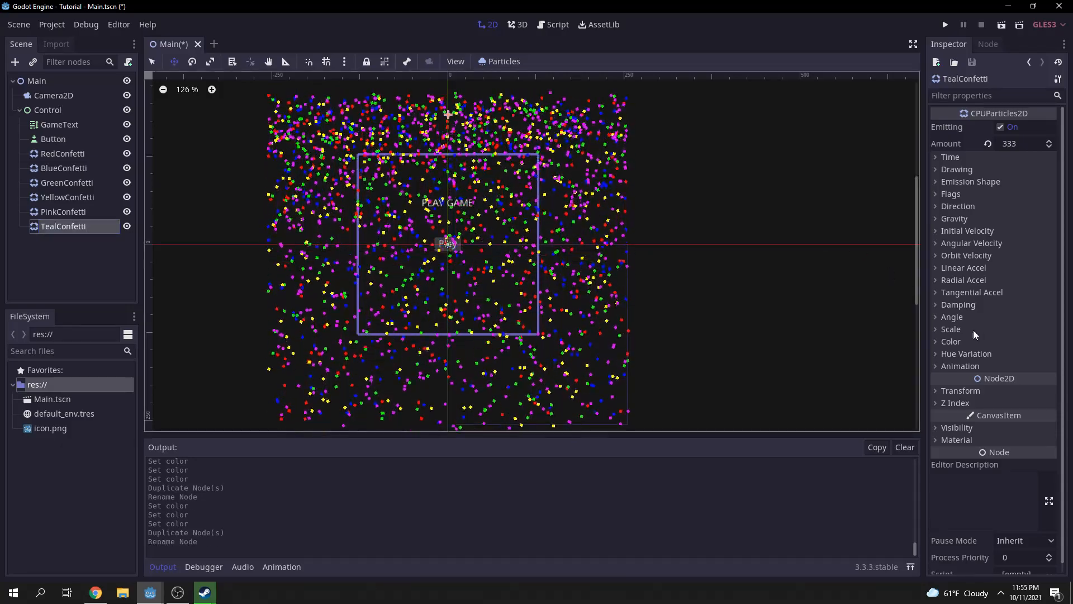
pyautogui.click(976, 342)
pyautogui.click(1027, 355)
pyautogui.click(990, 149)
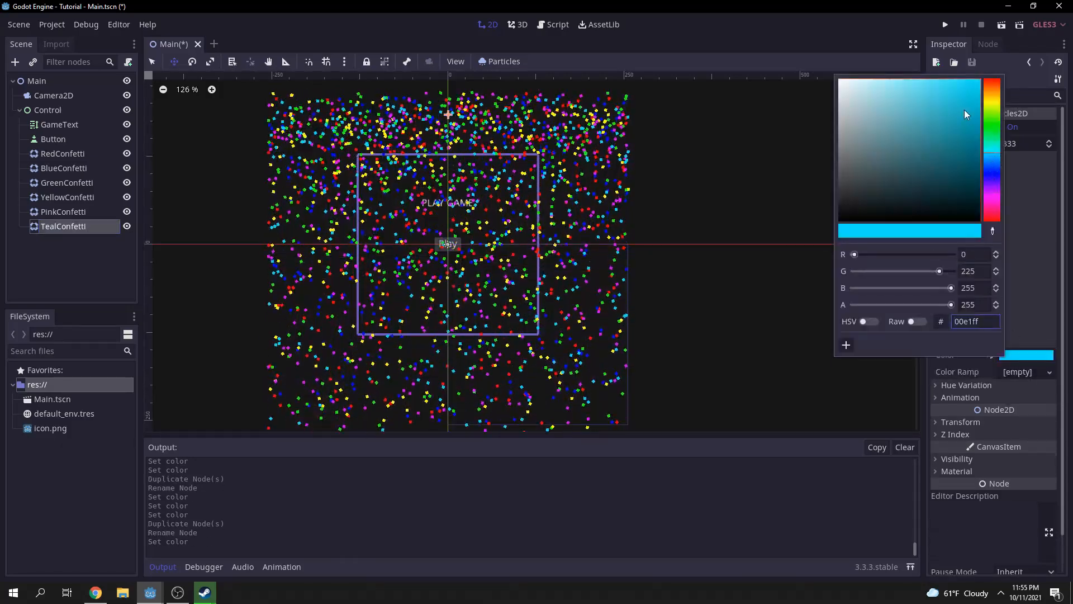
pyautogui.click(708, 148)
# - Move all six confetti nodes above GameText under Control so the text and button draw in front of the particles
pyautogui.scroll(1, 671, 225)
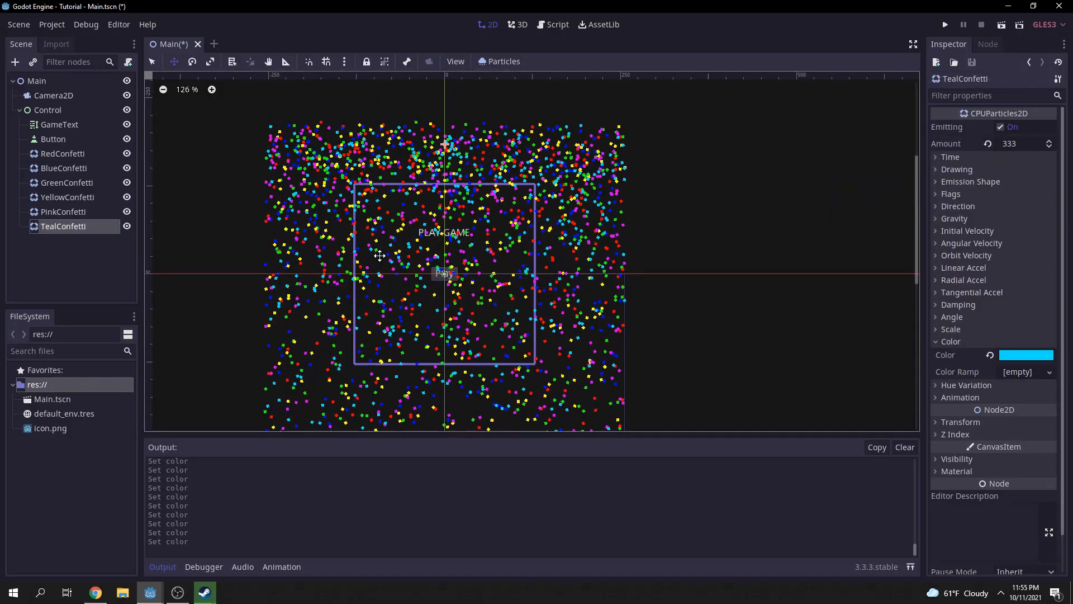
pyautogui.scroll(2, 406, 210)
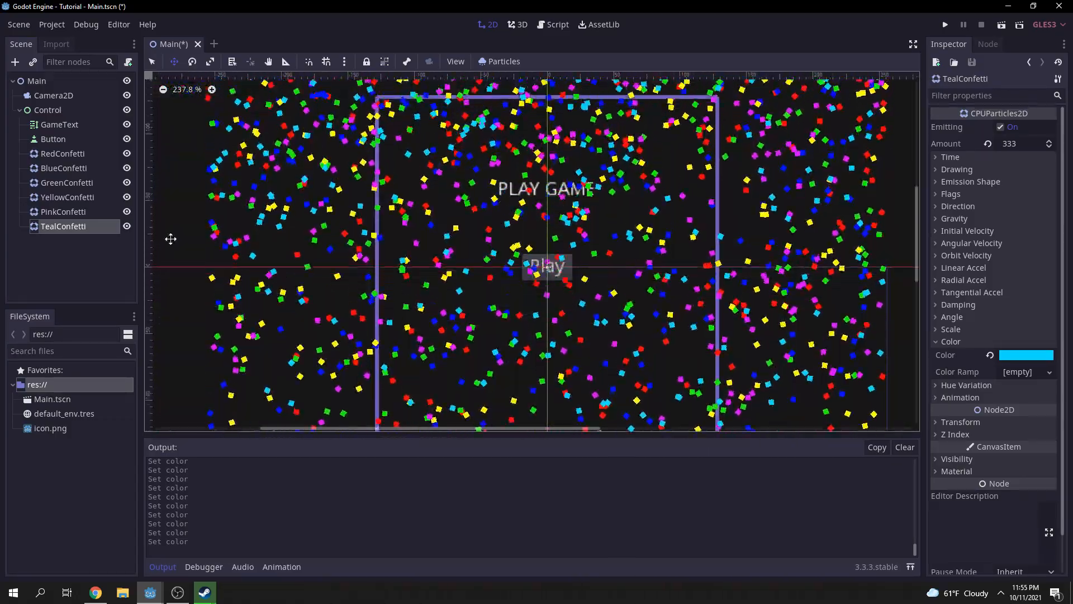
pyautogui.keyDown('shift'); pyautogui.click(61, 154); pyautogui.keyUp('shift')
pyautogui.moveTo(61, 153); pyautogui.dragTo(83, 123)
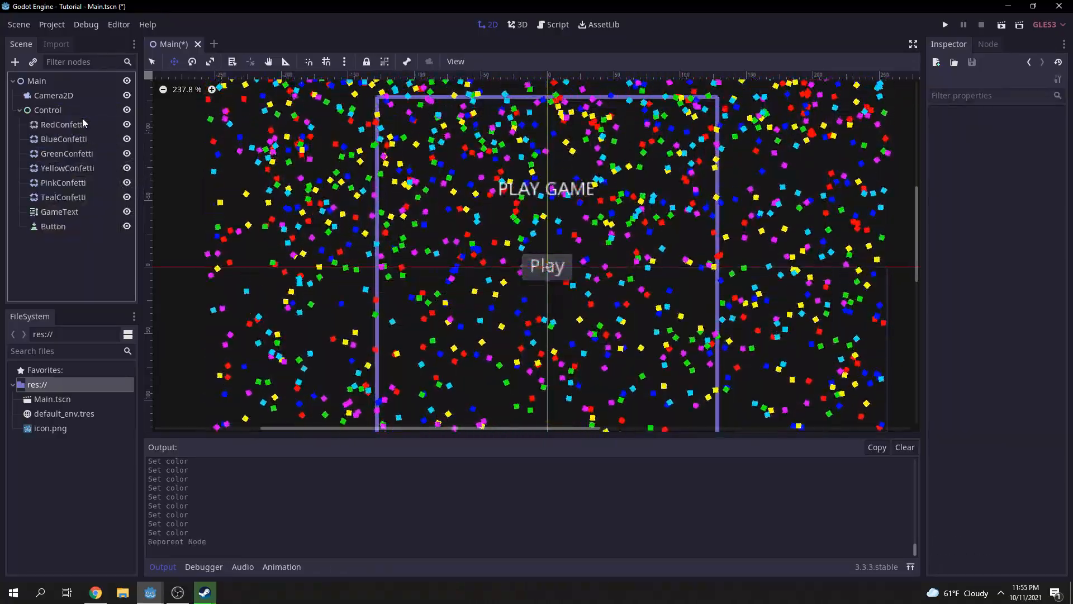
pyautogui.scroll(2, 537, 246)
pyautogui.scroll(-4, 546, 227)
pyautogui.moveTo(380, 300); pyautogui.dragTo(378, 308, button='middle')
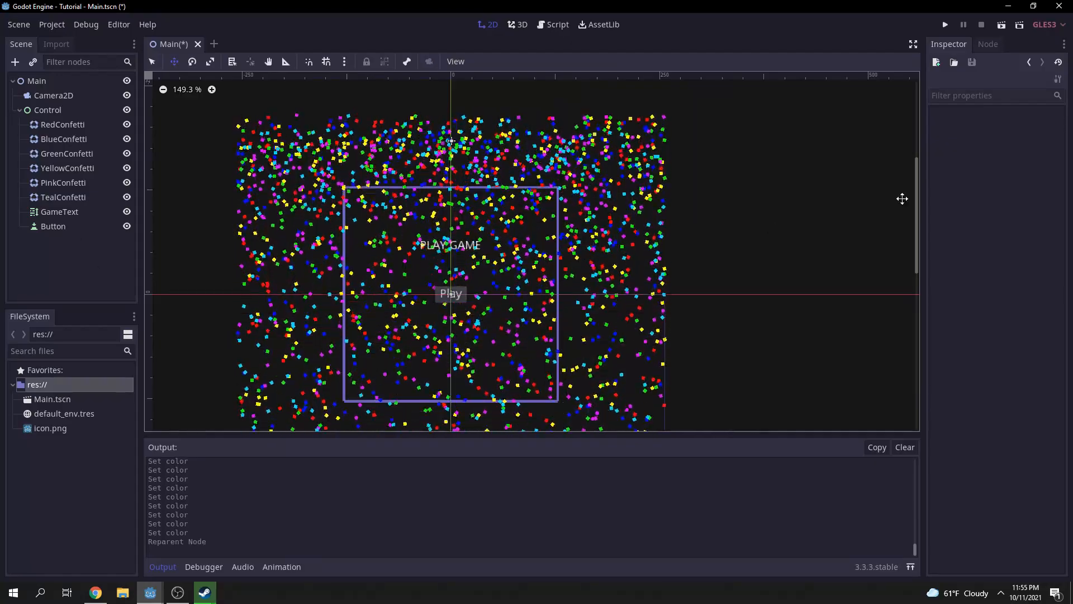
# - Open the 8-bit font archive on the desktop, add 8-BIT WONDER.TTF to the Tutorial project folder and return to Godot
pyautogui.click(1009, 6)
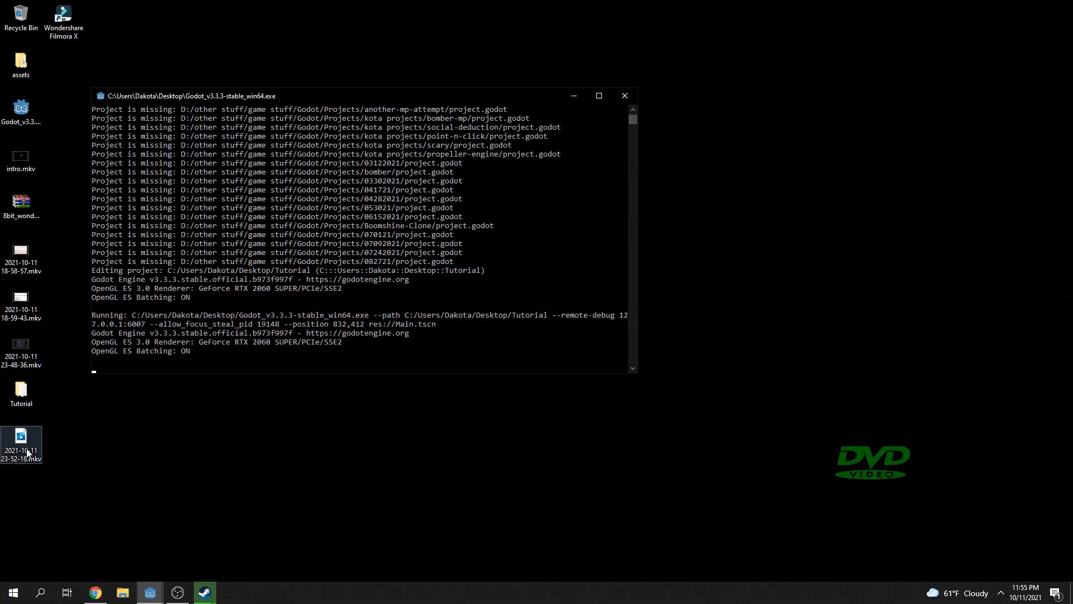
pyautogui.doubleClick(22, 212)
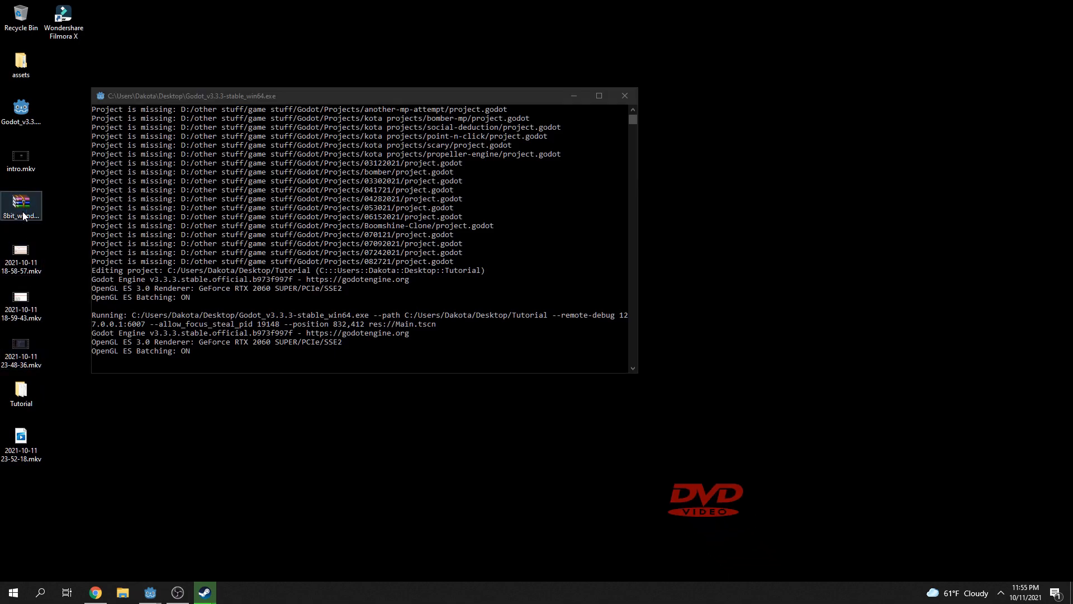
pyautogui.moveTo(189, 252); pyautogui.dragTo(86, 357)
pyautogui.hotkey('alt', 'Tab')
pyautogui.hotkey('alt', 'Tab')
pyautogui.click(90, 386)
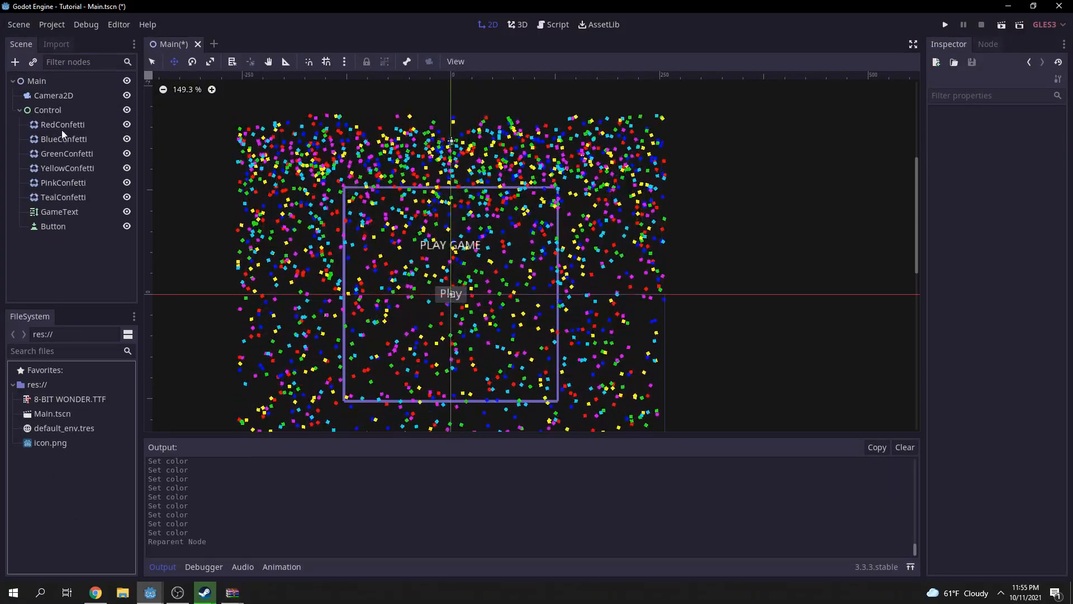
# - Give the Button node a custom font using a new DynamicFont
pyautogui.click(56, 212)
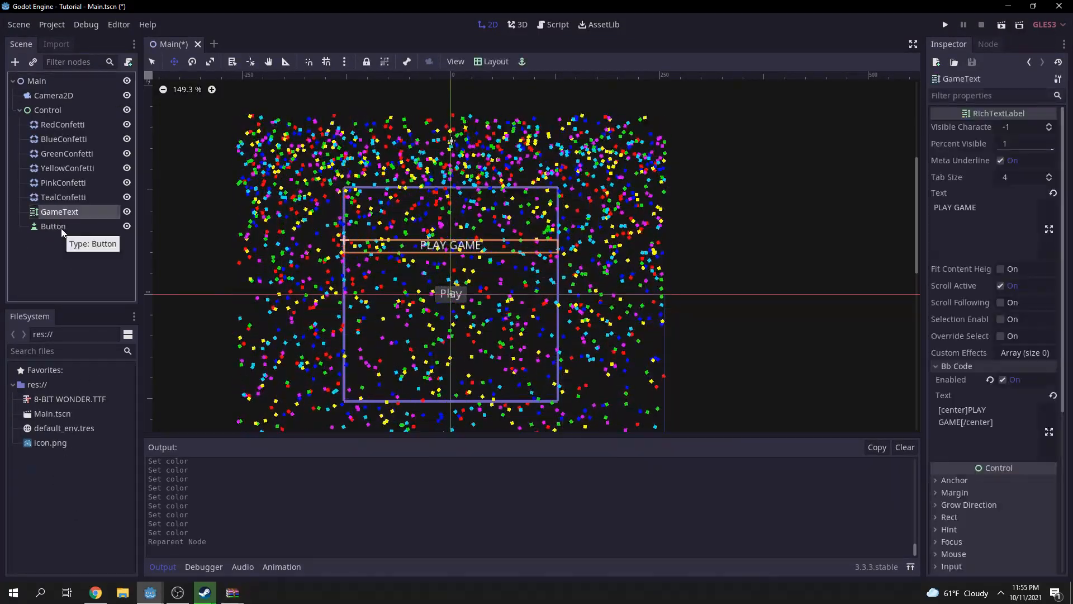
pyautogui.click(61, 227)
pyautogui.scroll(-5, 1001, 420)
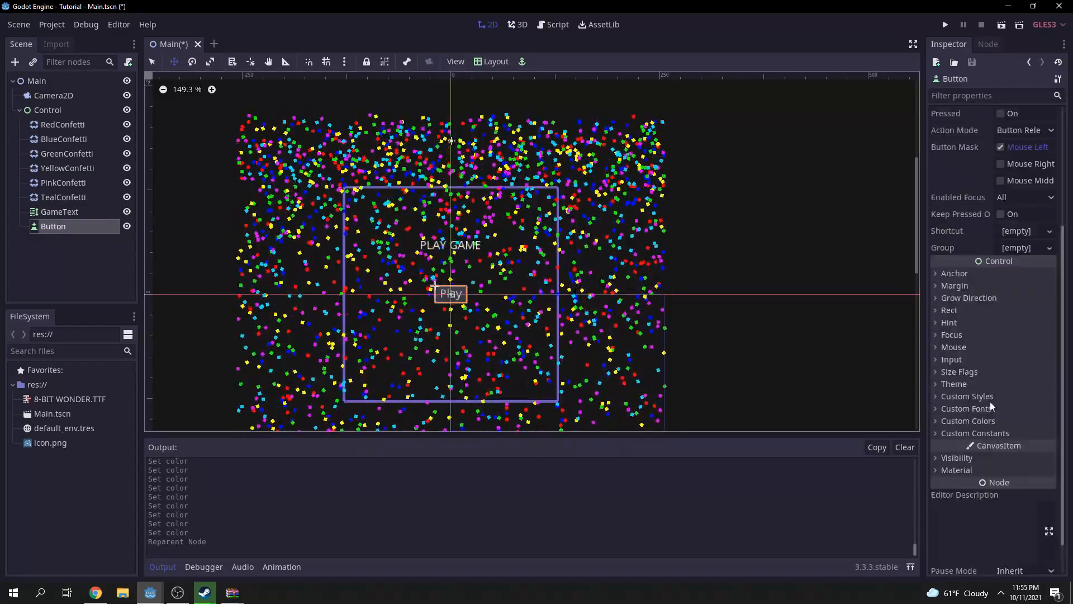
pyautogui.click(993, 408)
pyautogui.click(1018, 423)
pyautogui.click(1027, 451)
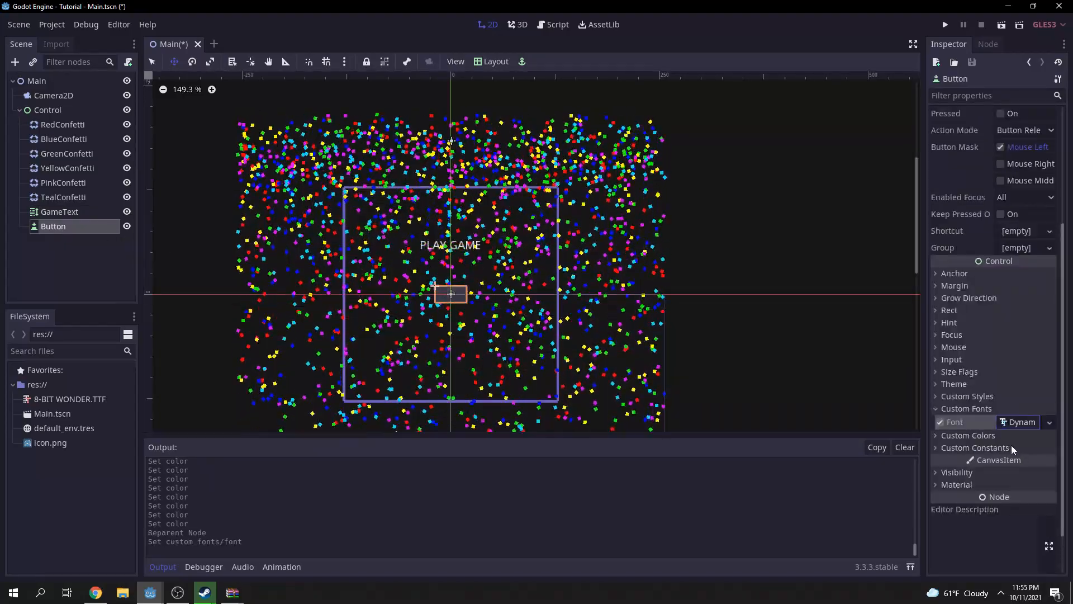
# - Assign 8-BIT WONDER.TTF as the font data of the Button's DynamicFont and copy the font resource
pyautogui.click(1024, 425)
pyautogui.click(982, 464)
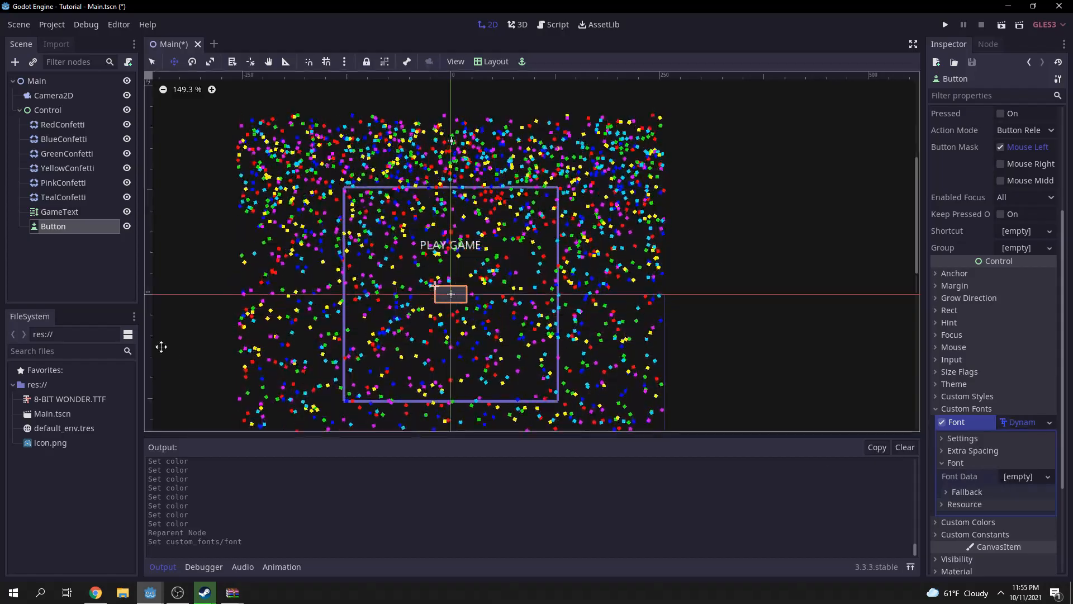
pyautogui.moveTo(53, 399); pyautogui.dragTo(1006, 480)
pyautogui.rightClick(1021, 422)
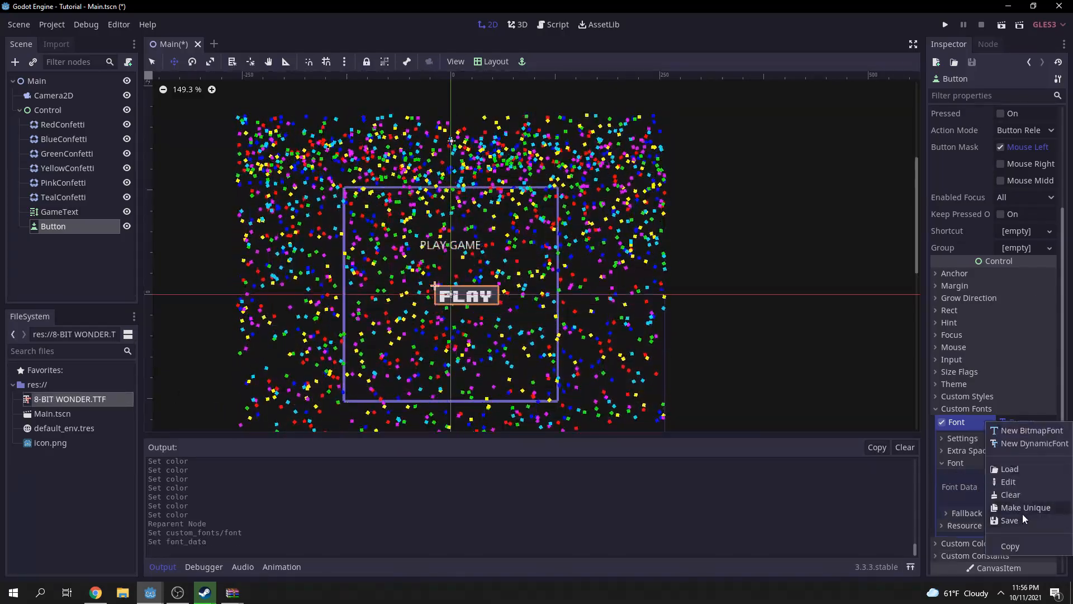
pyautogui.click(1014, 547)
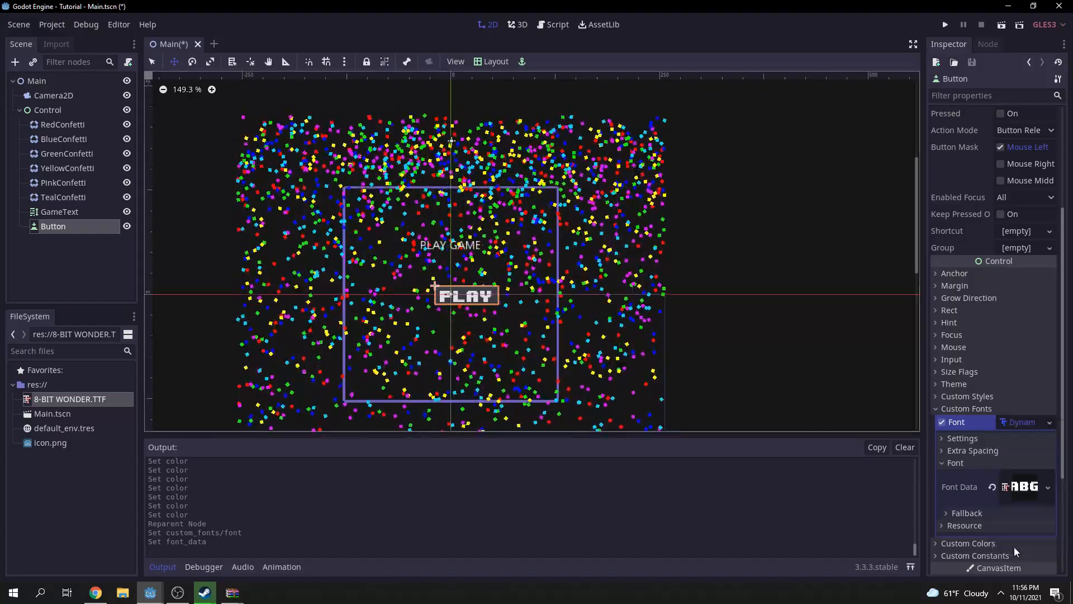
# - Move the Button to (86, 115), save the scene and select the GameText label
pyautogui.scroll(2, 552, 319)
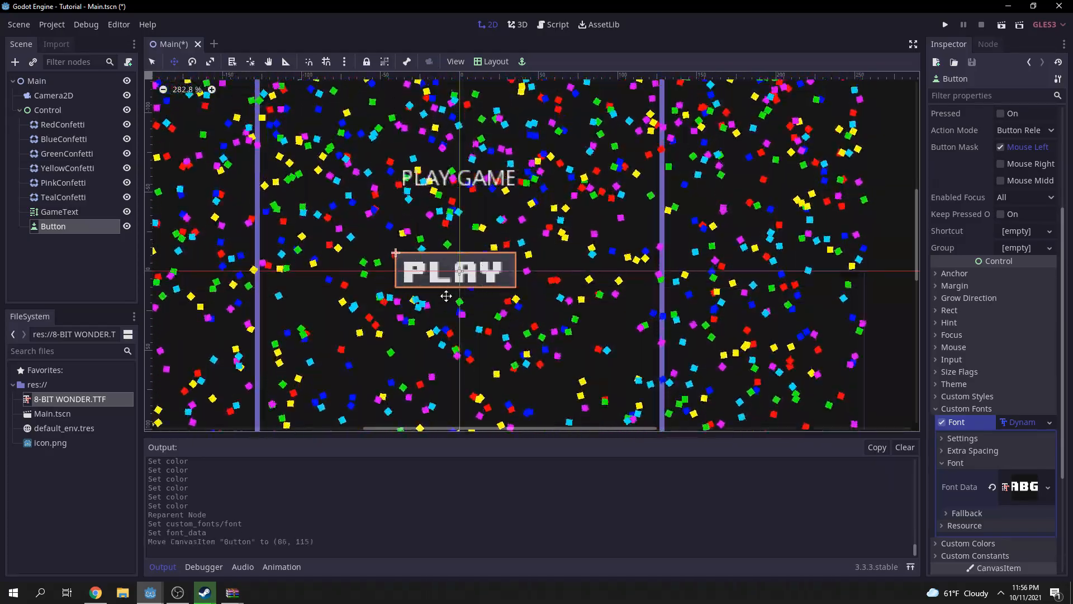
pyautogui.click(102, 212)
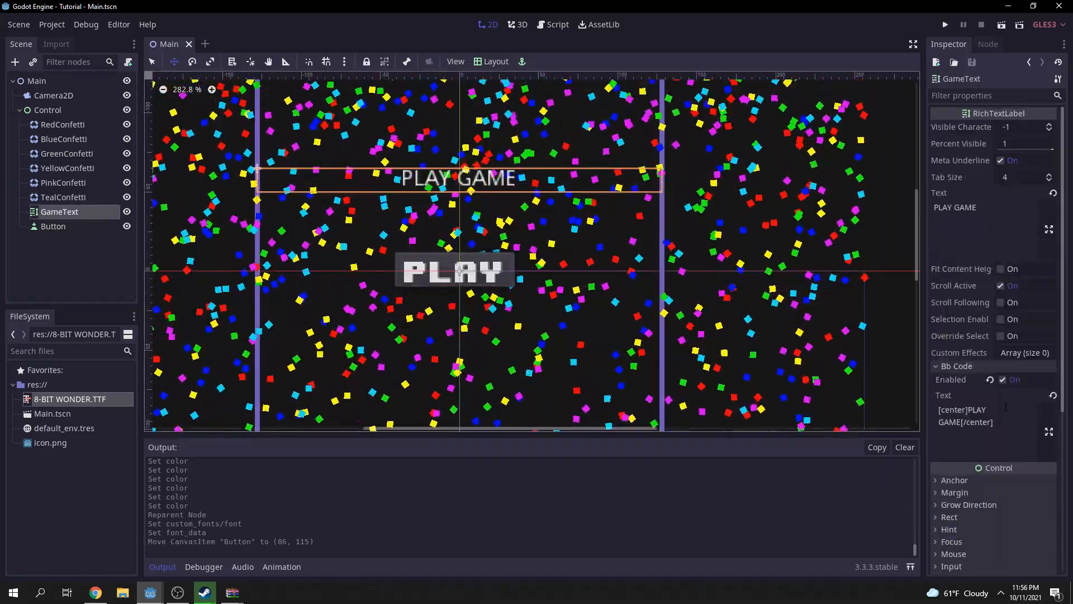
# - Use the copied 8-bit DynamicFont as GameText's Normal Font and disable Scroll Active, test-running the scene
pyautogui.scroll(-5, 994, 336)
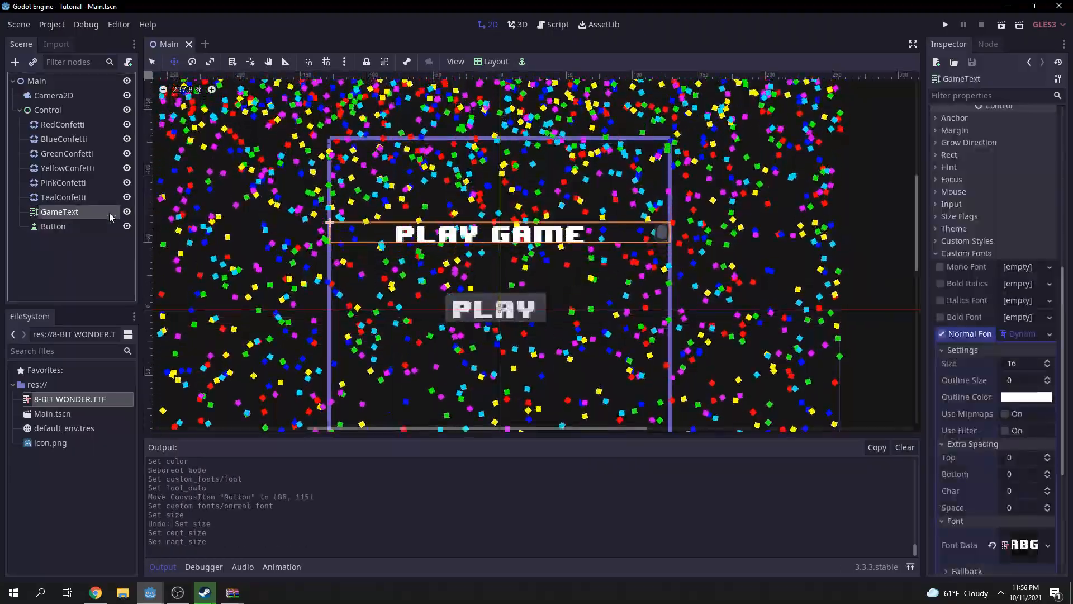
pyautogui.scroll(5, 1008, 191)
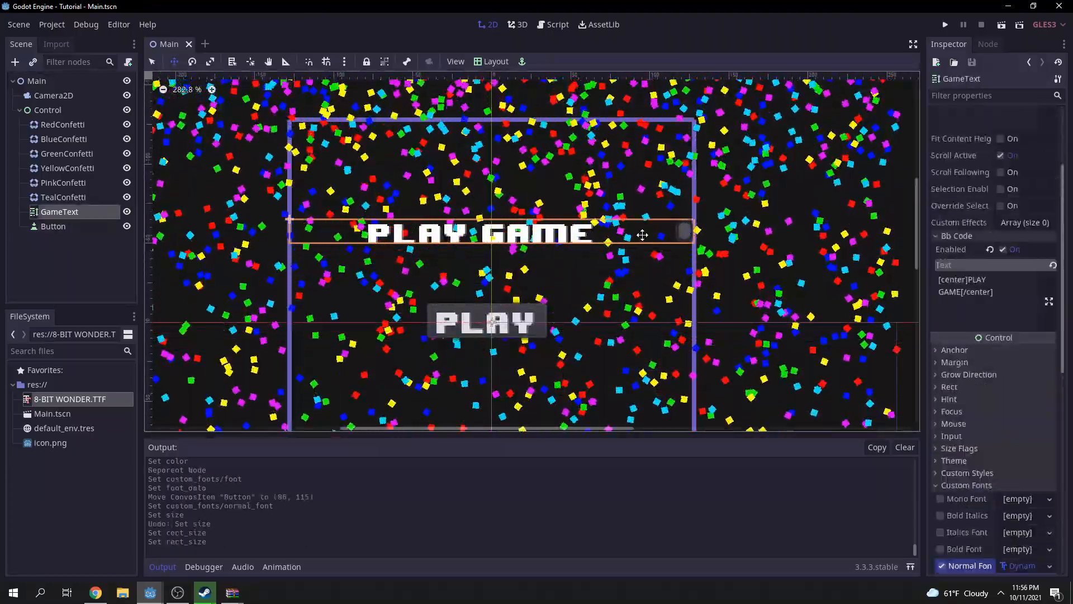
pyautogui.click(1001, 157)
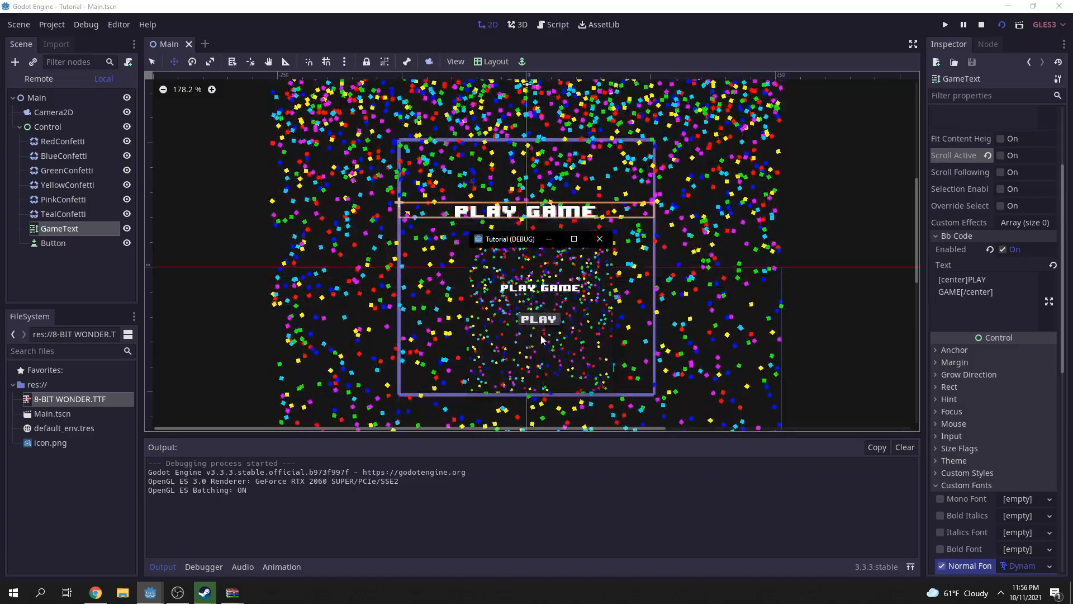
pyautogui.click(608, 240)
# - Set the outline size of the Button's custom font to 4
pyautogui.click(53, 226)
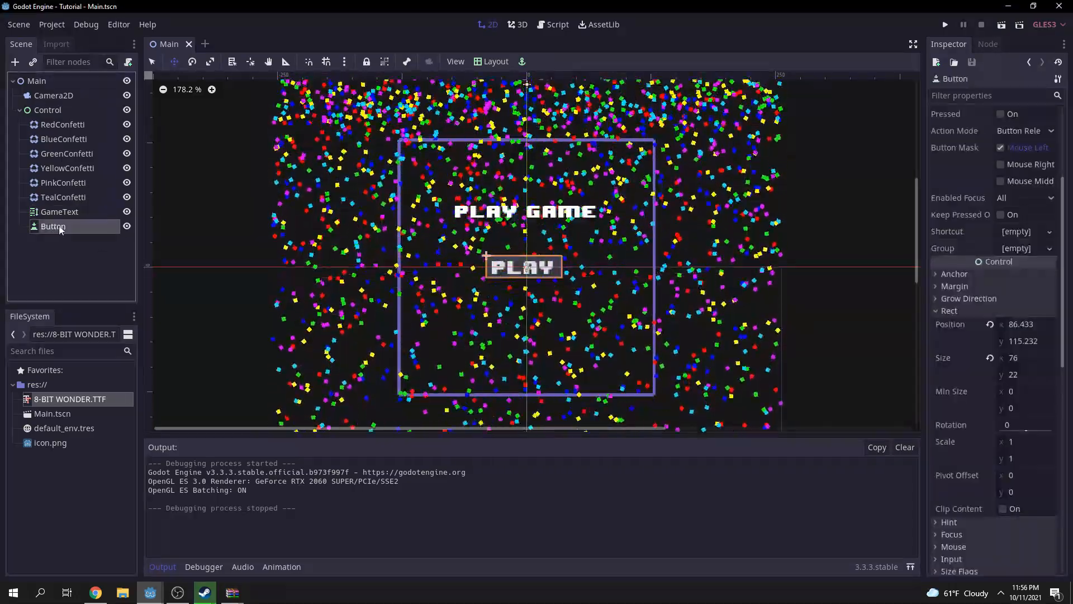
pyautogui.scroll(-5, 997, 411)
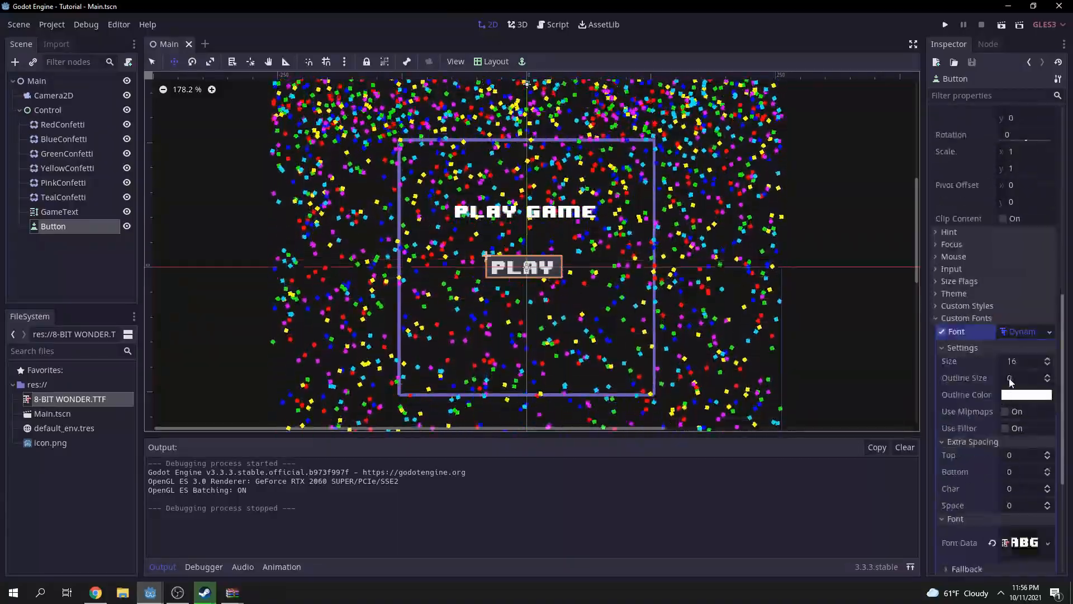
pyautogui.click(1011, 379)
pyautogui.write('4')
pyautogui.press('Return')
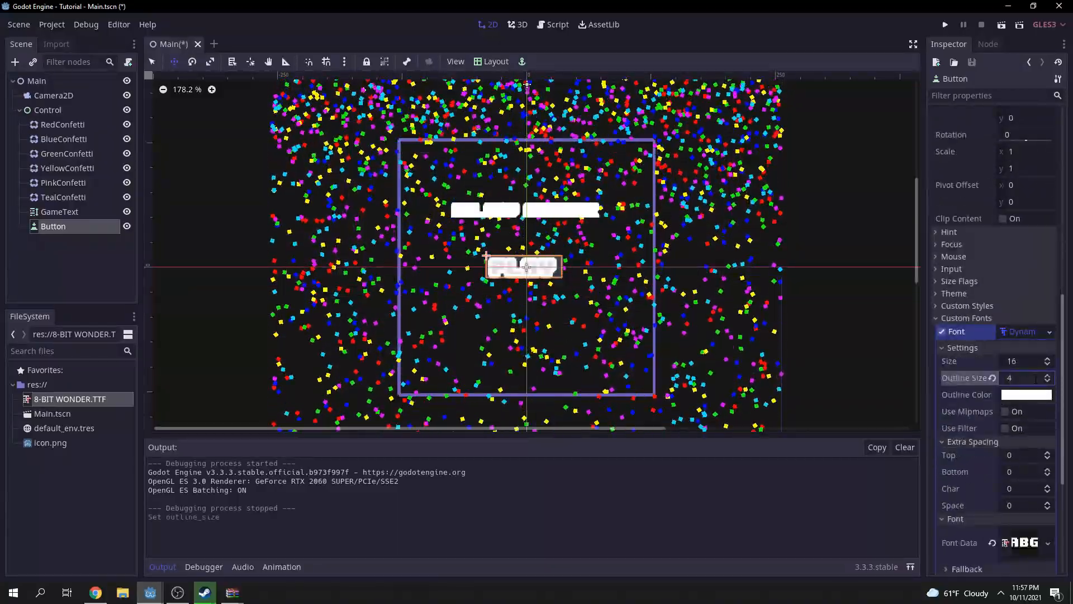
# - Set the outline colour of the Button's font to dark grey 212121
pyautogui.click(1027, 394)
pyautogui.moveTo(882, 218); pyautogui.dragTo(770, 249)
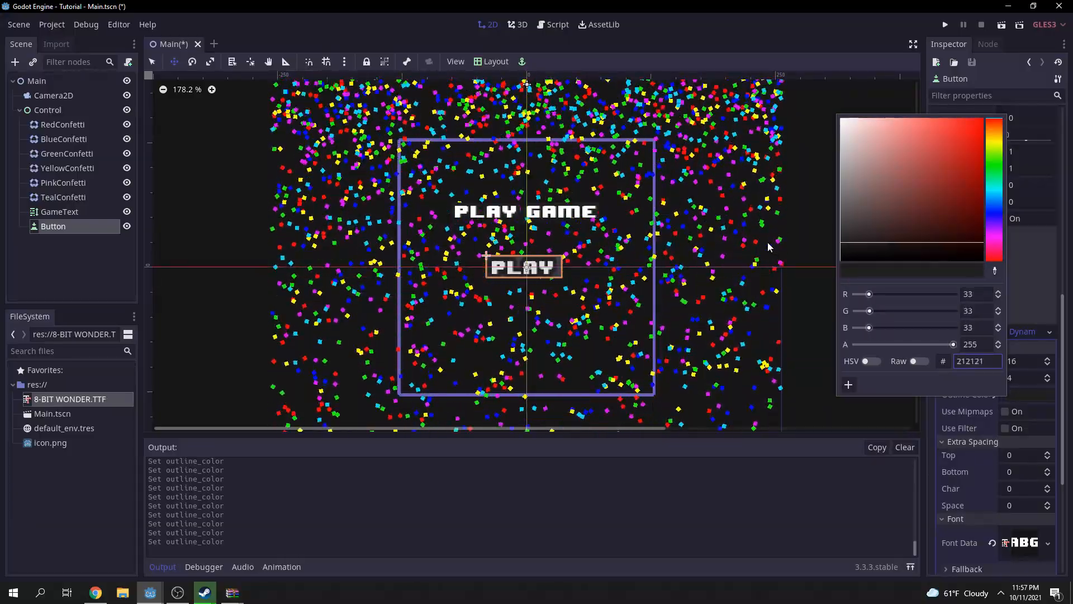
pyautogui.click(904, 412)
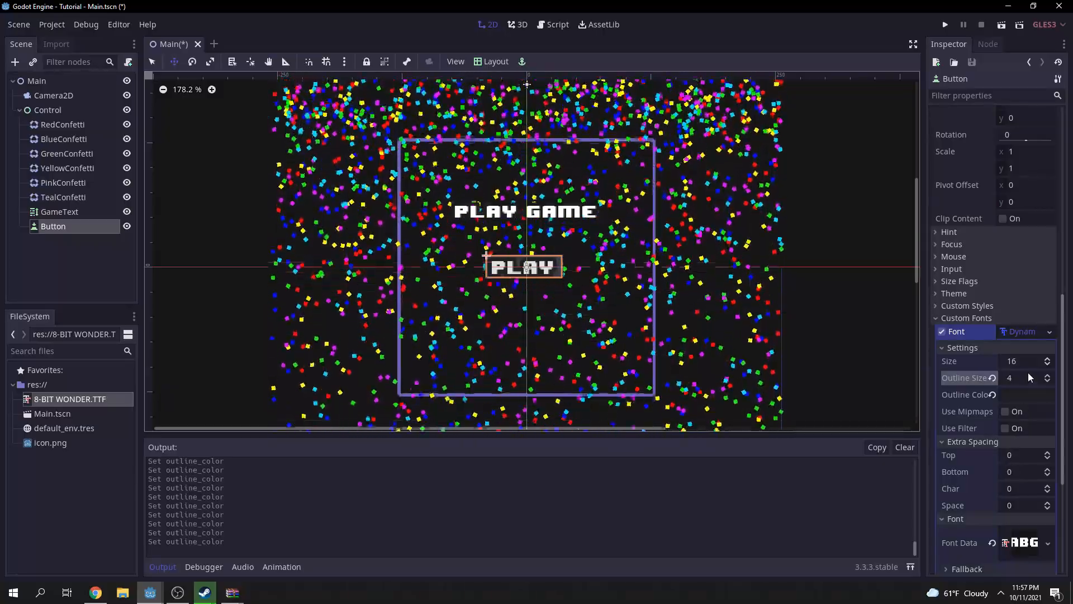
# - Sample the dark viewport background as the font's outline colour and inspect both texts up close
pyautogui.click(1035, 395)
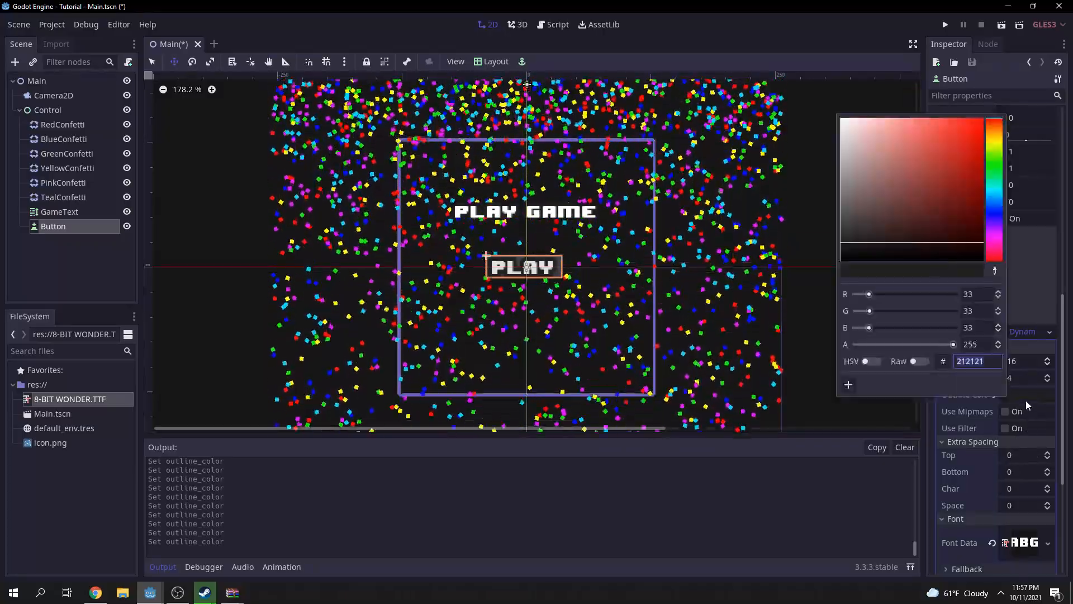
pyautogui.click(995, 271)
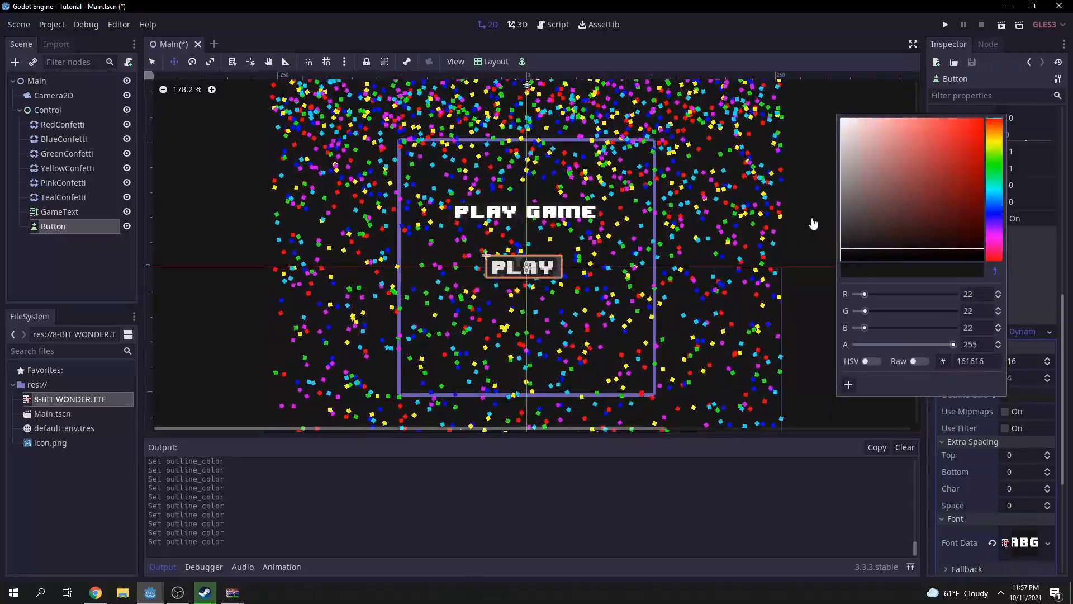
pyautogui.click(763, 253)
pyautogui.scroll(5, 590, 177)
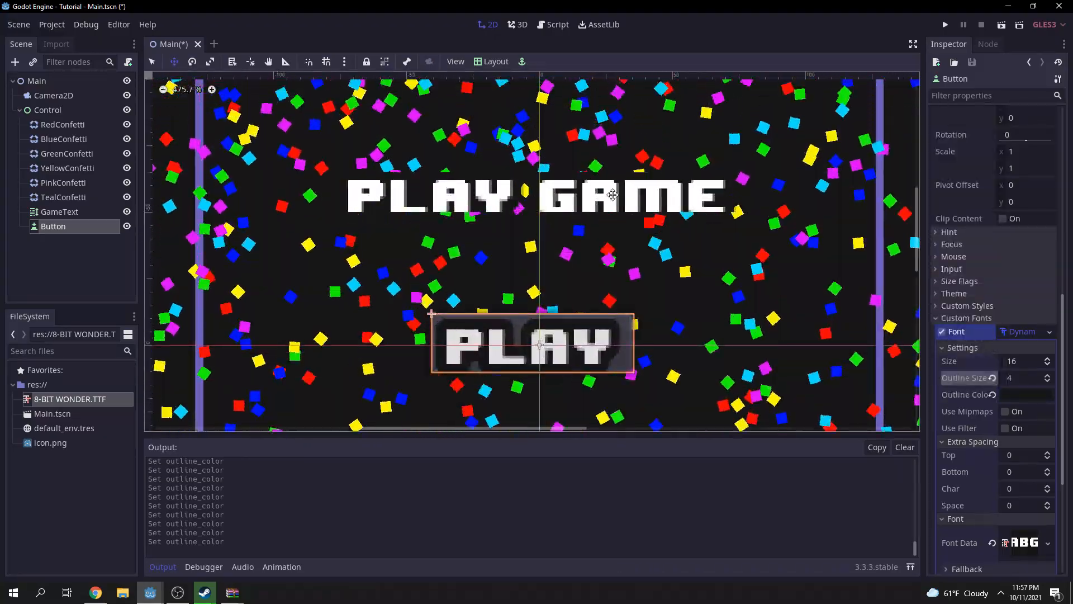
pyautogui.scroll(-4, 671, 318)
pyautogui.moveTo(773, 374); pyautogui.dragTo(744, 369, button='middle')
# - Set the vertical Rect size of the GameText label to 24 and save the scene
pyautogui.click(59, 212)
pyautogui.scroll(6, 615, 280)
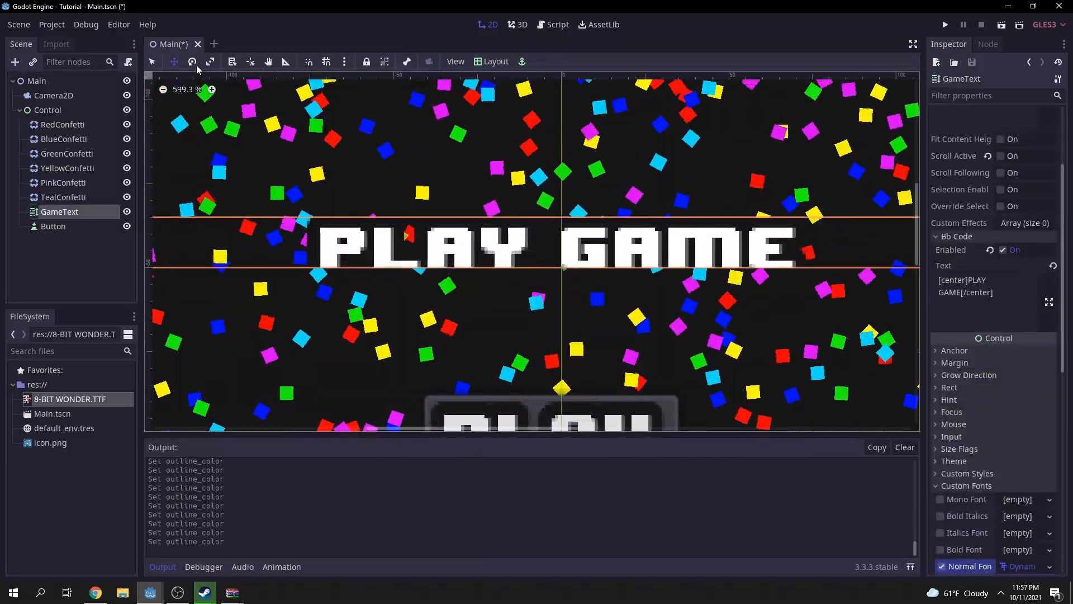
pyautogui.scroll(-2, 995, 391)
pyautogui.click(1023, 464)
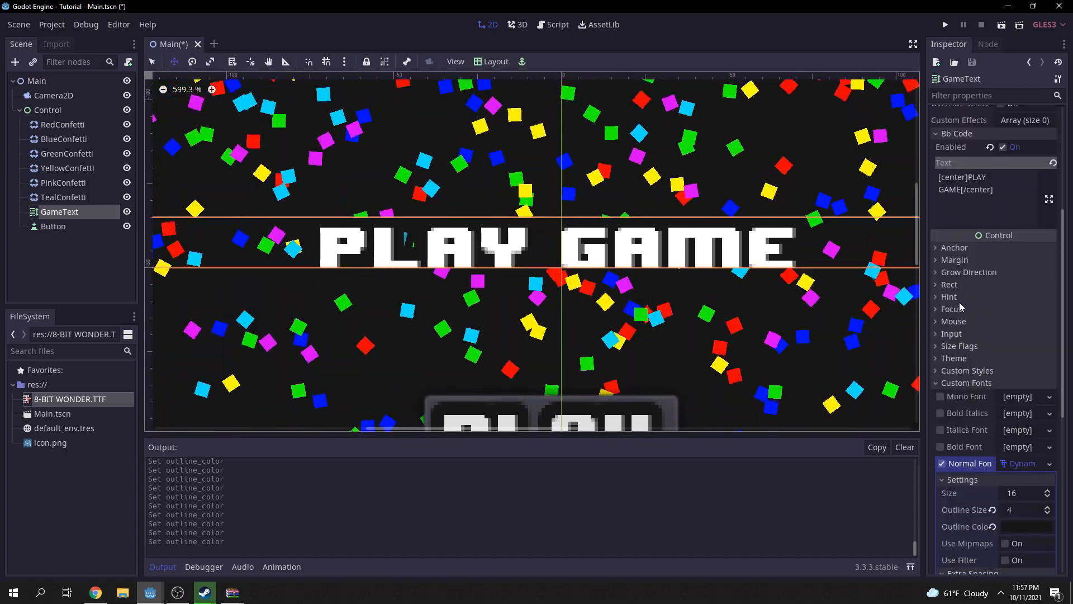
pyautogui.click(949, 284)
pyautogui.click(1027, 348)
pyautogui.write('24')
pyautogui.press('Return')
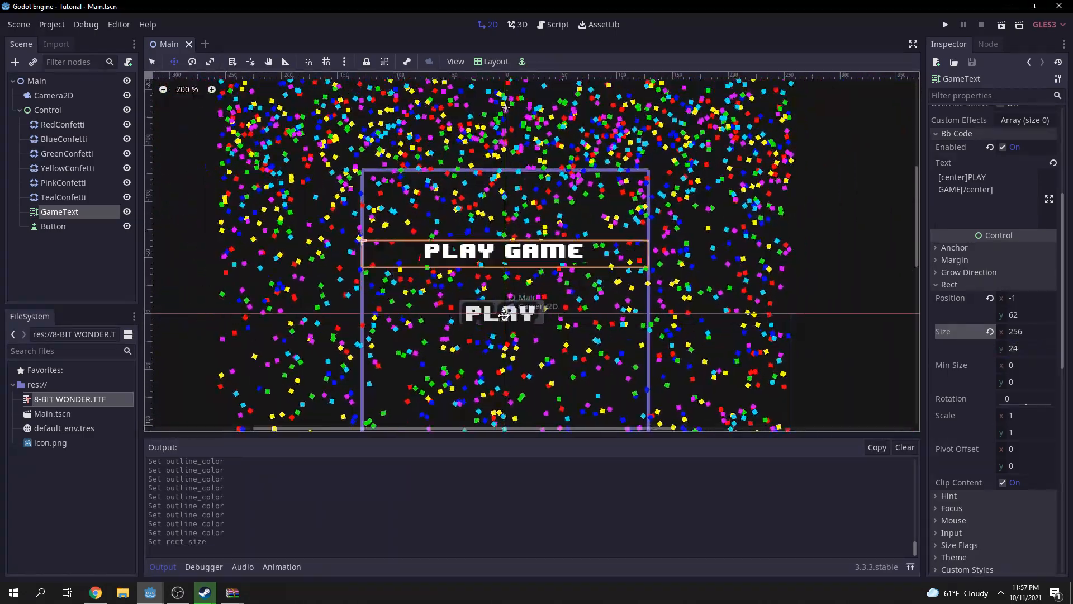
# - Make the Play button flat, compare it with the non-flat look and save the scene
pyautogui.click(53, 226)
pyautogui.scroll(10, 1013, 304)
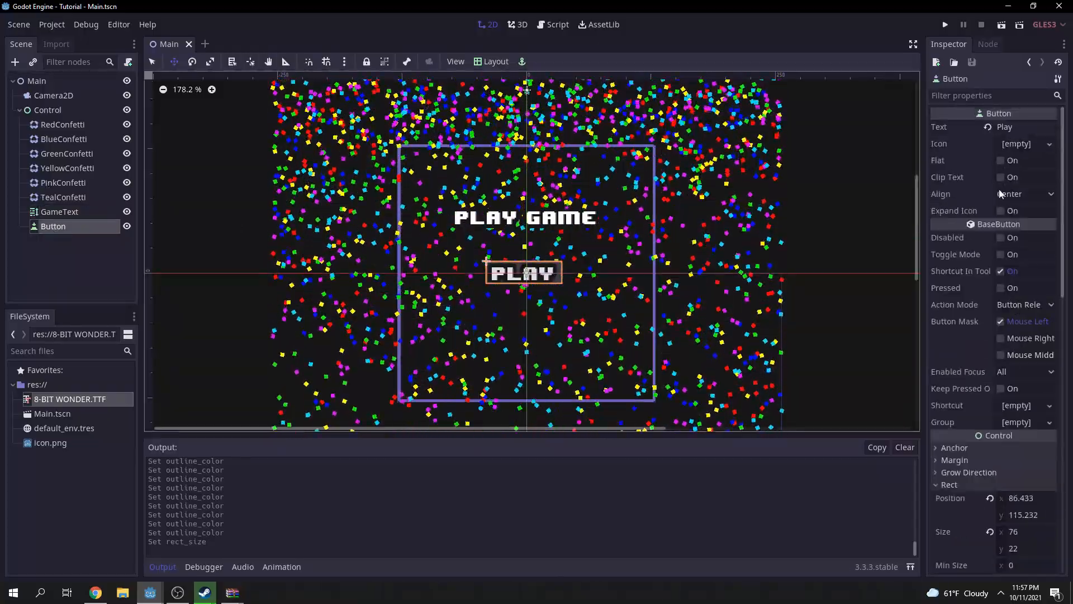
pyautogui.click(1000, 161)
pyautogui.scroll(10, 503, 275)
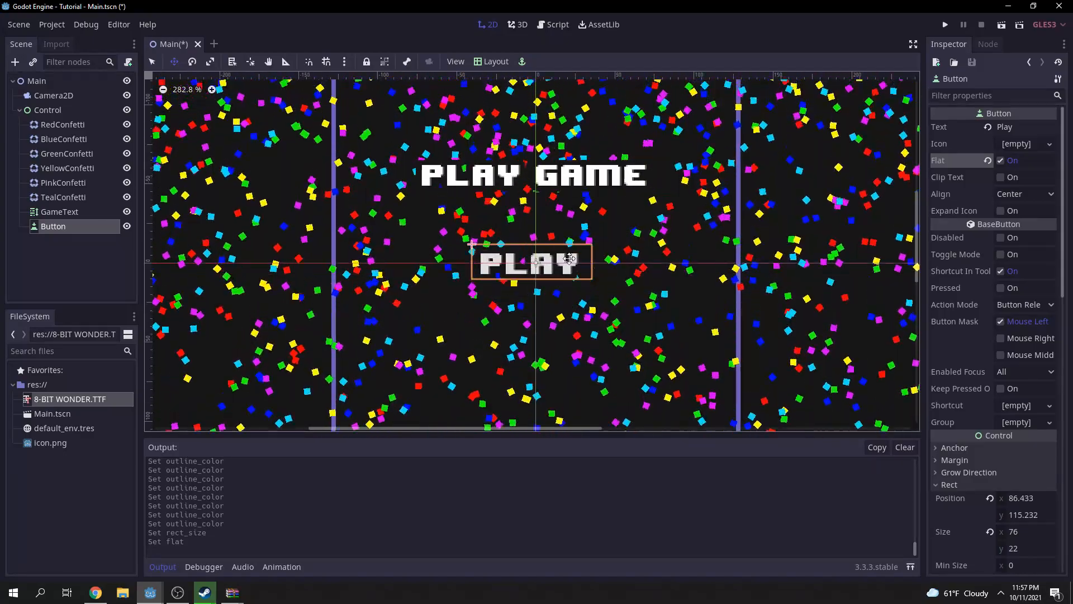
pyautogui.scroll(2, 503, 275)
pyautogui.click(1000, 161)
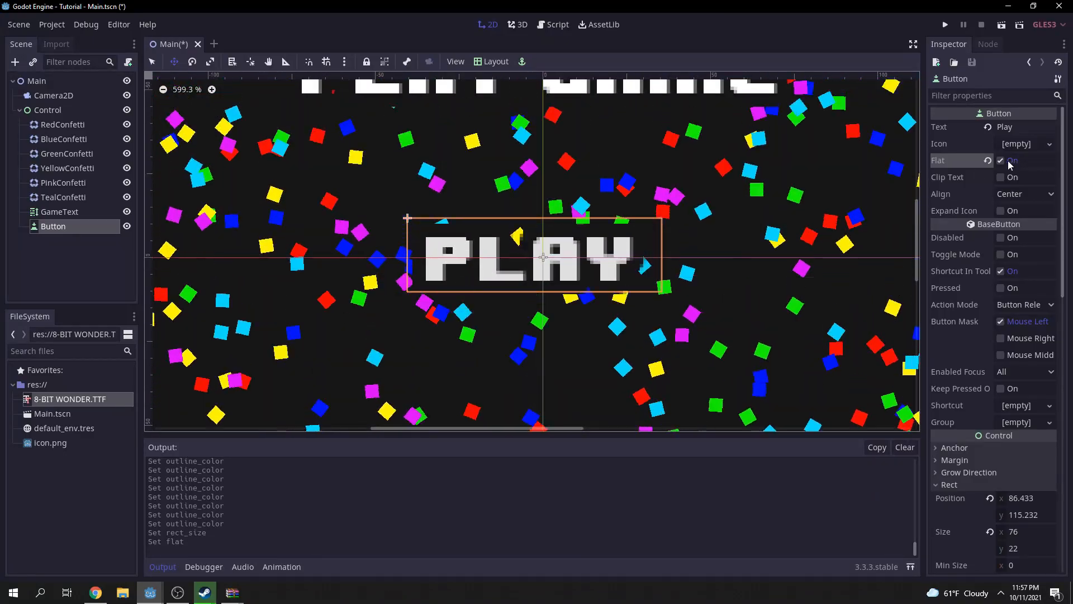
pyautogui.click(1001, 161)
pyautogui.hotkey('ctrl', 's')
pyautogui.scroll(-1, 676, 237)
pyautogui.scroll(-10, 676, 237)
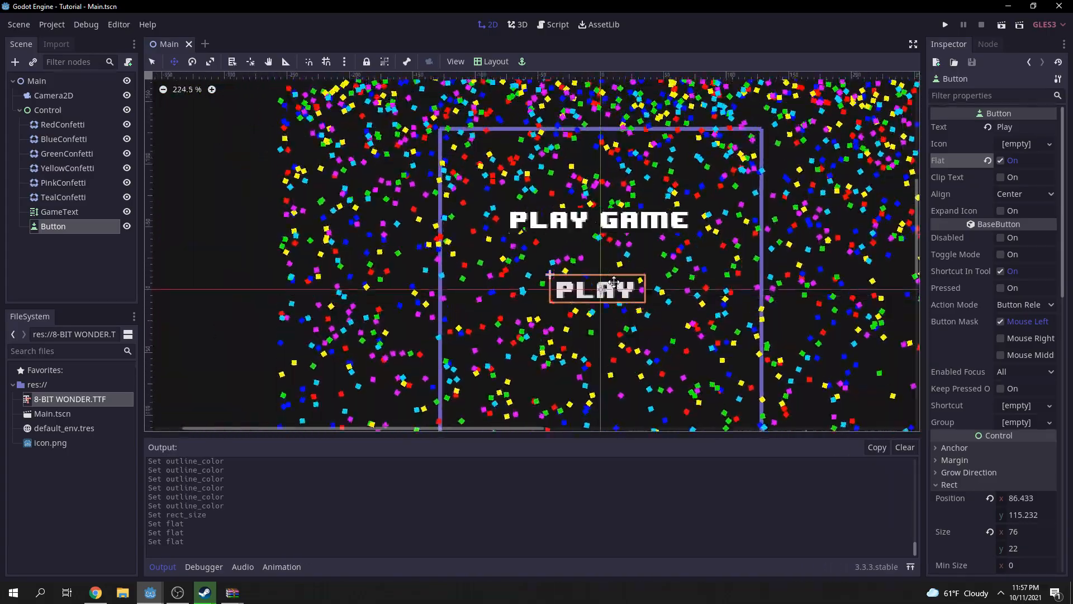
pyautogui.scroll(-1, 598, 261)
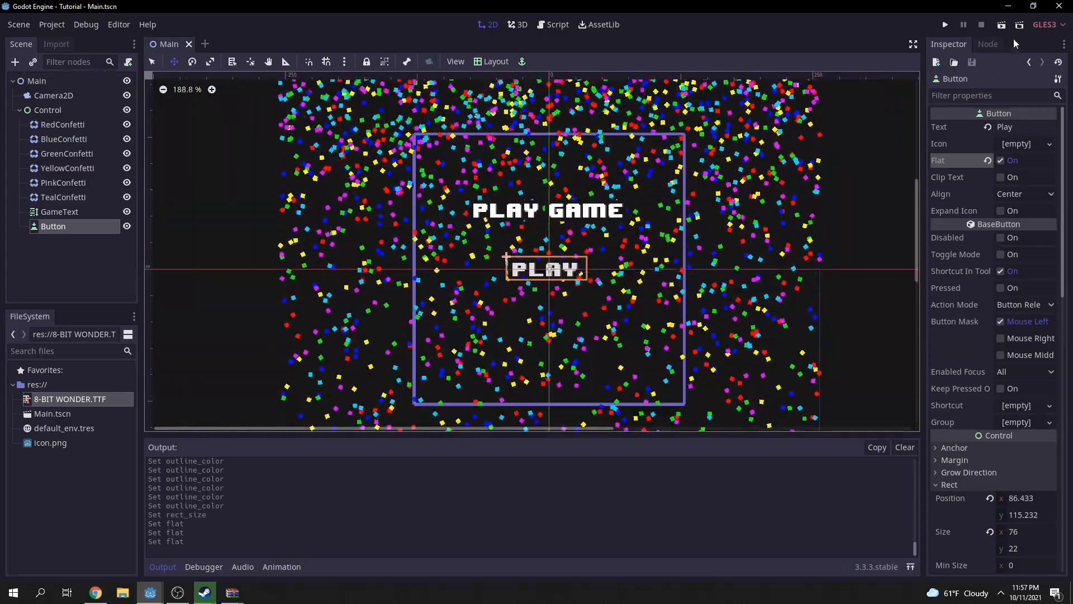
# - Set the Button's Enabled Focus Mode to None, test-running the scene before and after the change
pyautogui.click(1002, 25)
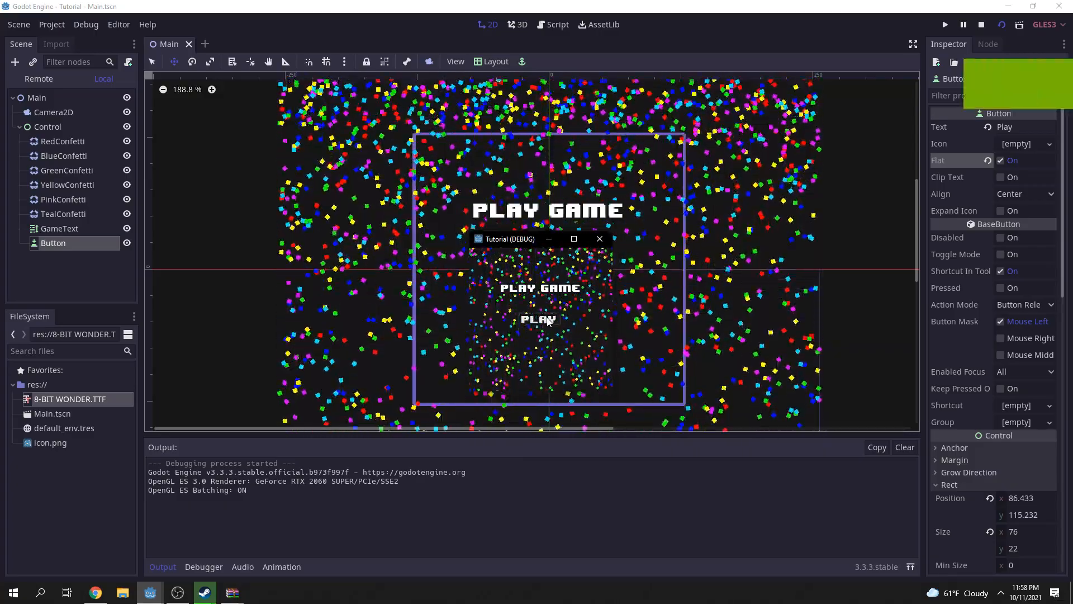
pyautogui.click(600, 239)
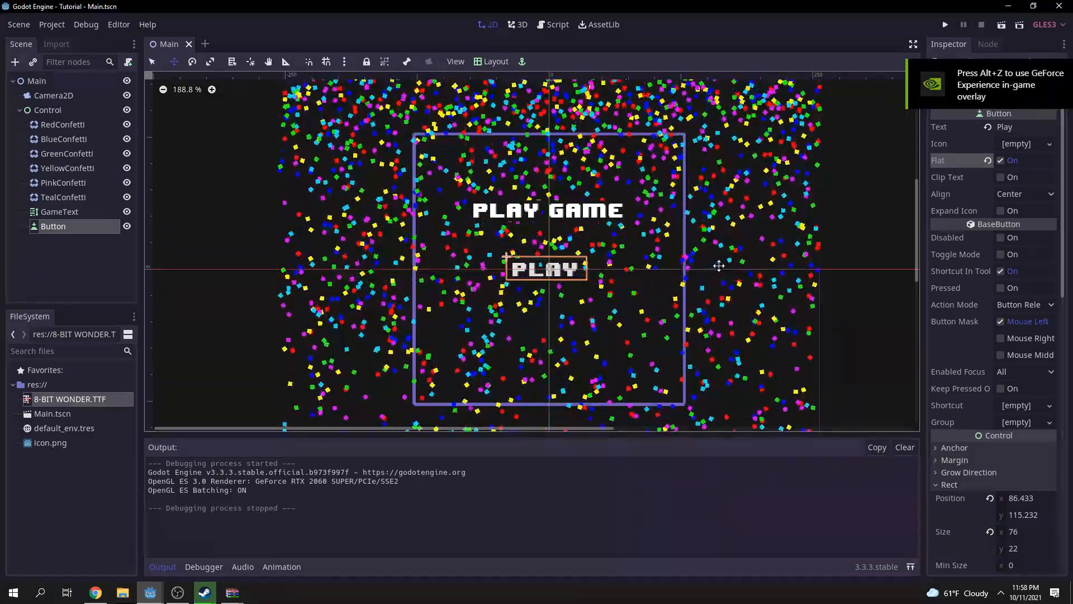
pyautogui.click(1011, 371)
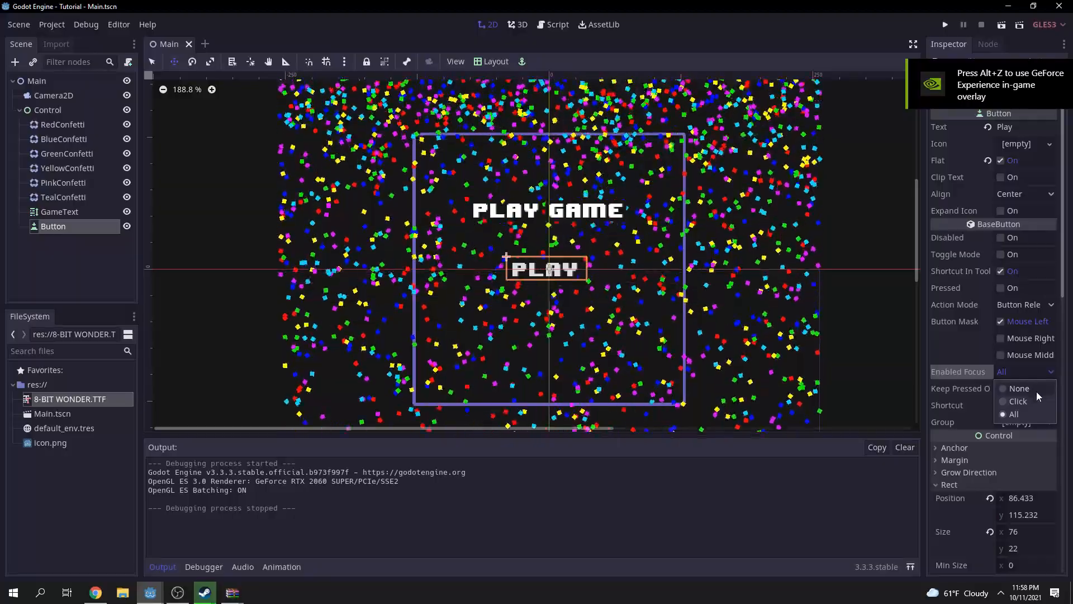
pyautogui.click(1035, 389)
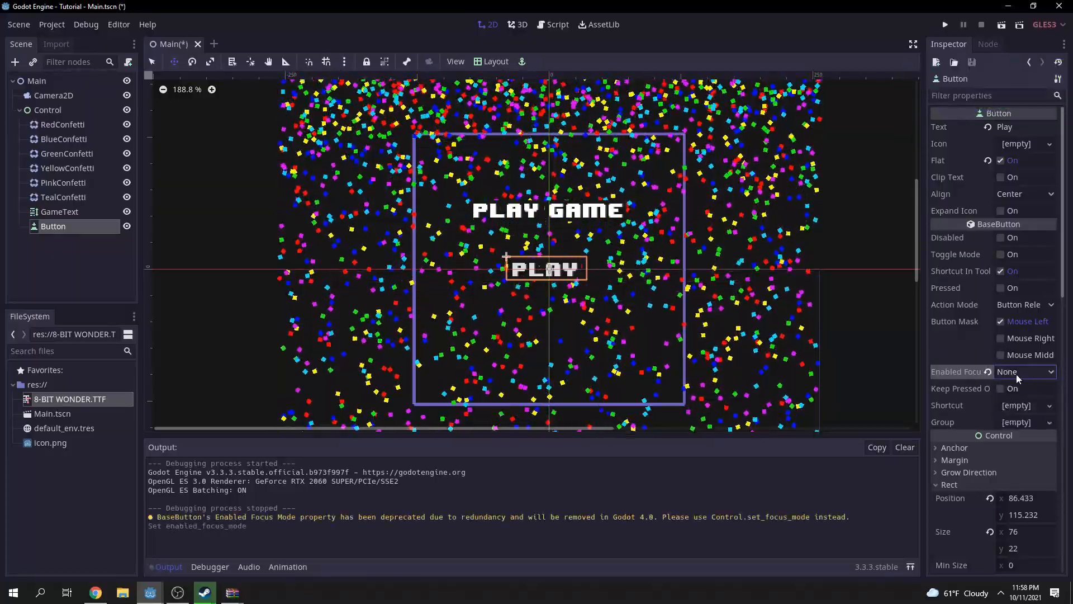
pyautogui.click(1002, 25)
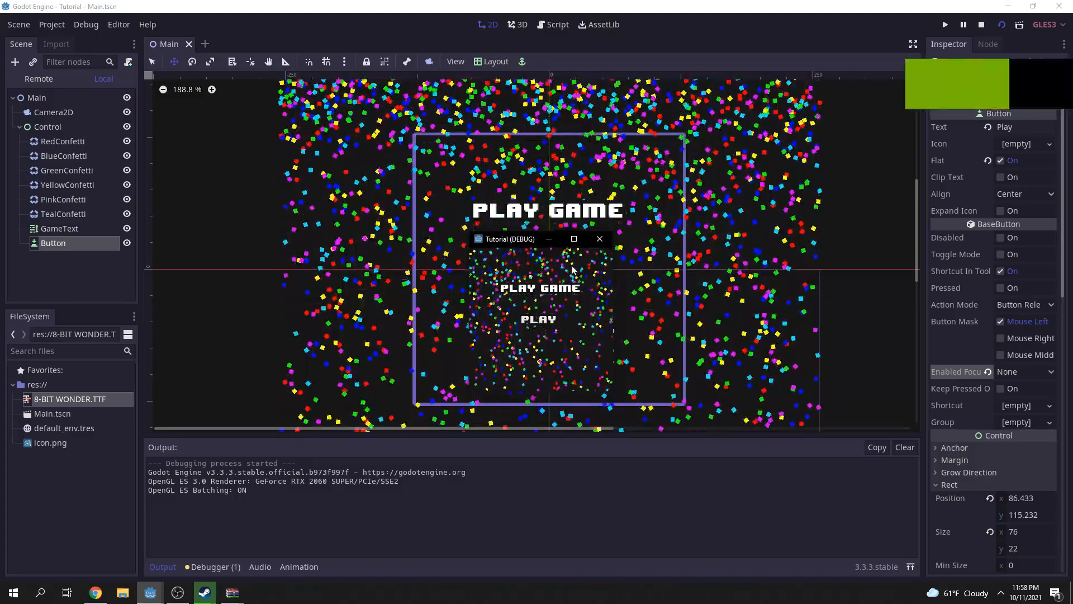
pyautogui.click(600, 239)
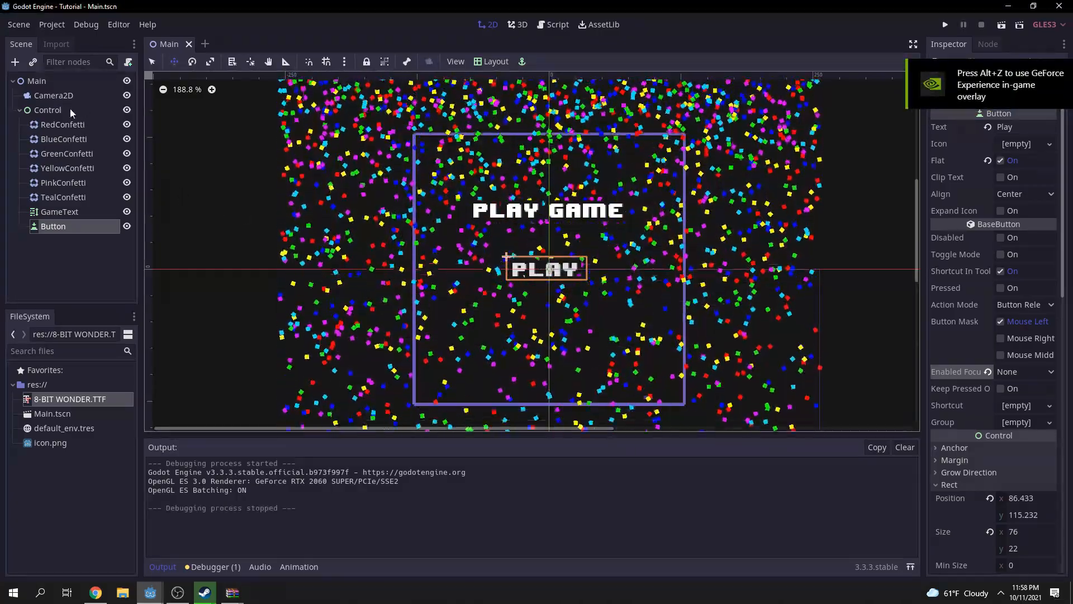
# - Hide all six confetti particle nodes, from RedConfetti to TealConfetti, and save the scene
pyautogui.click(89, 124)
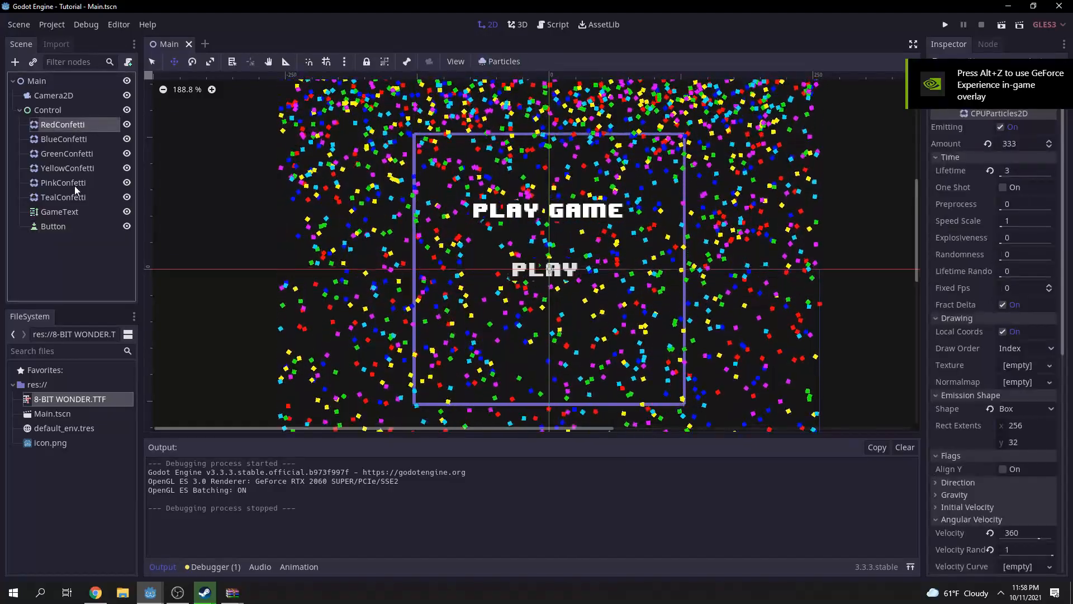
pyautogui.keyDown('shift'); pyautogui.click(72, 198); pyautogui.keyUp('shift')
pyautogui.click(127, 125)
pyautogui.moveTo(518, 224); pyautogui.dragTo(441, 292, button='middle')
pyautogui.scroll(-7, 441, 292)
pyautogui.moveTo(659, 315); pyautogui.dragTo(644, 265, button='middle')
pyautogui.hotkey('ctrl', 's')
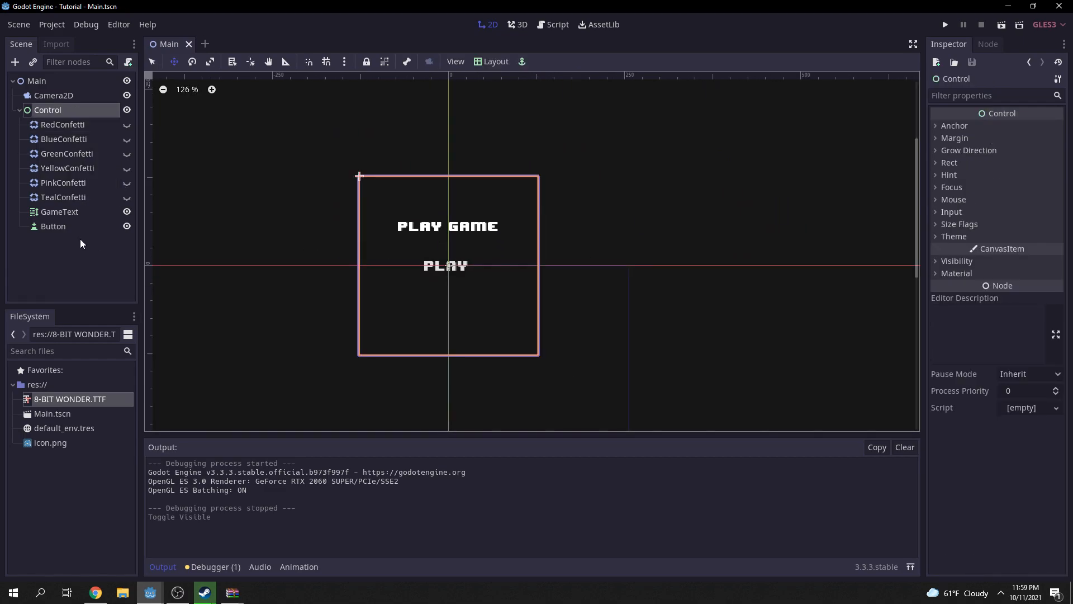
# - Add an Area2D node as a child of the Button
pyautogui.click(56, 225)
pyautogui.click(16, 63)
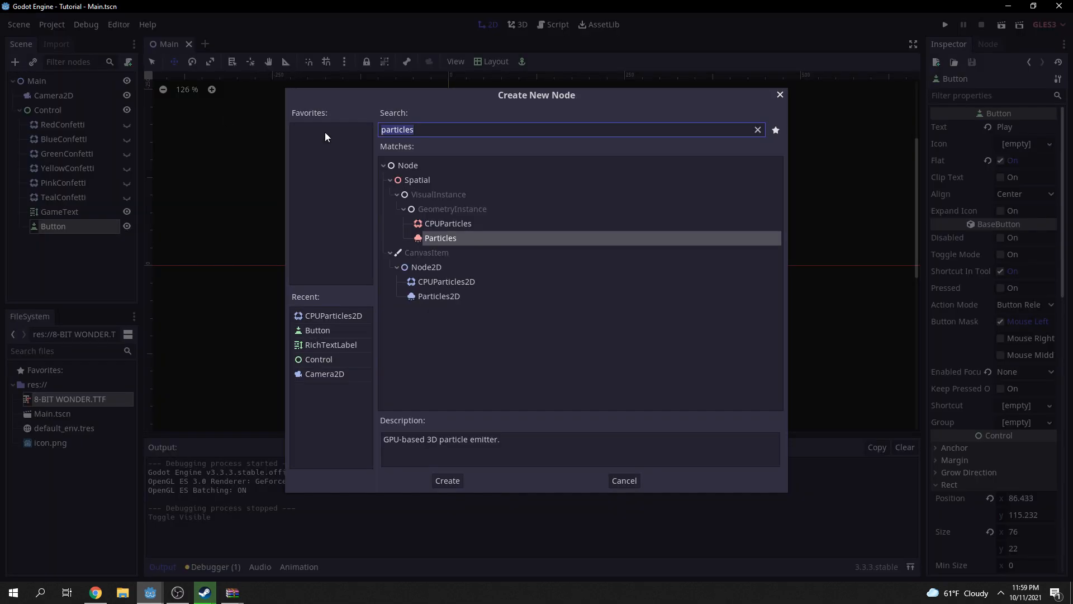
pyautogui.write('Area')
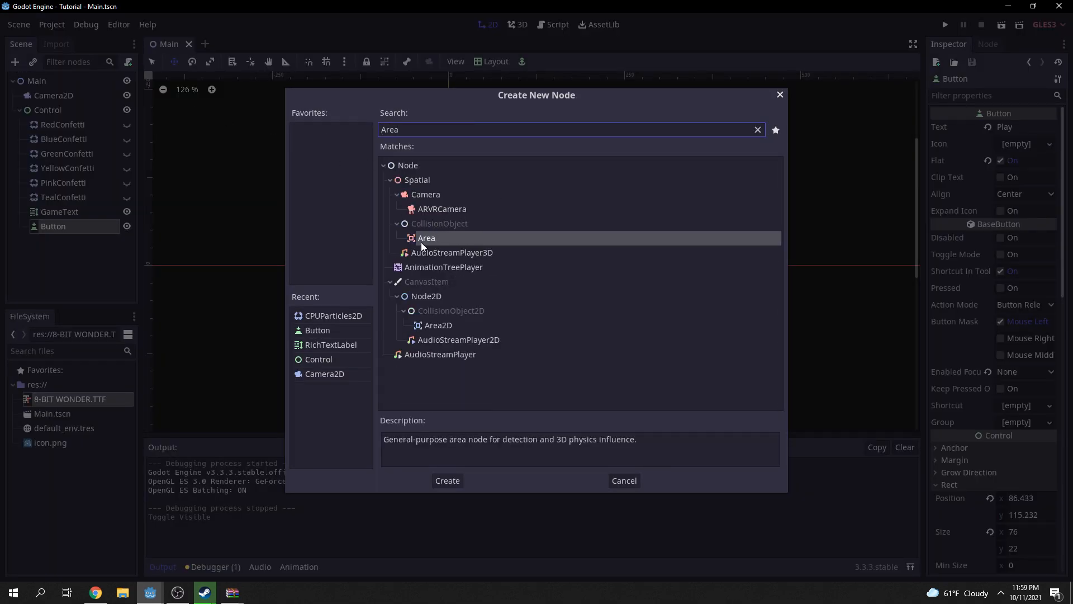
pyautogui.doubleClick(441, 327)
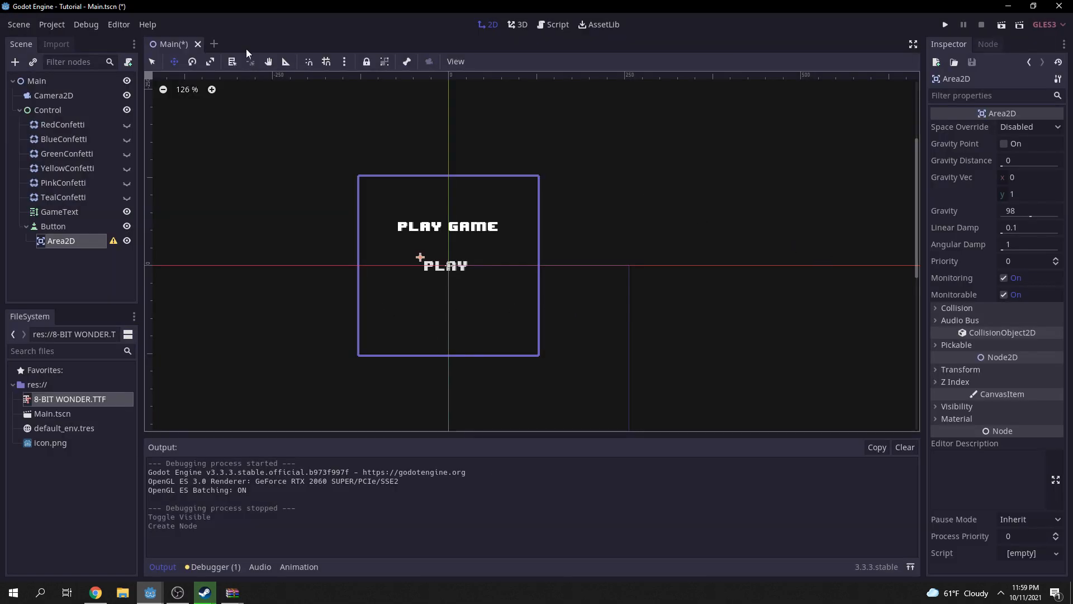
# - Add a CollisionShape2D under the Area2D and give it a new RectangleShape2D
pyautogui.click(11, 66)
pyautogui.write('col')
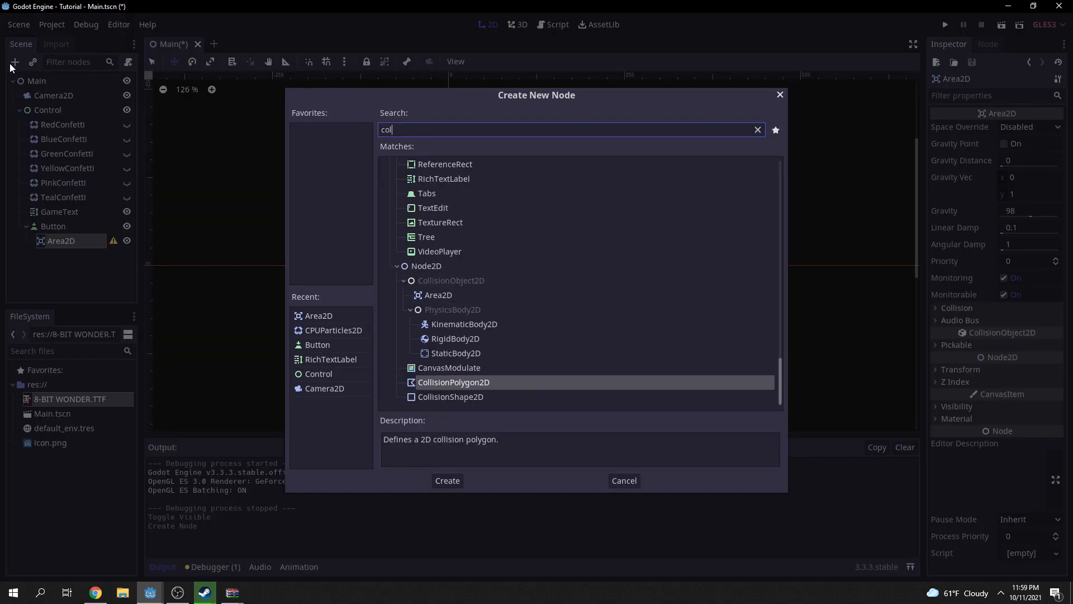
pyautogui.doubleClick(458, 398)
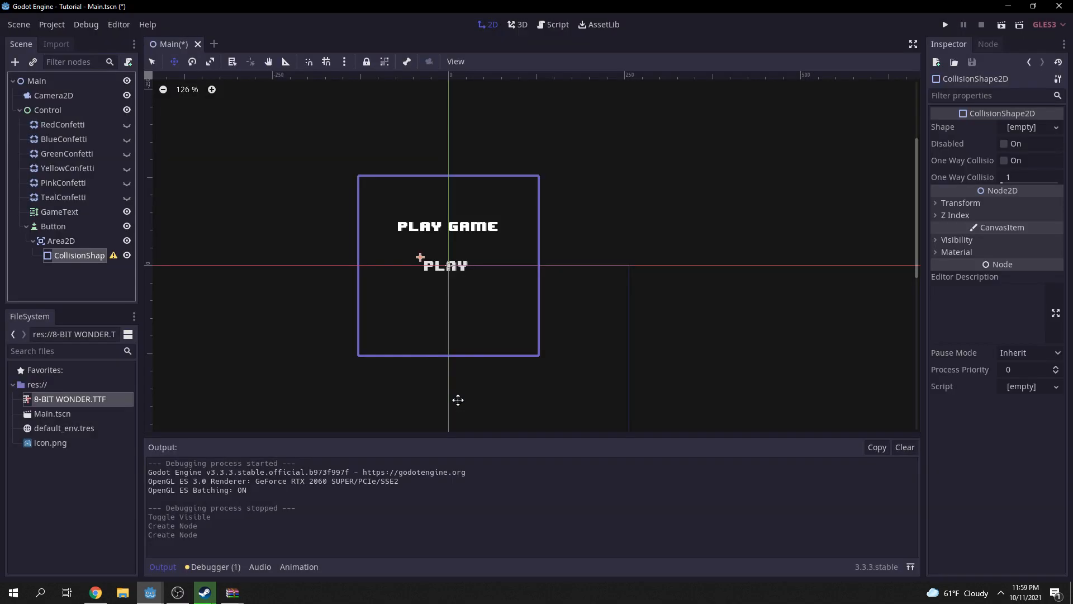
pyautogui.click(1022, 127)
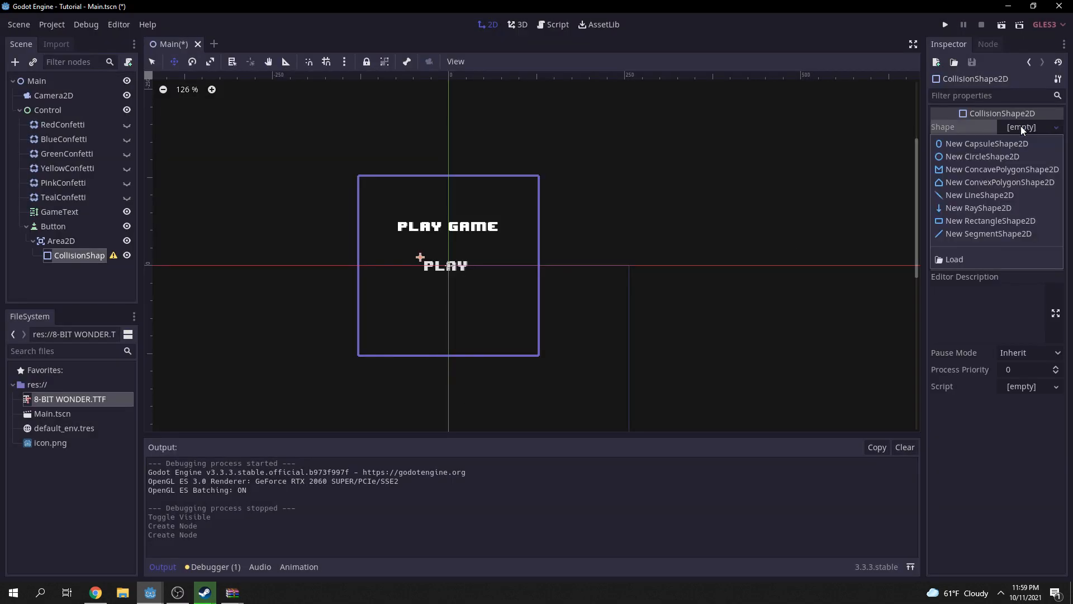
pyautogui.click(973, 221)
# - Widen the rectangular collision shape to roughly the Button's width and select its parent Area2D
pyautogui.scroll(1, 430, 258)
pyautogui.scroll(4, 430, 258)
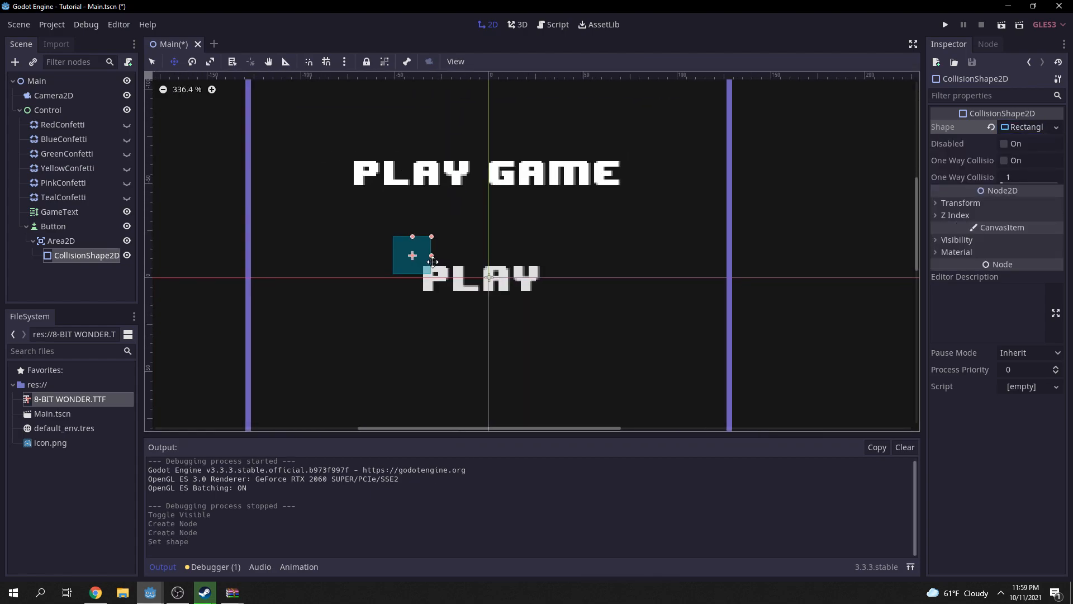
pyautogui.moveTo(433, 255); pyautogui.dragTo(493, 255)
pyautogui.click(79, 227)
pyautogui.click(76, 239)
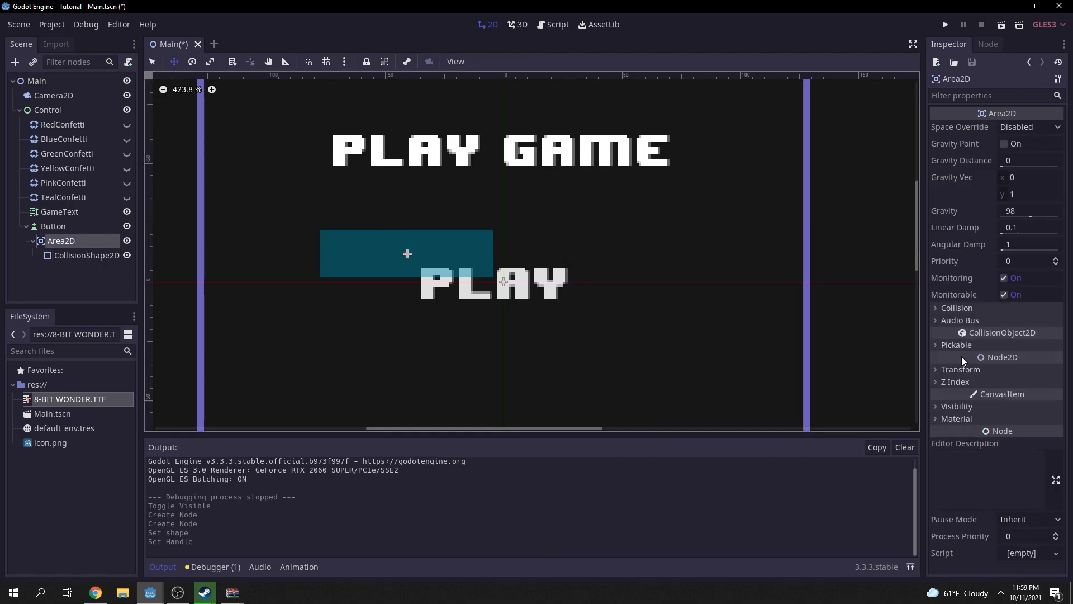
# - Move the Area2D onto the PLAY text and resize its rectangular collision shape to cover the whole word
pyautogui.click(961, 370)
pyautogui.click(95, 260)
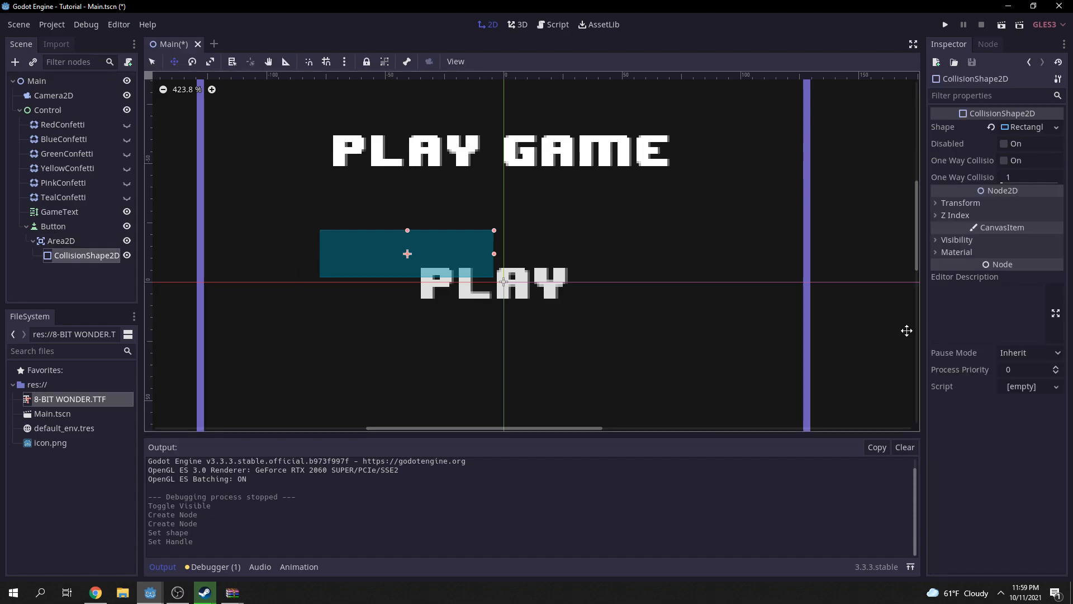
pyautogui.click(58, 240)
pyautogui.press('Up')
pyautogui.click(73, 240)
pyautogui.moveTo(496, 257); pyautogui.dragTo(603, 279)
pyautogui.hotkey('ctrl', 's')
pyautogui.scroll(-3, 640, 267)
pyautogui.click(90, 252)
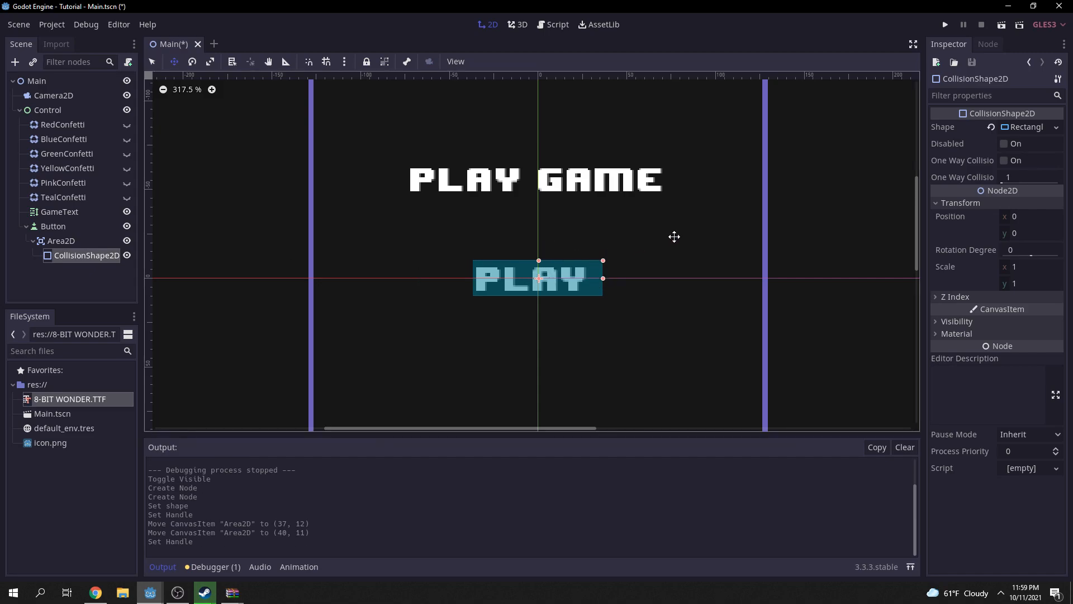
# - Nudge the Area2D left to an x position of 37.823 so it lines up with the Button, and save the scene
pyautogui.click(56, 226)
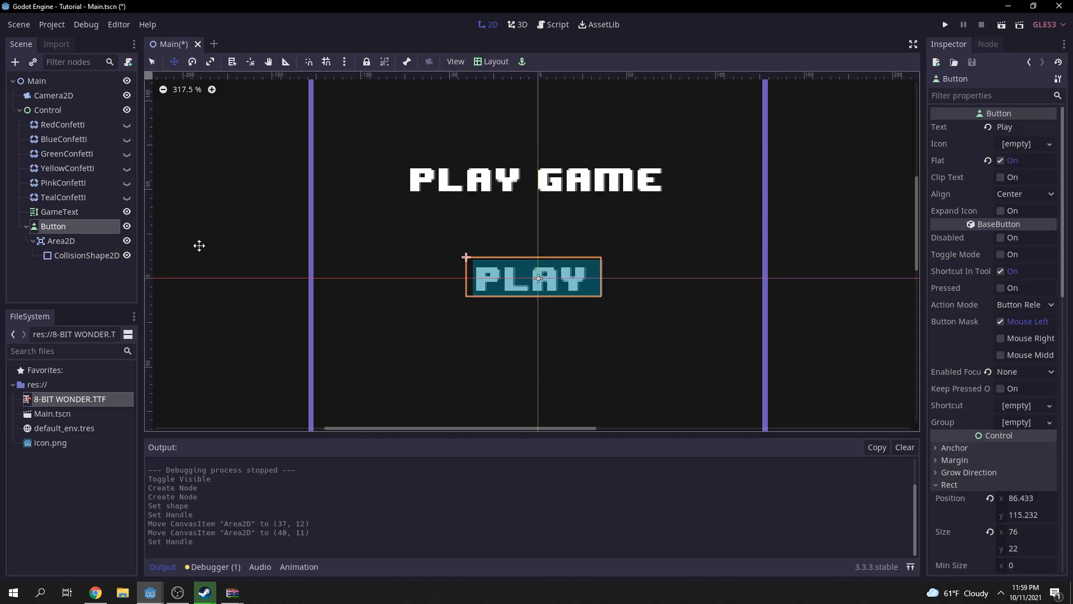
pyautogui.click(112, 244)
pyautogui.press('Left')
pyautogui.press('Left')
pyautogui.press('Left')
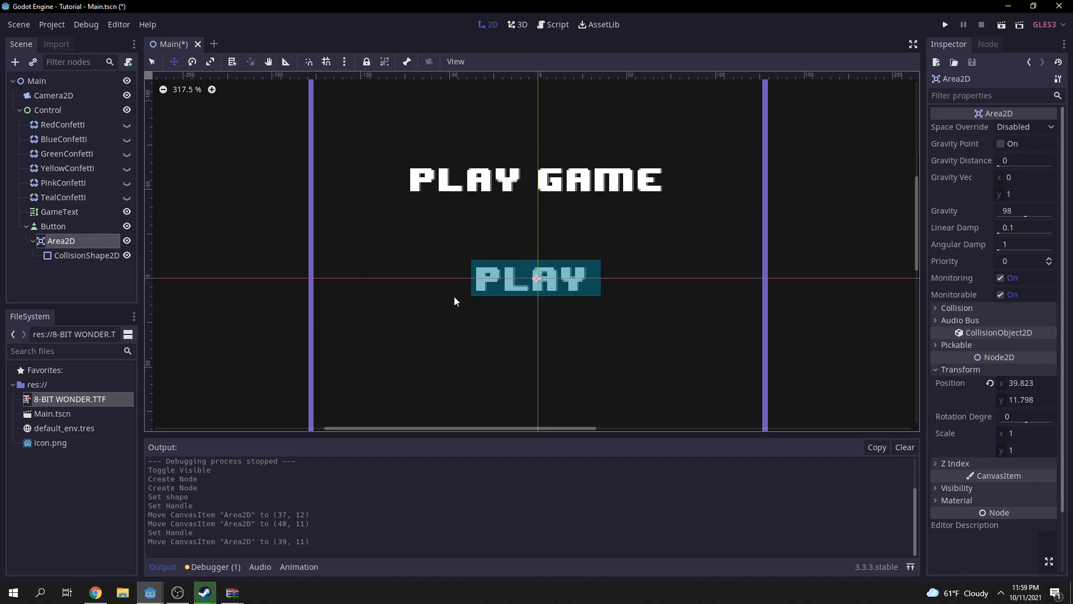
pyautogui.hotkey('ctrl', 's')
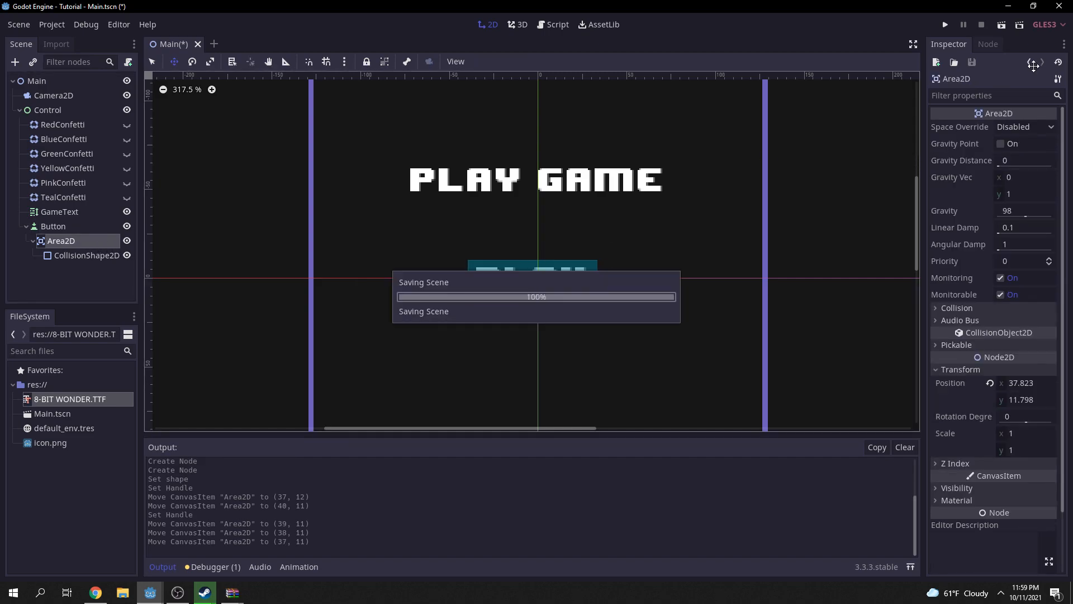
# - Center the Button within its parent using a layout preset and save the scene
pyautogui.click(66, 223)
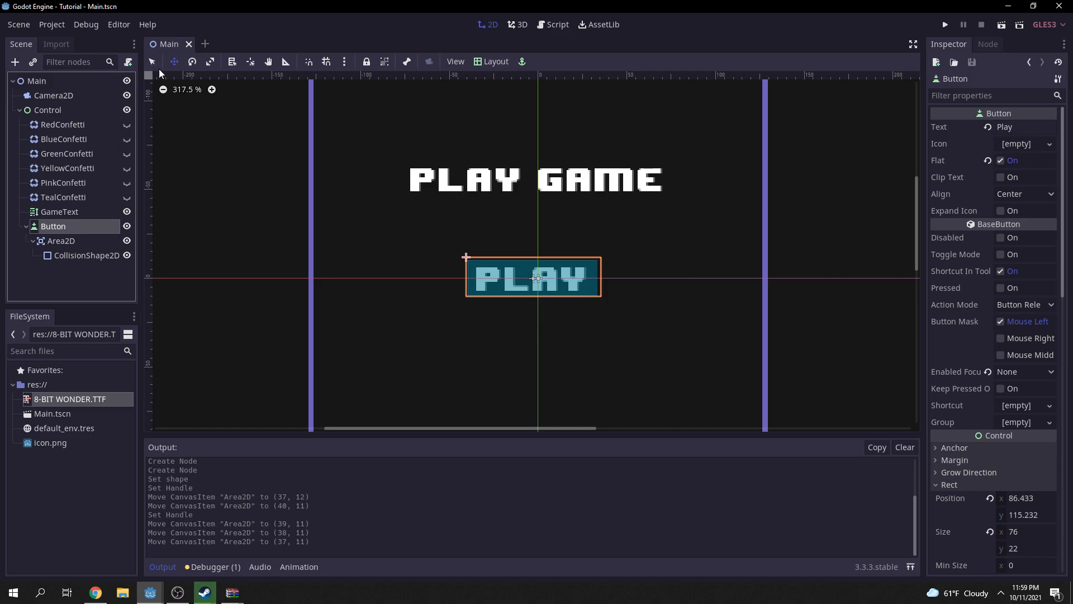
pyautogui.click(492, 61)
pyautogui.click(501, 193)
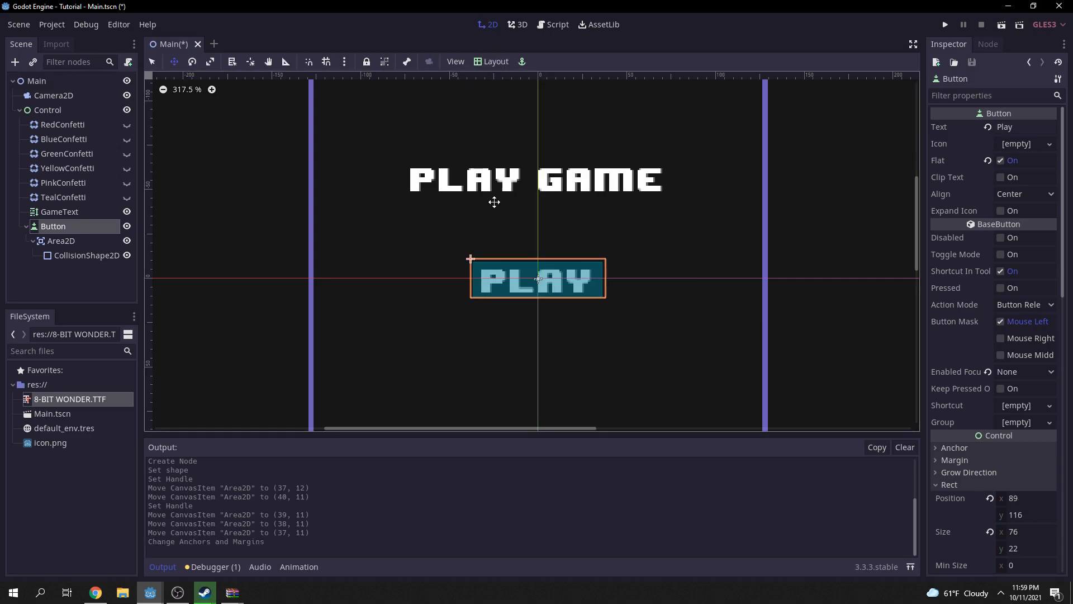
pyautogui.click(76, 241)
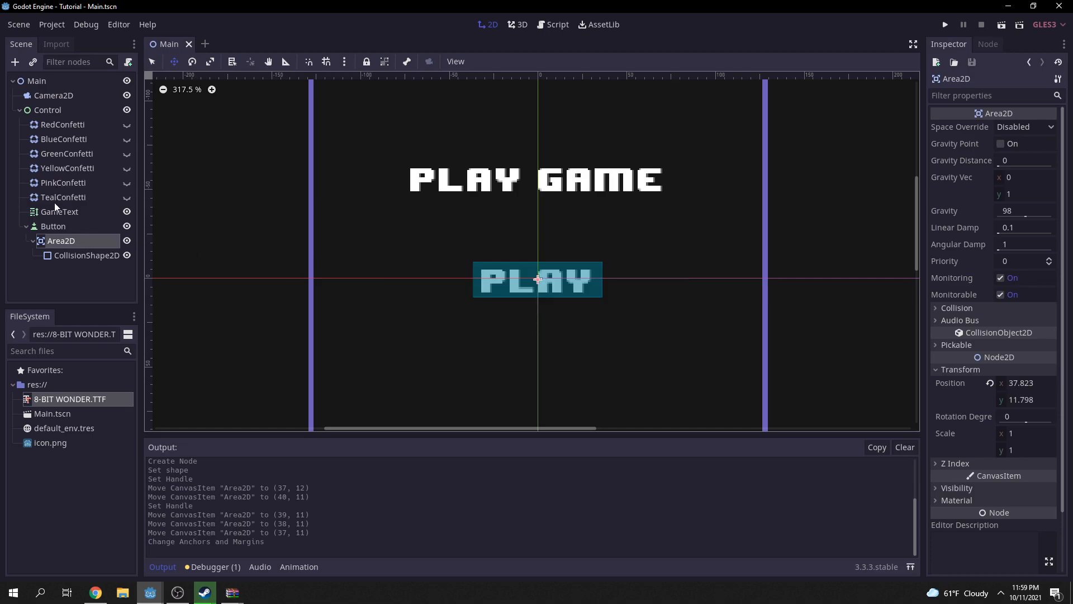
pyautogui.click(65, 227)
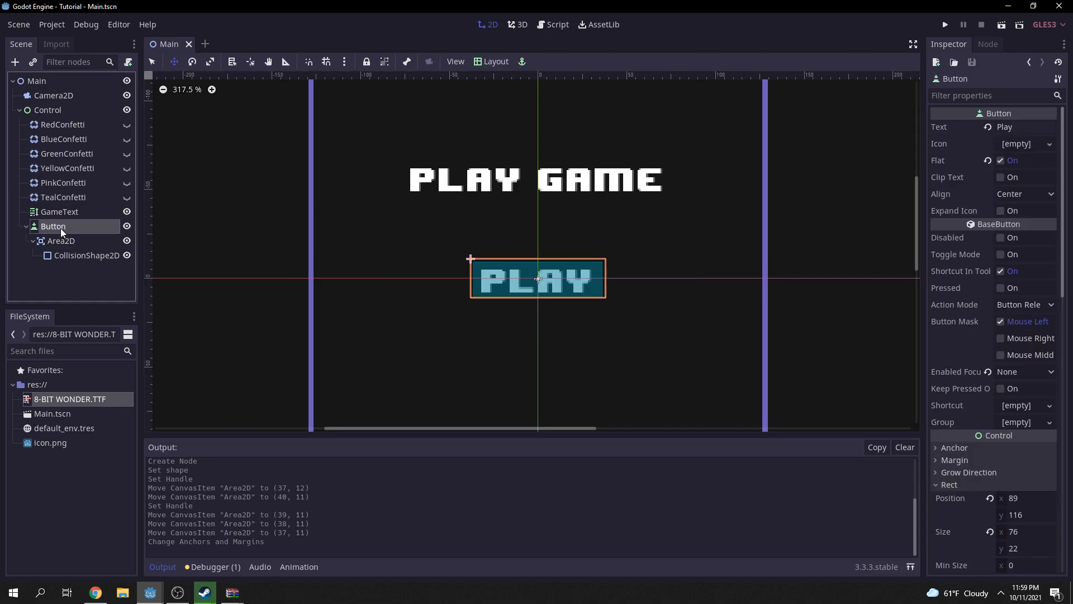
# - Add an Area2D node directly under Main and rename it MouseArea
pyautogui.click(38, 83)
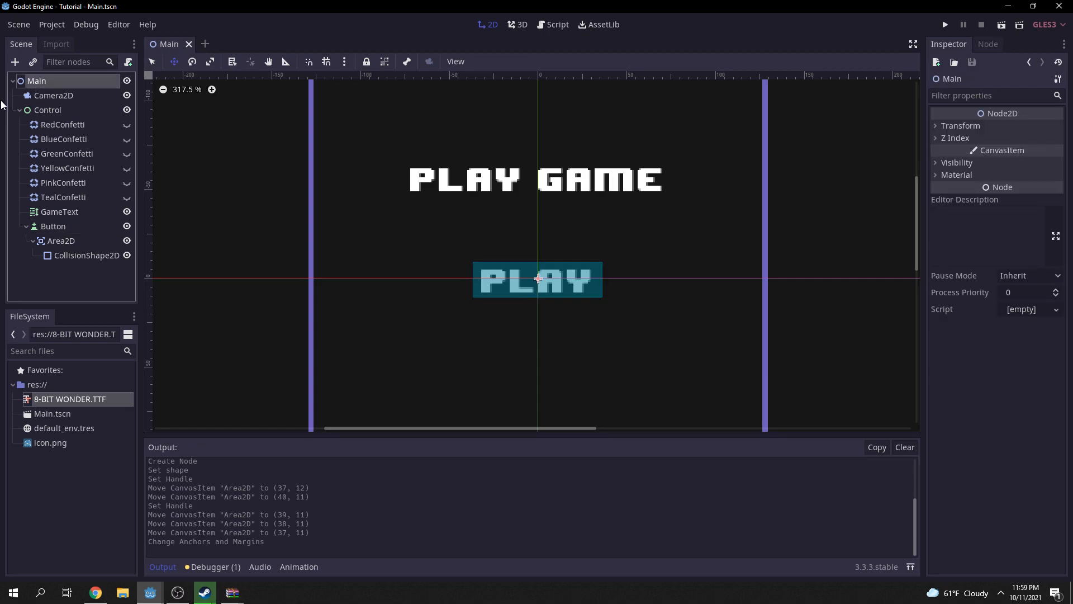
pyautogui.click(15, 62)
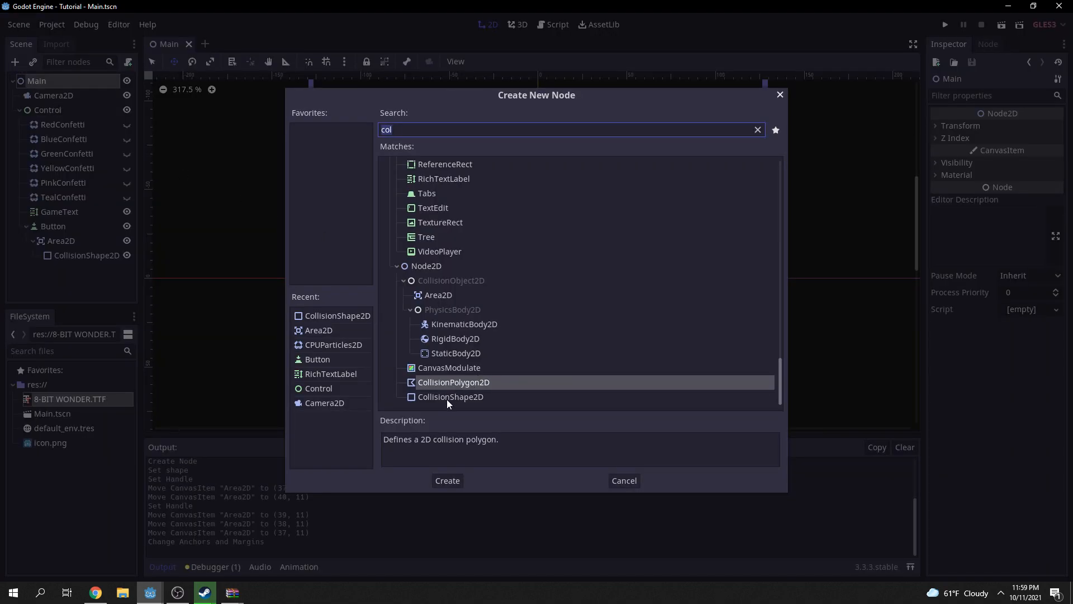
pyautogui.write('area')
pyautogui.doubleClick(447, 330)
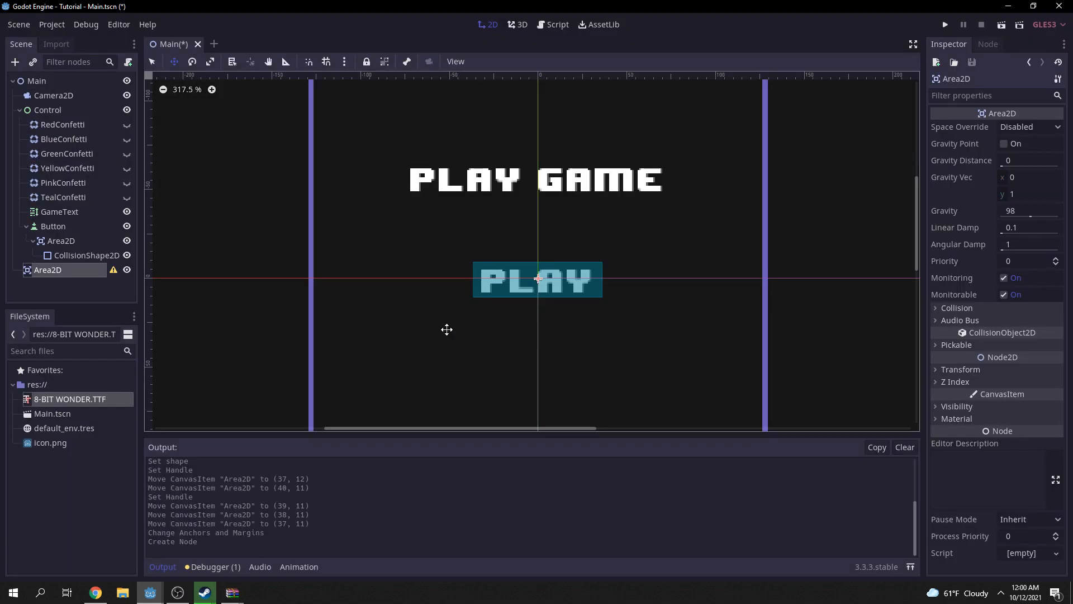
pyautogui.doubleClick(71, 269)
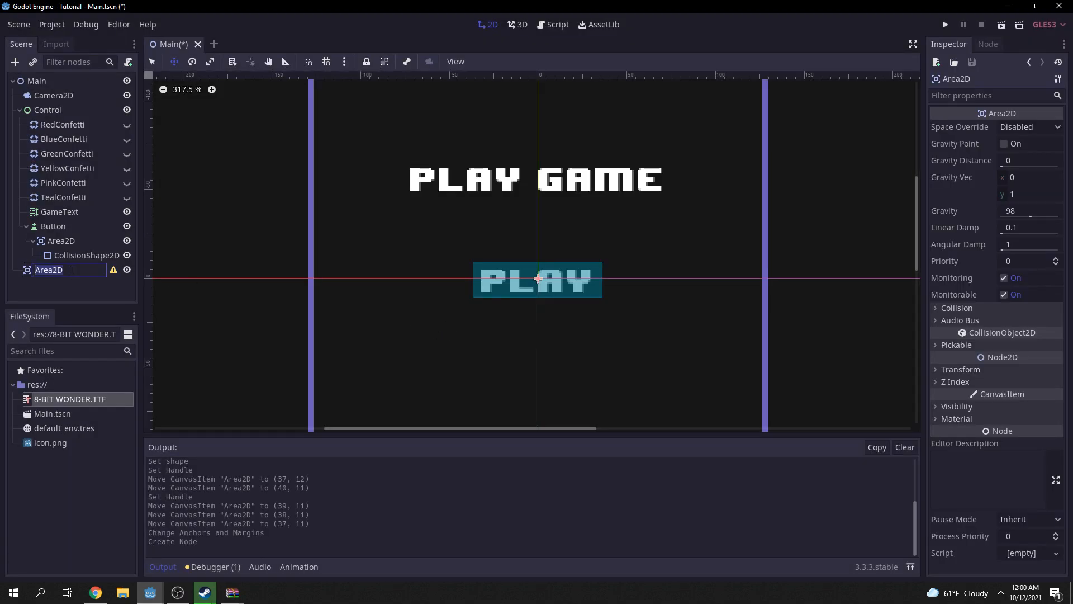
pyautogui.write('MouseArea')
pyautogui.press('Return')
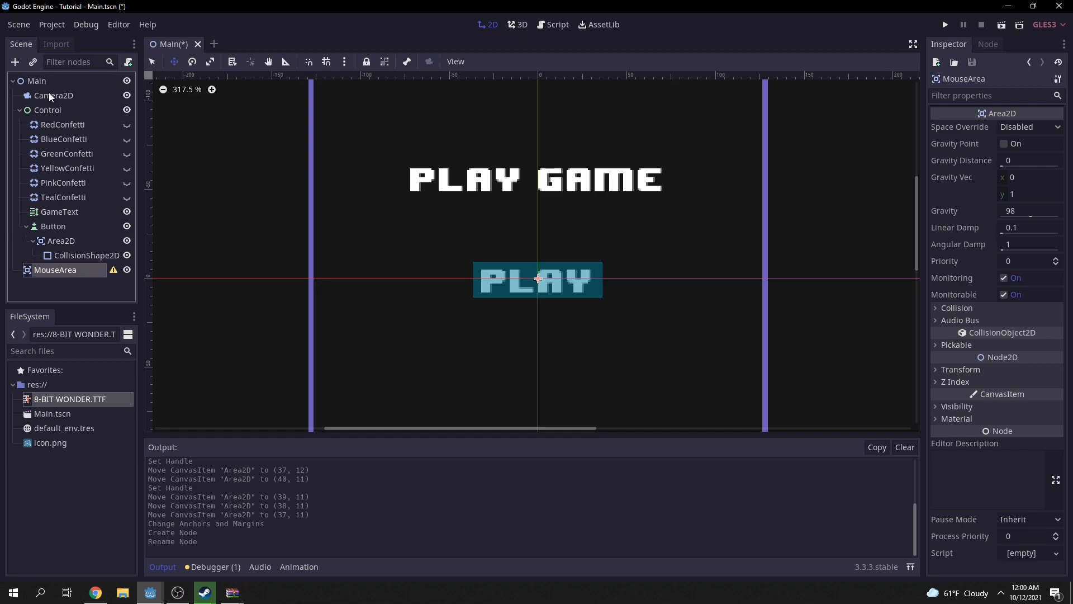
# - Add a CollisionShape2D under MouseArea and give it a new CircleShape2D
pyautogui.click(16, 63)
pyautogui.write('Coll')
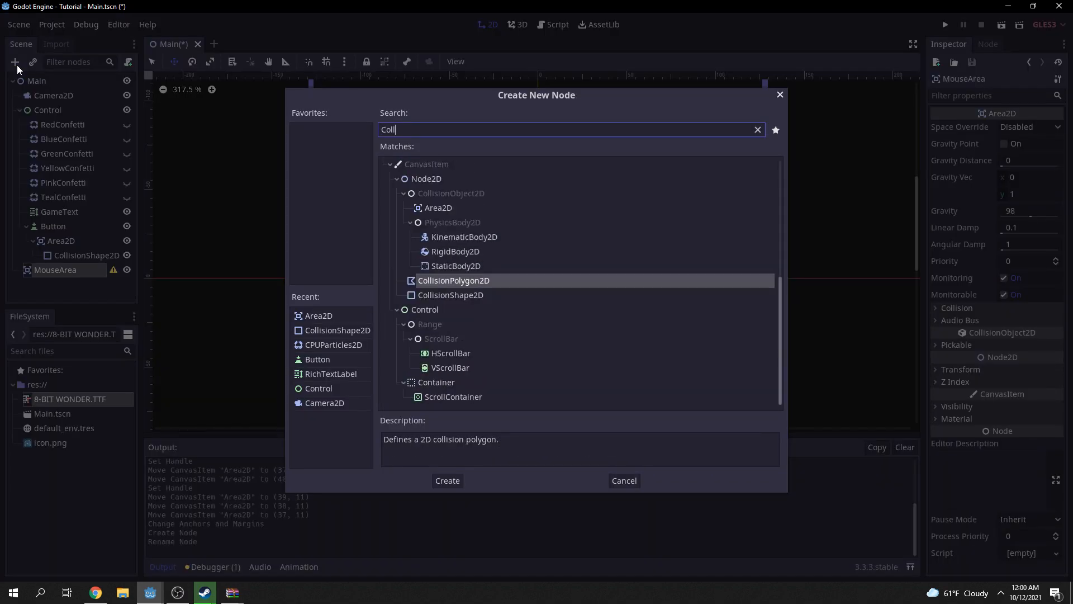
pyautogui.doubleClick(455, 294)
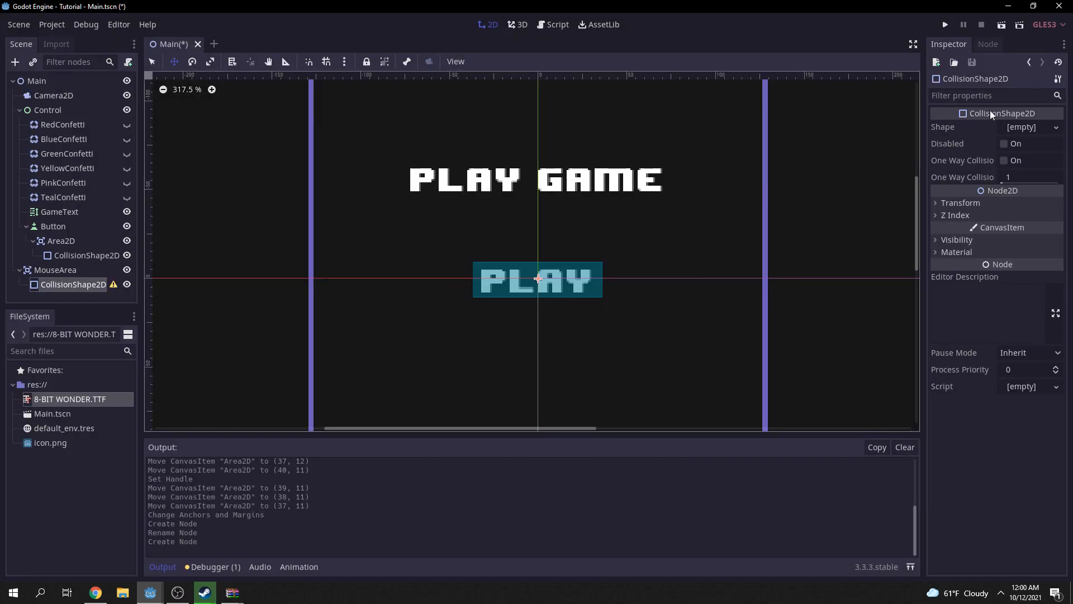
pyautogui.click(1021, 127)
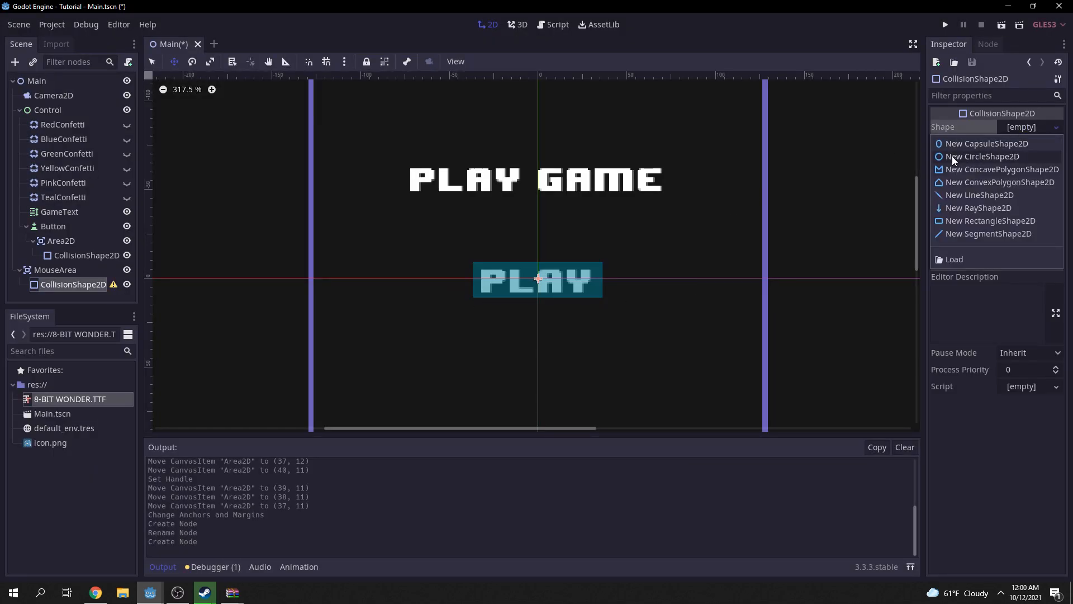
pyautogui.click(960, 158)
# - Shrink MouseArea's circular collision shape to a tiny radius around the scene origin and save the scene
pyautogui.scroll(3, 536, 259)
pyautogui.scroll(3, 536, 260)
pyautogui.moveTo(568, 274); pyautogui.dragTo(528, 274)
pyautogui.scroll(-6, 603, 221)
pyautogui.hotkey('ctrl', 's')
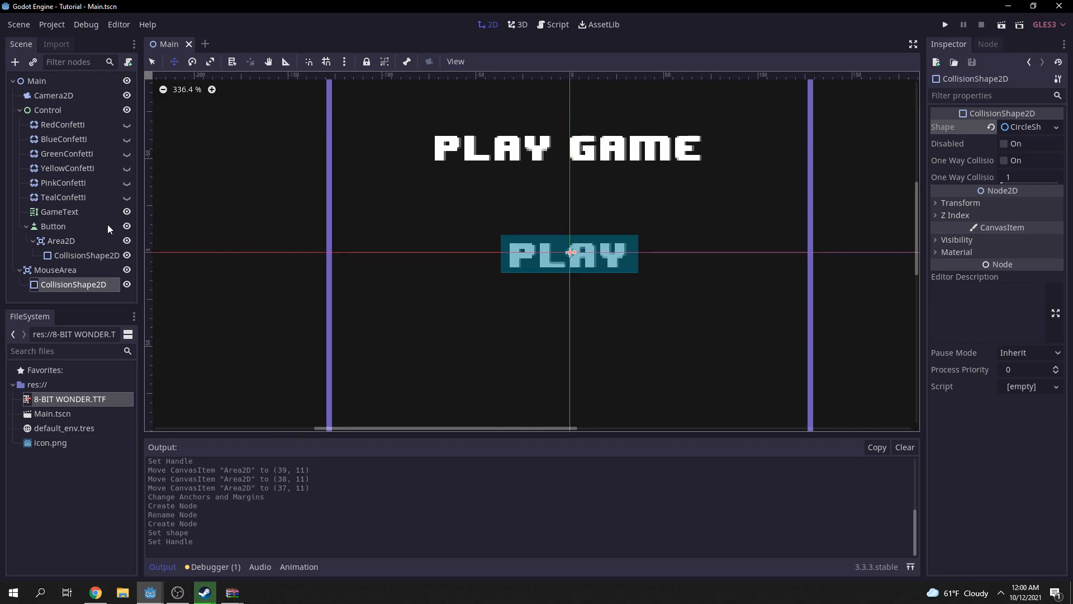
# - Group the Button's Area2D with its collision shape, shift it slightly to position 38.12, 11.204, and save the scene
pyautogui.click(86, 240)
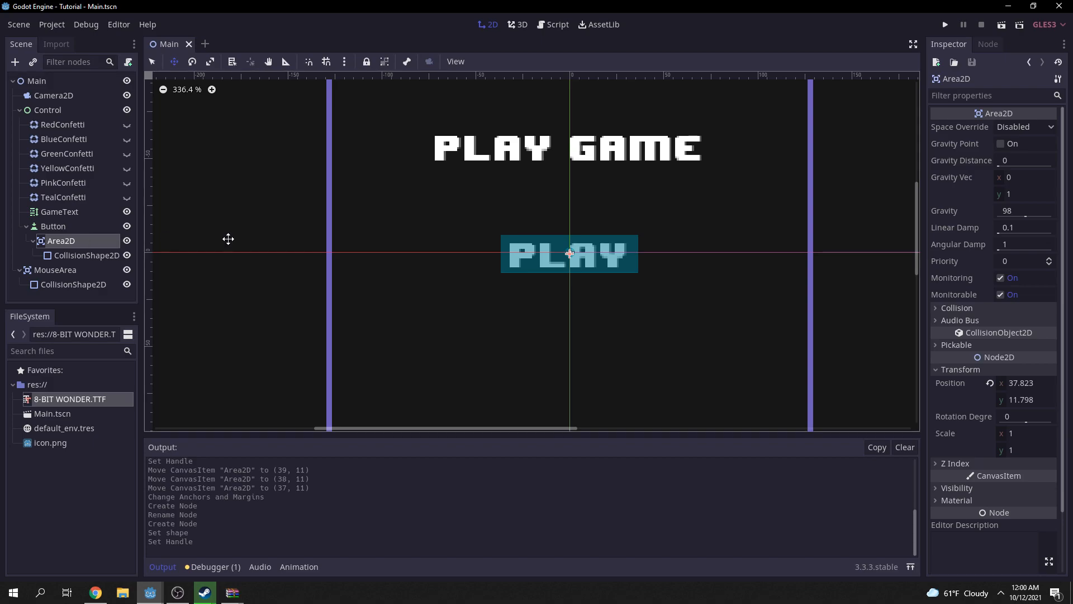
pyautogui.click(387, 64)
pyautogui.moveTo(613, 252)
pyautogui.mouseDown()
pyautogui.moveTo(671, 242)
pyautogui.moveTo(338, 242)
pyautogui.moveTo(625, 252)
pyautogui.moveTo(613, 253)
pyautogui.mouseUp()
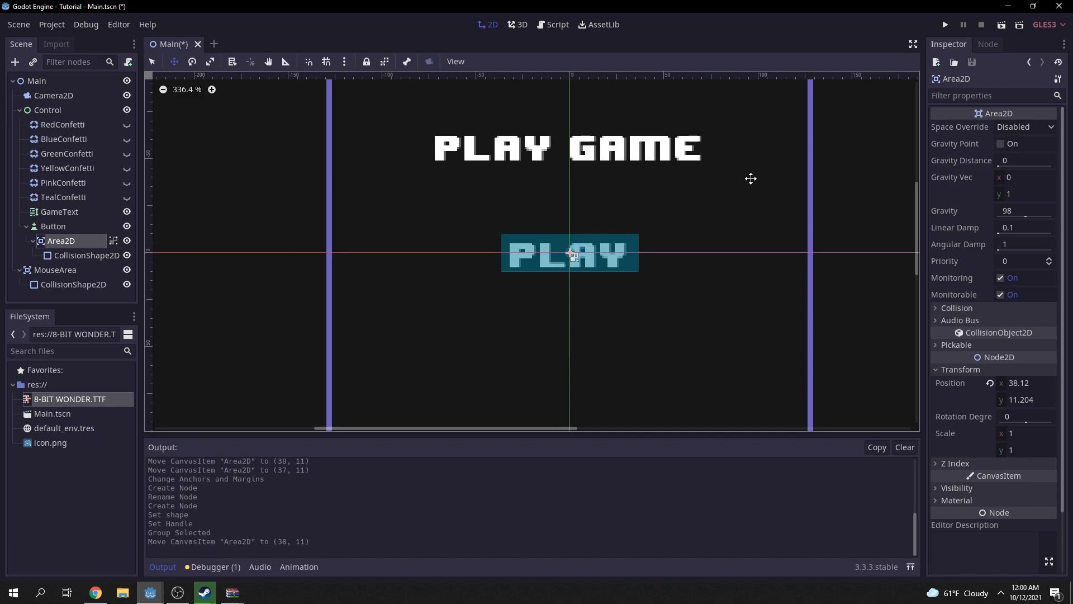
pyautogui.hotkey('ctrl', 's')
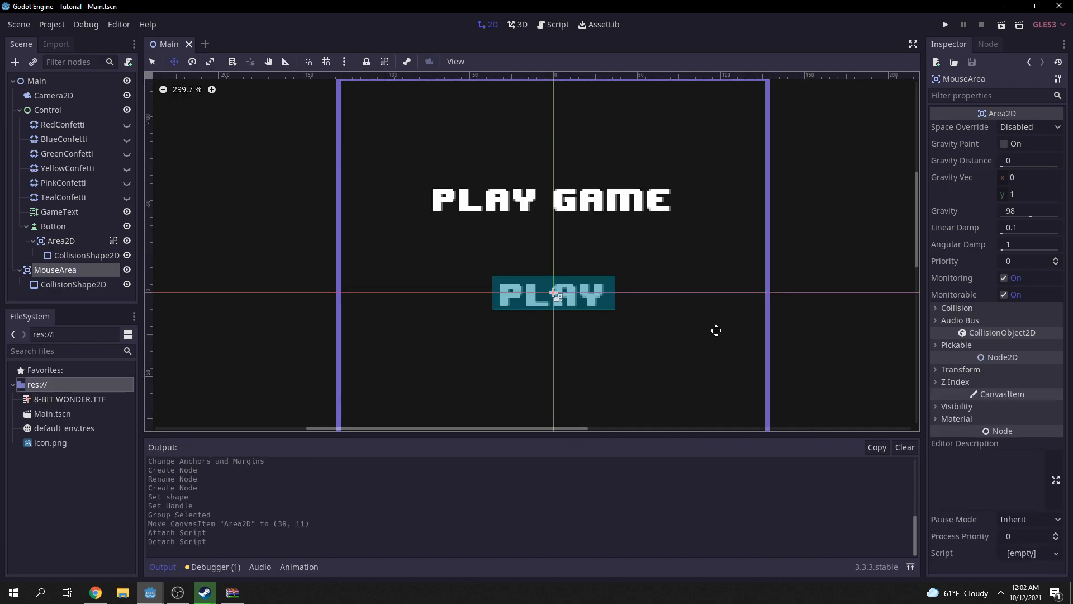
# - Attach a new GDScript named MouseArea.gd to the MouseArea node
pyautogui.click(131, 63)
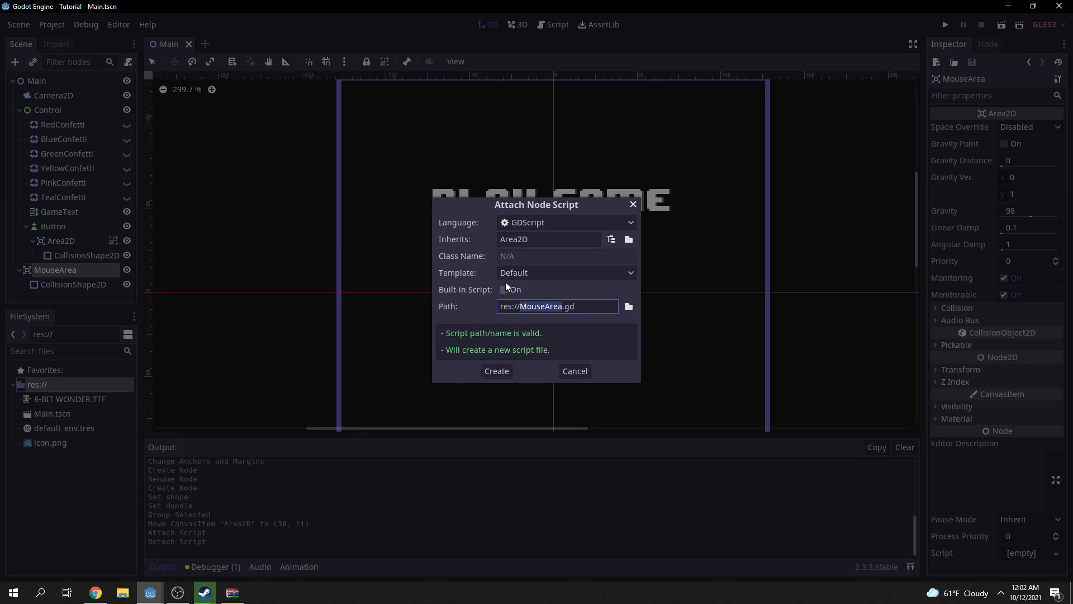
pyautogui.click(499, 371)
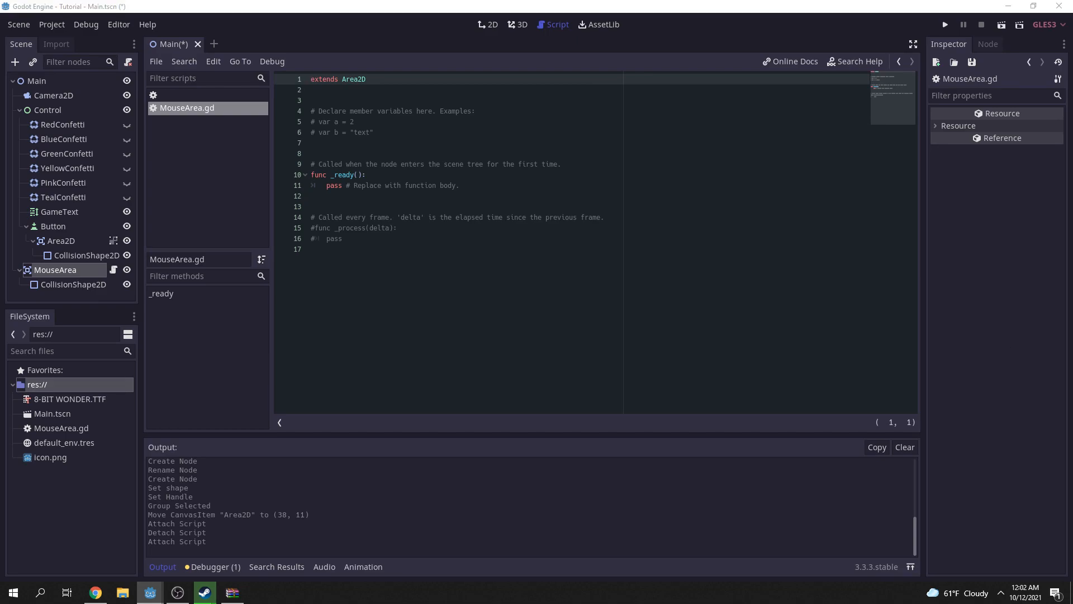
# - Replace the template code with an _input(event) function that sets global_transform.origin to get_global_mouse_position() when event is InputEventMouseMotion, including a commented-out #print(event)
pyautogui.moveTo(635, 318); pyautogui.dragTo(413, 95)
pyautogui.press('BackSpace')
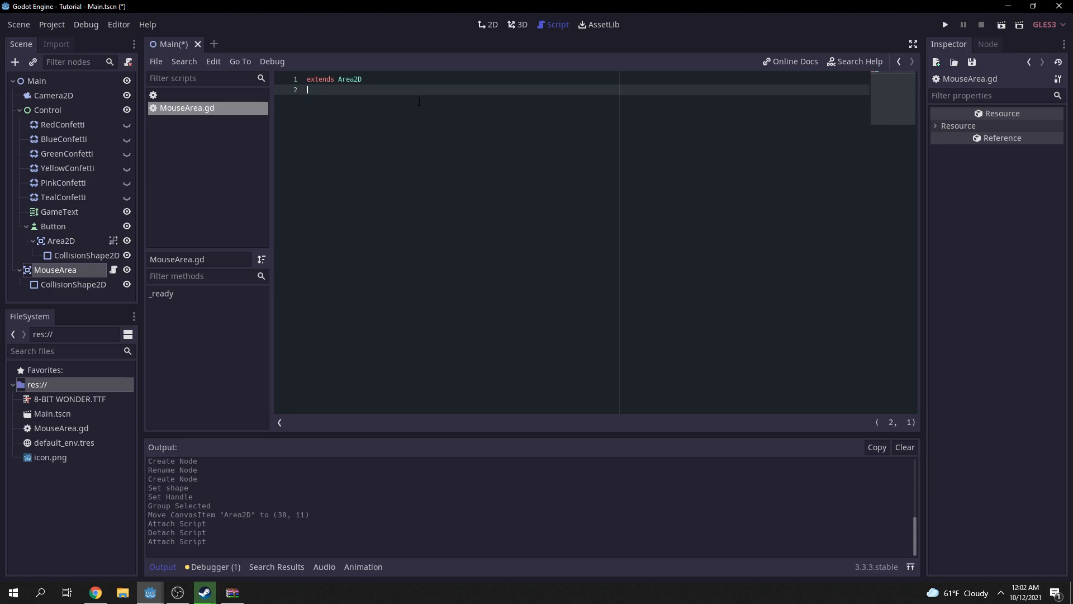
pyautogui.press('Return')
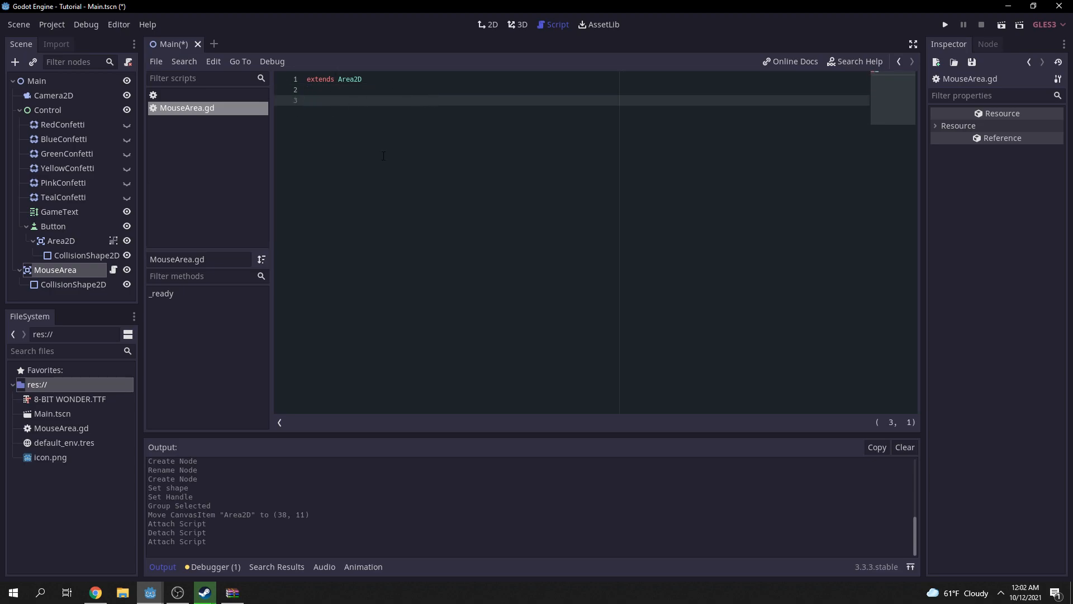
pyautogui.write('func _input(event): \t#print(event) \tif event is InputEventMouseMotion: \t\tglobal_transform.origin = get_global_mouse_position()')
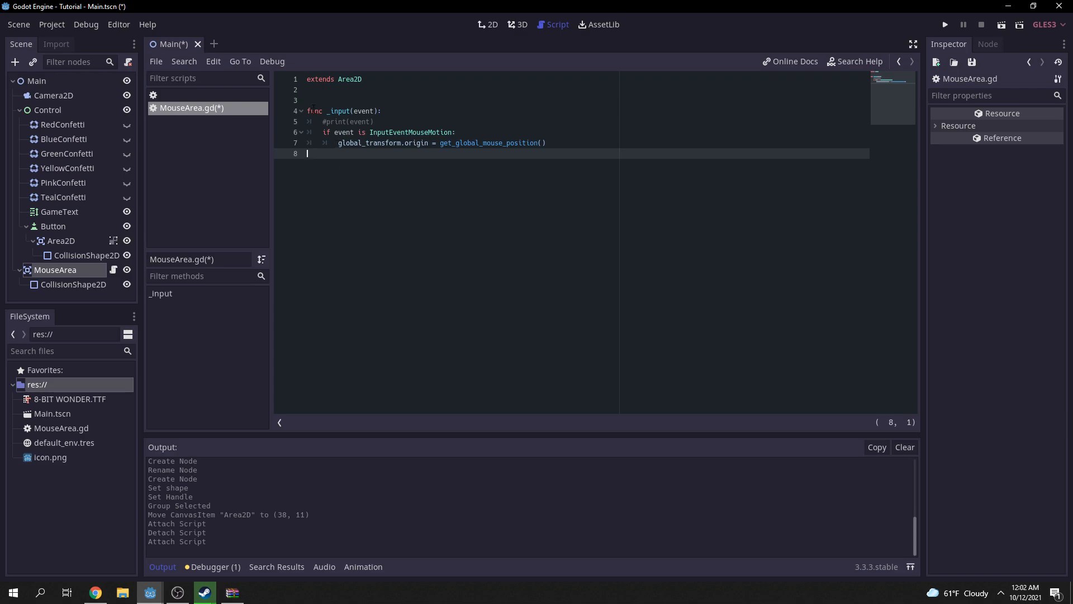
# - Review the _input function line by line: its signature, the InputEventMouseMotion check and the mouse position assignment
pyautogui.click(399, 102)
pyautogui.moveTo(387, 111); pyautogui.dragTo(324, 101)
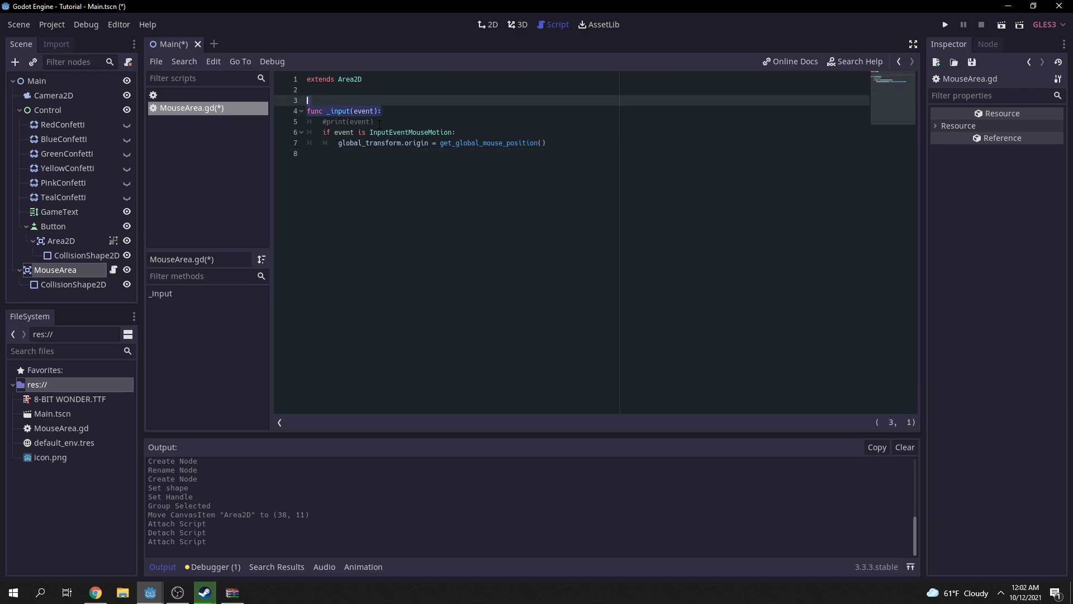
pyautogui.click(395, 113)
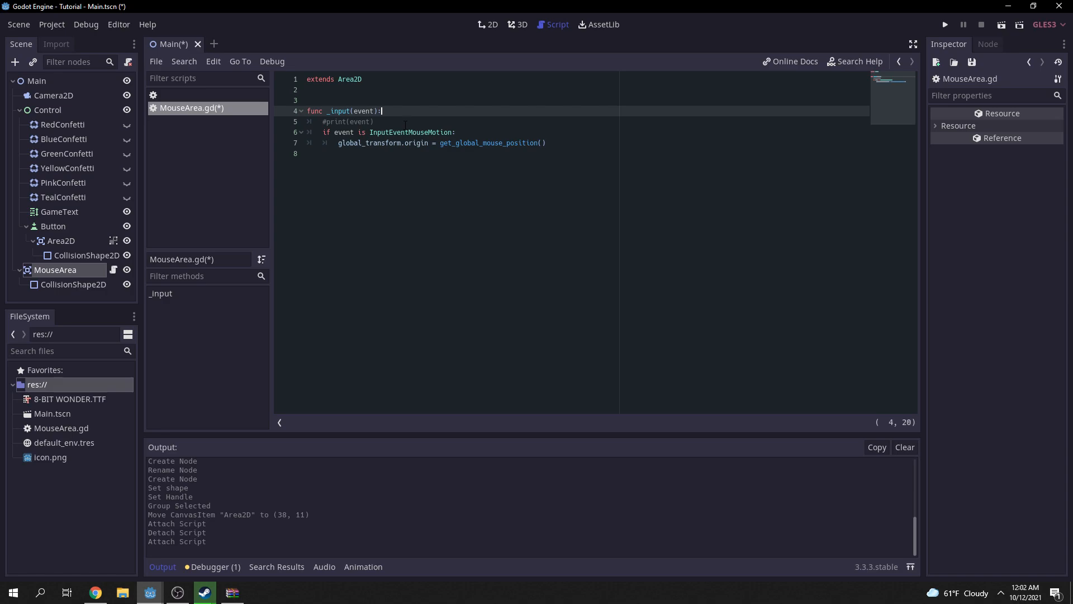
pyautogui.moveTo(322, 133); pyautogui.dragTo(547, 143)
pyautogui.click(558, 143)
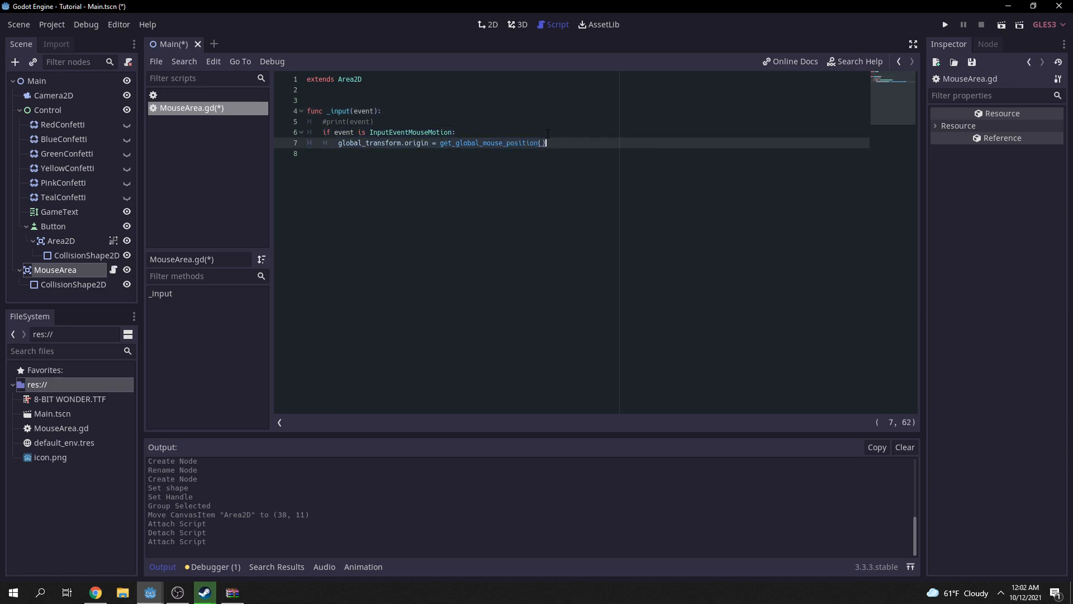
pyautogui.click(480, 132)
pyautogui.moveTo(313, 133); pyautogui.dragTo(455, 132)
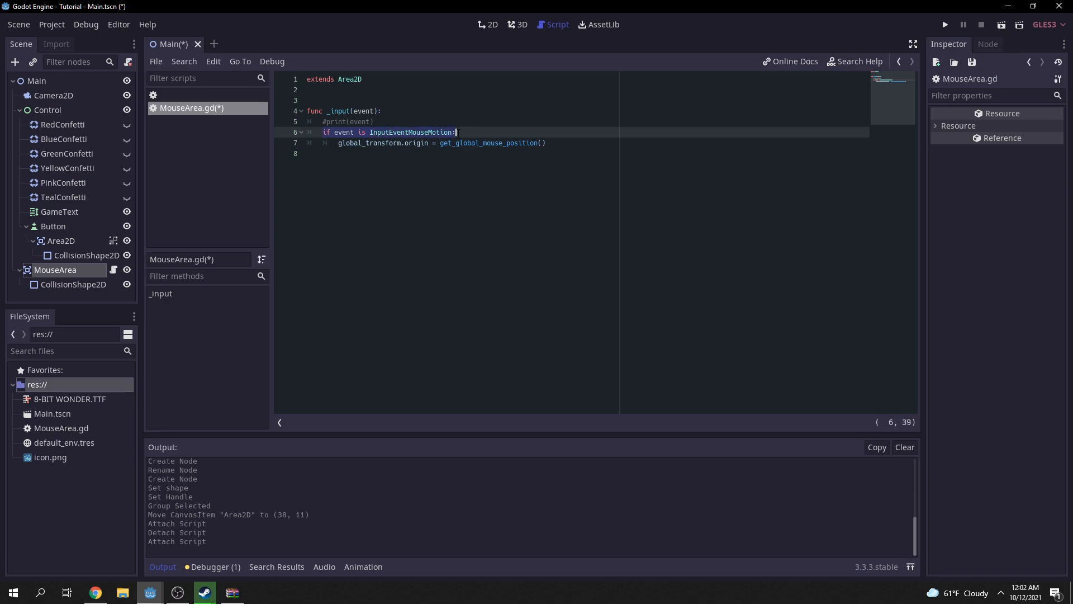
pyautogui.click(354, 143)
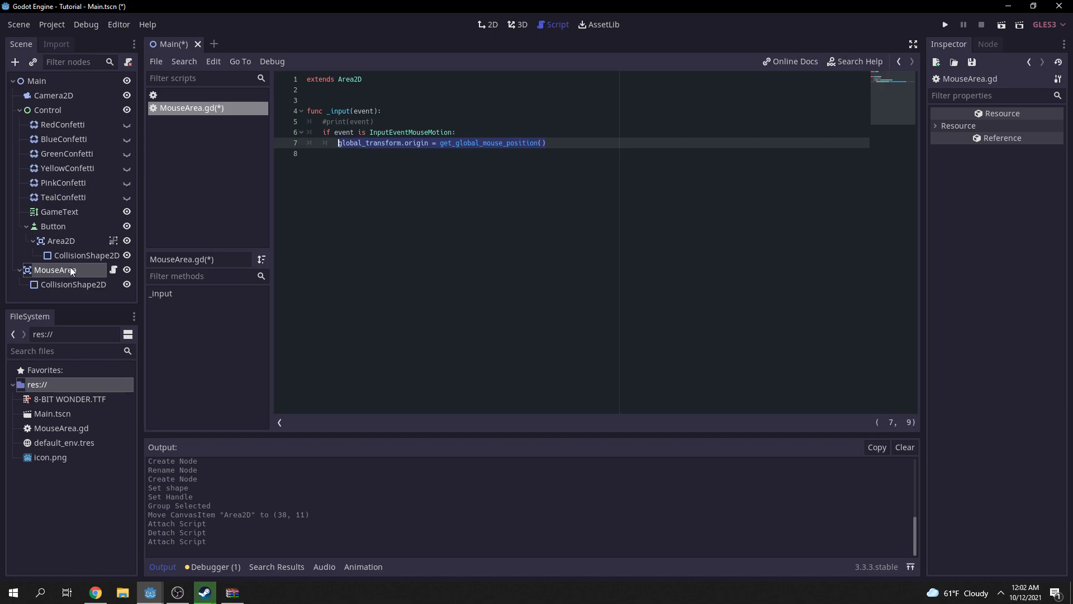
pyautogui.click(420, 143)
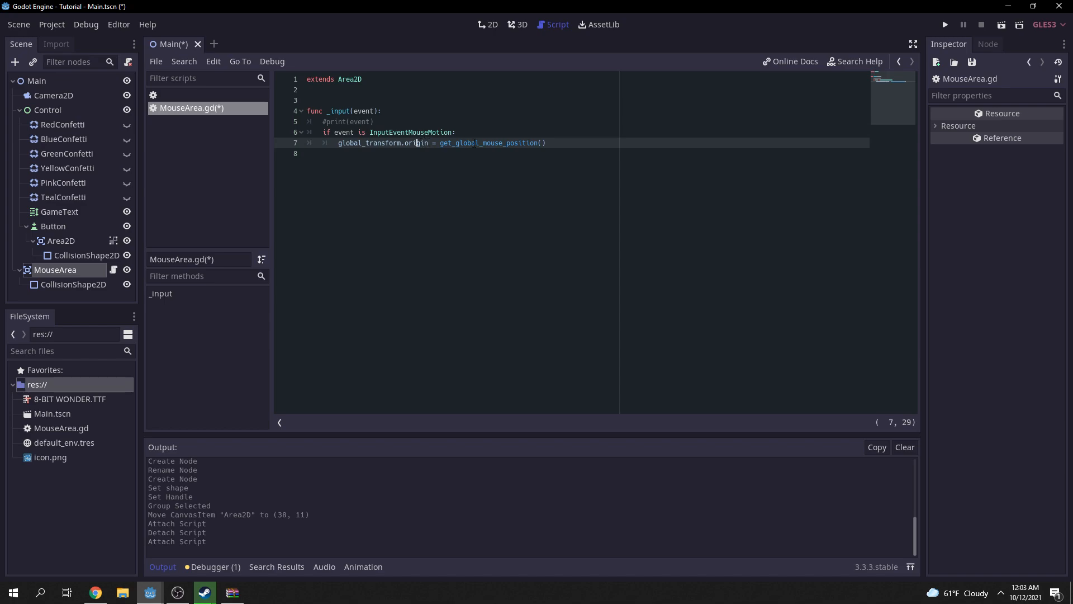
pyautogui.moveTo(548, 143); pyautogui.dragTo(436, 143)
pyautogui.click(550, 144)
# - Run the current scene to test it and close the game window
pyautogui.click(58, 93)
pyautogui.press('F6')
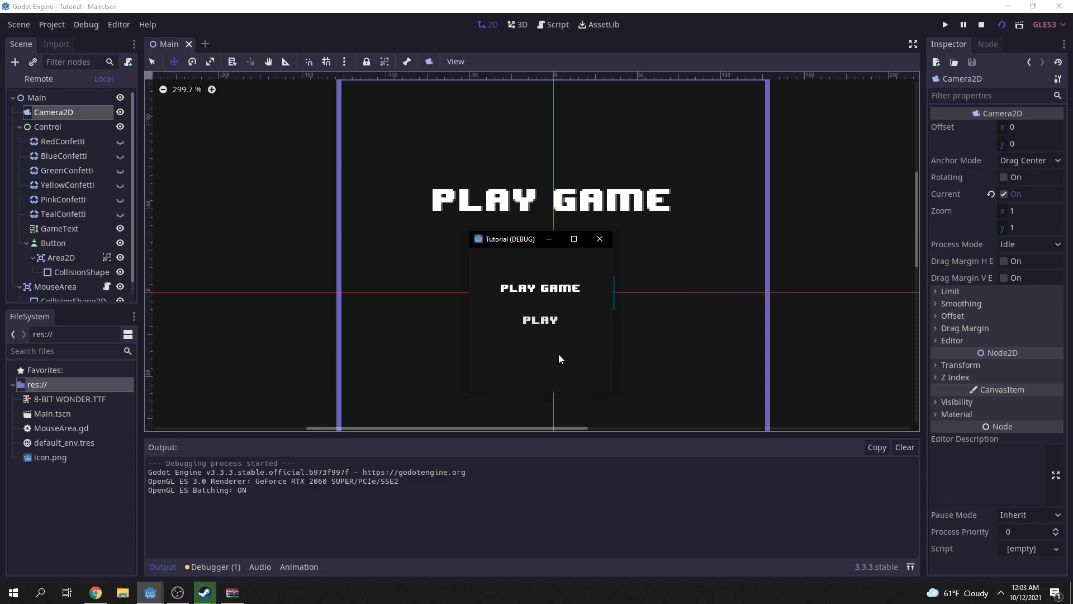
pyautogui.click(599, 239)
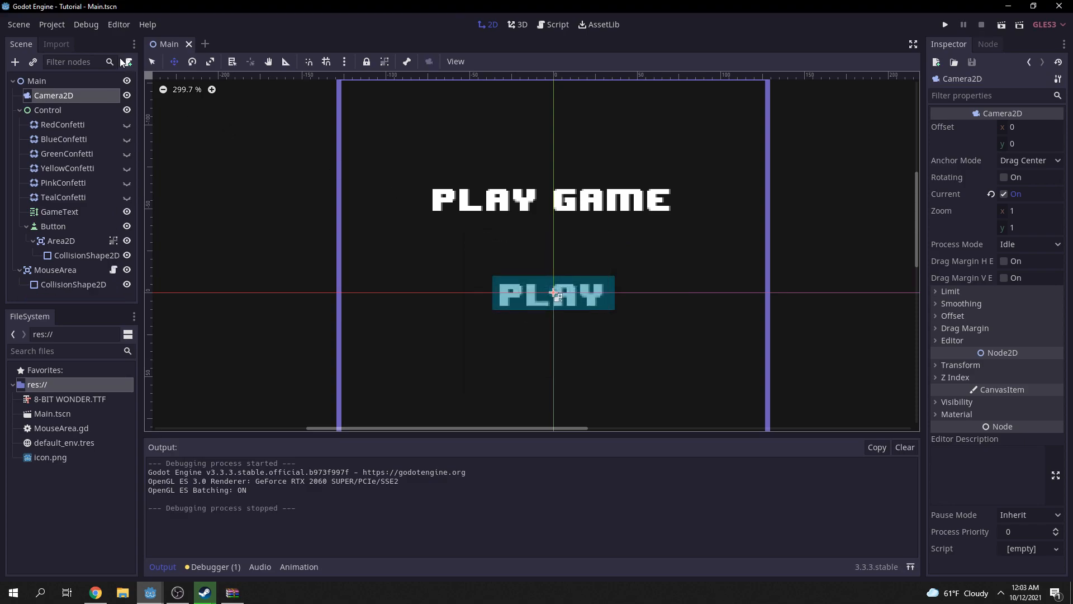
# - Check the Visible Collision Shapes debug option, run the current scene to inspect the collision areas, and close the game window
pyautogui.click(85, 25)
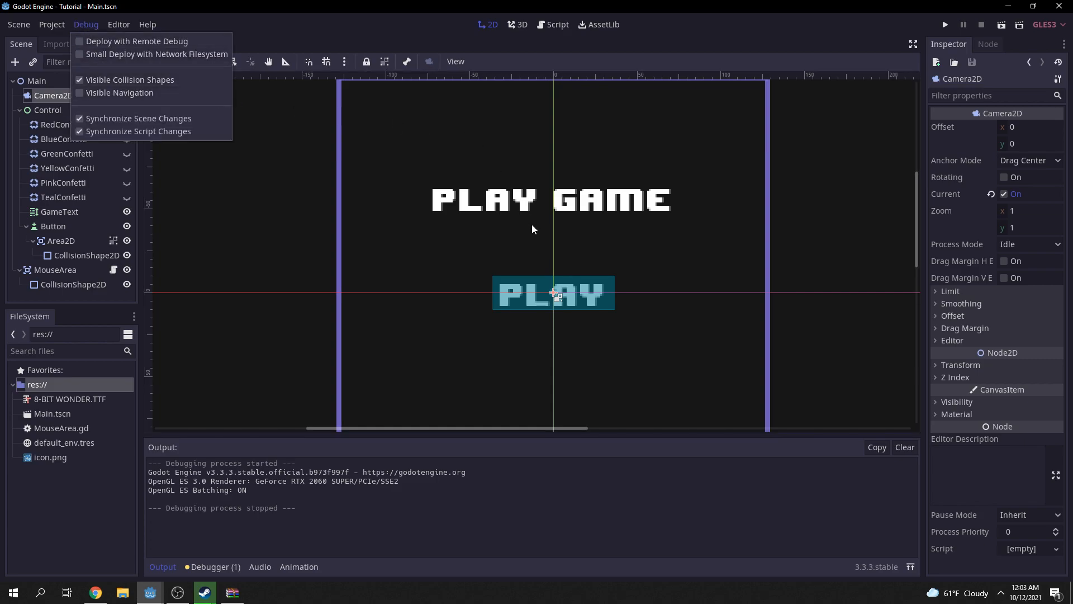
pyautogui.click(564, 257)
pyautogui.click(1001, 25)
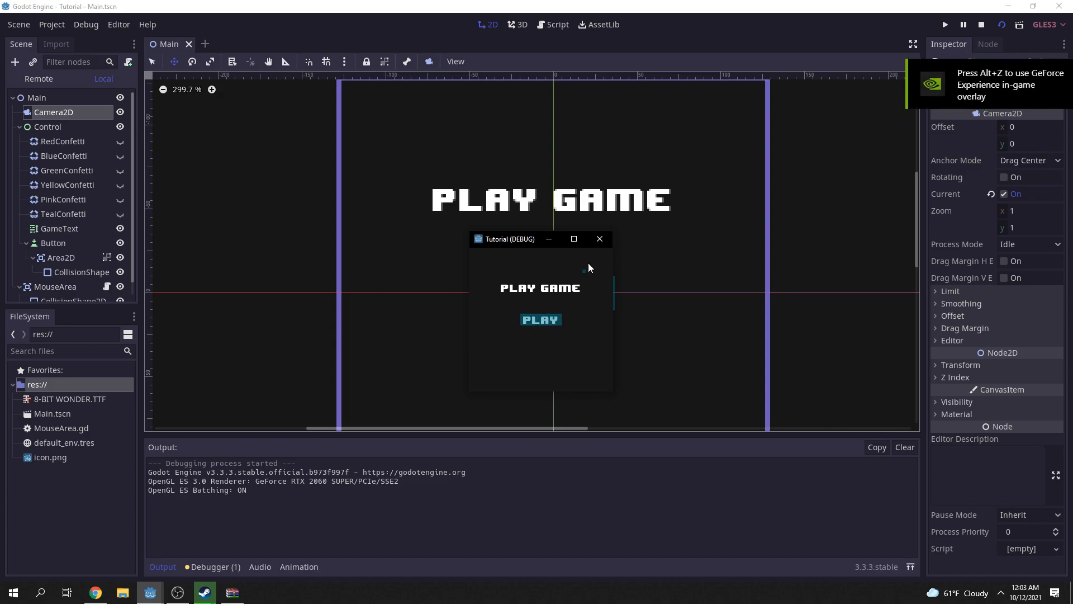
pyautogui.click(600, 239)
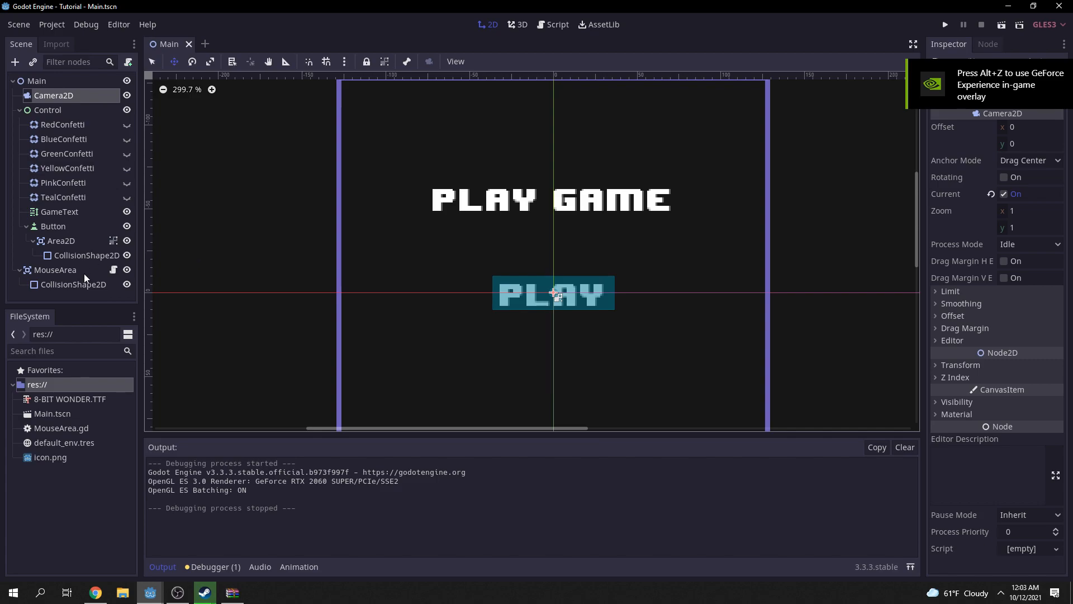
# - Attach a new GDScript named Button.gd to the Button node and save the scene
pyautogui.click(53, 226)
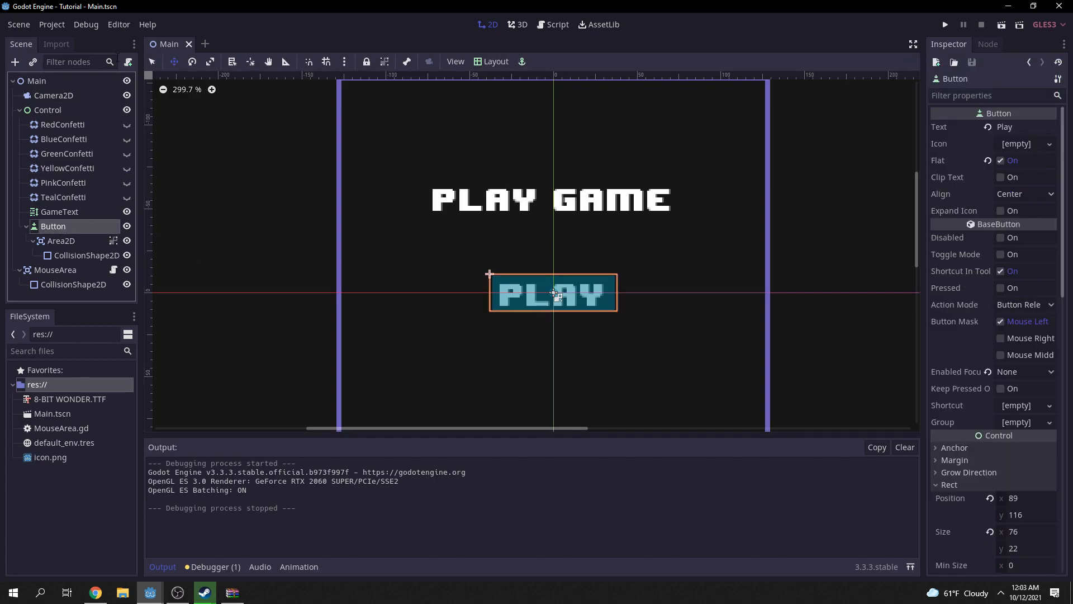
pyautogui.click(128, 62)
pyautogui.click(505, 372)
pyautogui.hotkey('ctrl', 's')
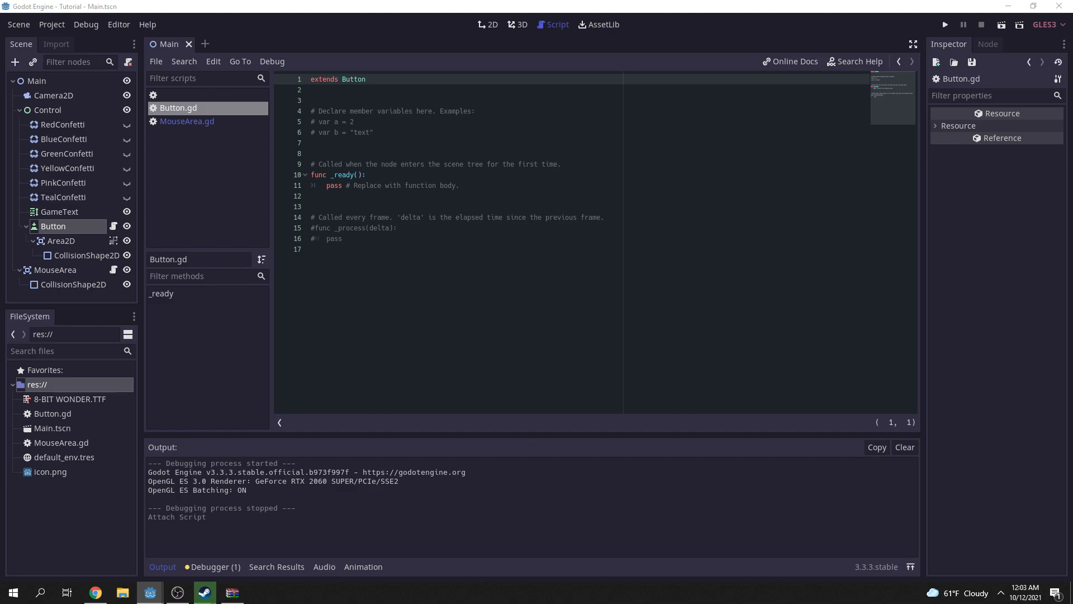
# - Declare var won = false and var runAway = false below extends Button, and remove the template's sample variable comments
pyautogui.click(503, 91)
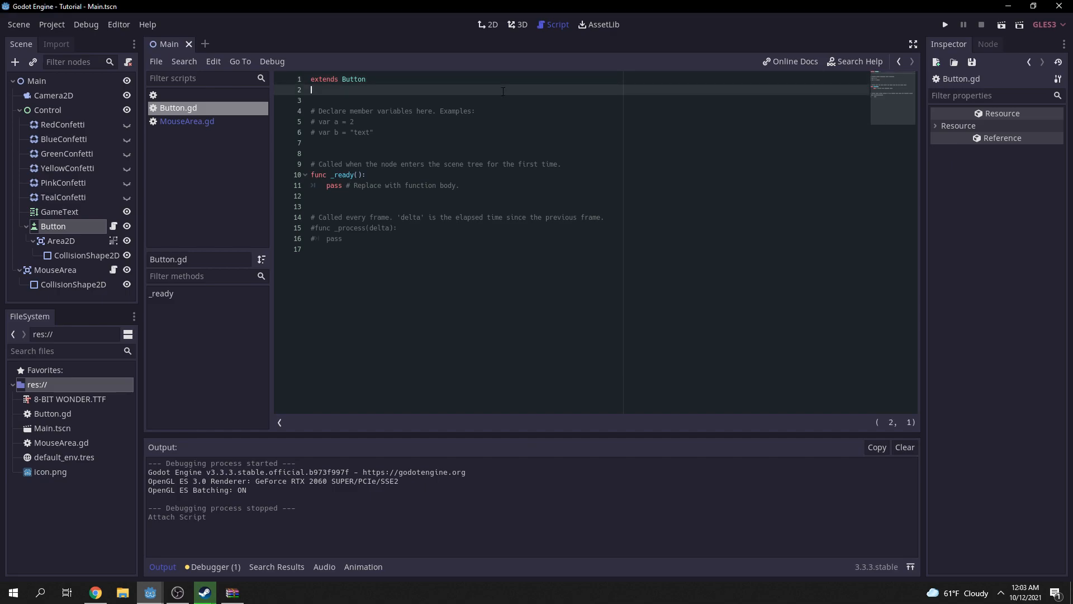
pyautogui.write('var won = false var runAway = false')
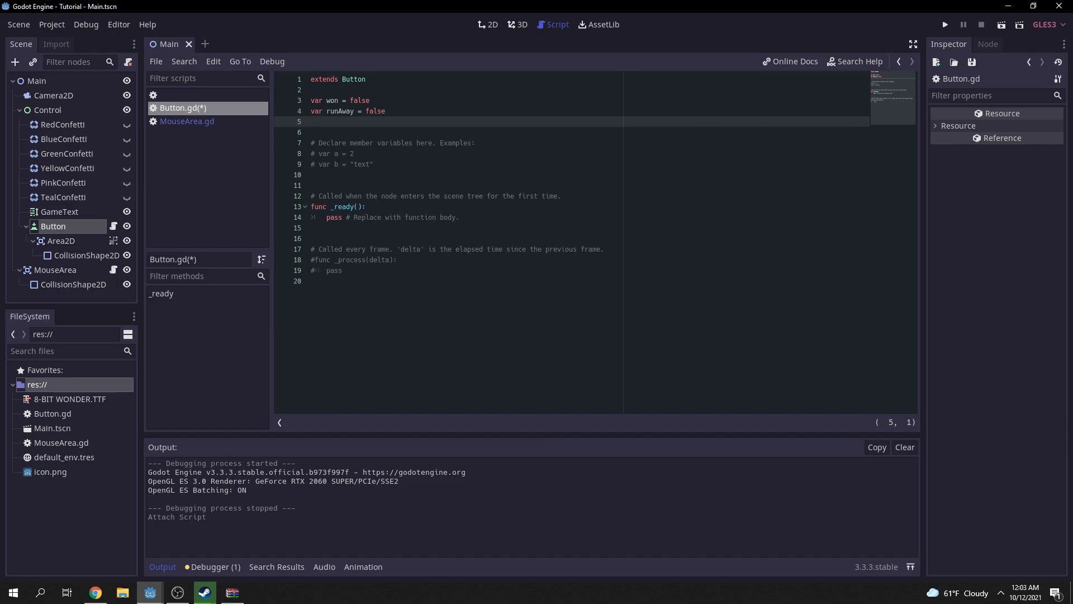
pyautogui.hotkey('shift', 'Down')
pyautogui.hotkey('shift', 'Down')
pyautogui.hotkey('shift', 'Down')
pyautogui.hotkey('shift', 'Down')
pyautogui.hotkey('shift', 'Down')
pyautogui.press('BackSpace')
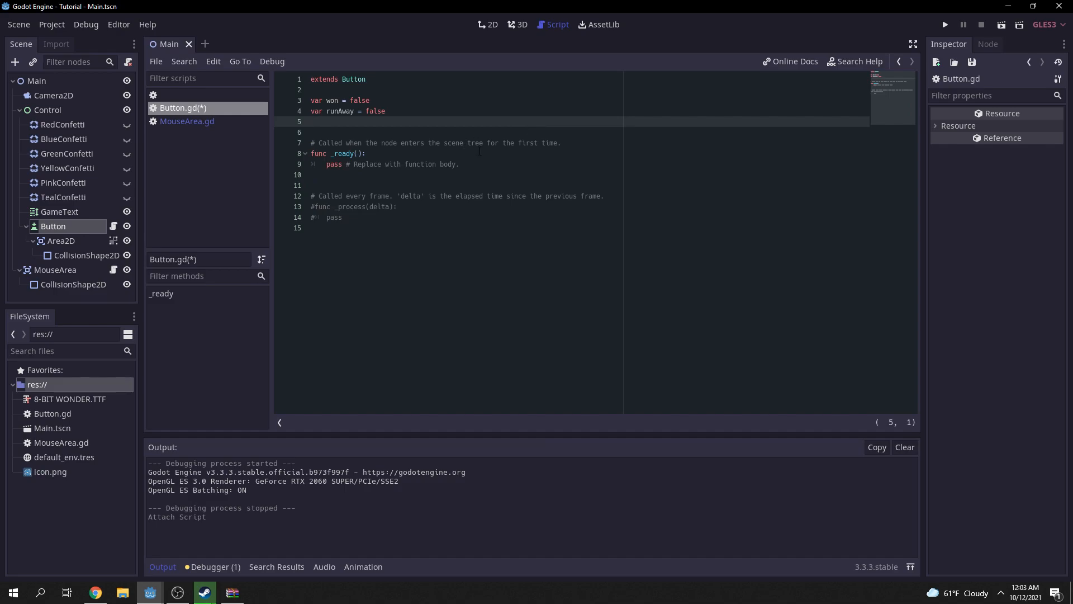
pyautogui.press('BackSpace')
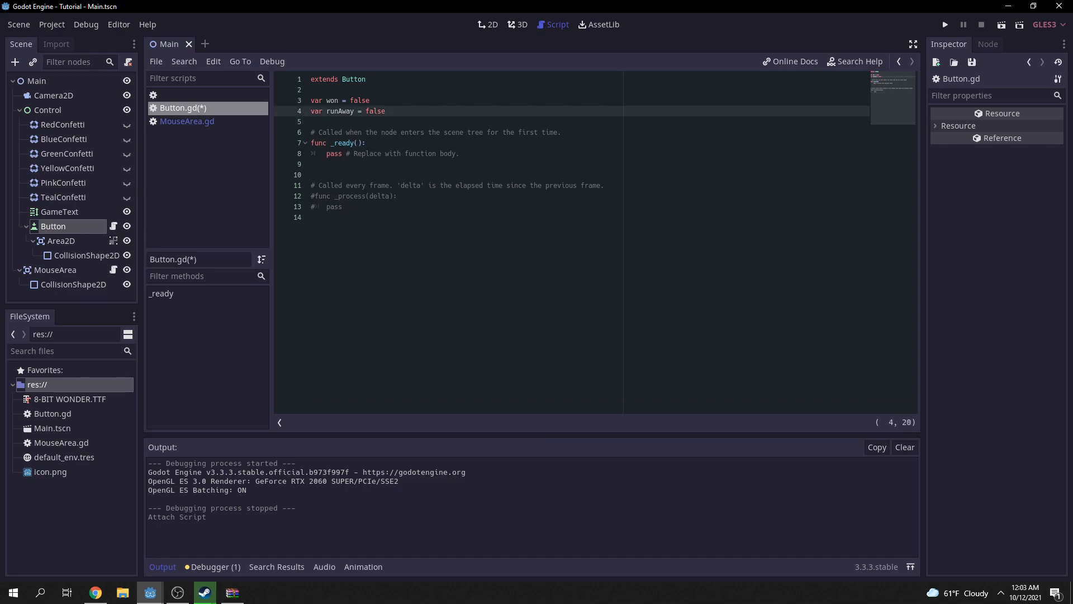
# - Delete the template _ready function and the commented-out _process block from Button.gd
pyautogui.hotkey('shift', 'Down')
pyautogui.hotkey('shift', 'Down')
pyautogui.hotkey('shift', 'Down')
pyautogui.hotkey('shift', 'Down')
pyautogui.hotkey('shift', 'Down')
pyautogui.press('BackSpace')
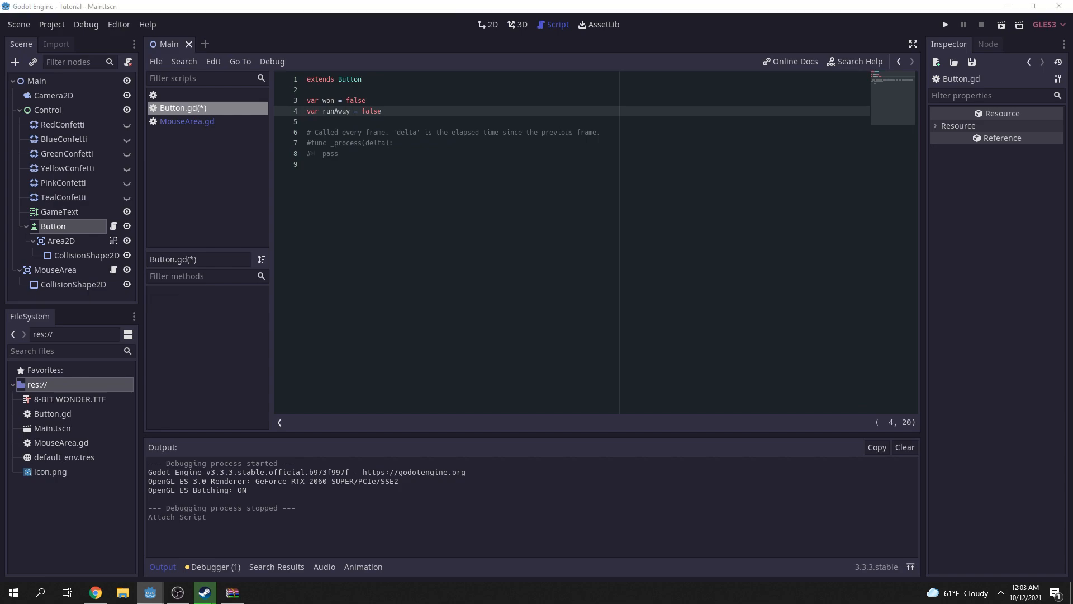
pyautogui.moveTo(335, 164); pyautogui.dragTo(261, 134)
pyautogui.press('BackSpace')
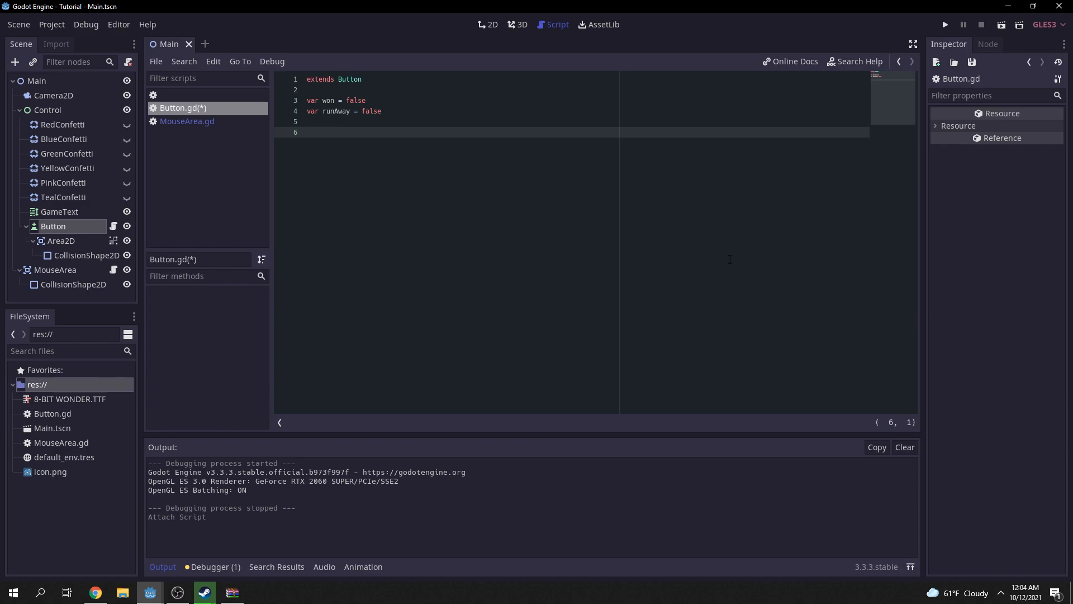
# - Add a _process(delta) function containing the condition if runAway == true && !won:
pyautogui.write('func _')
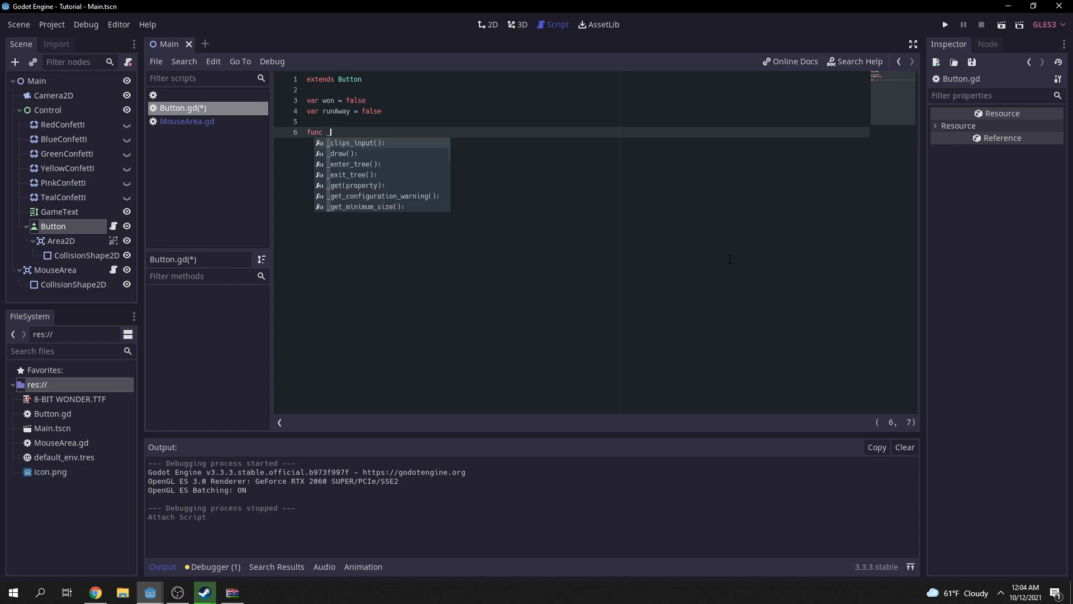
pyautogui.write('proce')
pyautogui.press('Return')
pyautogui.press('Return')
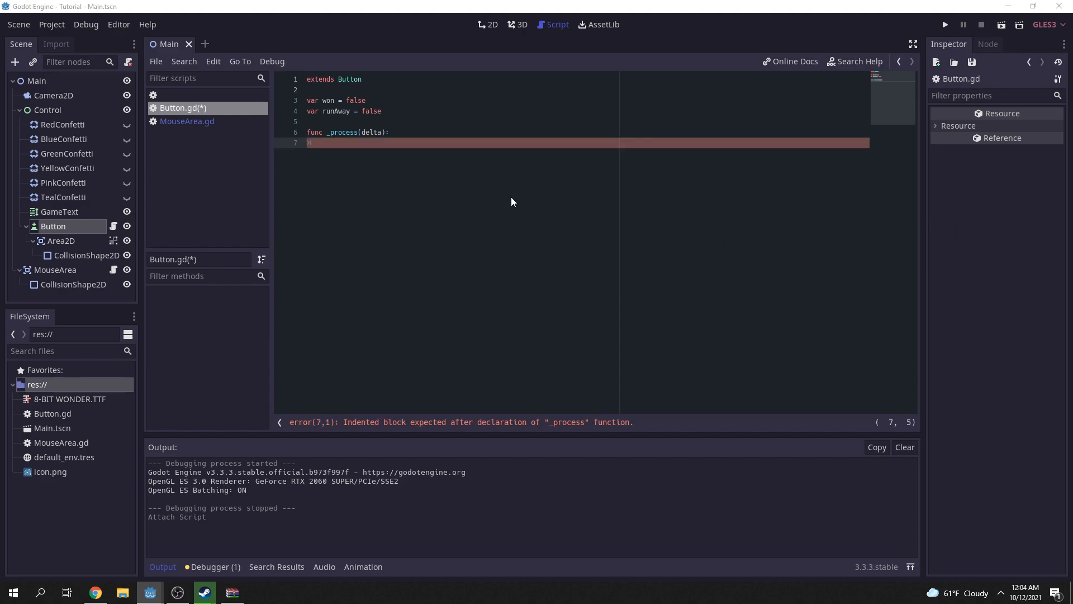
pyautogui.click(539, 168)
pyautogui.write('if runAway == true && !won:')
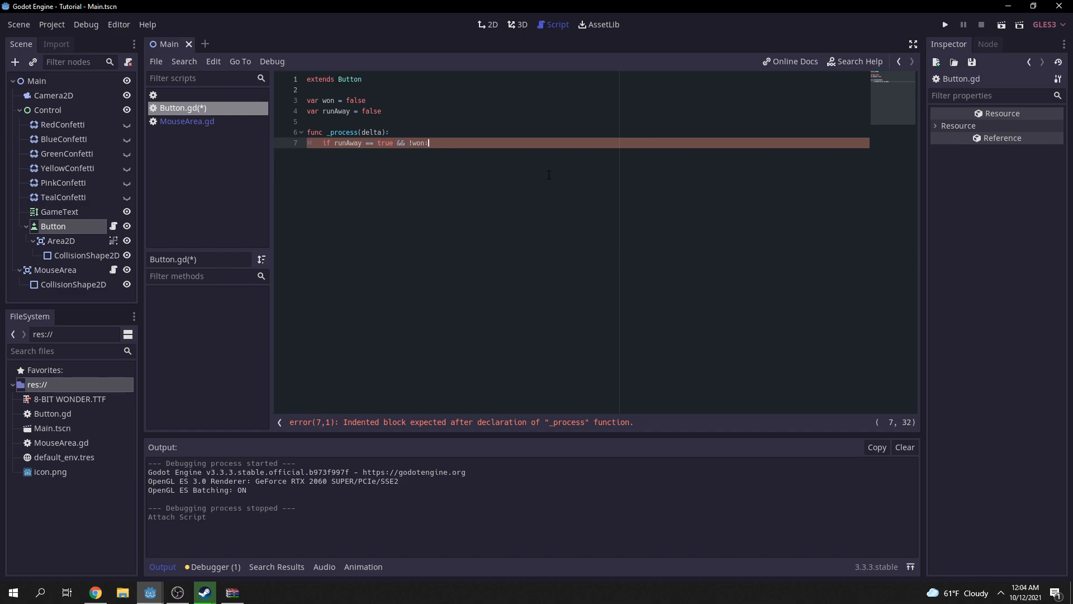
pyautogui.press('Return')
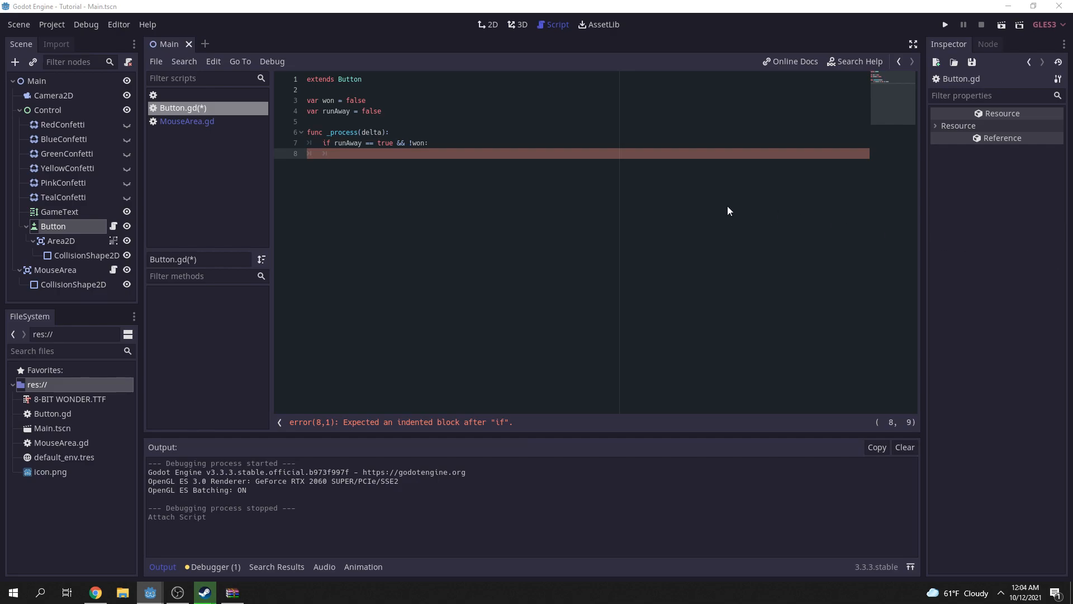
# - Inside the condition, add var dirToTarget = ($Area2D.global_position - get_global_mouse_position()).normalized() and OS.window_position += dirToTarget*$Area2D.global_transform.origin.distance_to(get_global_mouse_position())
pyautogui.click(568, 197)
pyautogui.write('var dirToTarget = ($Area2D.global_position - get_global_mouse_position()).normalized()')
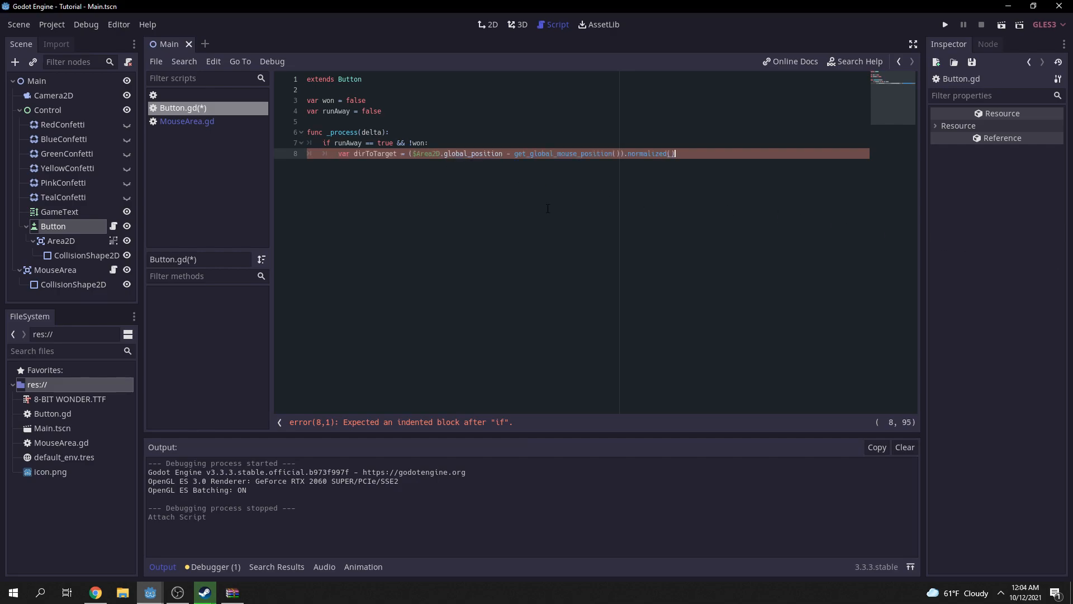
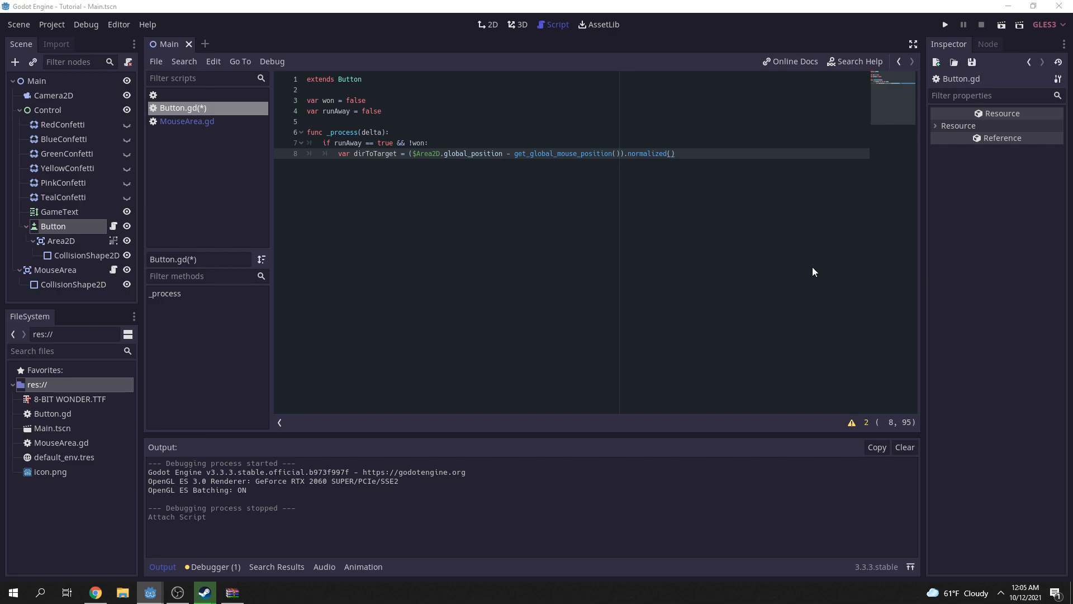
pyautogui.click(660, 232)
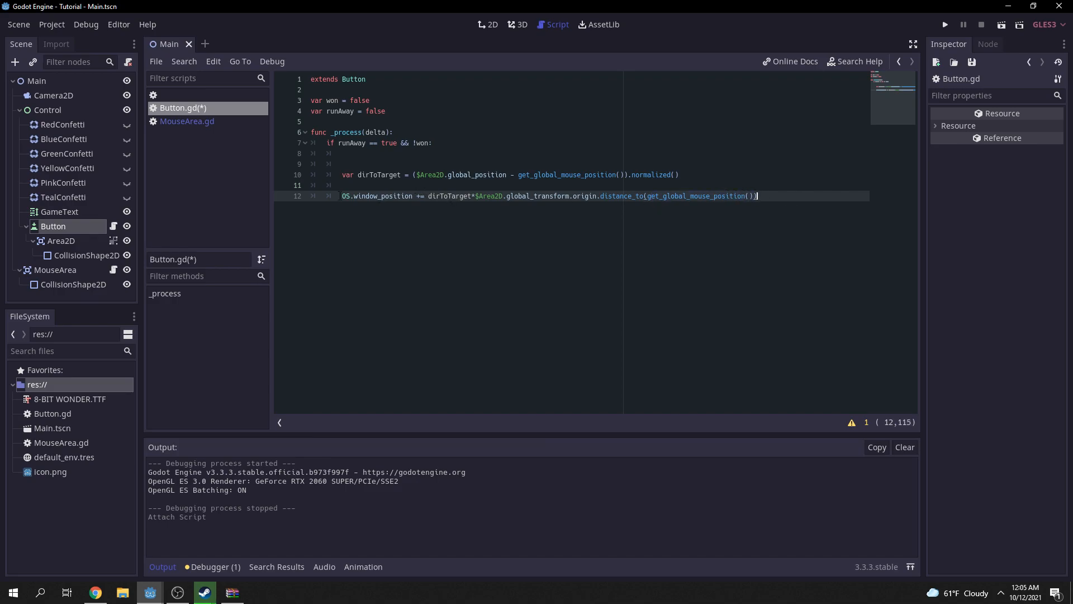
pyautogui.click(347, 176)
pyautogui.click(430, 185)
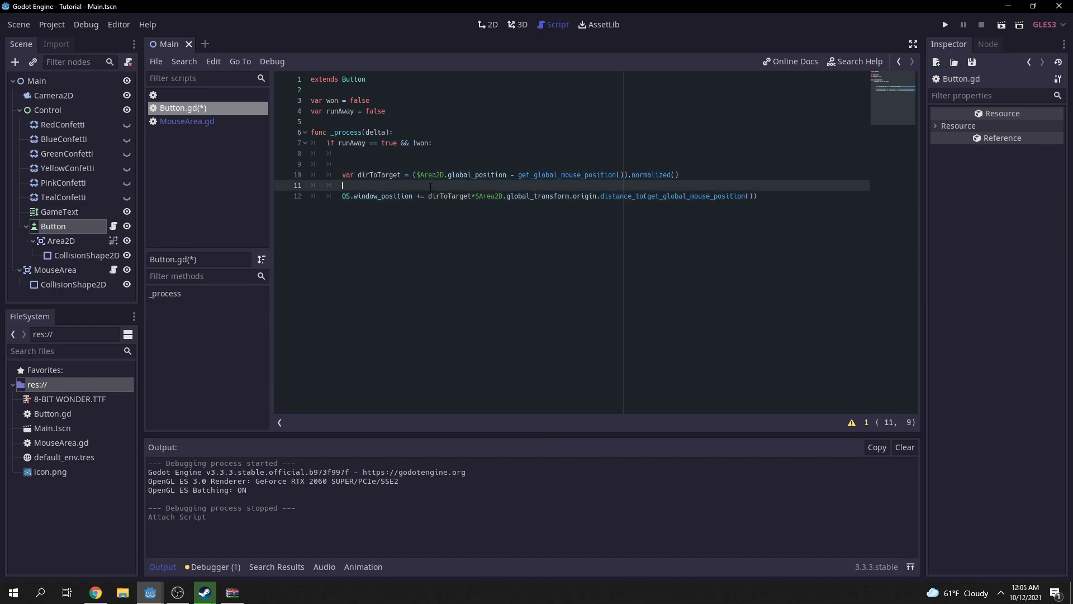
pyautogui.moveTo(460, 195); pyautogui.dragTo(779, 191)
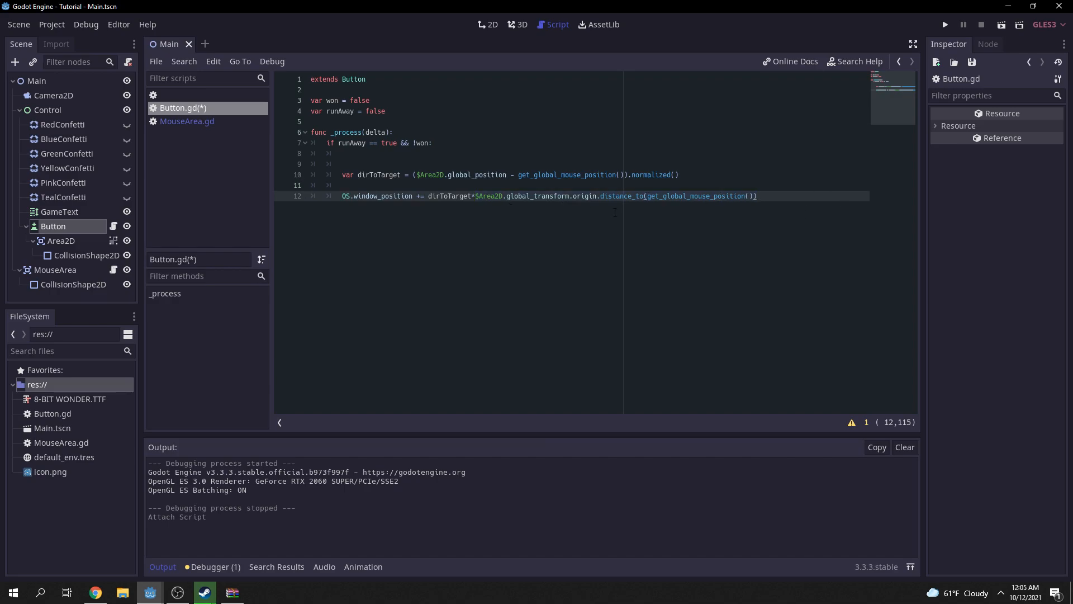
# - Add get_parent().get_parent().find_node("MouseArea").global_position = Vector2(0, 999) below the OS.window_position line
pyautogui.press('Return')
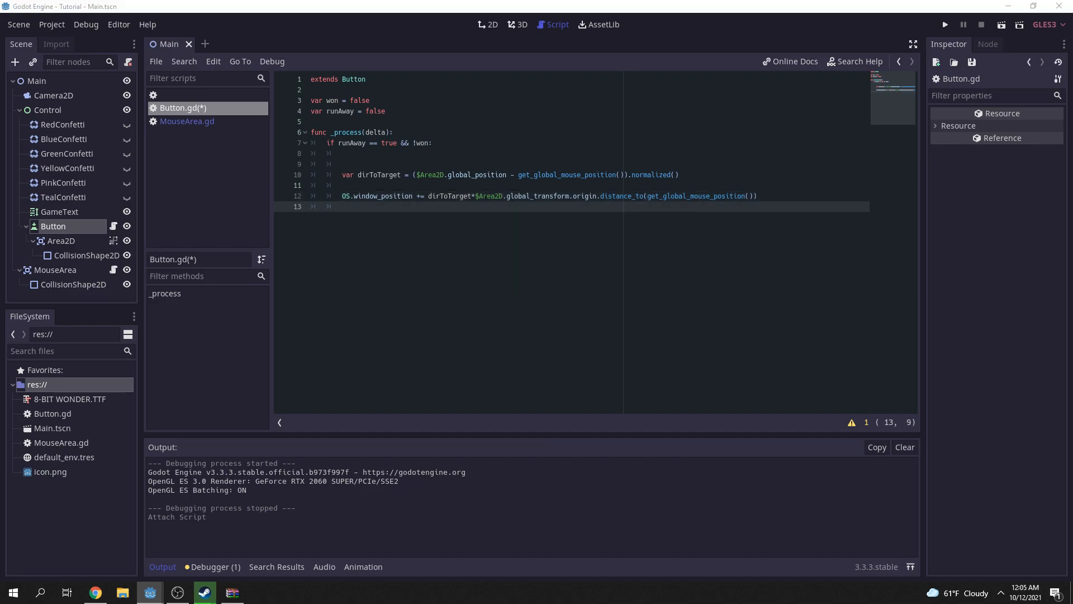
pyautogui.click(703, 212)
pyautogui.write('get_parent().get_parent().find_node("MouseArea").global_position = Vector2(0, 999)')
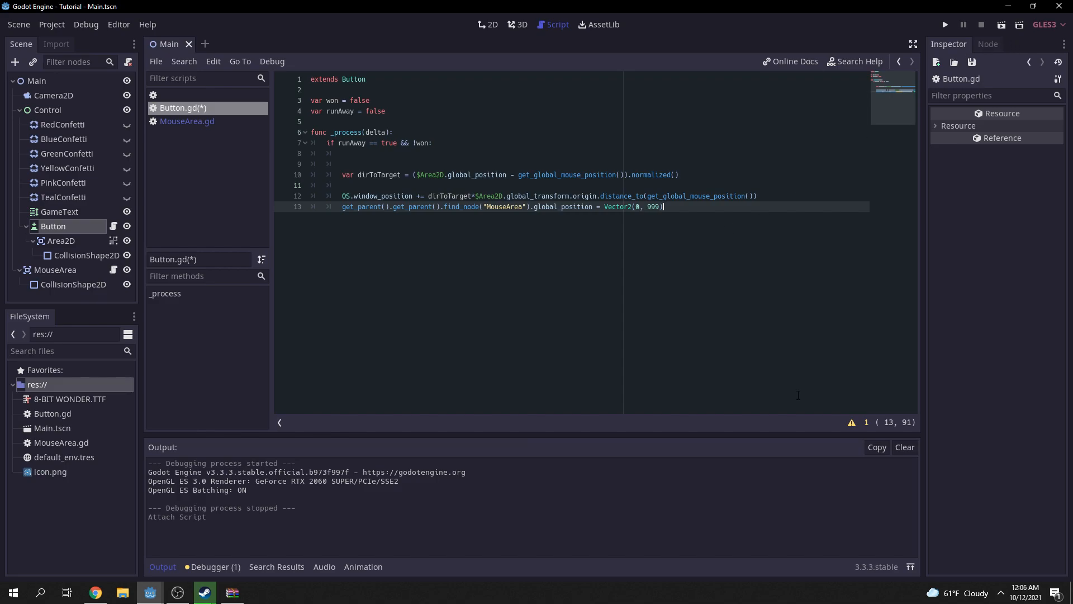
pyautogui.click(552, 256)
# - Connect the button's Area2D area_exited signal to the Button script as _on_Area2D_area_exited
pyautogui.click(73, 241)
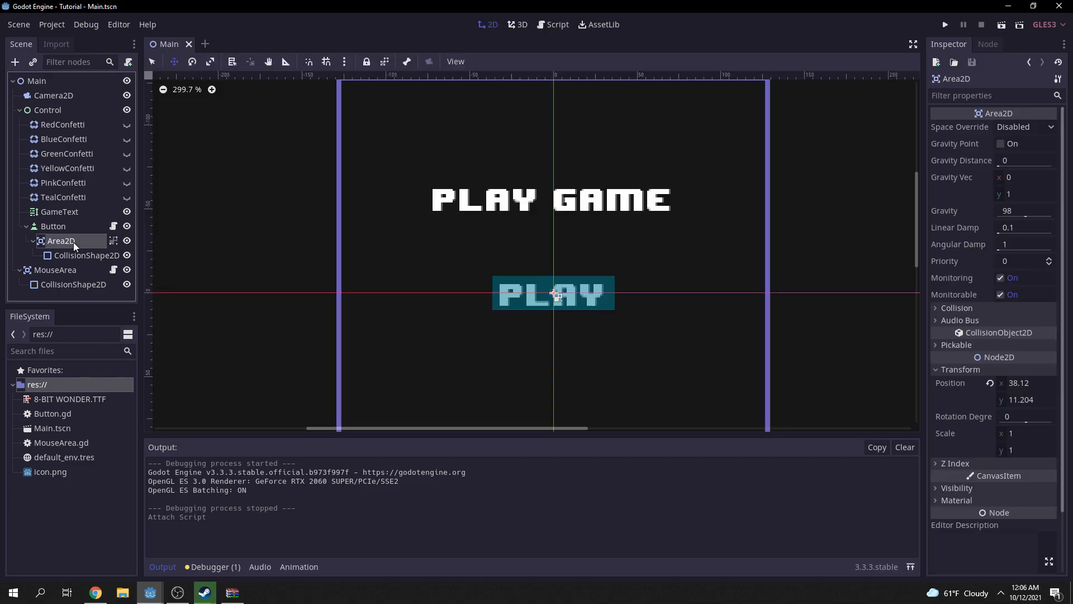
pyautogui.click(987, 45)
pyautogui.moveTo(987, 122)
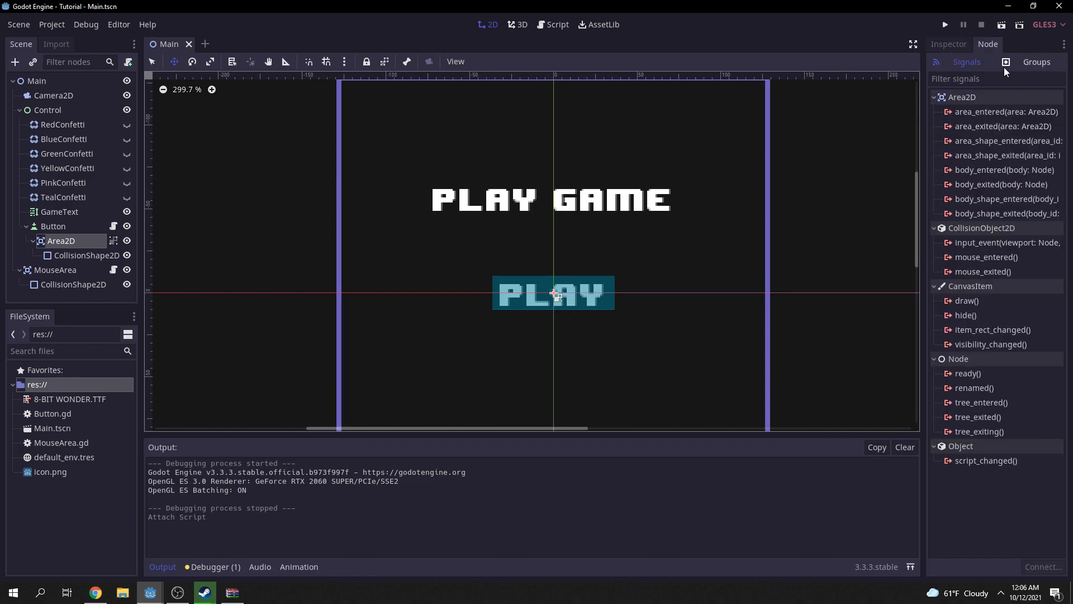
pyautogui.doubleClick(1005, 128)
pyautogui.click(683, 311)
pyautogui.click(476, 425)
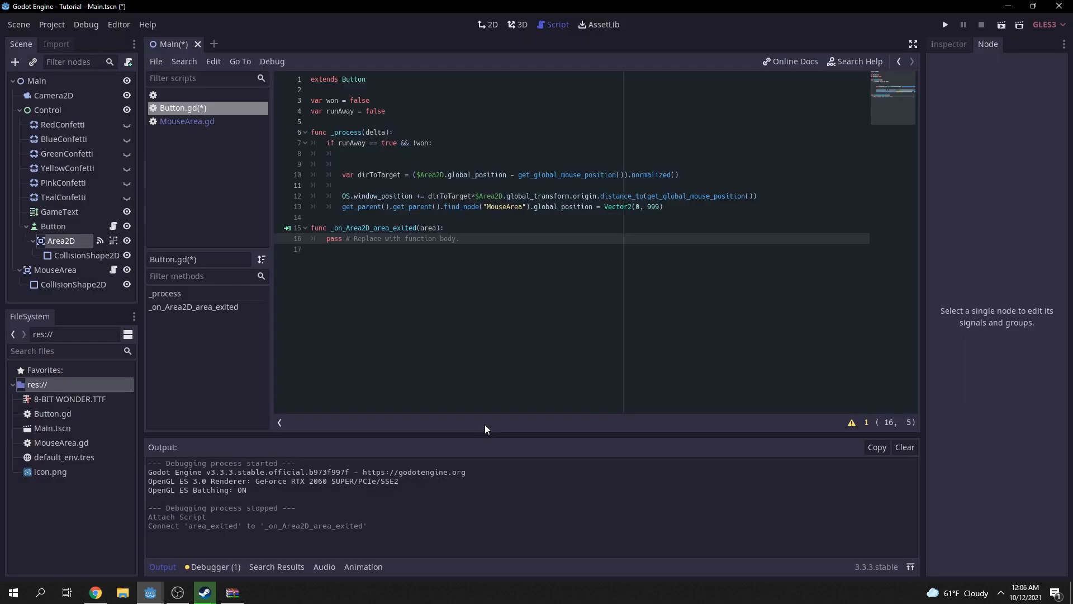
# - Replace the _on_Area2D_area_exited body with if area.name == "MouseArea": and runAway = false, and save the script
pyautogui.moveTo(488, 243); pyautogui.dragTo(327, 238)
pyautogui.press('BackSpace')
pyautogui.write('if area.')
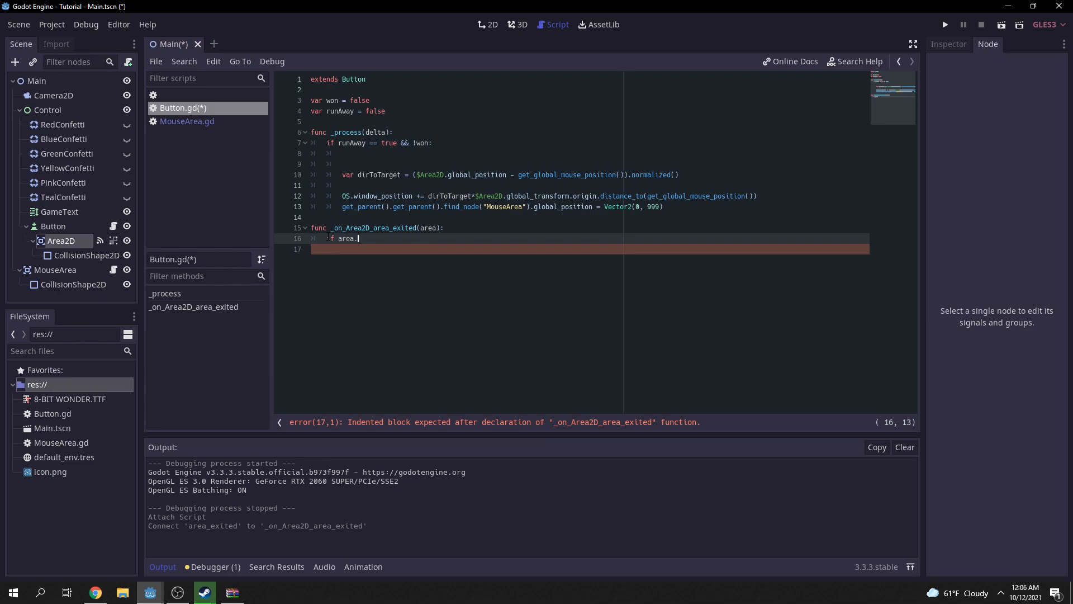
pyautogui.write('name == "MouseArea":')
pyautogui.press('Return')
pyautogui.write('runa')
pyautogui.press('Return')
pyautogui.write('= false')
pyautogui.hotkey('ctrl', 's')
pyautogui.click(458, 280)
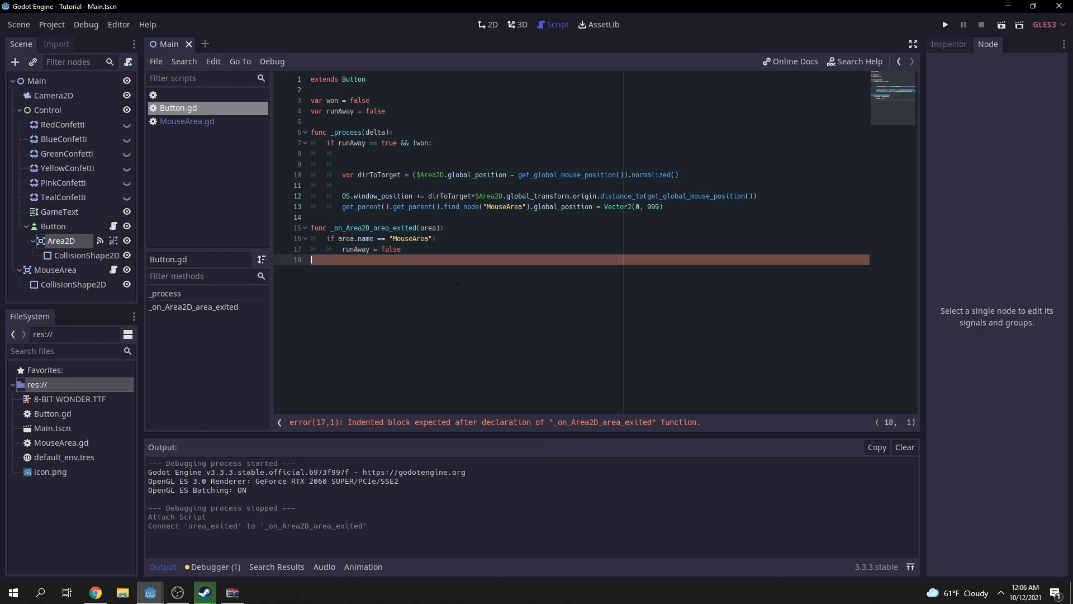
# - Connect the button's Area2D area_entered signal to the Button script as _on_Area2D_area_entered
pyautogui.click(76, 242)
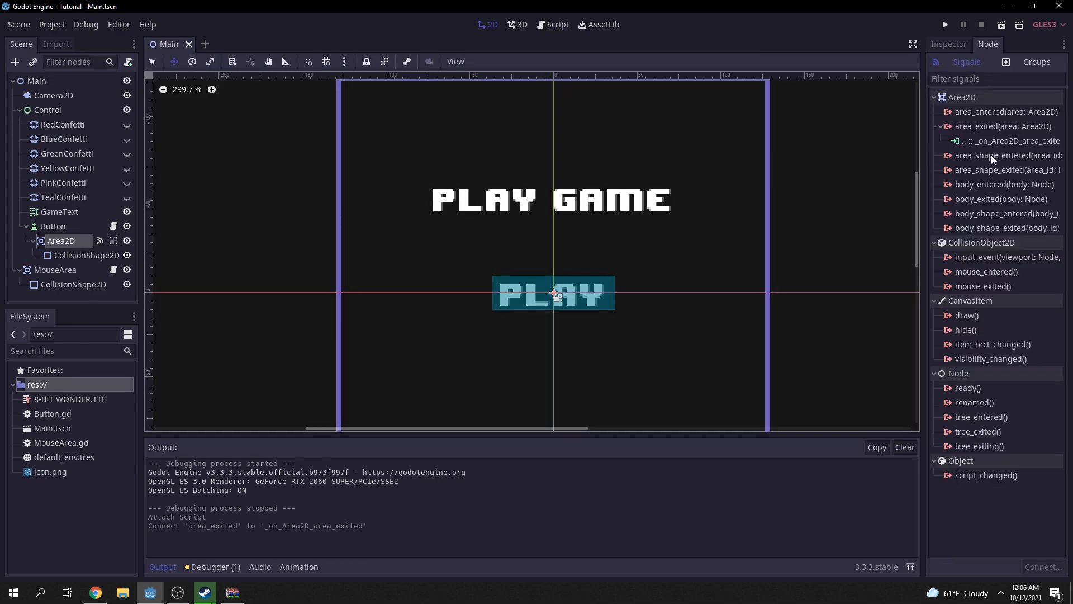
pyautogui.doubleClick(1004, 115)
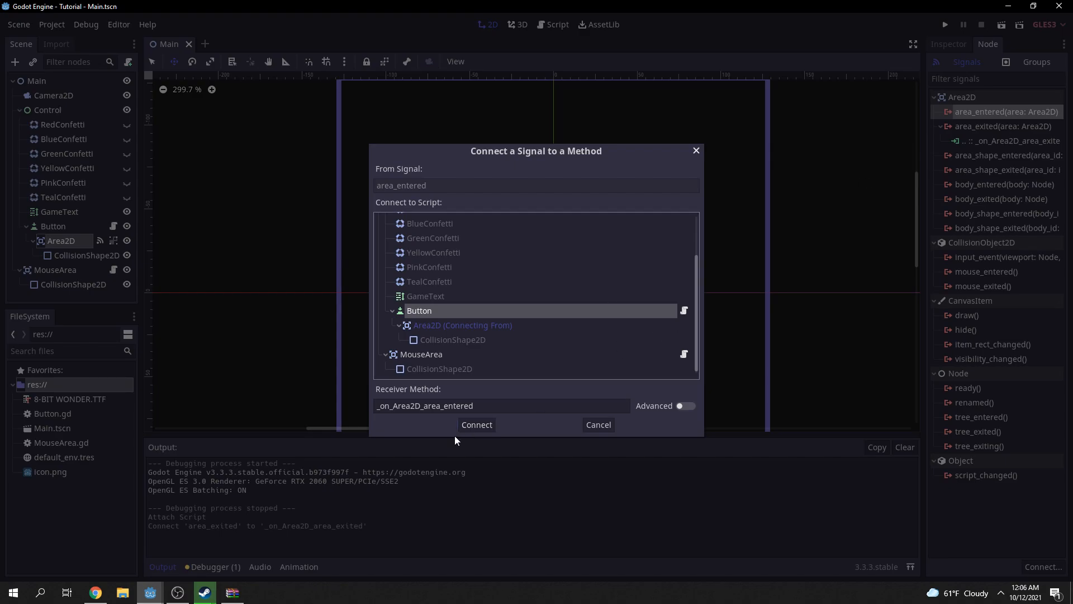
pyautogui.click(472, 425)
# - Replace the _on_Area2D_area_entered stub with a copy of the exited function, set its runAway to true, and remove two blank lines above it
pyautogui.moveTo(335, 272); pyautogui.dragTo(305, 231)
pyautogui.hotkey('ctrl', 'c')
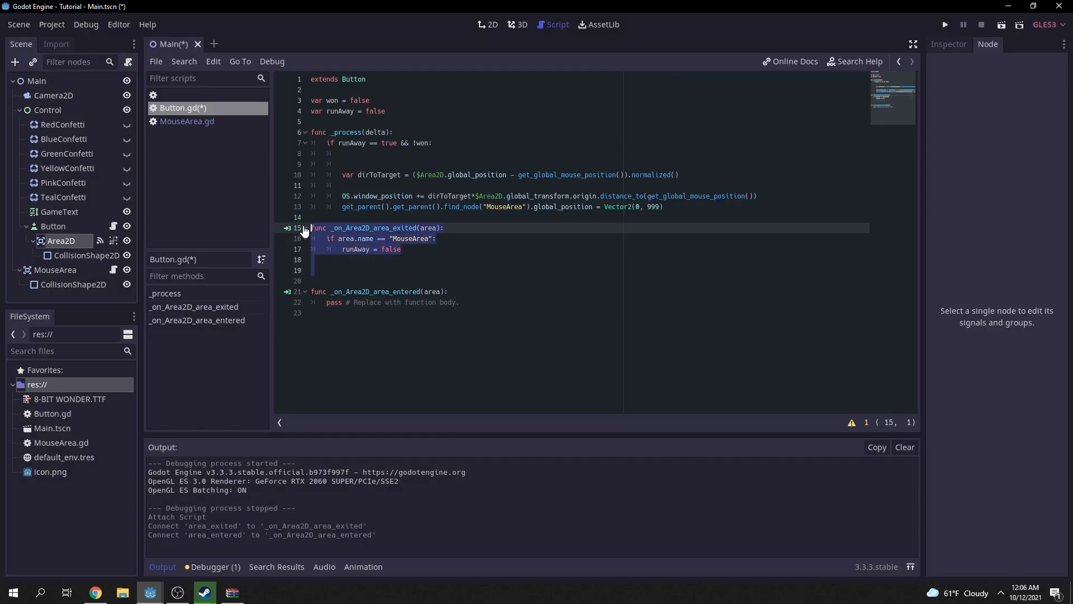
pyautogui.moveTo(478, 329); pyautogui.dragTo(306, 292)
pyautogui.hotkey('ctrl', 'v')
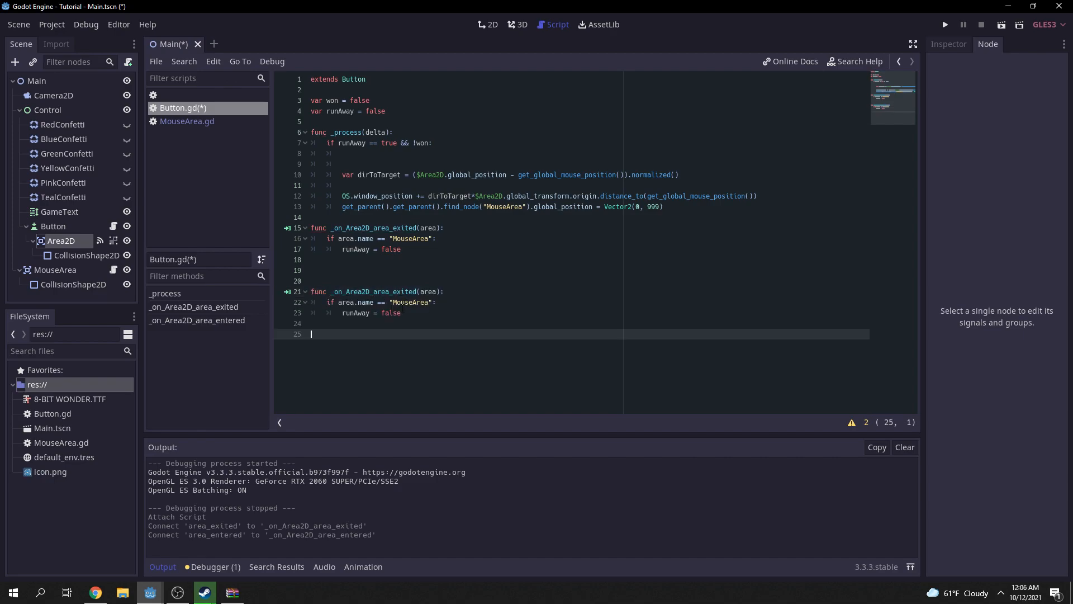
pyautogui.click(382, 313)
pyautogui.write('true')
pyautogui.press('Up')
pyautogui.press('Up')
pyautogui.press('Up')
pyautogui.press('BackSpace')
pyautogui.press('BackSpace')
pyautogui.click(501, 340)
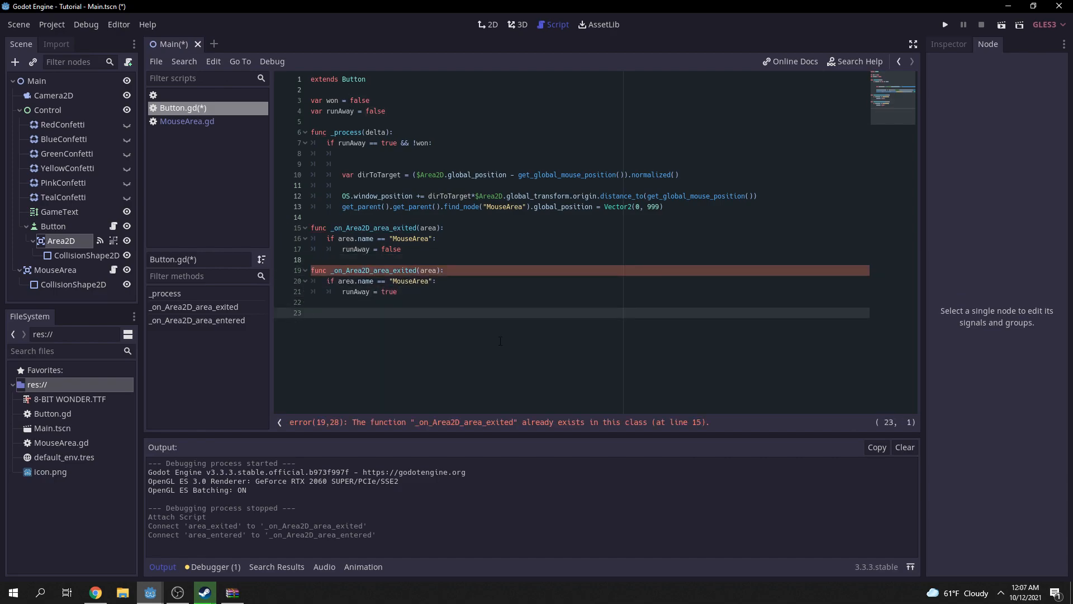
# - Connect the Button node's pressed signal to its own script as _on_Button_pressed
pyautogui.click(76, 226)
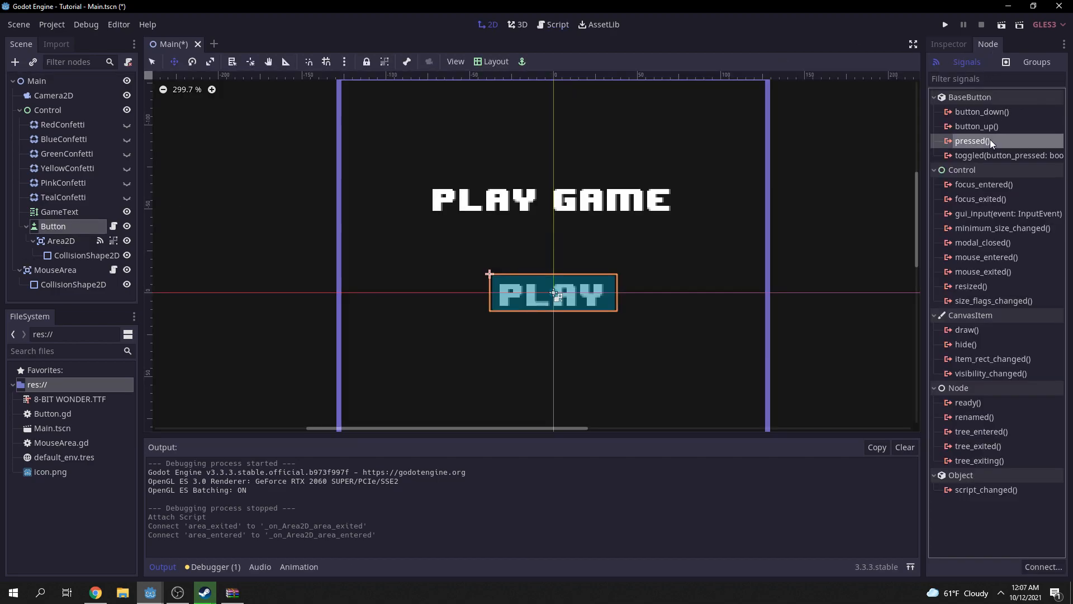
pyautogui.doubleClick(991, 139)
pyautogui.click(677, 302)
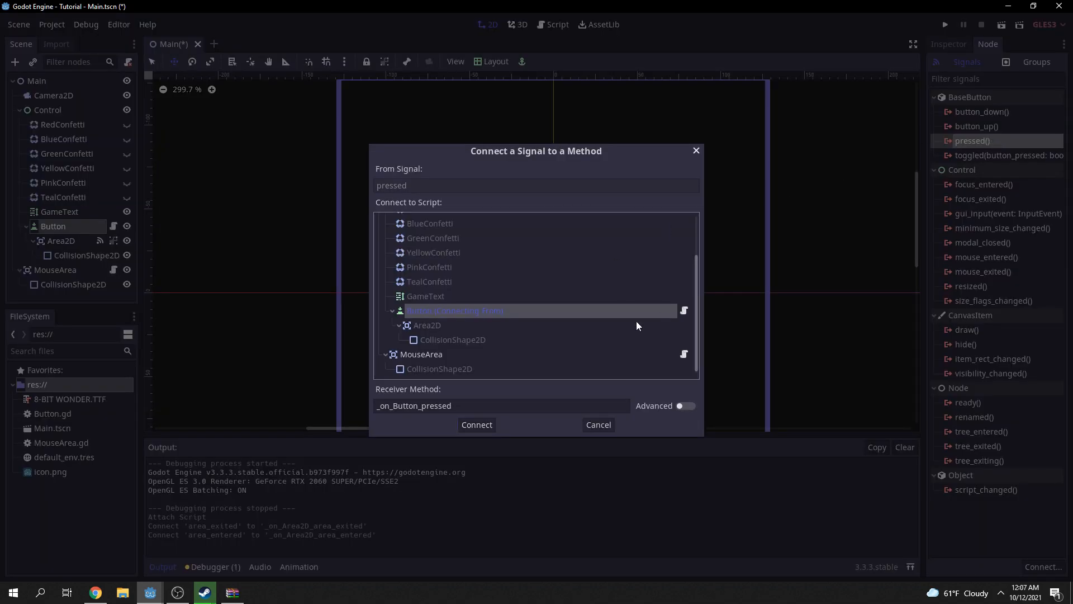
pyautogui.click(479, 428)
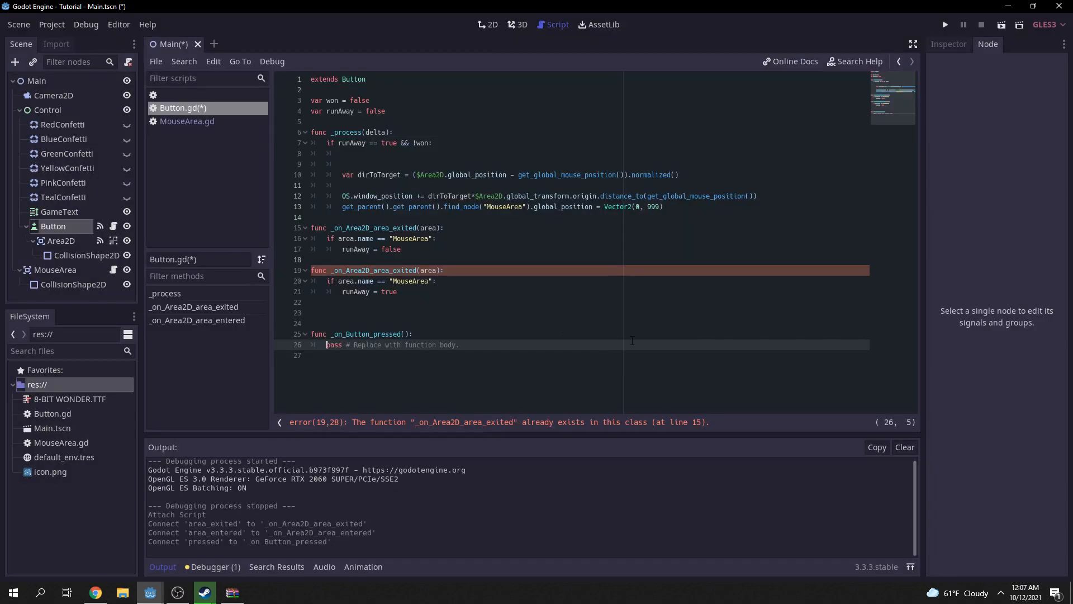
# - Replace the placeholder in _on_Button_pressed with win(), and rename the duplicate exited function to _on_Area2D_area_entered
pyautogui.moveTo(460, 345); pyautogui.dragTo(369, 350)
pyautogui.write('win(')
pyautogui.moveTo(417, 270); pyautogui.dragTo(397, 270)
pyautogui.write('ntered')
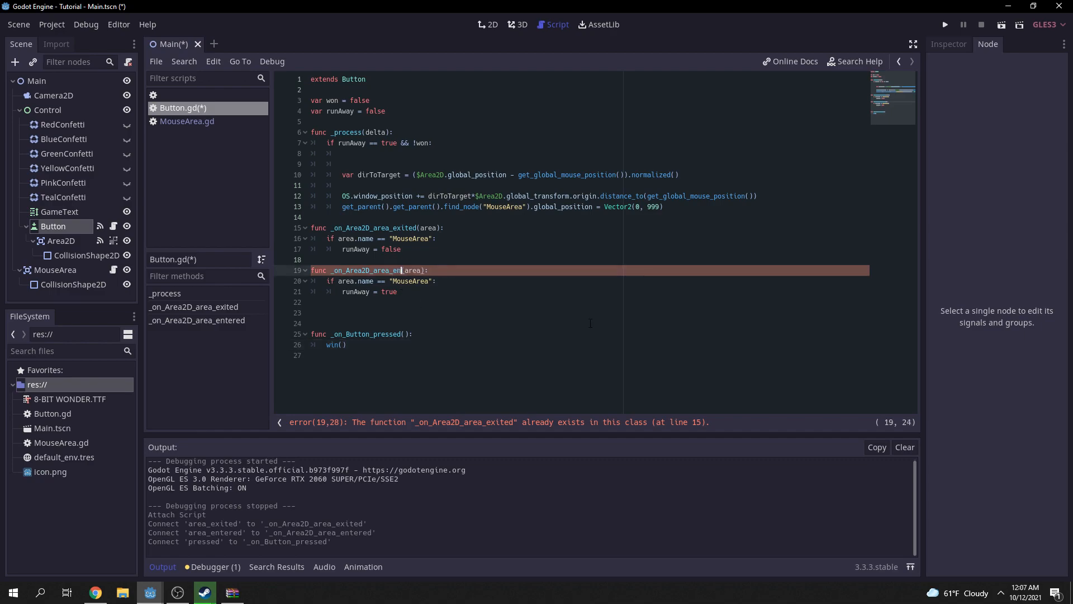
# - Remove two blank lines between the _on_Area2D_area_entered and _on_Button_pressed functions
pyautogui.click(568, 306)
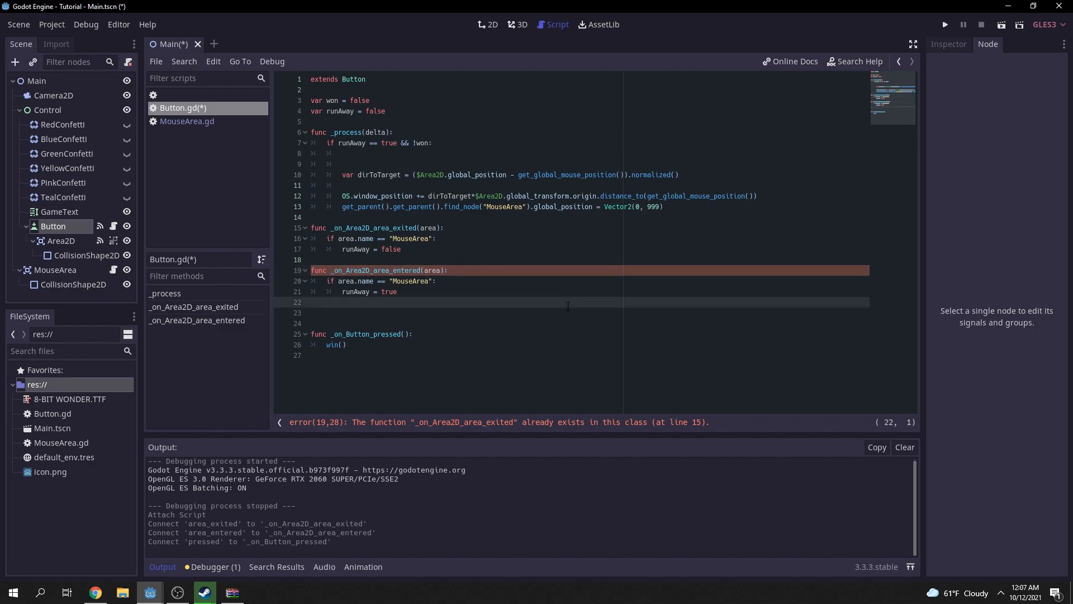
pyautogui.press('BackSpace')
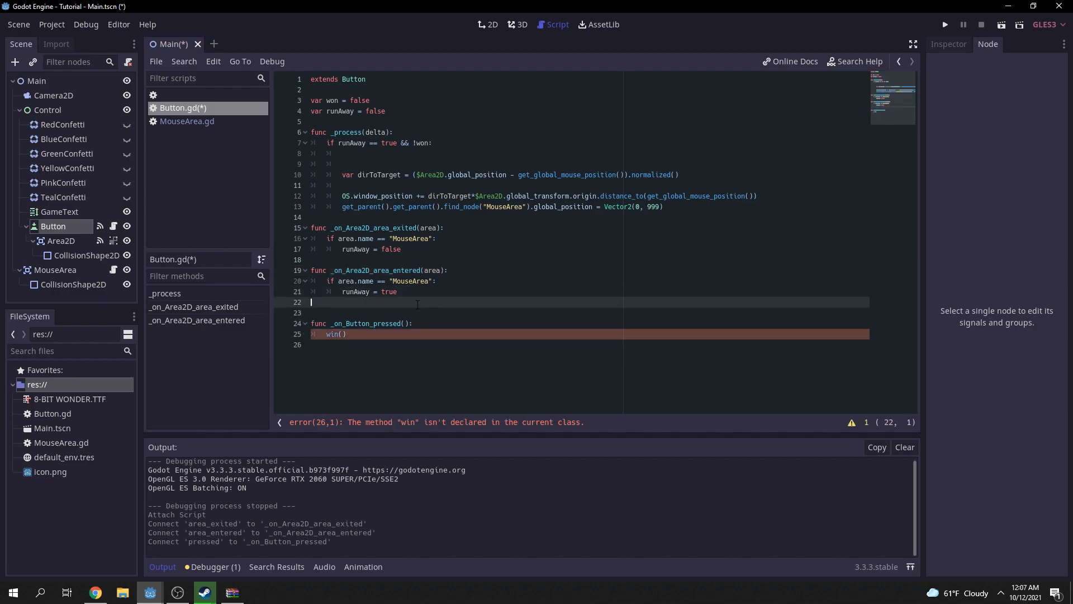
pyautogui.press('Delete')
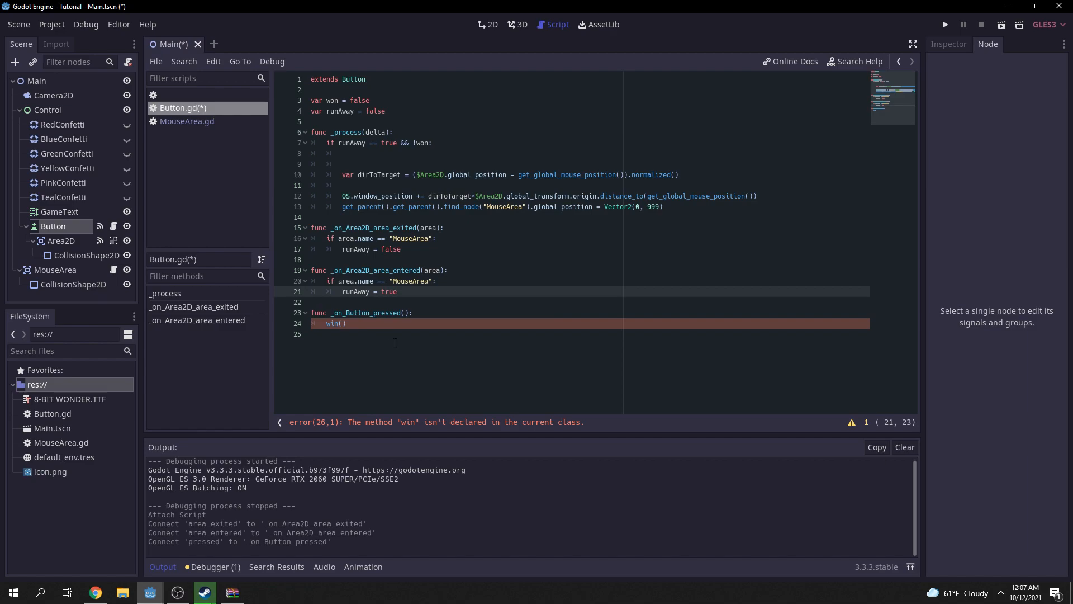
# - Add a function win() below _on_Button_pressed that, if won == false, sets runAway = false and won = true
pyautogui.click(395, 343)
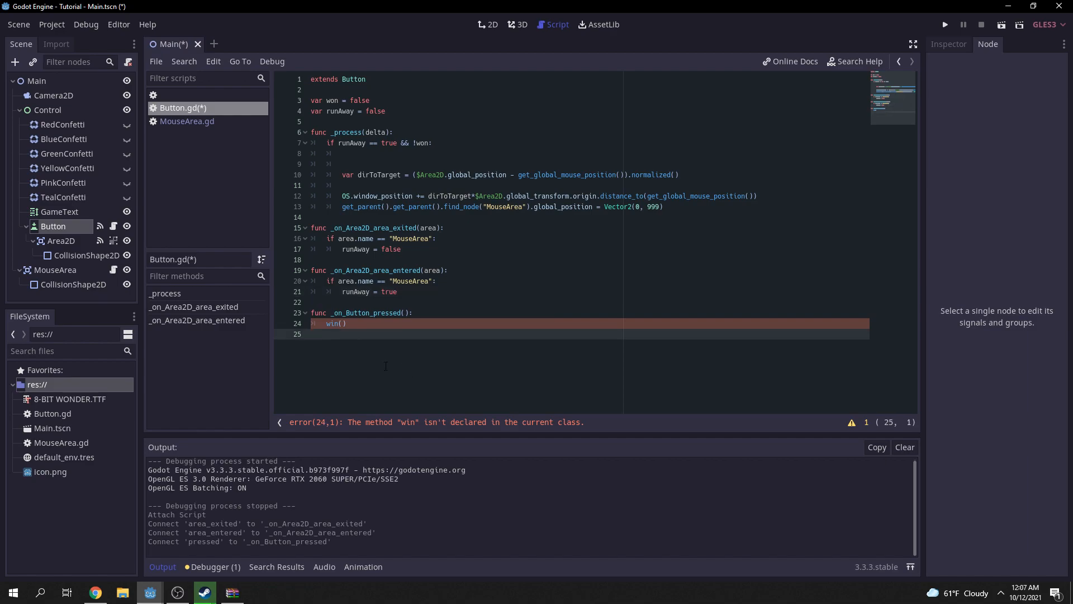
pyautogui.press('Return')
pyautogui.write('func win():')
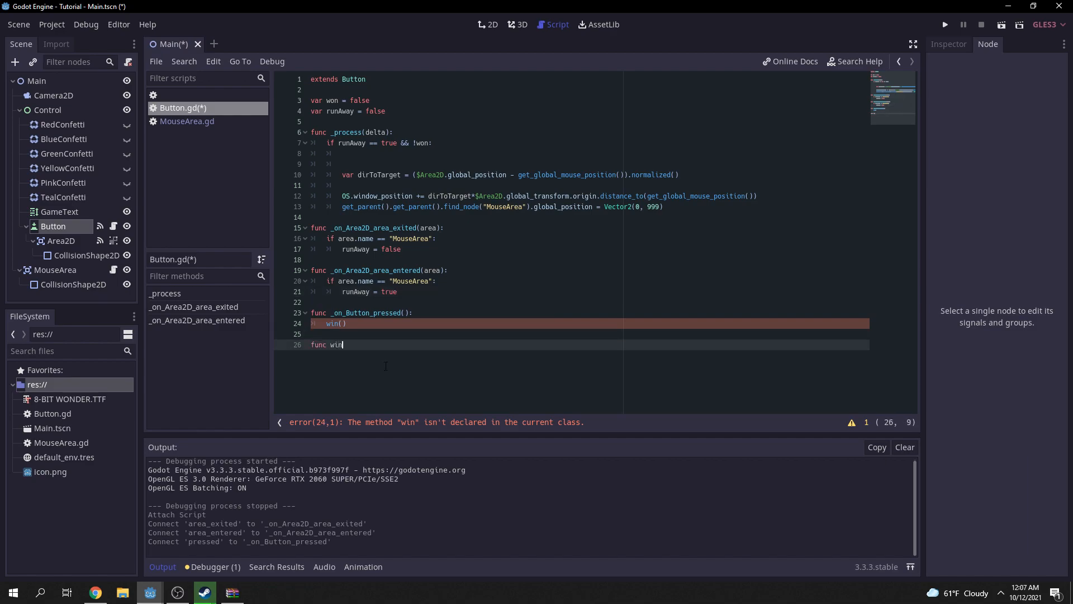
pyautogui.press('Return')
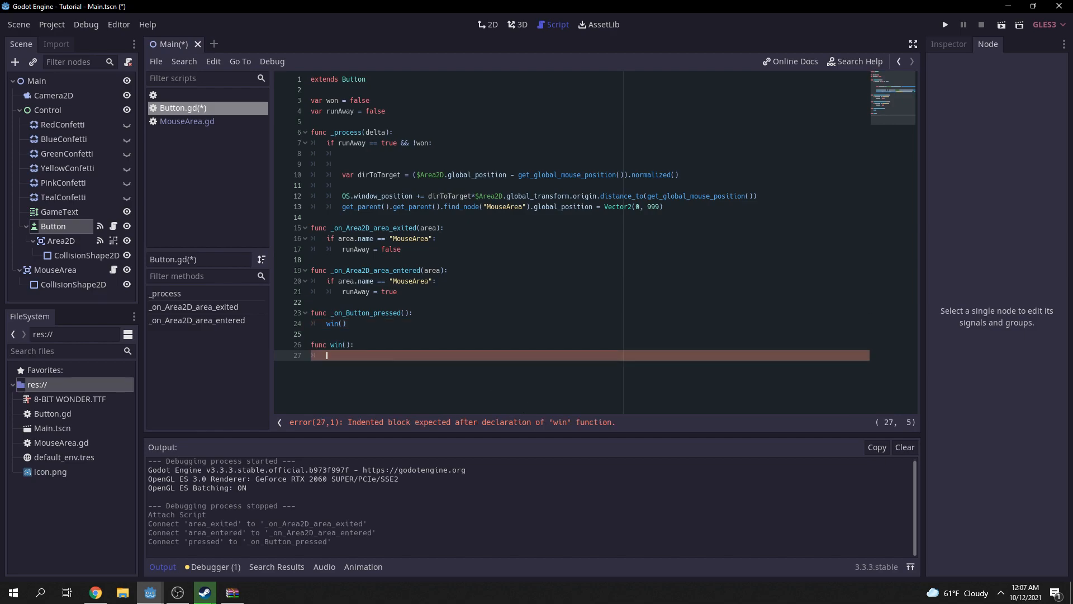
pyautogui.hotkey('alt', 'Tab')
pyautogui.write('if won == false: \t\trunAway = false \t\twon = true')
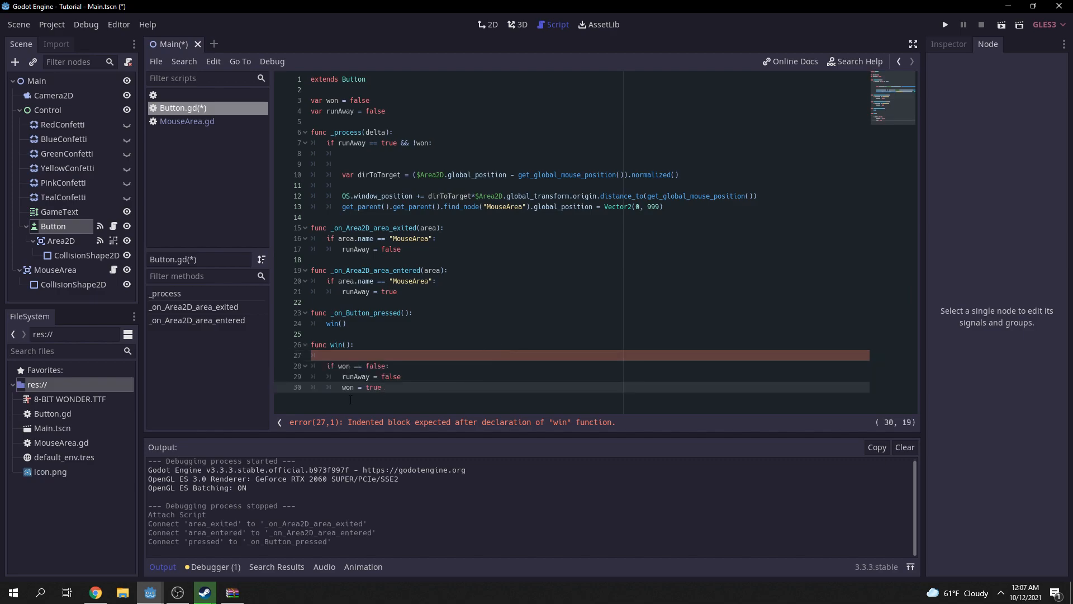
pyautogui.click(376, 356)
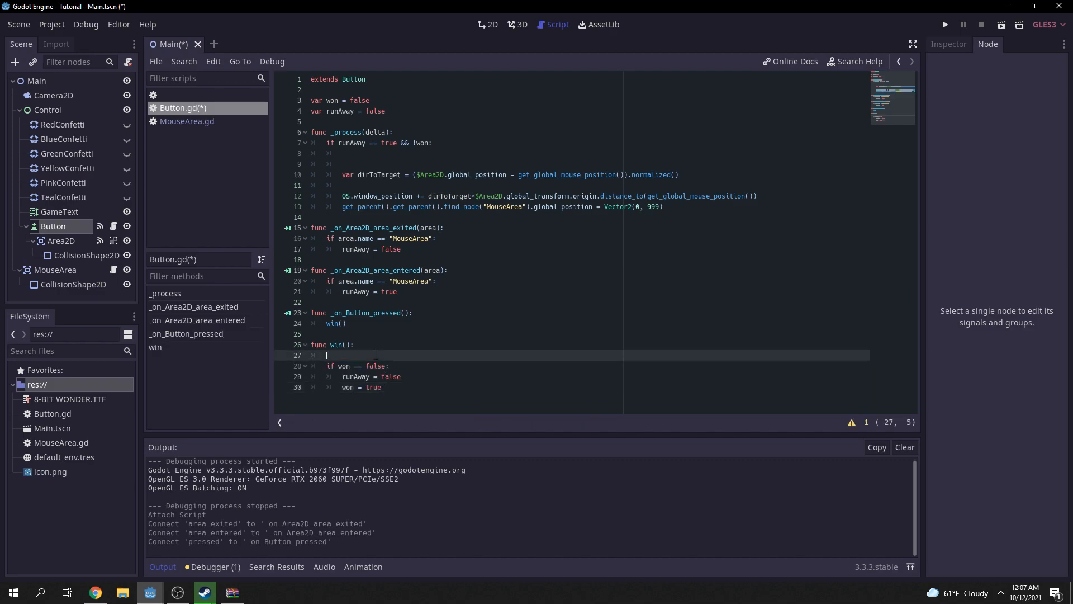
pyautogui.press('BackSpace')
pyautogui.press('BackSpace')
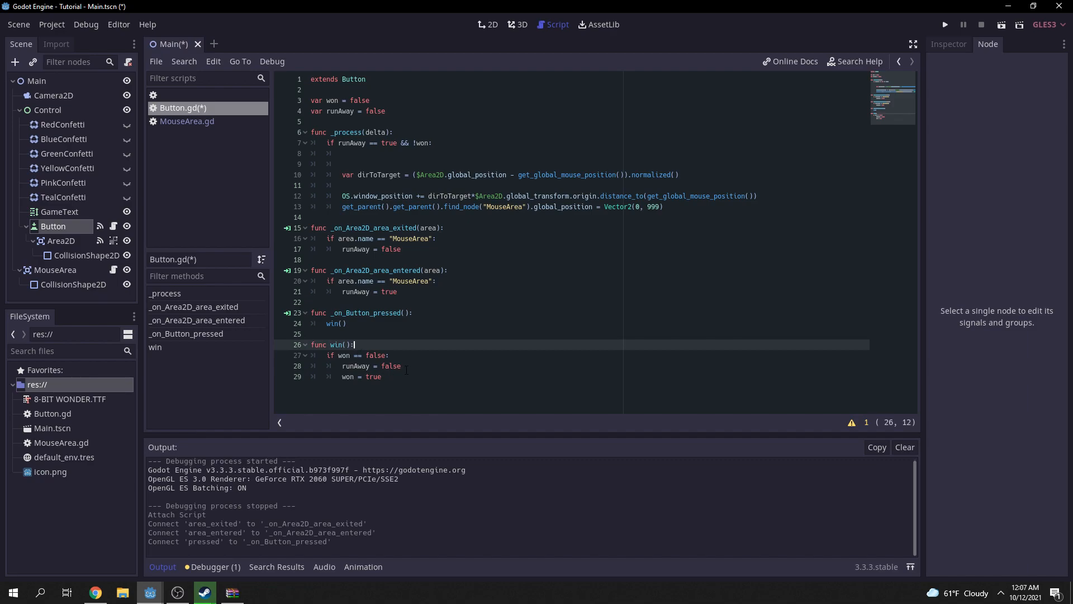
# - Add get_parent().find_node("RedConfetti").emitting = true at the end of win()'s if block and save
pyautogui.moveTo(409, 371); pyautogui.dragTo(421, 359)
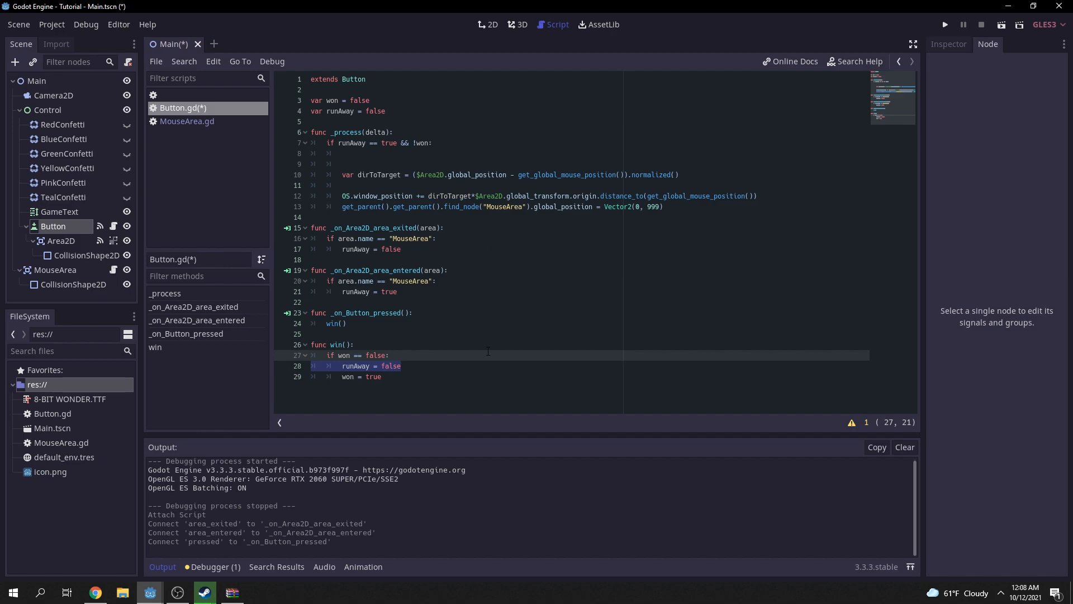
pyautogui.click(414, 367)
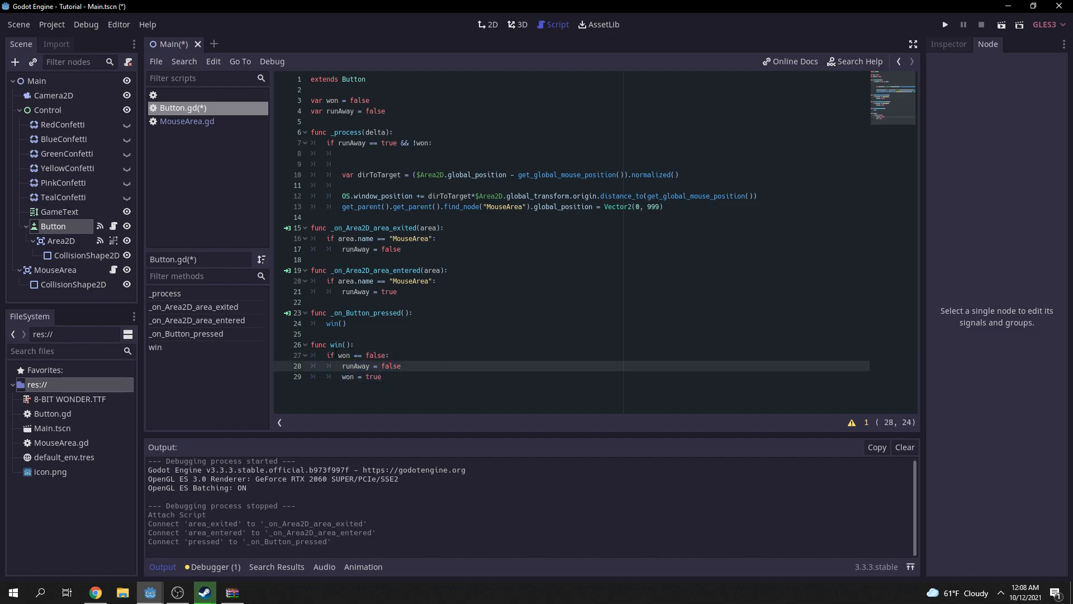
pyautogui.click(381, 378)
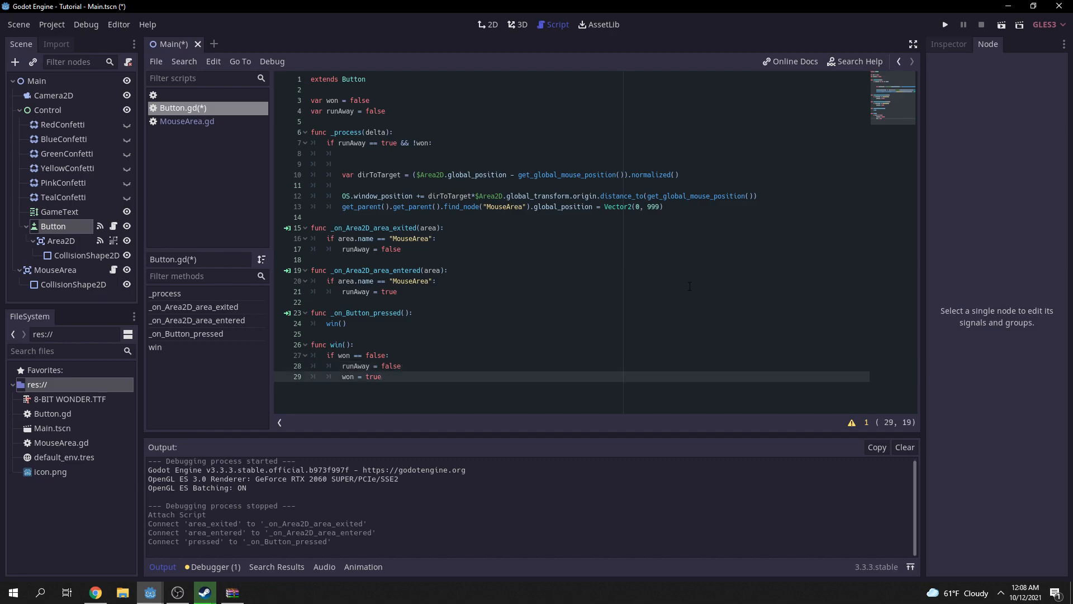
pyautogui.press('Return')
pyautogui.write('get_par')
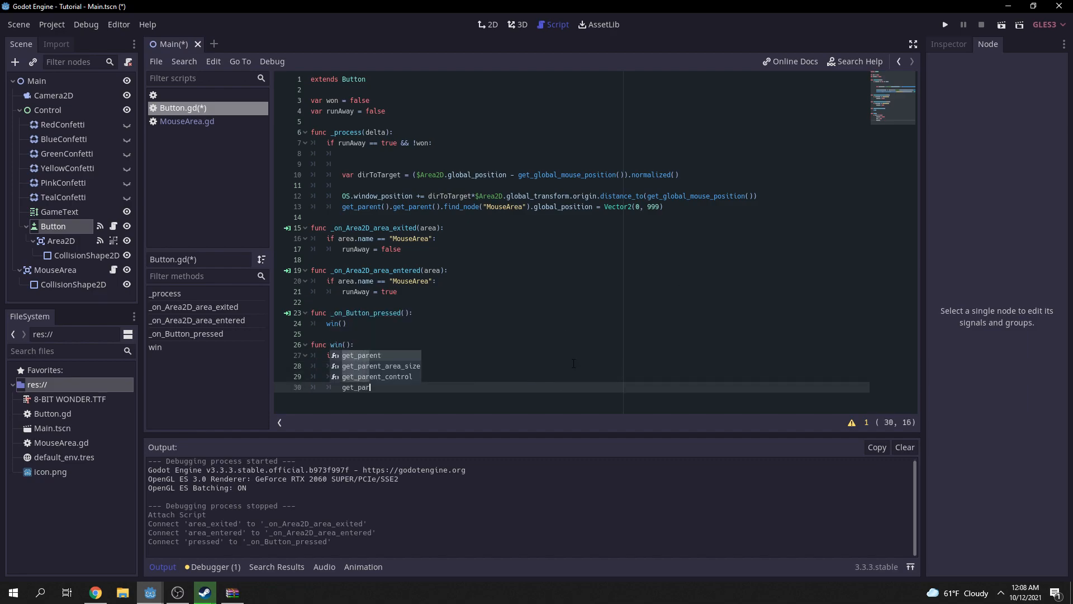
pyautogui.write('ent().find_node("')
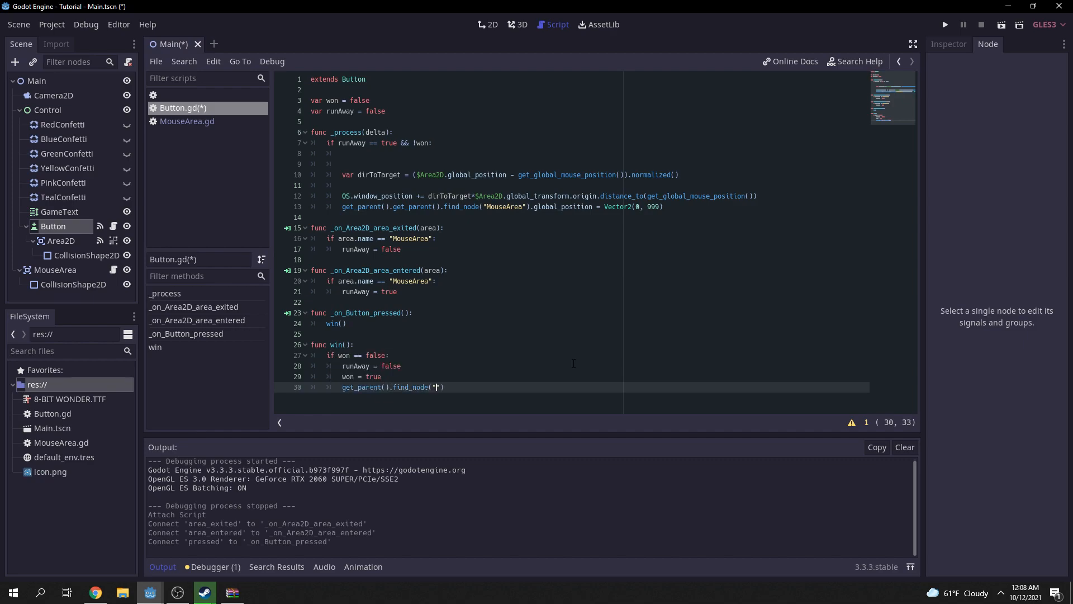
pyautogui.write('RedConfet')
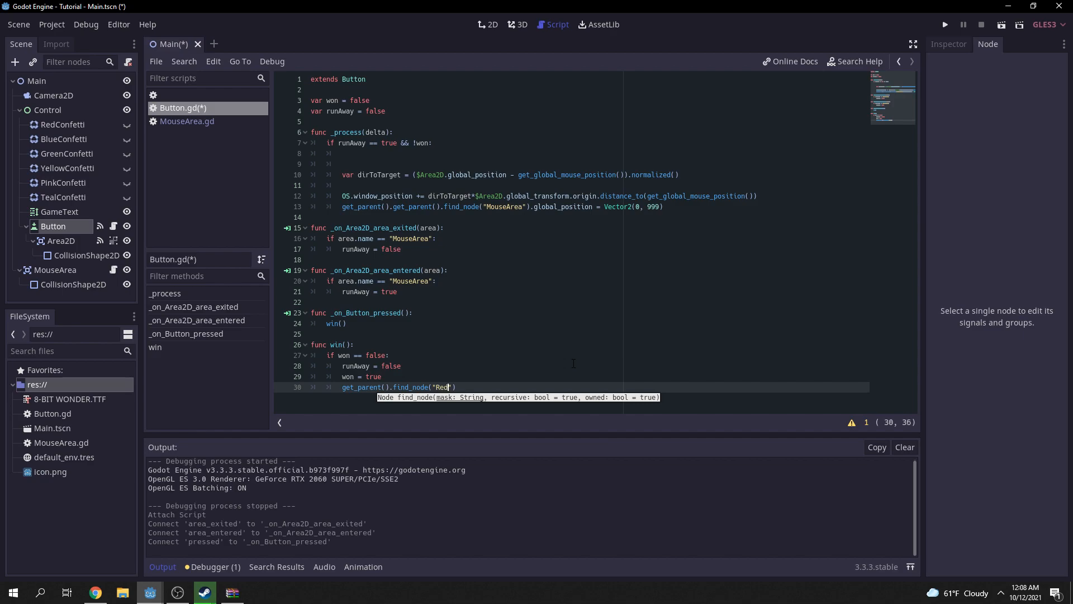
pyautogui.write('ti")')
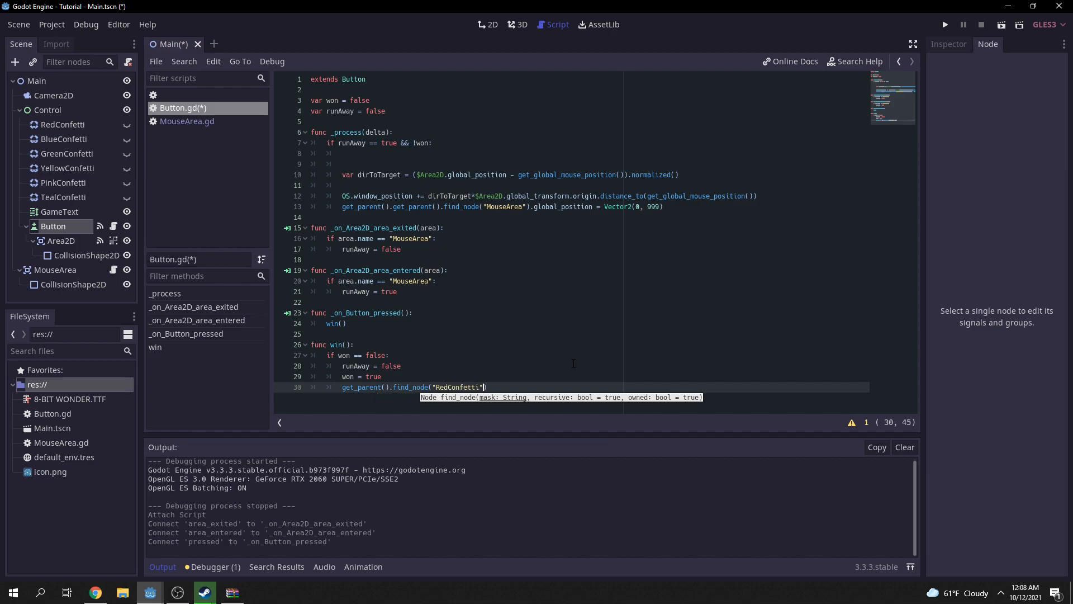
pyautogui.write('.emoi')
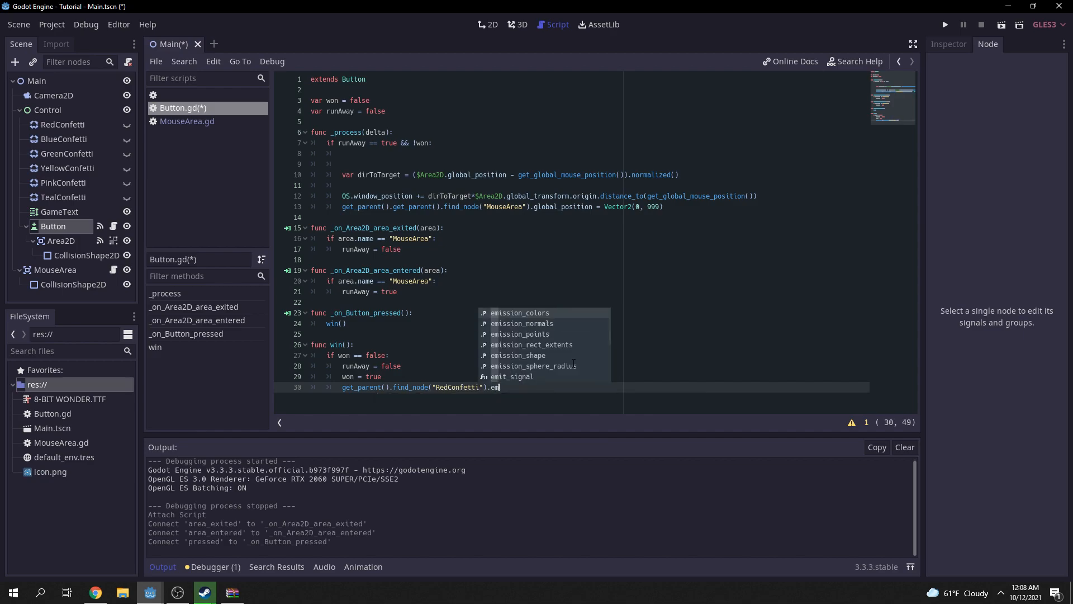
pyautogui.press('BackSpace')
pyautogui.press('BackSpace')
pyautogui.write('itting = true')
pyautogui.hotkey('ctrl', 's')
# - Duplicate the RedConfetti emitting line five times
pyautogui.hotkey('ctrl', 'd')
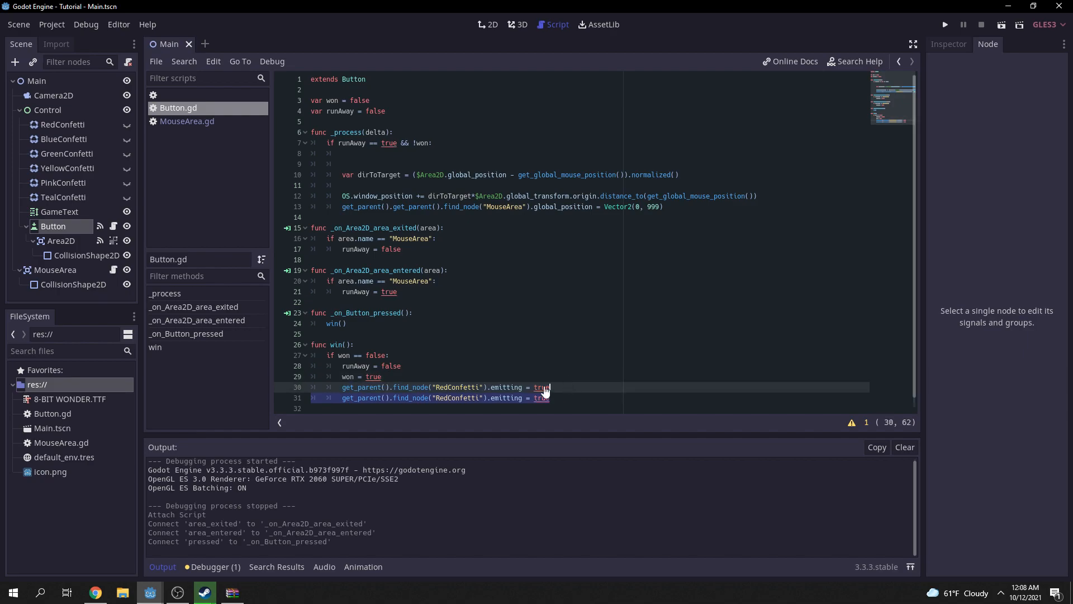
pyautogui.hotkey('ctrl', 'd')
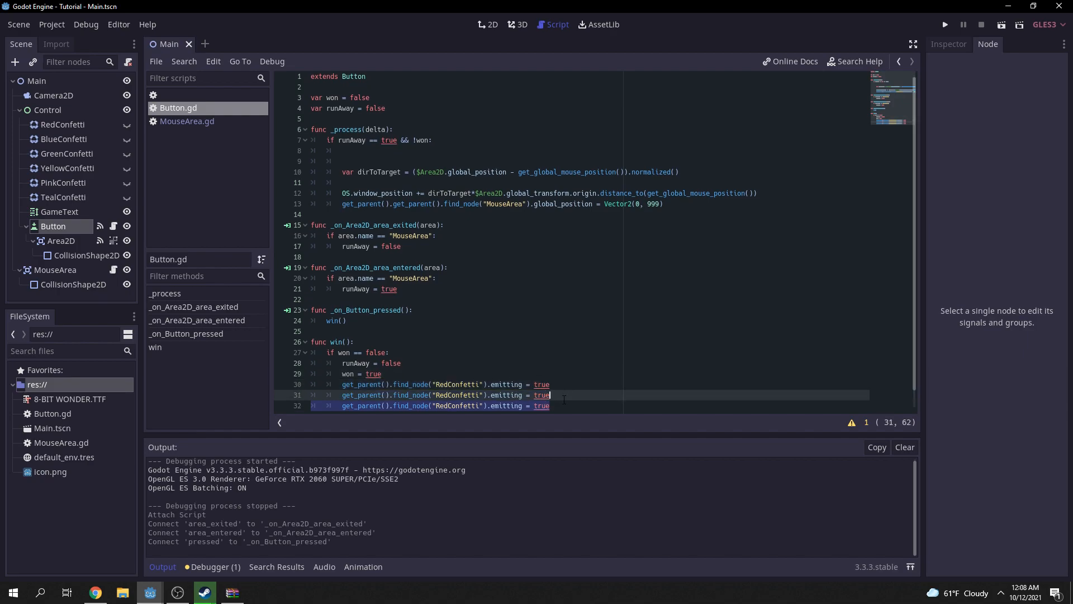
pyautogui.hotkey('ctrl', 'd')
pyautogui.hotkey('ctrl', 'd')
pyautogui.hotkey('ctrl', 'd')
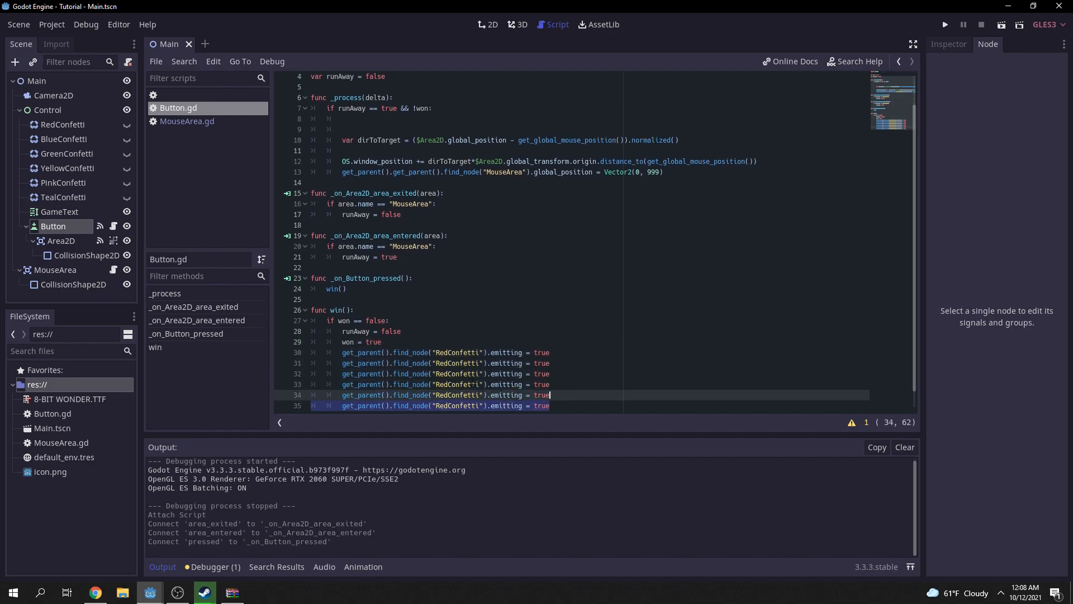
# - Change the node names in the first two duplicated emitting lines to BlueConfetti and GreenConfetti
pyautogui.click(437, 363)
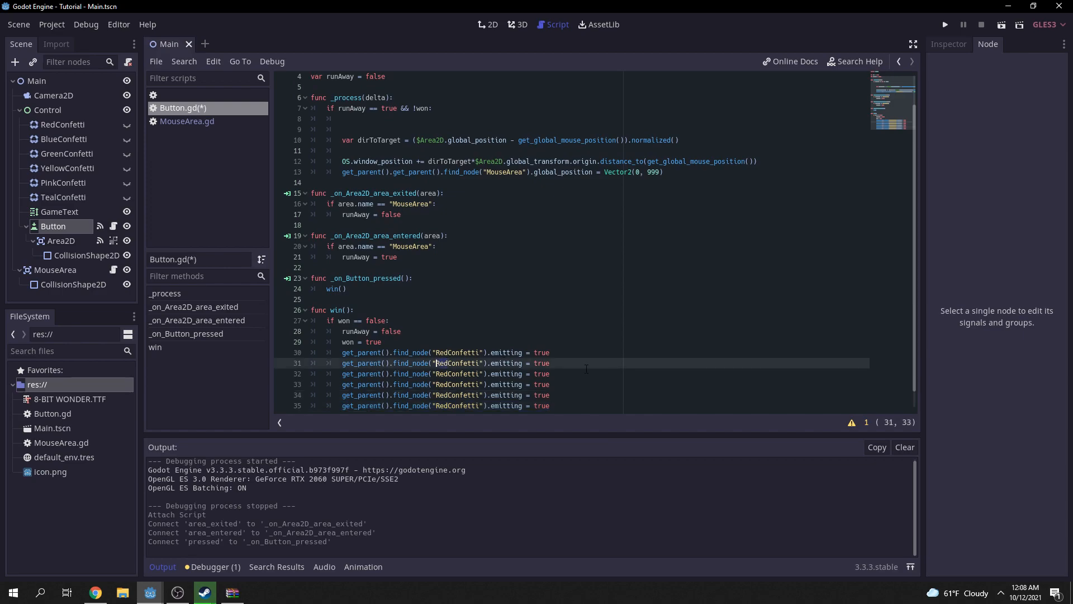
pyautogui.press('Delete')
pyautogui.press('Delete')
pyautogui.press('Delete')
pyautogui.write('Blue')
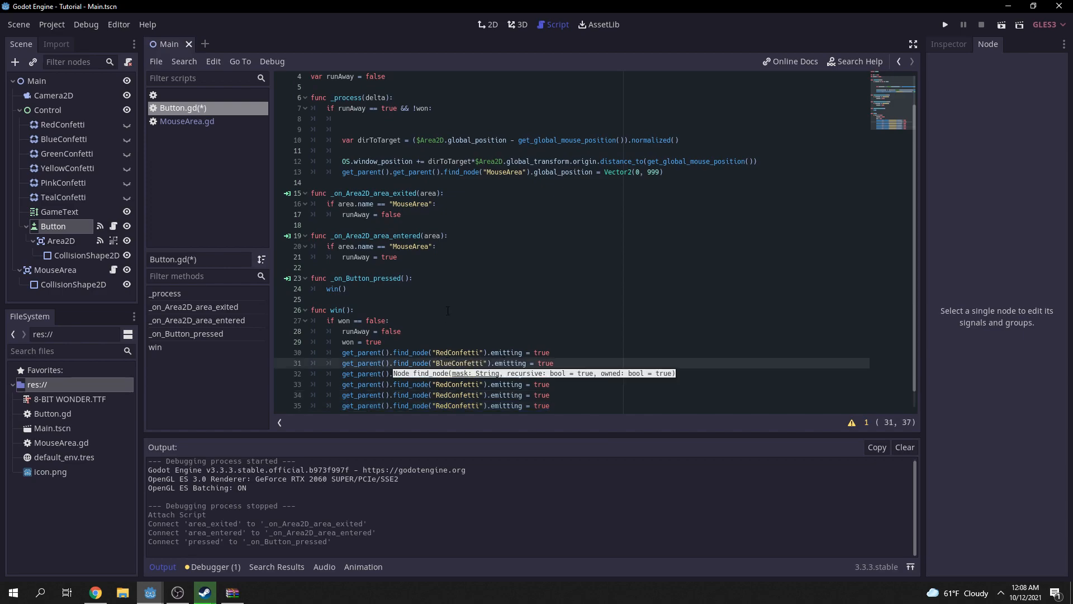
pyautogui.click(444, 355)
pyautogui.click(438, 374)
pyautogui.press('Delete')
pyautogui.press('Delete')
pyautogui.press('Delete')
pyautogui.write('Grere')
pyautogui.write('n')
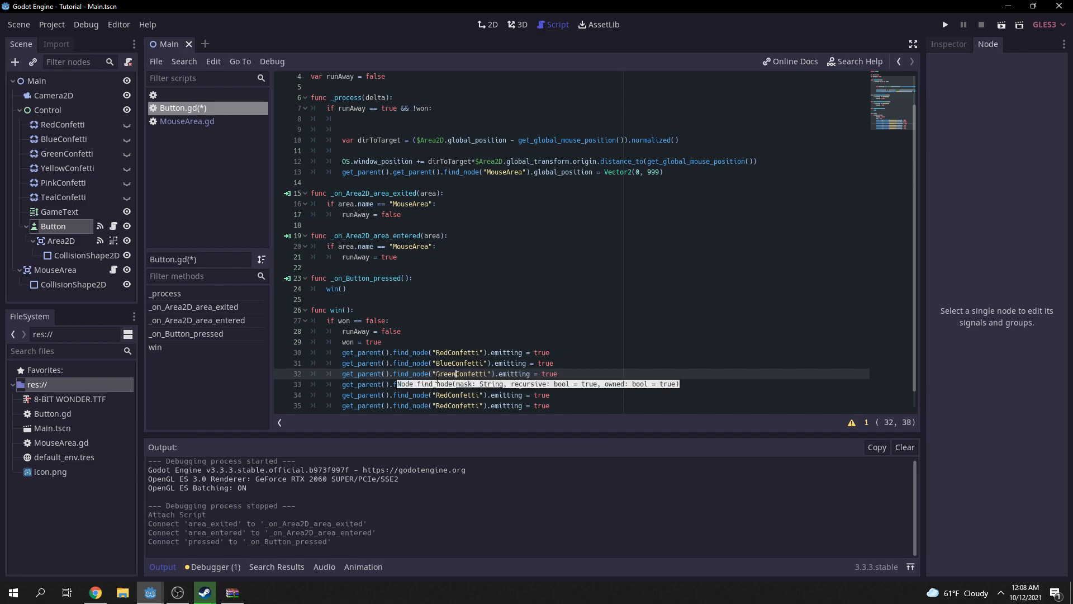
# - Change the node names in the last three duplicated emitting lines to YellowConfetti, PinkConfetti and TealConfetti
pyautogui.click(445, 384)
pyautogui.write('YellowConfetti").emitting = true')
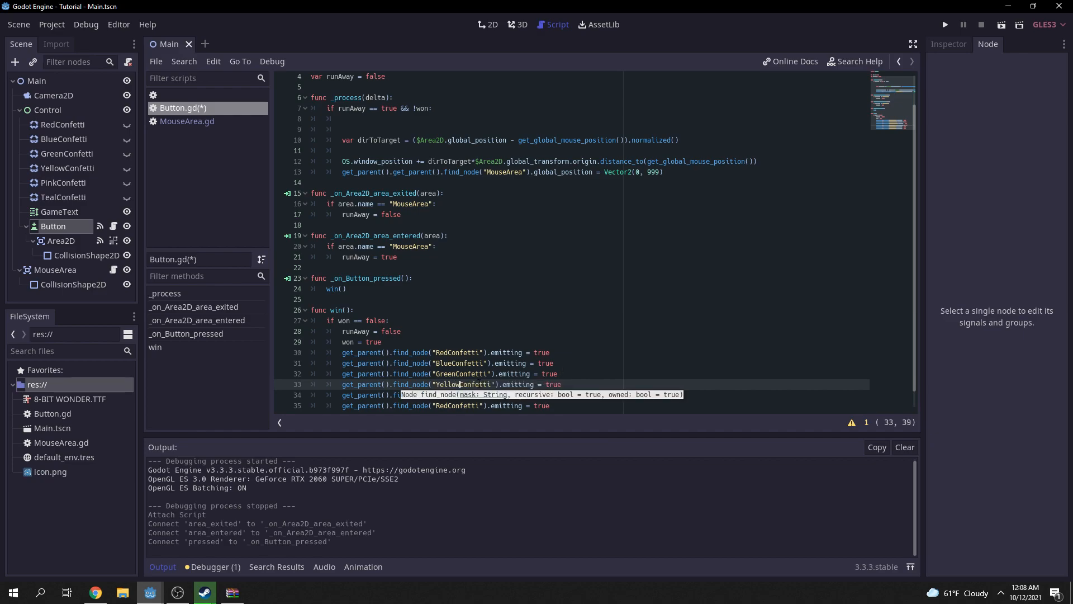
pyautogui.click(464, 395)
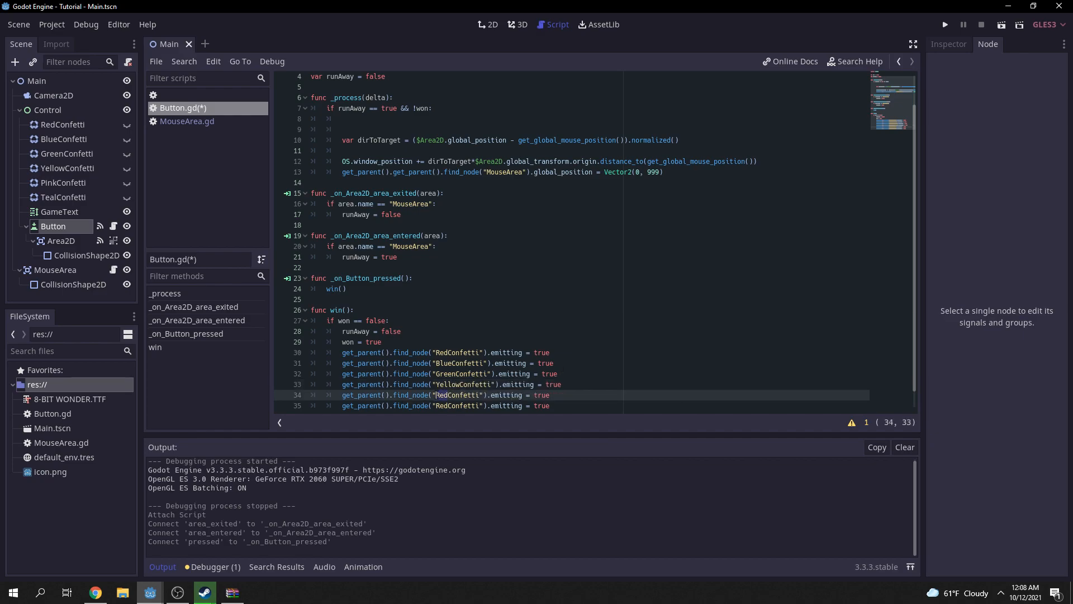
pyautogui.press('Delete')
pyautogui.press('Delete')
pyautogui.press('Delete')
pyautogui.write('Pi')
pyautogui.press('BackSpace')
pyautogui.write('ink')
pyautogui.scroll(-1, 637, 280)
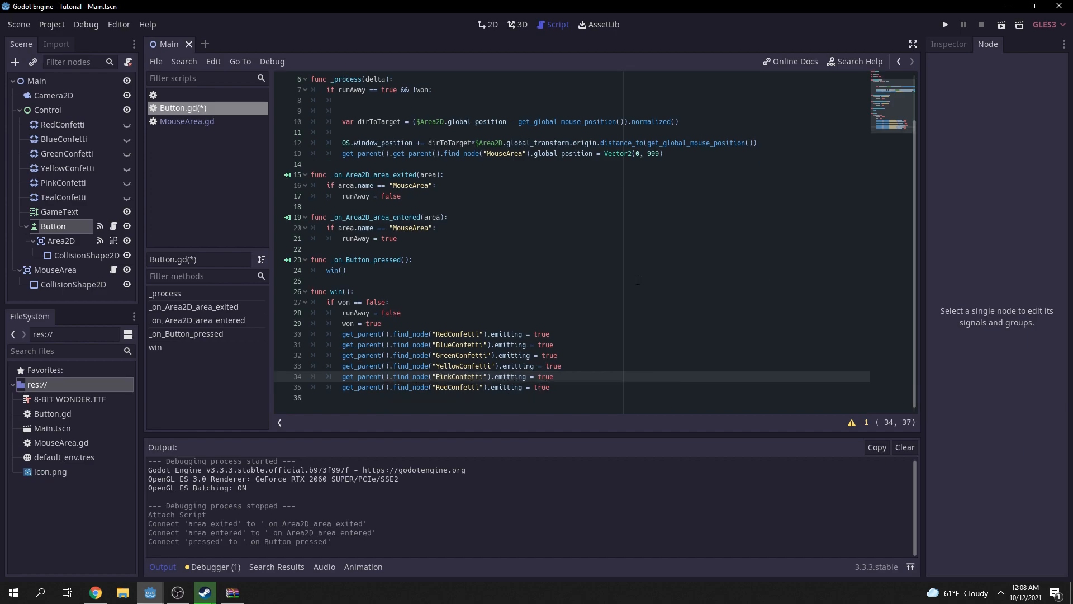
pyautogui.click(448, 387)
pyautogui.press('BackSpace')
pyautogui.press('BackSpace')
pyautogui.press('BackSpace')
pyautogui.write('Teal')
# - End win() by setting GameText's bbcode_text to "[center][rainbow freq=0.2 sat=10 val=10][tornado radius=5 freq=2]YAAAAAAAAAY[/tornado][/rainbow][/center]", and save the script
pyautogui.click(612, 384)
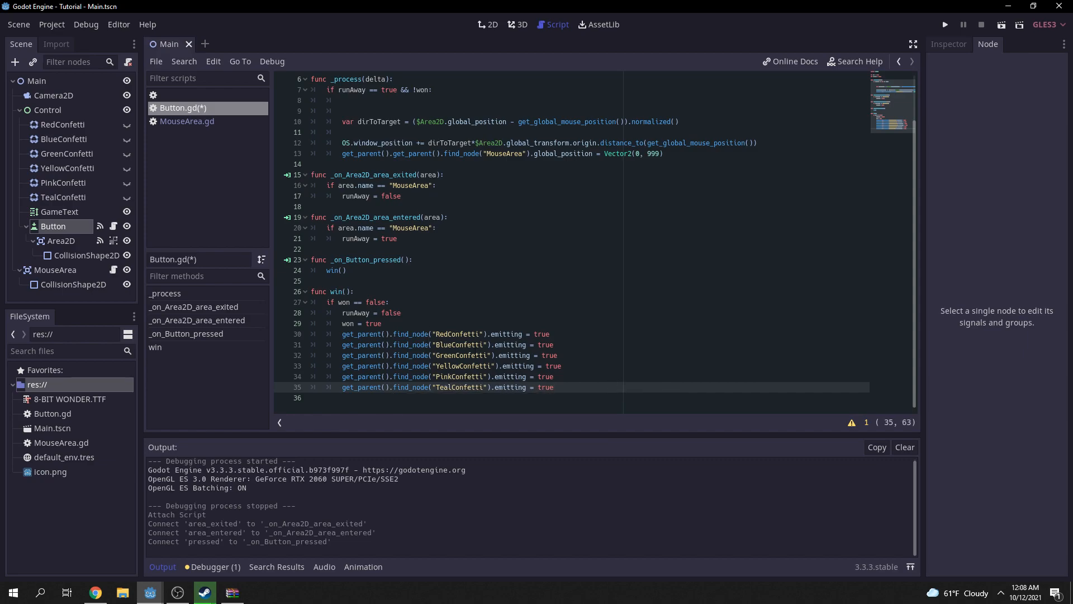
pyautogui.press('Return')
pyautogui.scroll(-1, 629, 196)
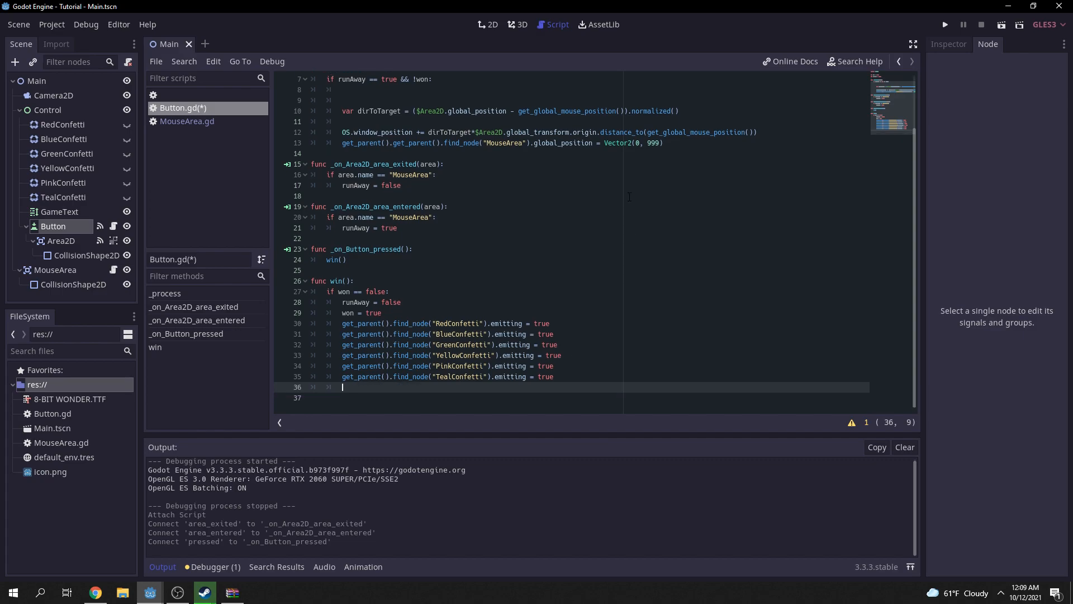
pyautogui.write('get_parent().find_node("GameText").bbcode_text = "[center][rainbow freq=0.2 sat=10 val=10][tornado radius=5 freq=2]YAAAAAAAAAY[/tornado][/rainbow][/center]"')
pyautogui.moveTo(453, 410)
pyautogui.mouseDown()
pyautogui.moveTo(354, 412)
pyautogui.moveTo(463, 410)
pyautogui.mouseUp()
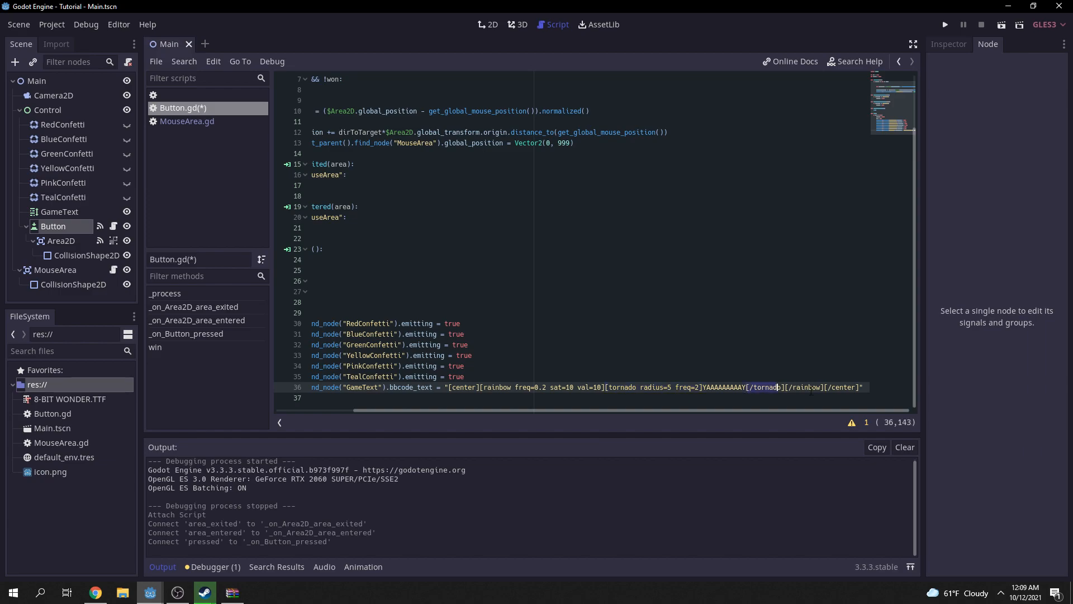
pyautogui.click(680, 378)
pyautogui.hotkey('ctrl', 's')
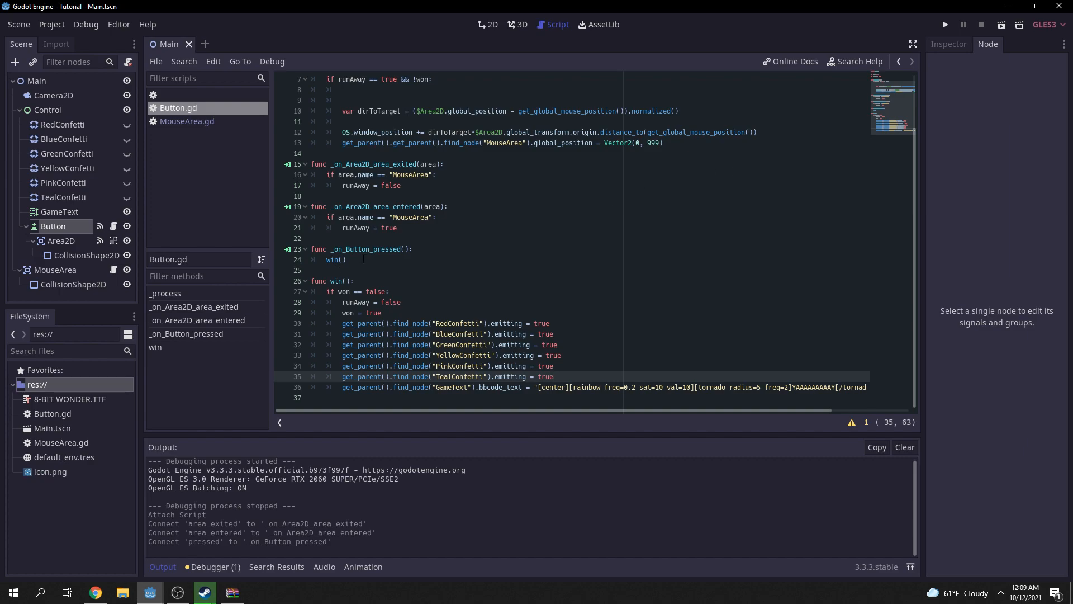
# - Run the current scene to test the runaway window and the Play button, and close the game window
pyautogui.click(1001, 26)
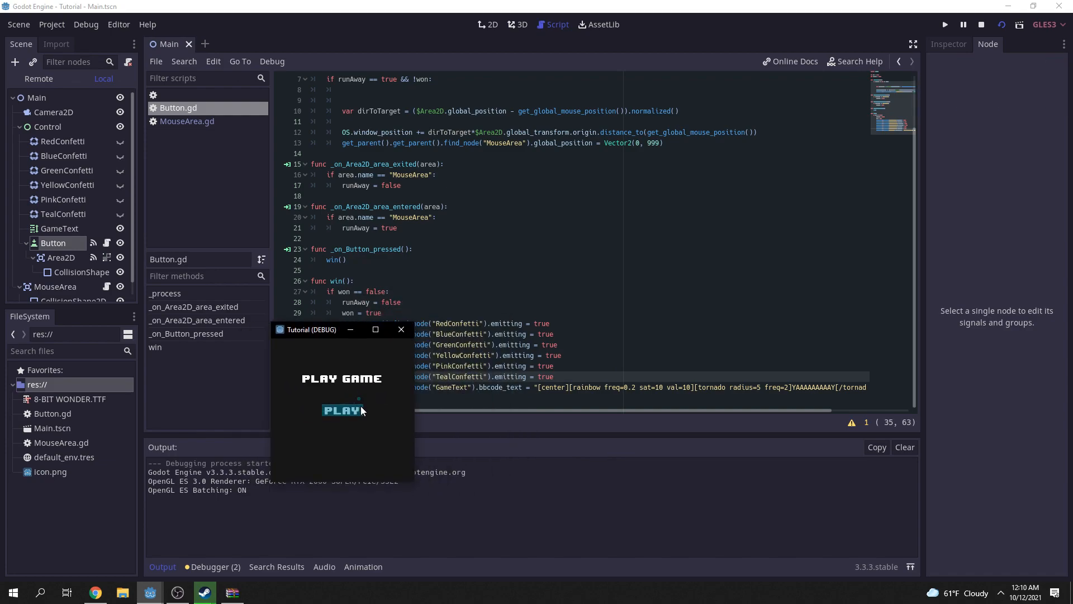
pyautogui.click(464, 403)
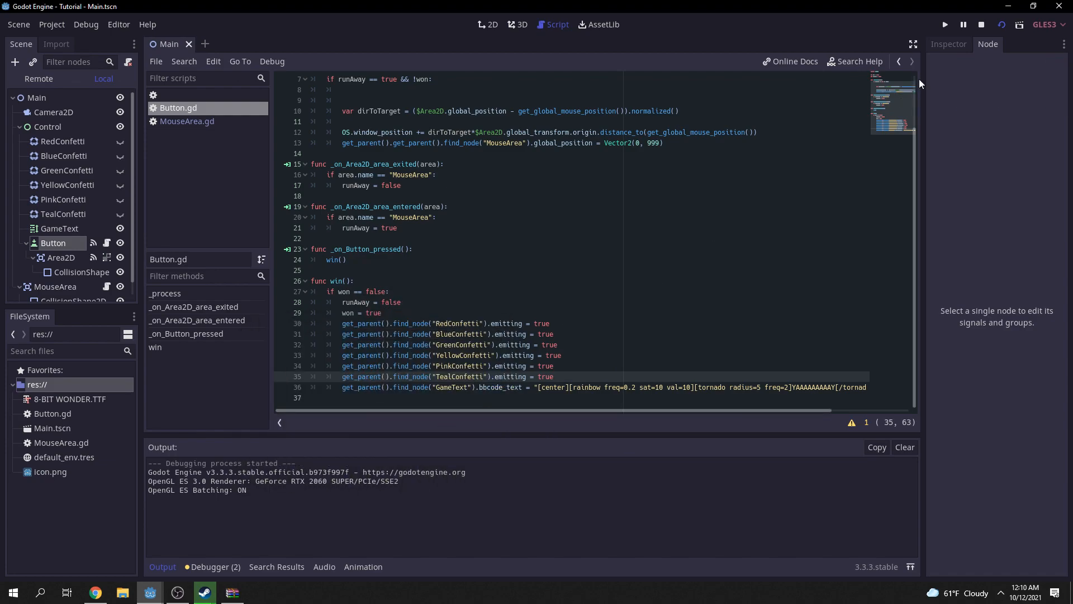
pyautogui.hotkey('alt', 'Tab')
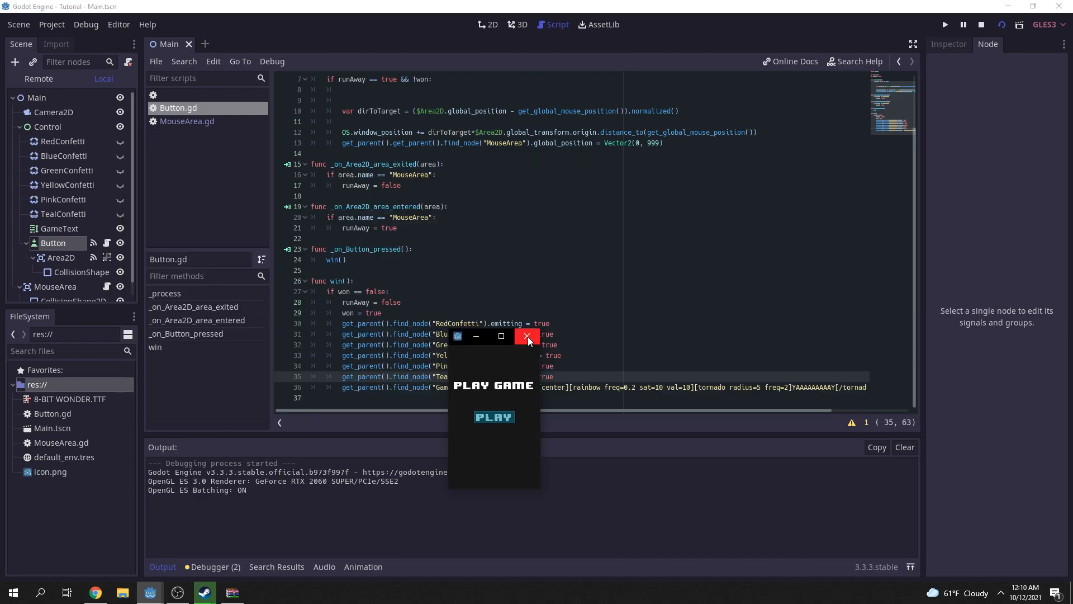
pyautogui.click(528, 336)
# - Make the six confetti nodes from RedConfetti to TealConfetti visible, turn off their Emitting property, and save the scene
pyautogui.click(62, 199)
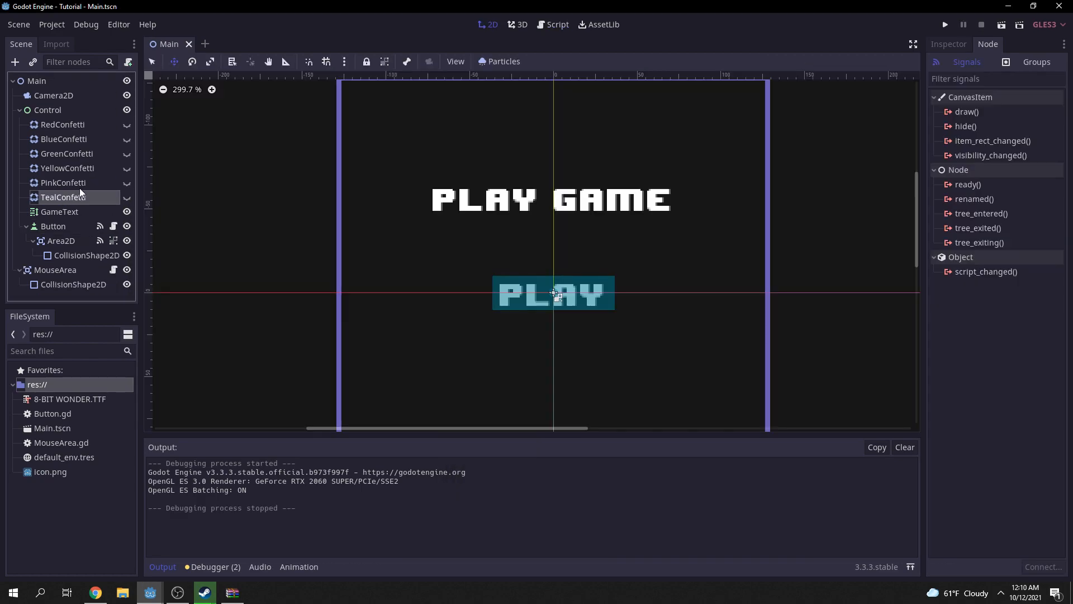
pyautogui.keyDown('shift'); pyautogui.click(94, 124); pyautogui.keyUp('shift')
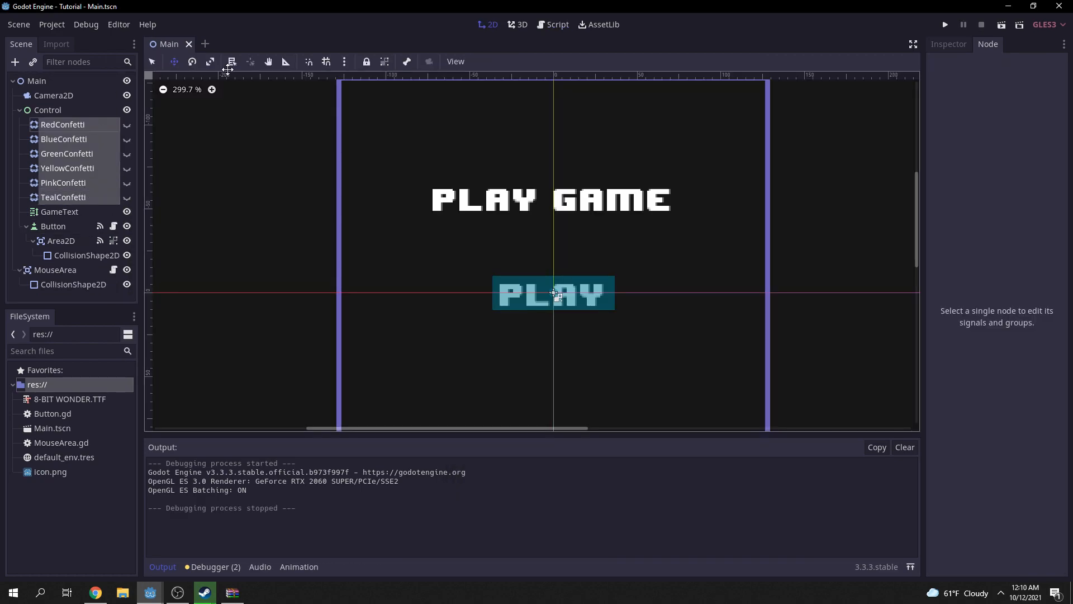
pyautogui.click(969, 46)
pyautogui.click(127, 125)
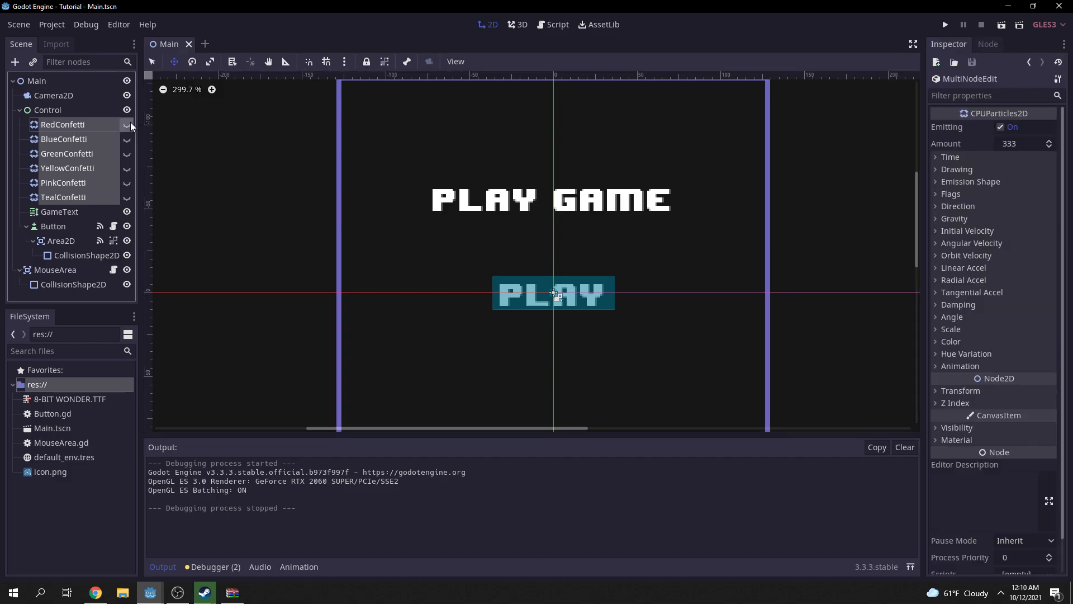
pyautogui.scroll(-3, 487, 174)
pyautogui.click(1000, 127)
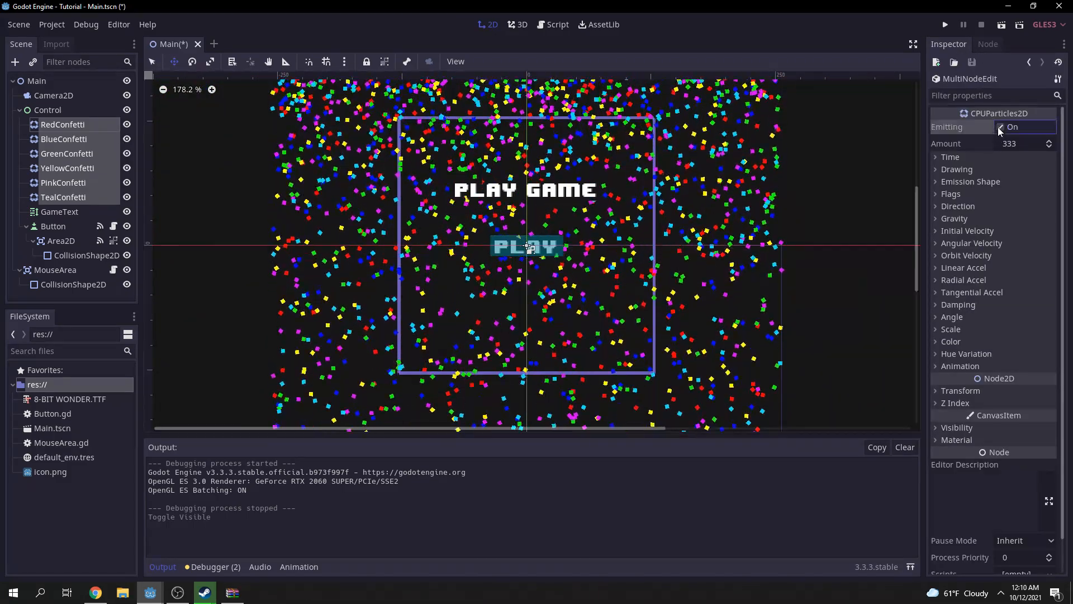
pyautogui.scroll(-2, 768, 185)
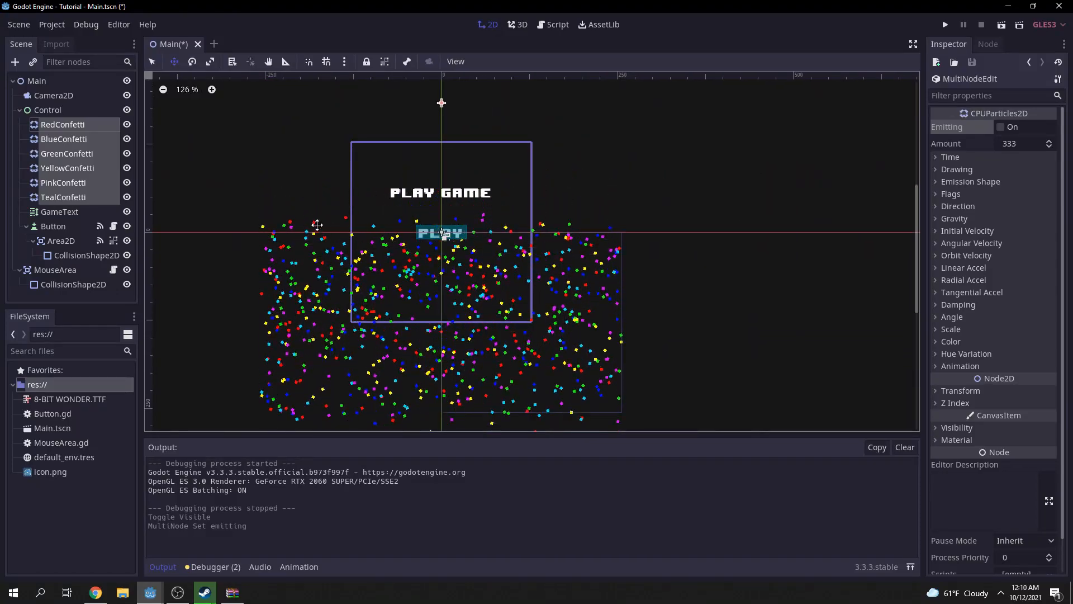
pyautogui.hotkey('ctrl', 's')
# - Run the current scene to test the Play button's confetti and win text, and close the game window
pyautogui.click(1001, 24)
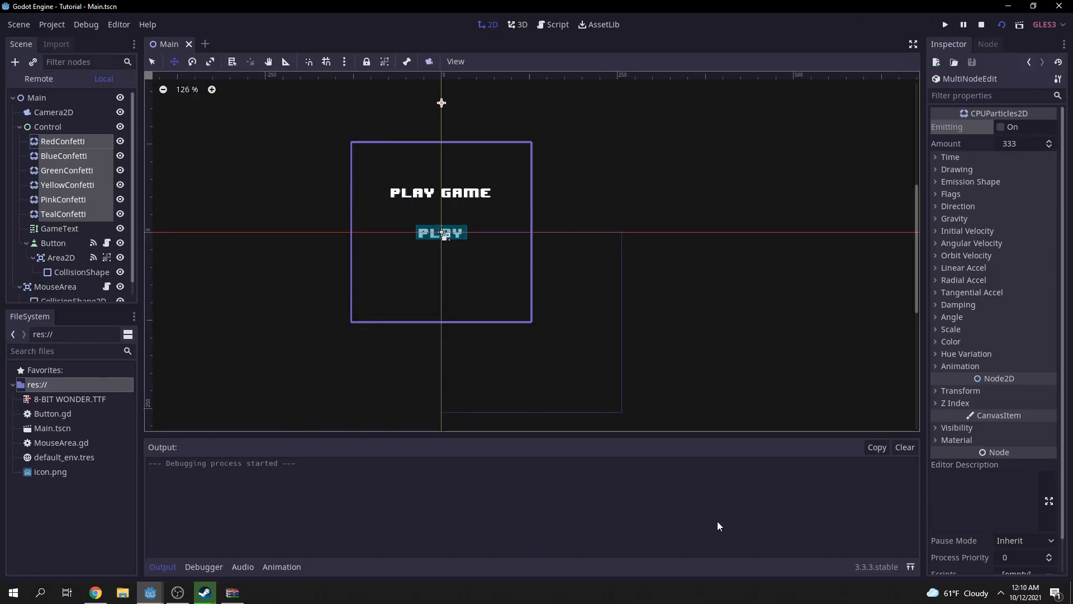
pyautogui.click(598, 365)
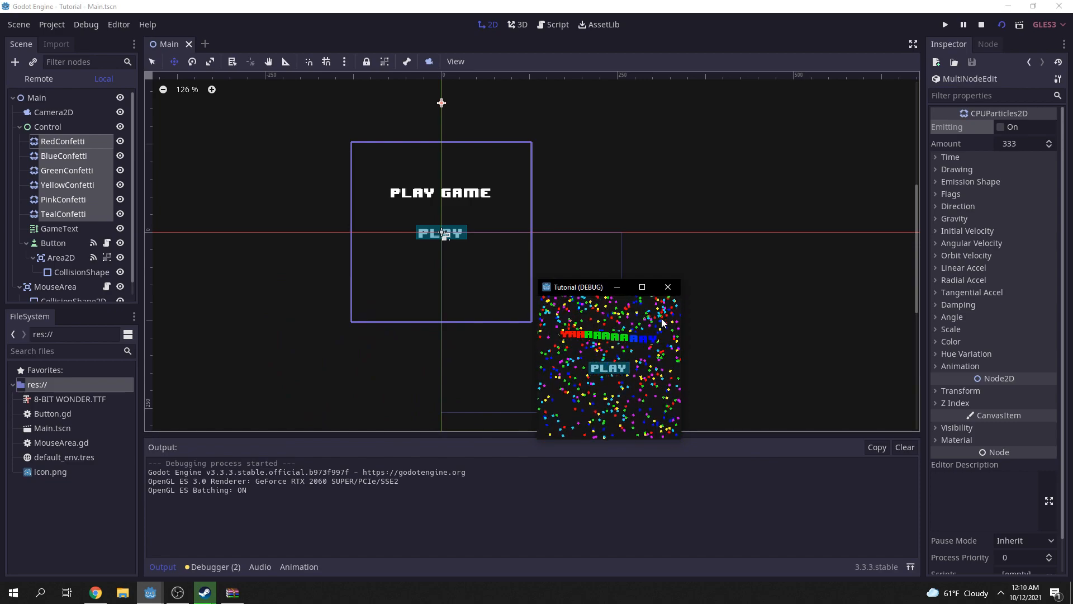
pyautogui.click(668, 288)
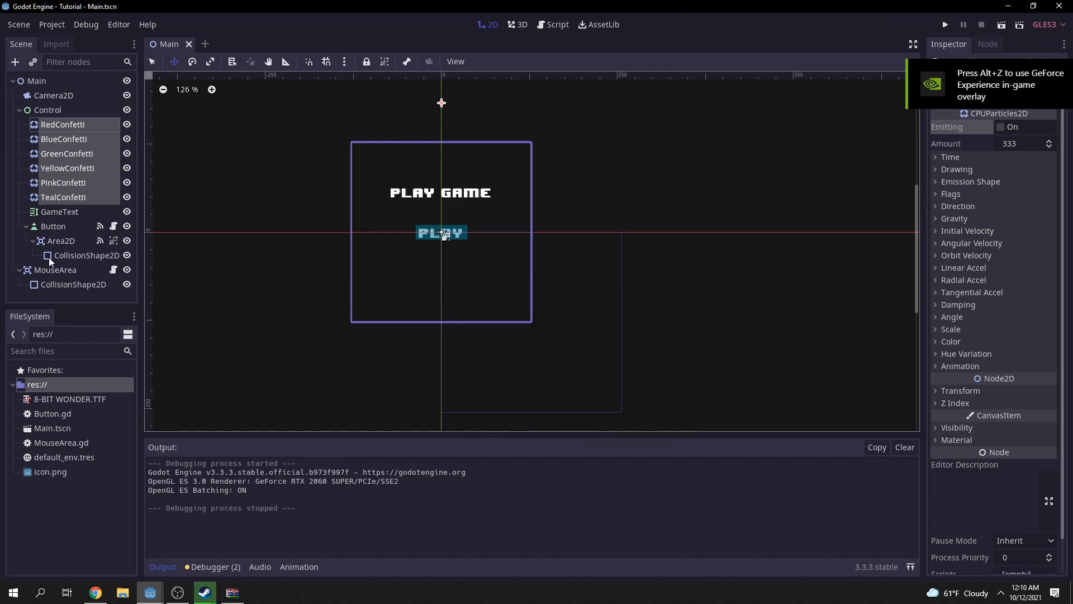
# - Add "visible = false" below "won = true" in the win() function of Button.gd, and run the game to test it
pyautogui.click(114, 227)
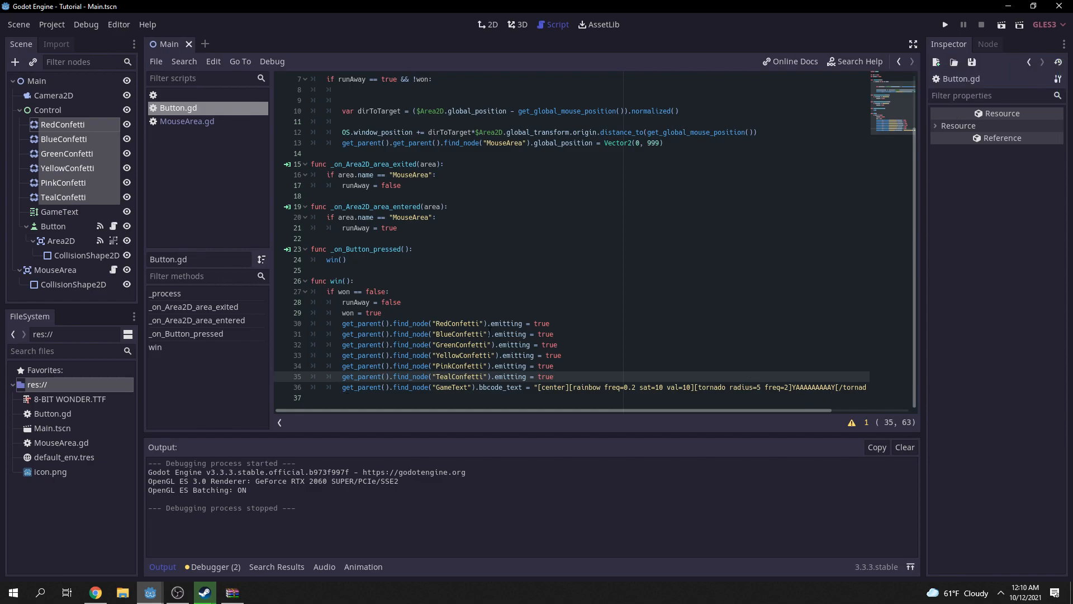
pyautogui.click(551, 311)
pyautogui.press('Return')
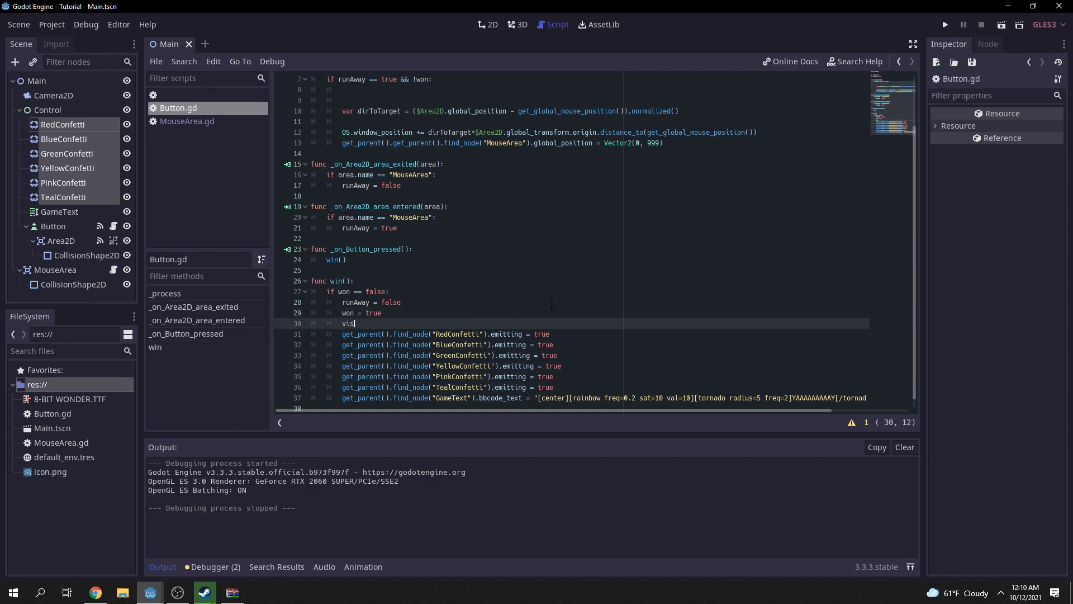
pyautogui.press('F5')
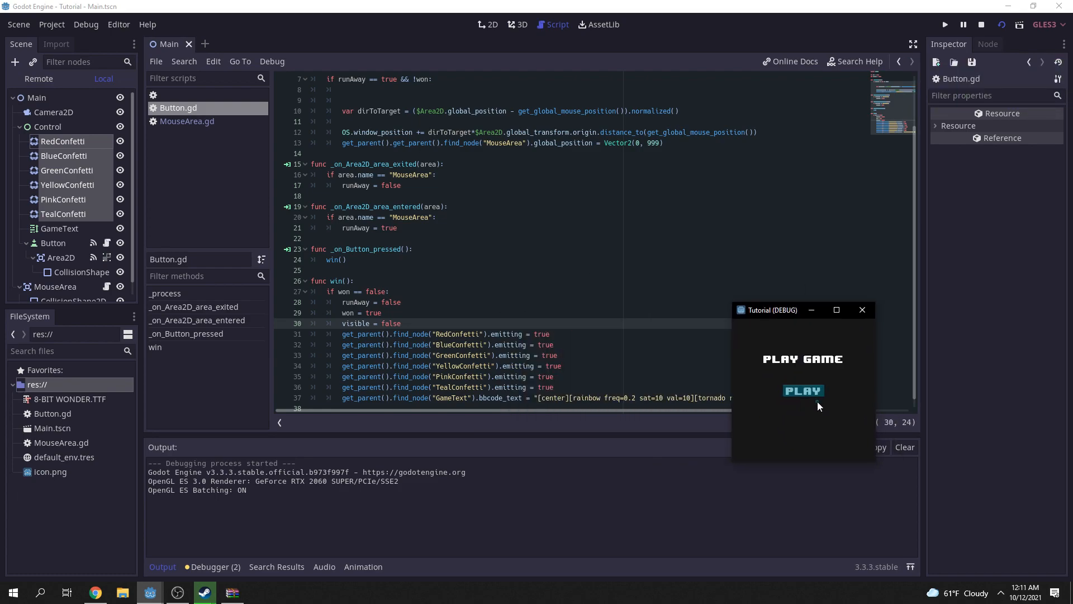
pyautogui.hotkey('alt', 'F4')
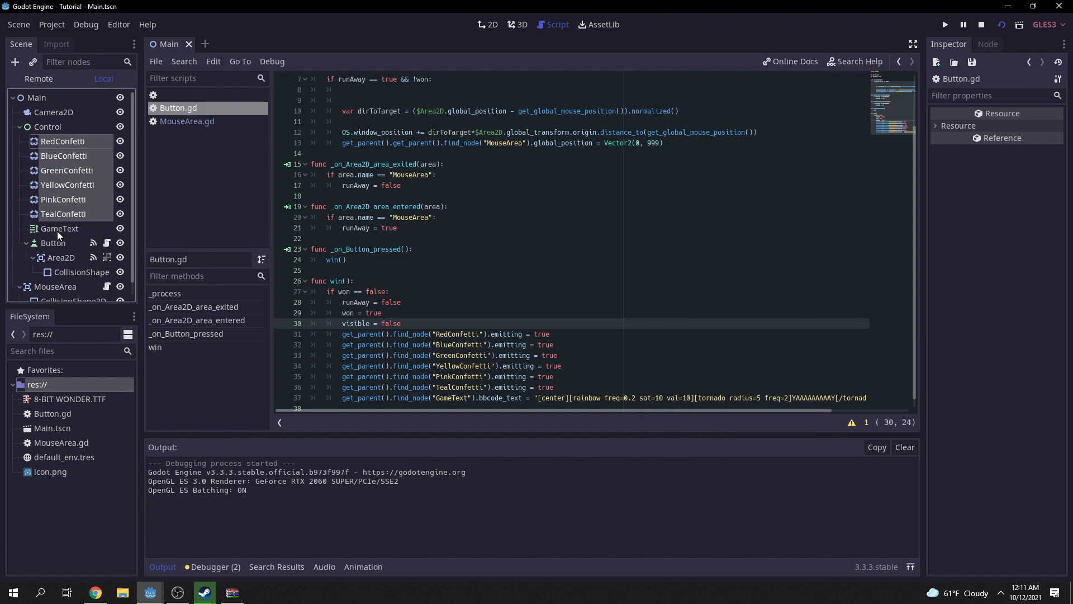
# - Shrink the collision rectangle of the Button's Area2D so it no longer covers the whole PLAY label, and save the scene
pyautogui.click(66, 229)
pyautogui.click(55, 244)
pyautogui.click(66, 258)
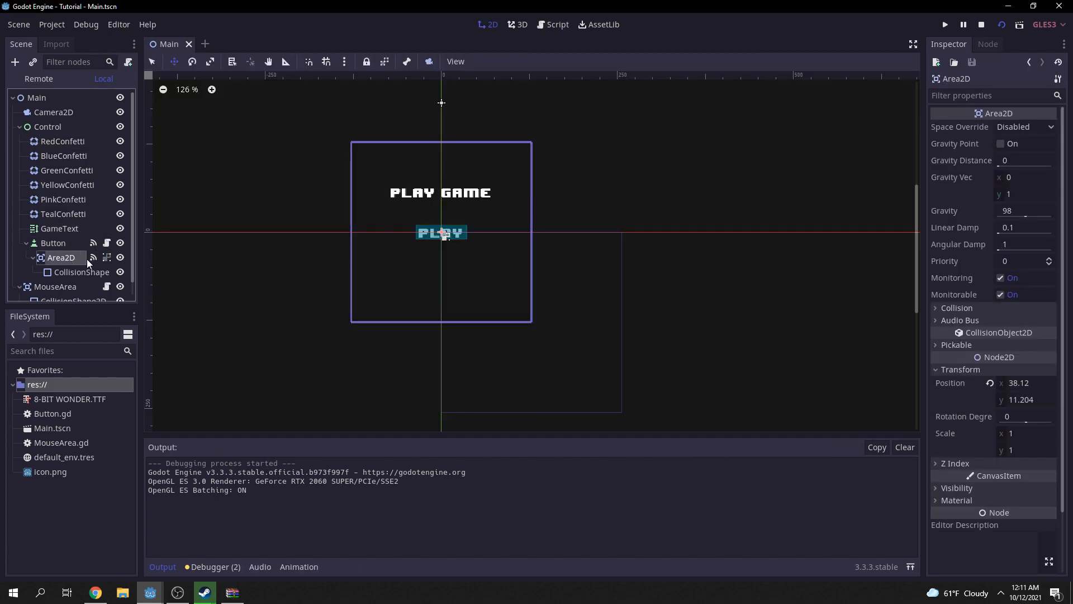
pyautogui.click(81, 271)
pyautogui.moveTo(468, 233); pyautogui.dragTo(441, 230)
pyautogui.hotkey('ctrl', 's')
# - Run the current scene, activate the Play button to check that it hides on winning, and close the game window
pyautogui.click(1004, 23)
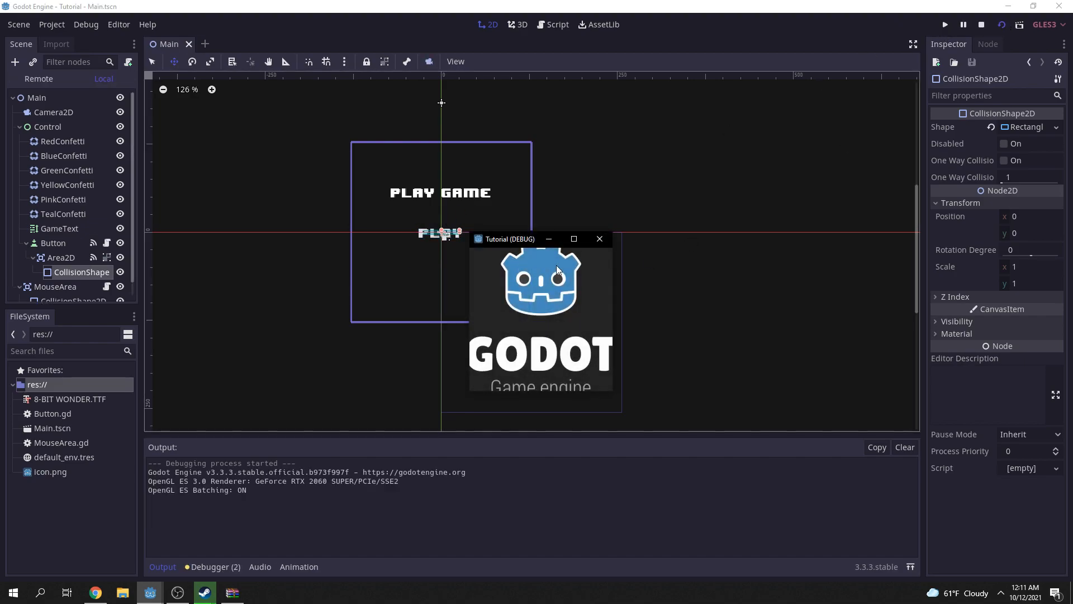
pyautogui.click(559, 317)
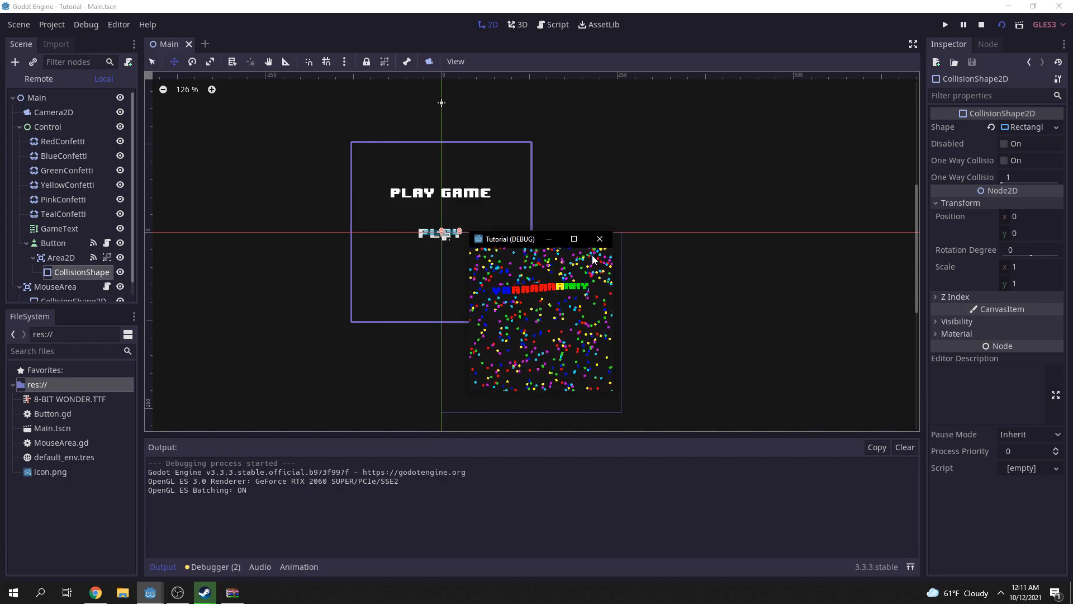
pyautogui.click(599, 239)
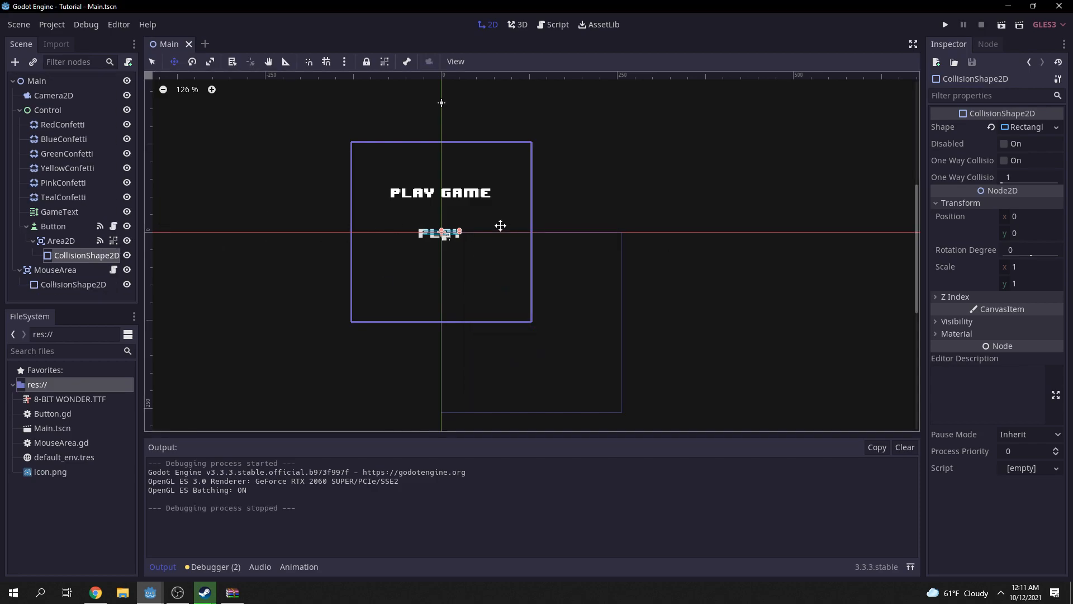
# - Enlarge the collision rectangle of the Button's Area2D to surround the whole PLAY label, and run the game
pyautogui.scroll(4, 492, 226)
pyautogui.moveTo(488, 227); pyautogui.dragTo(514, 204)
pyautogui.press('F5')
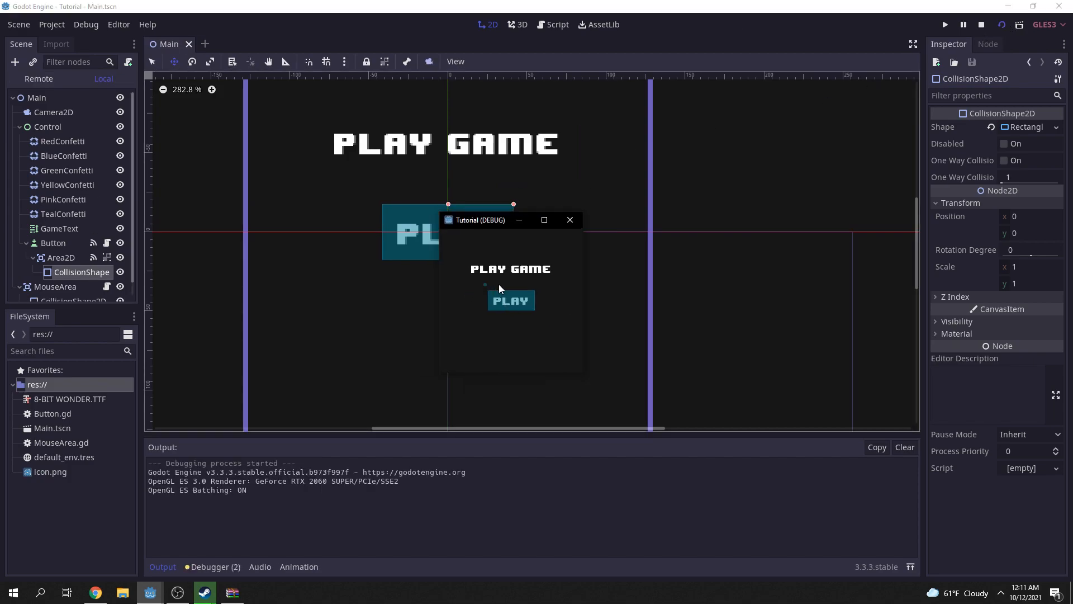
pyautogui.moveTo(506, 301); pyautogui.dragTo(449, 292)
pyautogui.moveTo(448, 292); pyautogui.dragTo(448, 290)
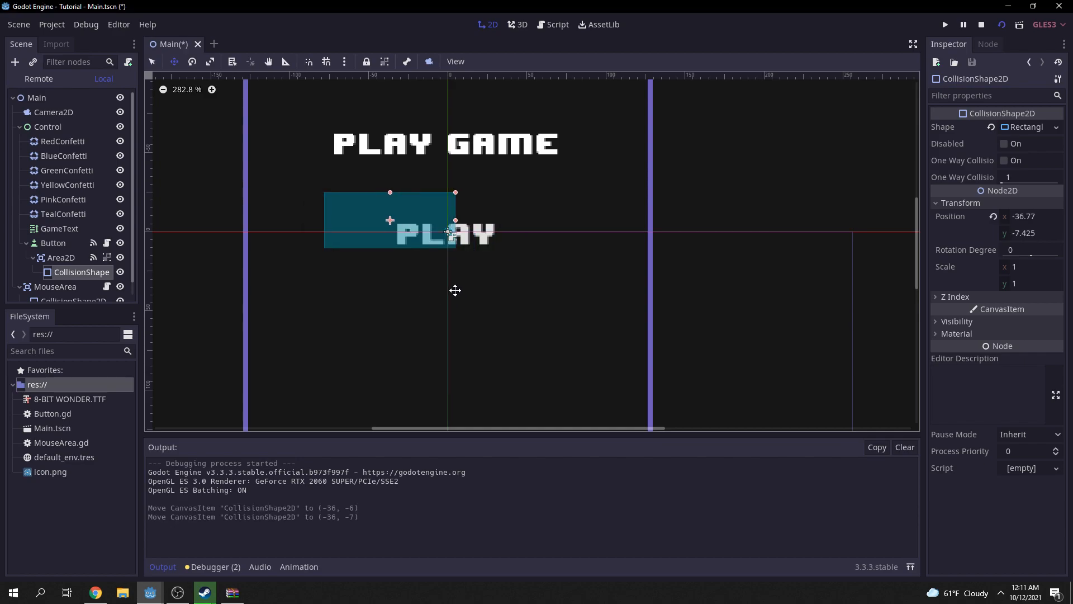
pyautogui.hotkey('ctrl', 'z')
pyautogui.hotkey('ctrl', 'z')
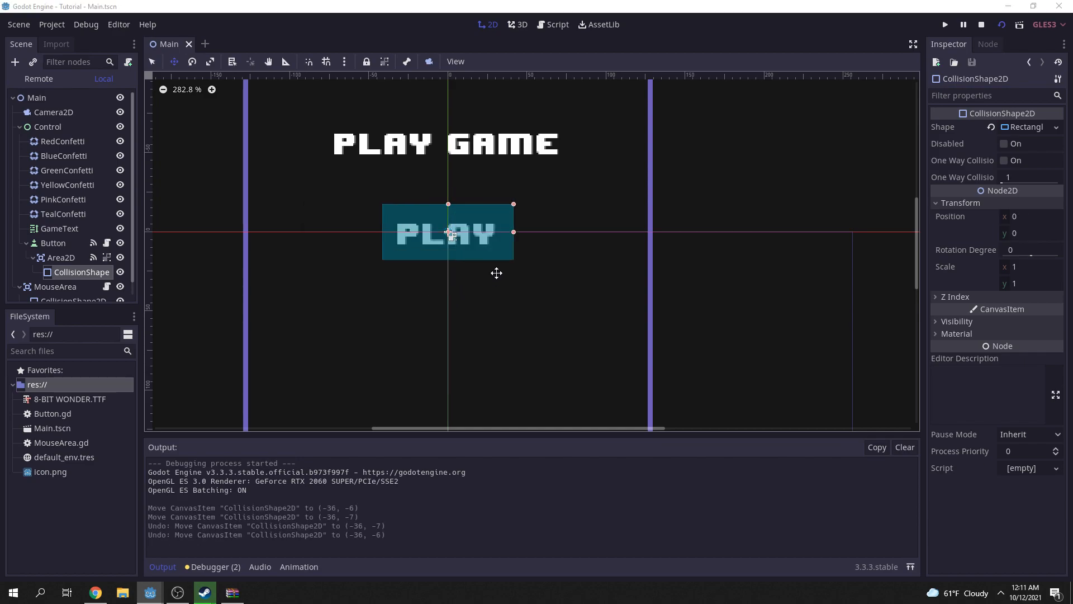
# - Return to the running game and close it, and turn off the Visible Collision Shapes debug option
pyautogui.hotkey('alt', 'Tab')
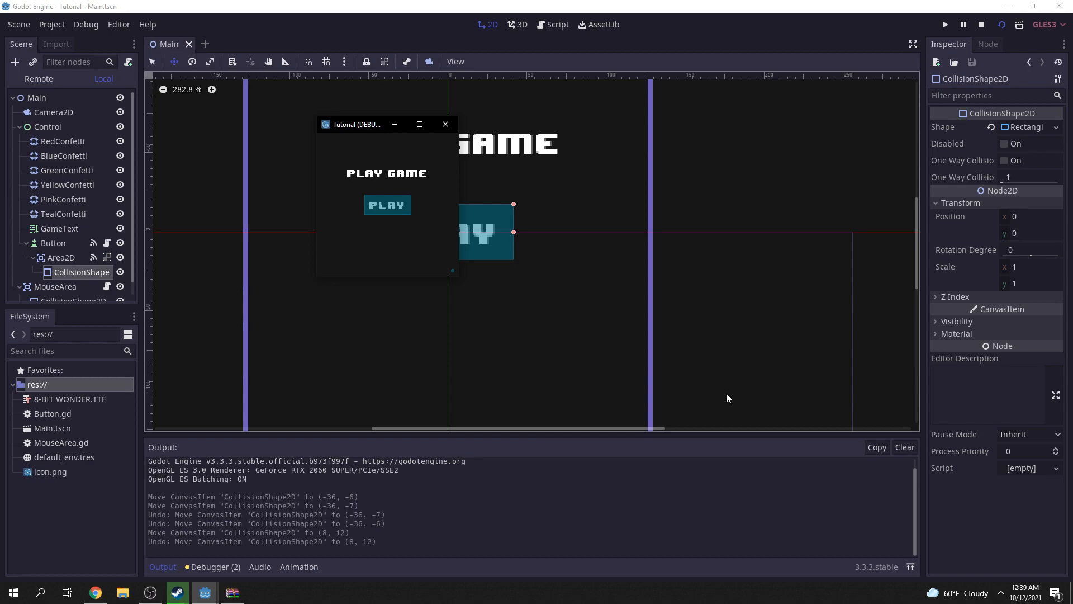
pyautogui.click(445, 124)
pyautogui.click(86, 24)
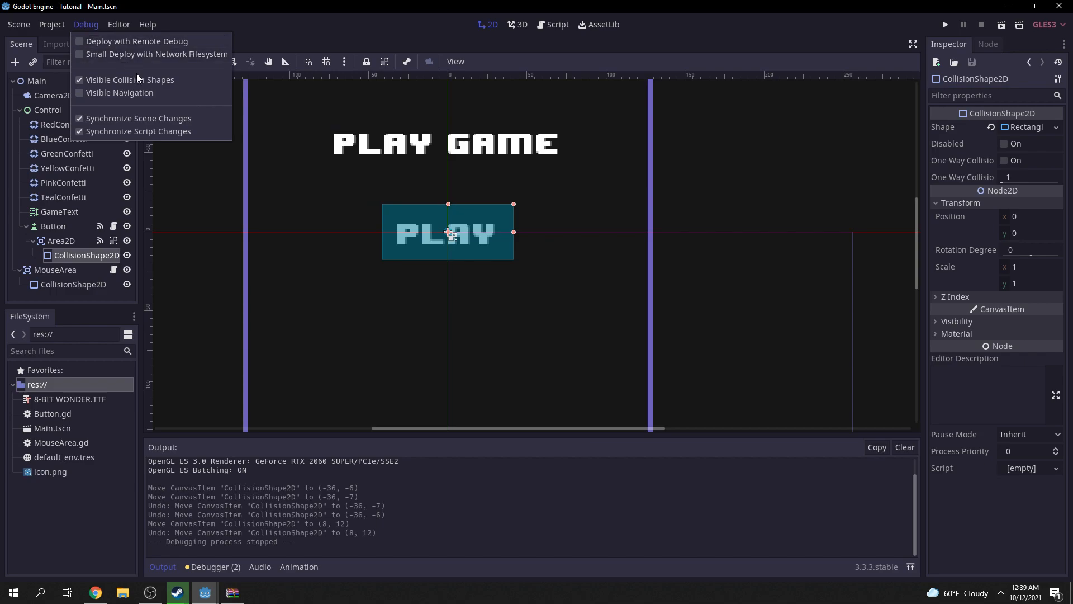
pyautogui.click(484, 264)
# - Save the scene and run it to test how the window moves away from the mouse
pyautogui.hotkey('ctrl', 's')
pyautogui.click(1006, 25)
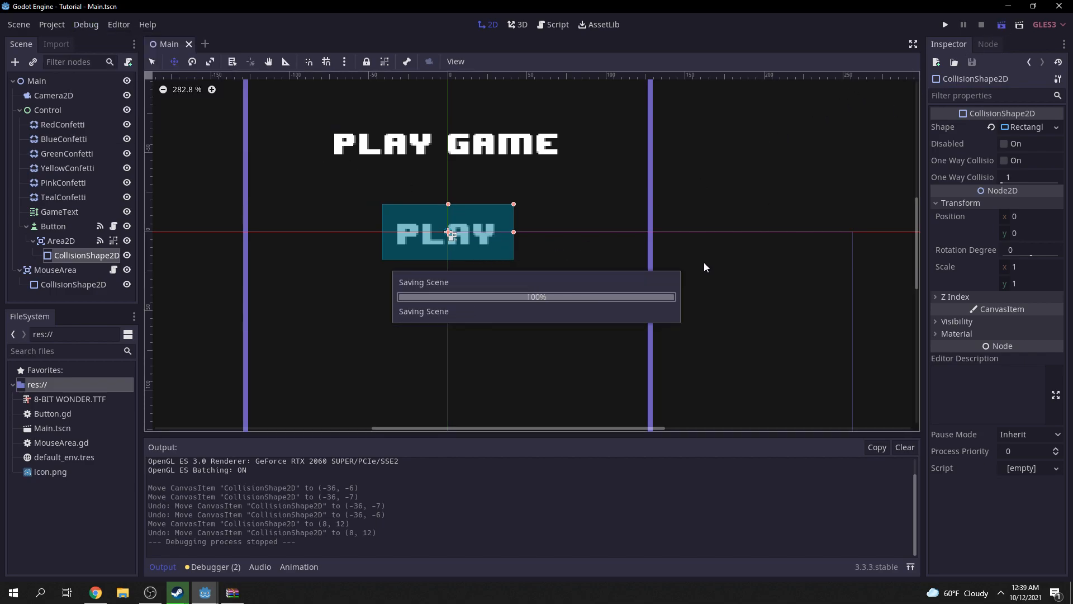
pyautogui.moveTo(615, 414); pyautogui.dragTo(790, 415)
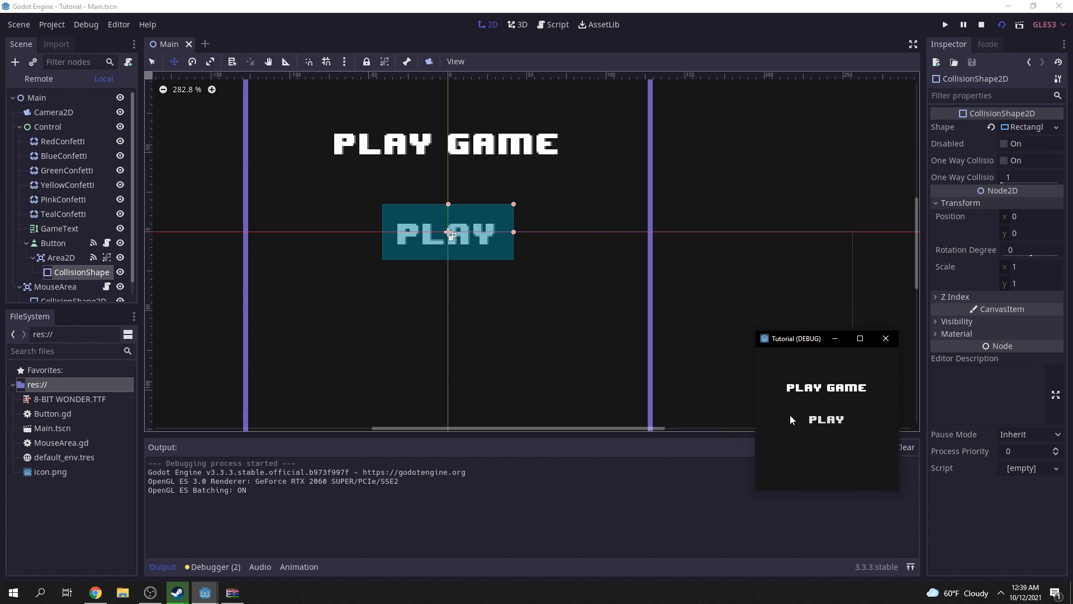